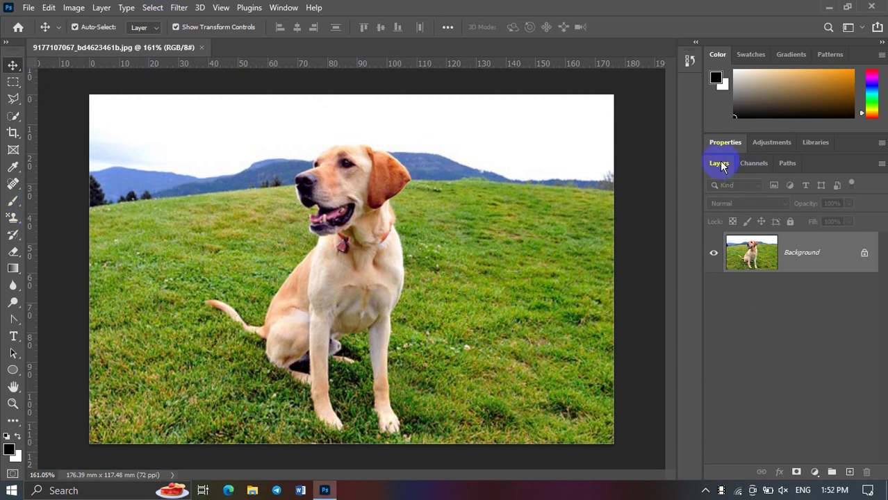
Step: Make sure the Layers panel is shown, then briefly magnify and restore the screen
{"action": "left_click", "coordinate": [290, 9]}
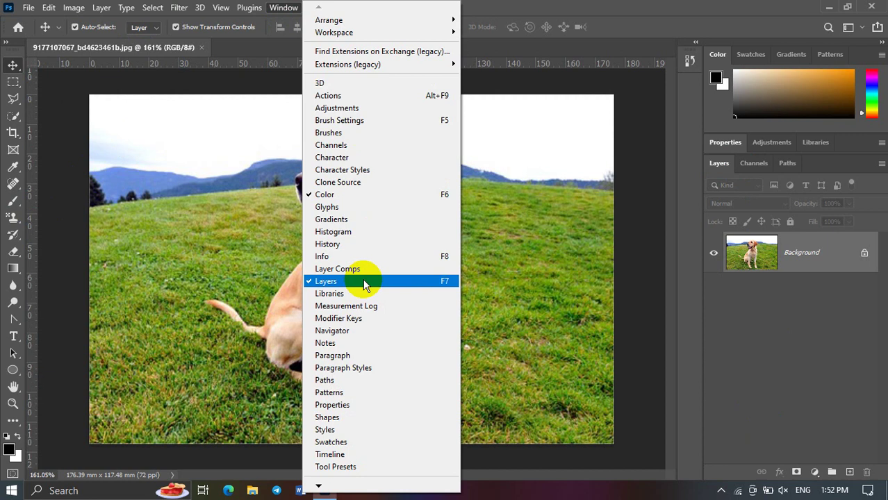
{"action": "left_click", "coordinate": [872, 339]}
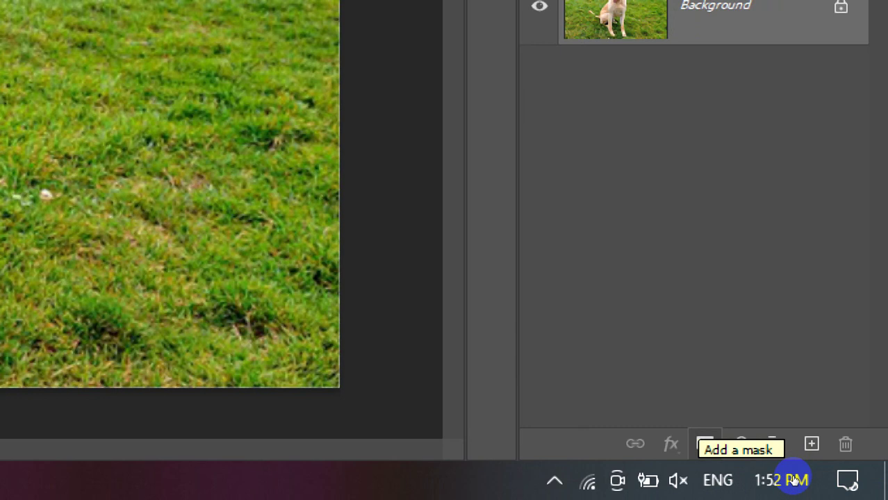
{"action": "key", "text": "ctrl+minus"}
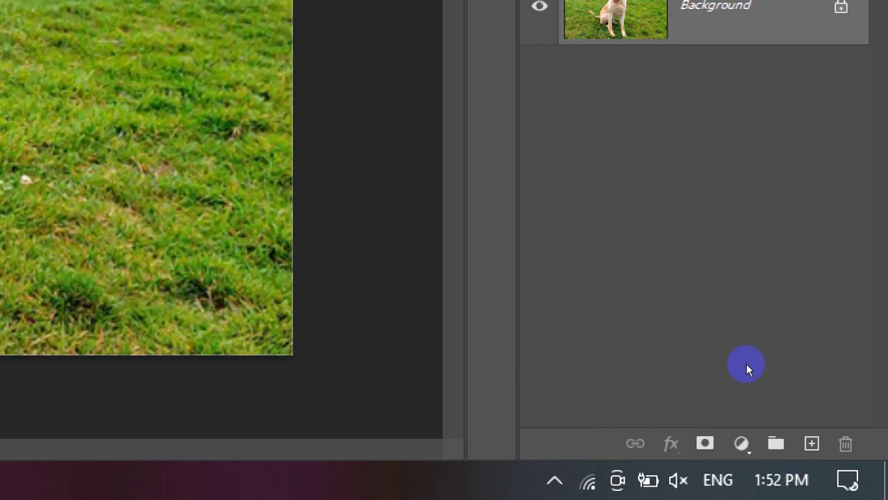
{"action": "key", "text": "super+plus"}
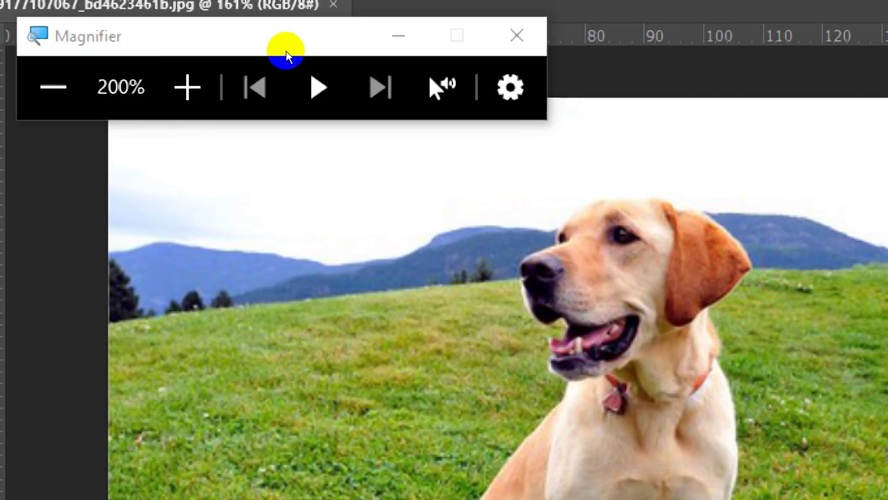
{"action": "left_click", "coordinate": [293, 65]}
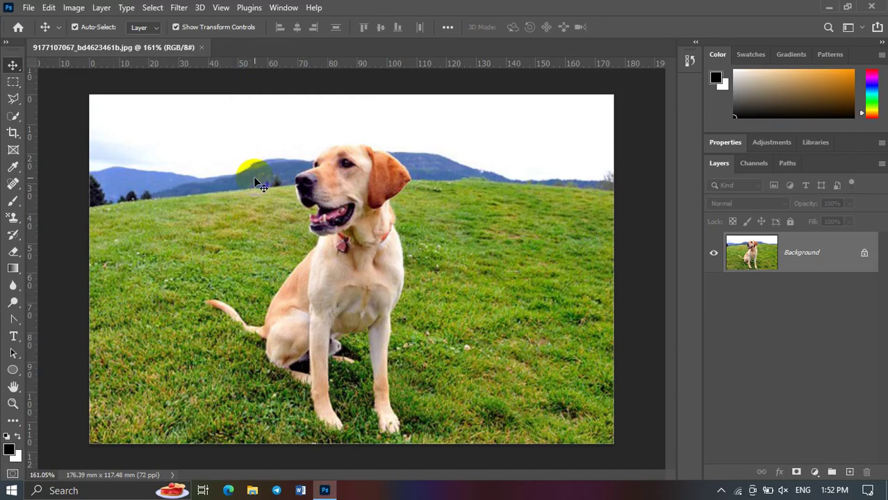
Step: Swap the foreground and background colours using the swatch arrow
{"action": "left_click", "coordinate": [19, 441]}
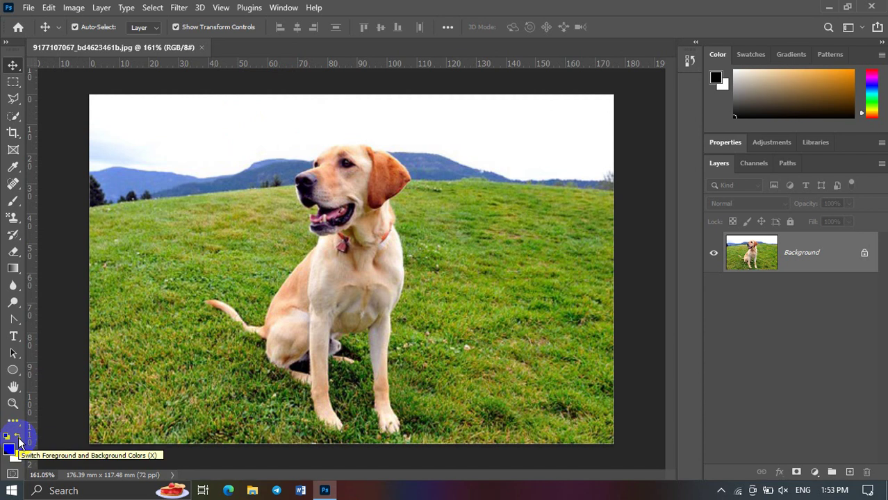
{"action": "double_click", "coordinate": [19, 441]}
{"action": "left_click", "coordinate": [19, 440]}
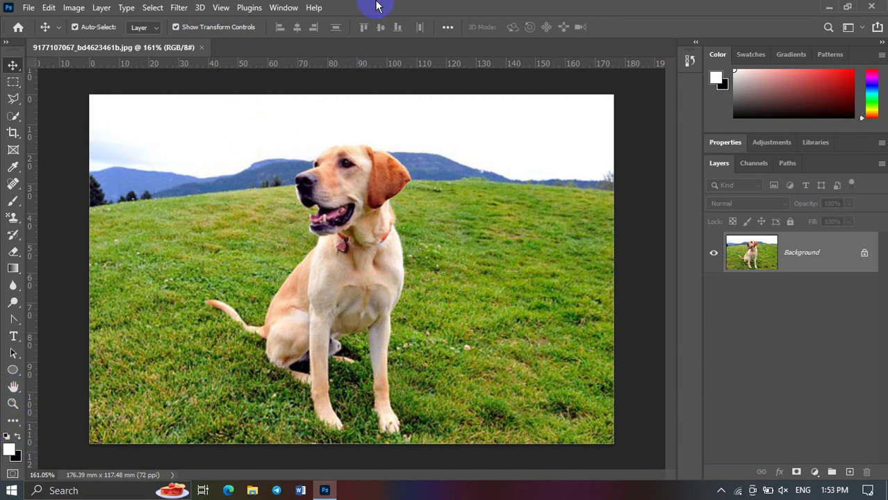
{"action": "left_click", "coordinate": [720, 491]}
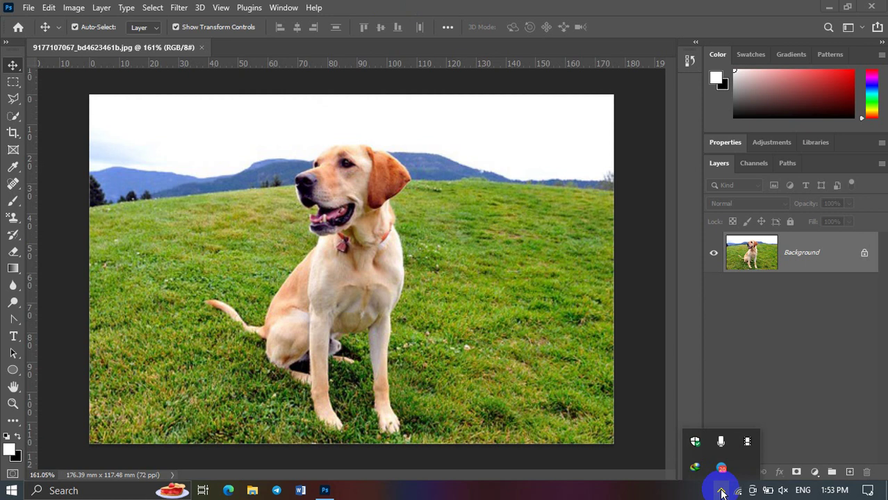
{"action": "left_click", "coordinate": [720, 490]}
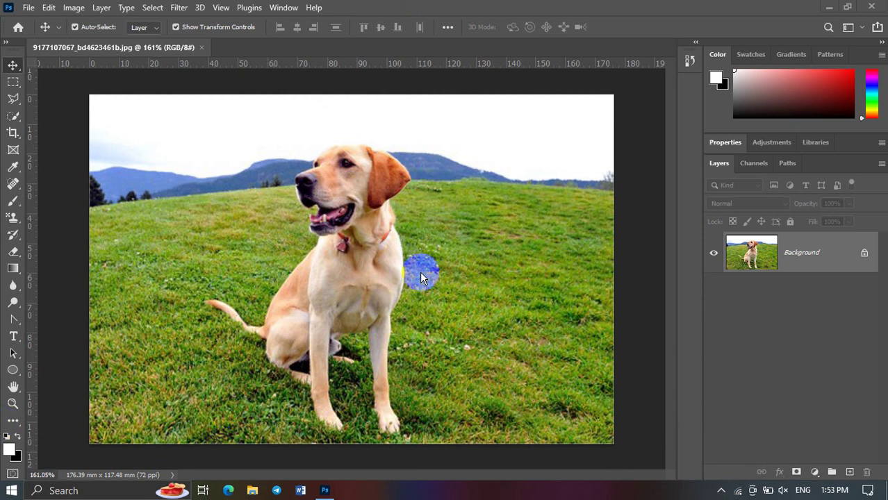
Step: Magnify the screen around the dog, then return to 100% and close the magnifier
{"action": "key", "text": "super+plus"}
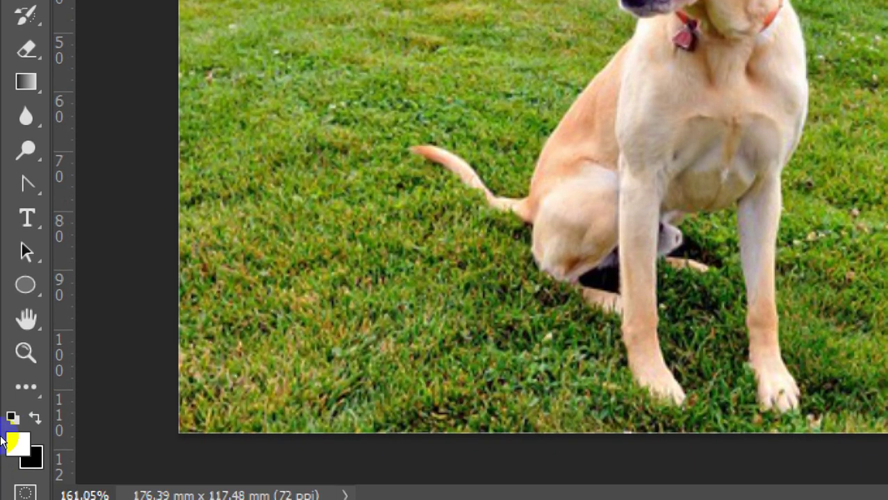
{"action": "left_click", "coordinate": [12, 455]}
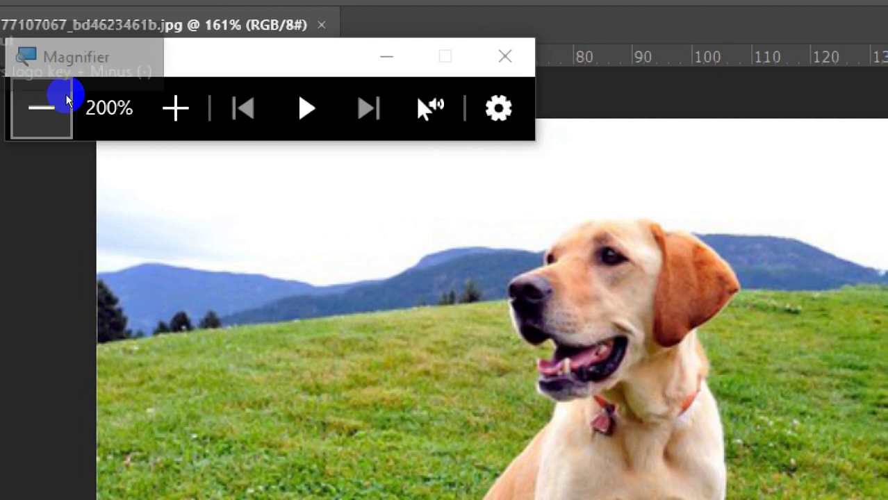
{"action": "left_click", "coordinate": [67, 101]}
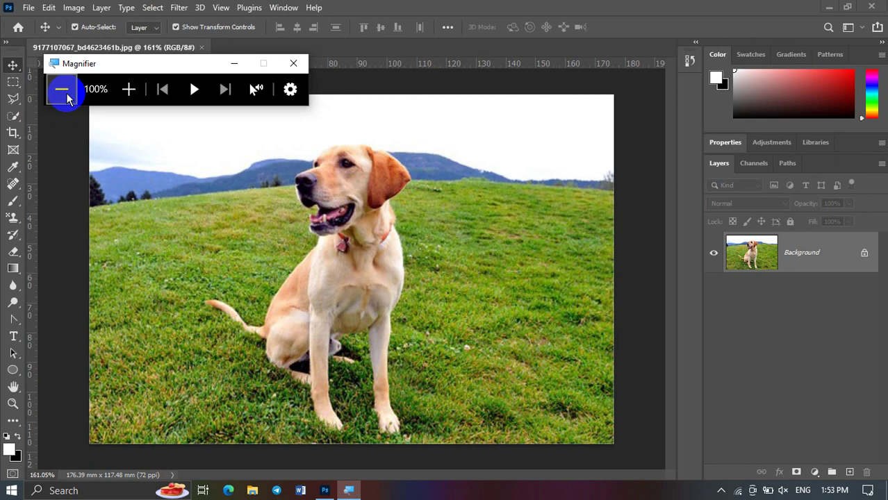
{"action": "left_click", "coordinate": [294, 63]}
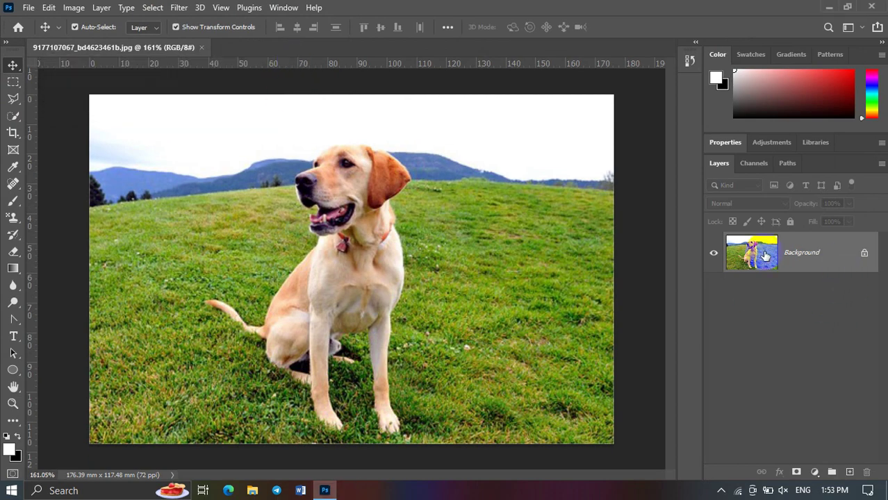
{"action": "left_click_drag", "start_coordinate": [752, 252], "coordinate": [305, 160]}
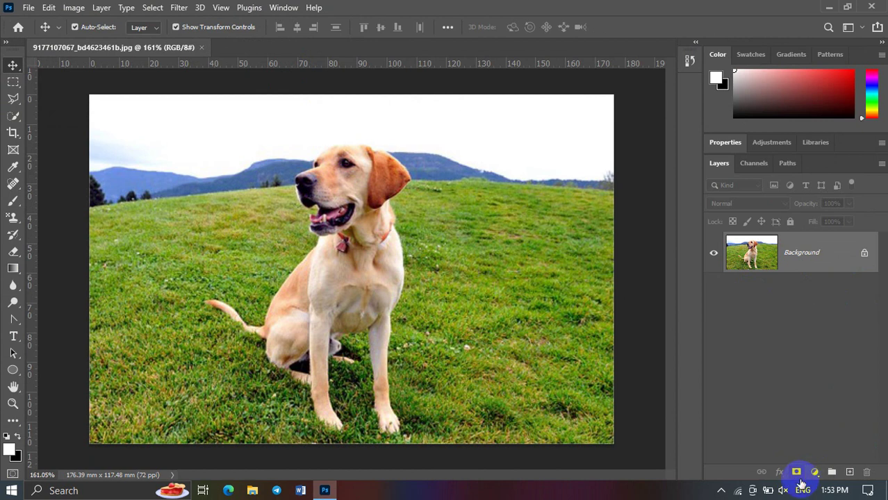
Step: Add a layer mask to the dog photo layer and select the mask for editing
{"action": "left_click", "coordinate": [798, 476]}
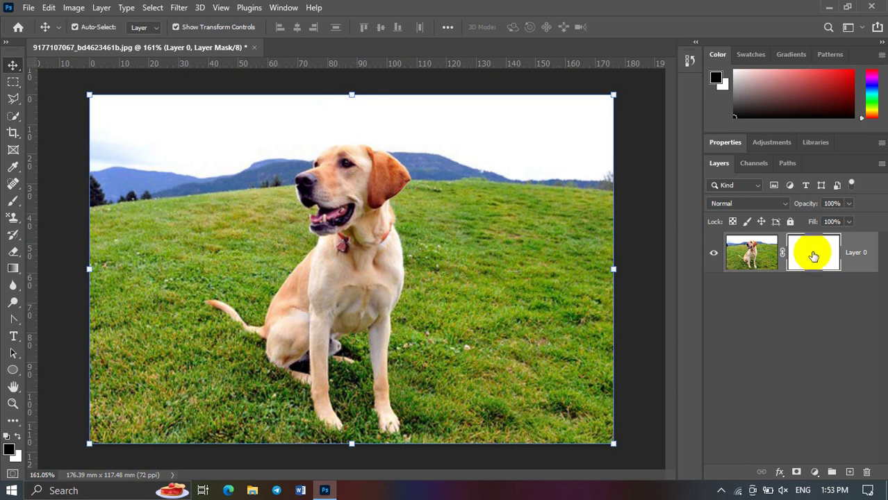
{"action": "left_click", "coordinate": [809, 295]}
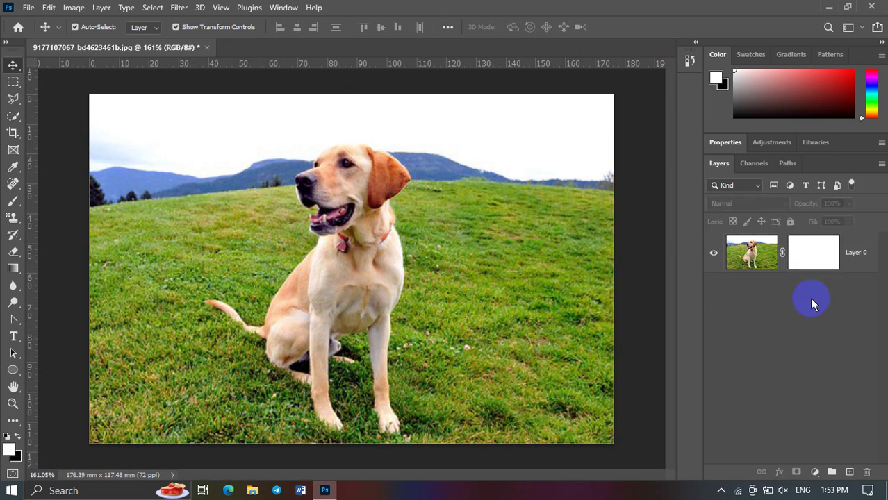
{"action": "left_click", "coordinate": [806, 262]}
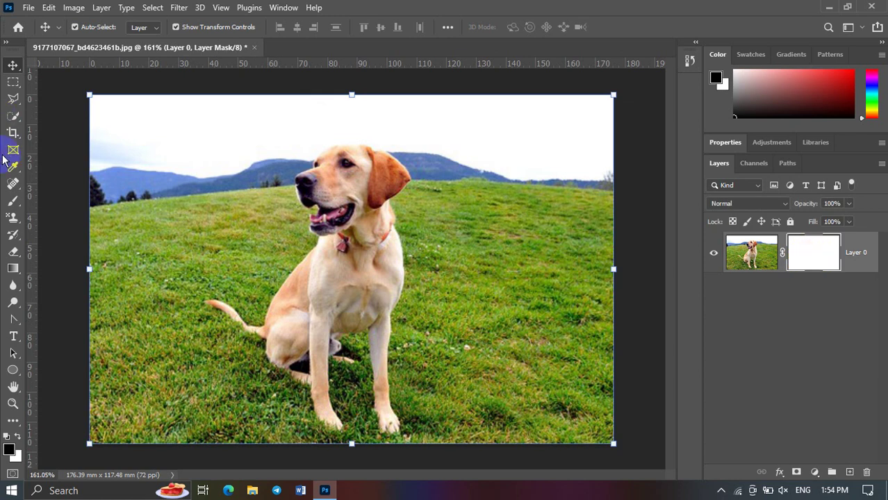
Step: Choose the Brush tool and set the foreground colour to black
{"action": "left_click", "coordinate": [9, 208]}
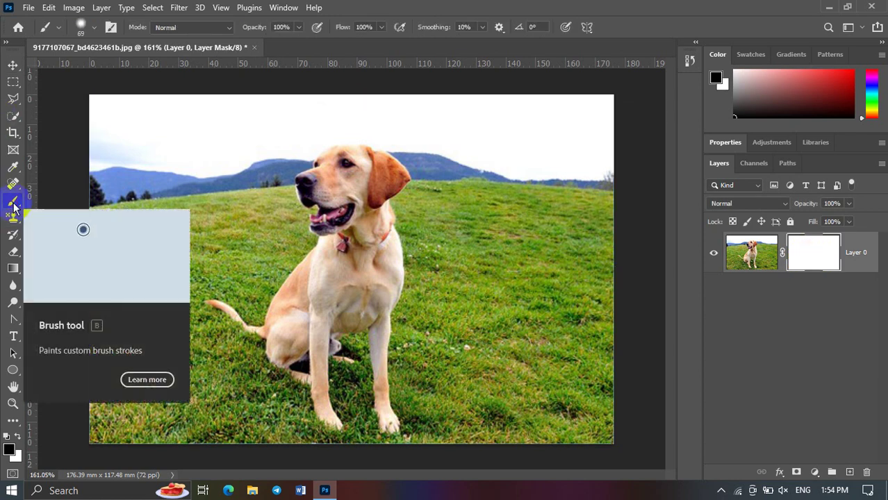
{"action": "left_click", "coordinate": [9, 450]}
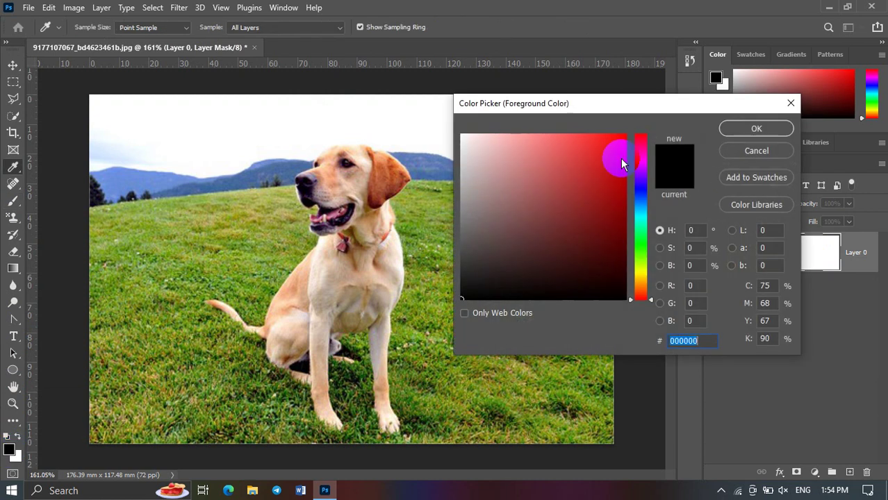
{"action": "left_click", "coordinate": [757, 129]}
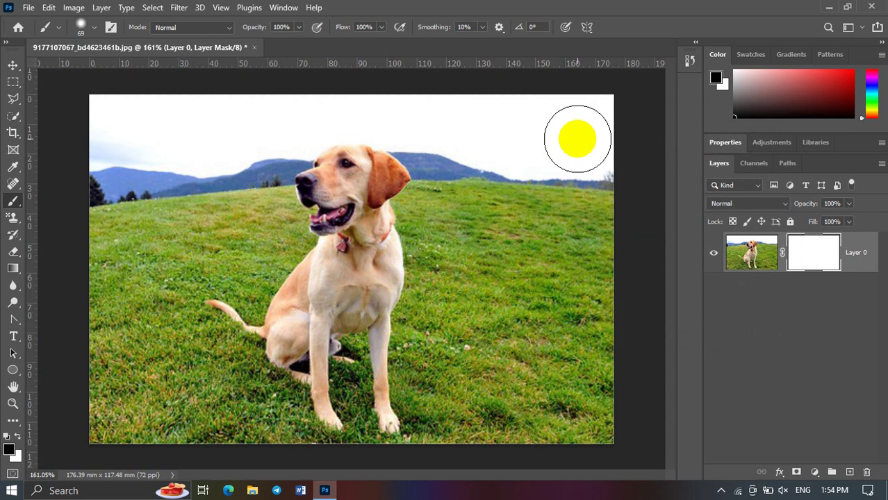
Step: Paint black on the mask to hide the top sky and a right-edge strip
{"action": "left_click_drag", "start_coordinate": [577, 138], "coordinate": [70, 97]}
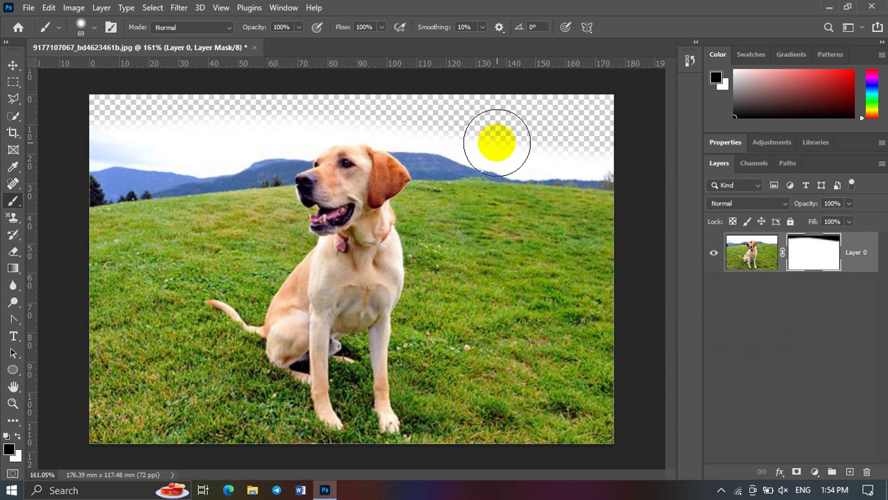
{"action": "left_click_drag", "start_coordinate": [555, 139], "coordinate": [590, 434]}
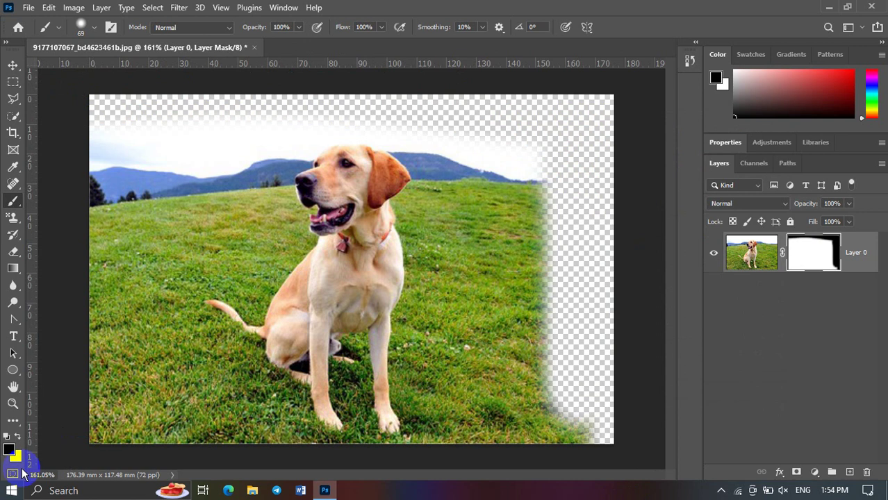
{"action": "left_click", "coordinate": [18, 438]}
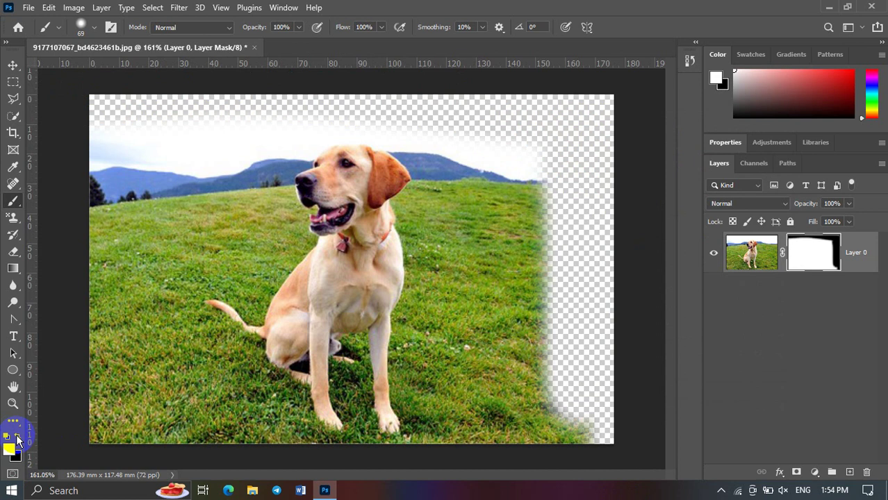
Step: Paint white to restore the hidden right edge and top sky, then reselect the photo
{"action": "key", "text": "d"}
{"action": "left_click", "coordinate": [592, 433]}
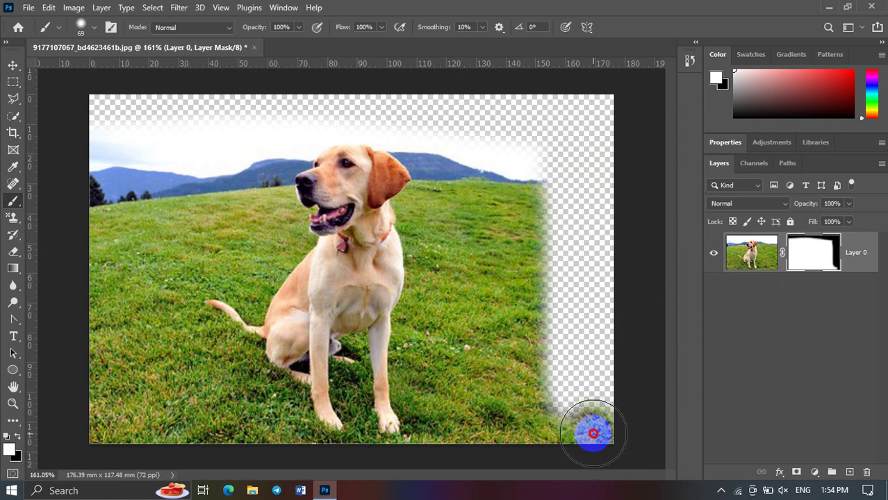
{"action": "left_click_drag", "start_coordinate": [592, 434], "coordinate": [612, 92]}
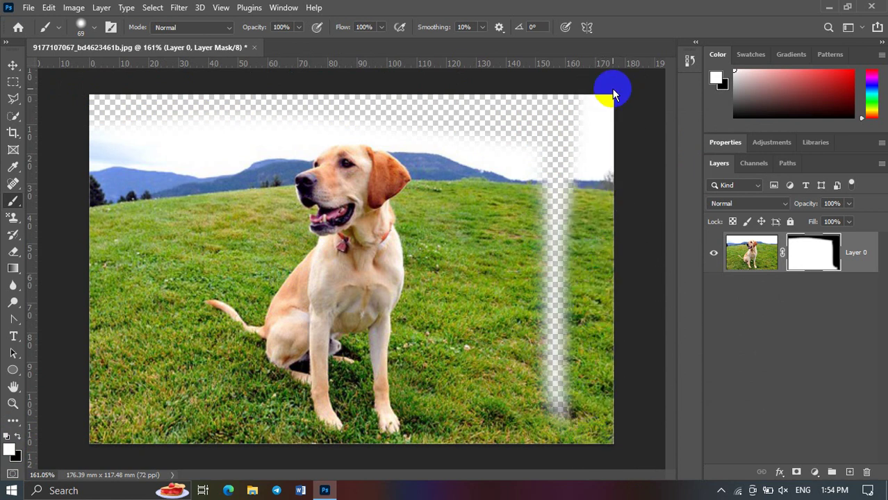
{"action": "mouse_move", "coordinate": [551, 406]}
{"action": "left_mouse_down"}
{"action": "mouse_move", "coordinate": [558, 105]}
{"action": "mouse_move", "coordinate": [83, 88]}
{"action": "left_mouse_up"}
{"action": "left_click_drag", "start_coordinate": [382, 111], "coordinate": [580, 136]}
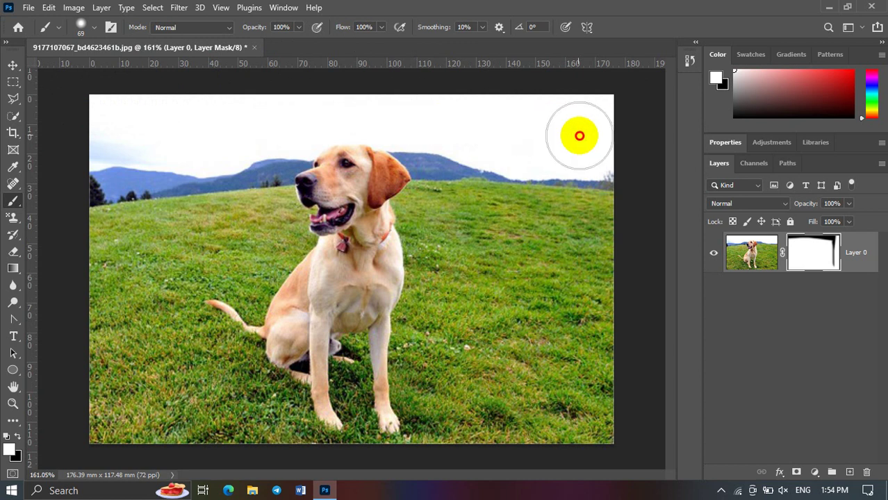
{"action": "left_click", "coordinate": [766, 259]}
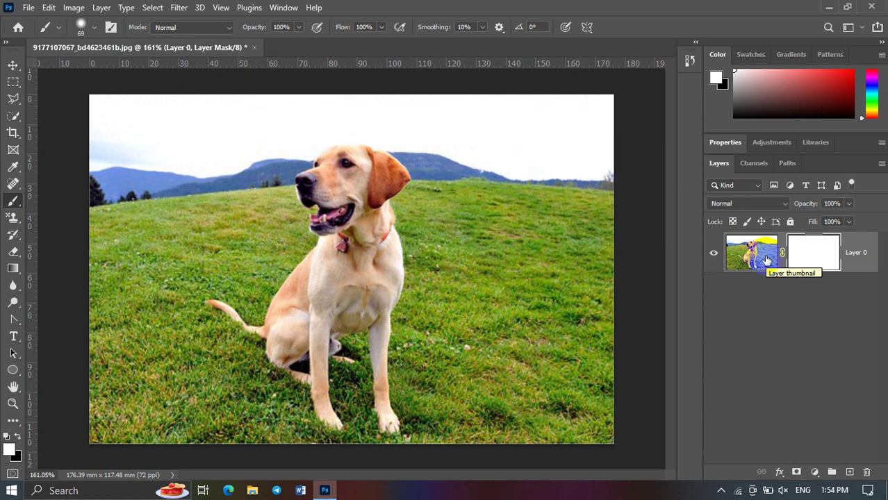
Step: Reactivate the mask and paint black over the left, right and bottom-left background
{"action": "left_click", "coordinate": [804, 258]}
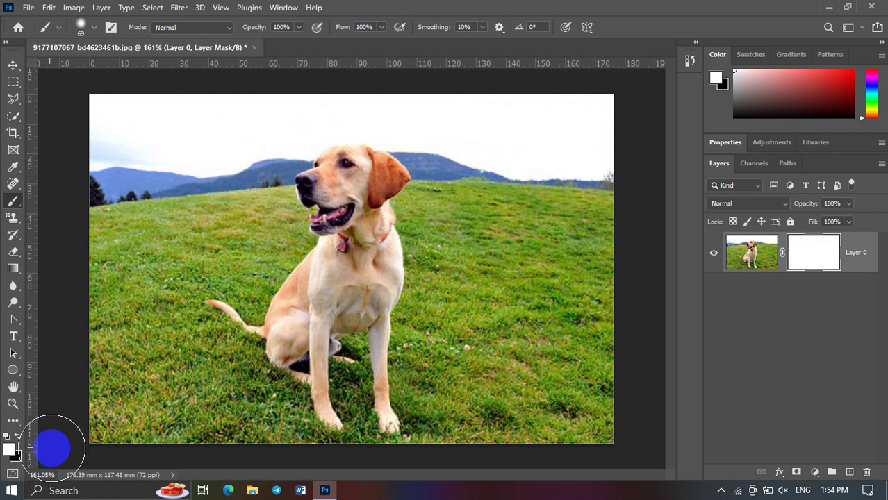
{"action": "left_click", "coordinate": [17, 437]}
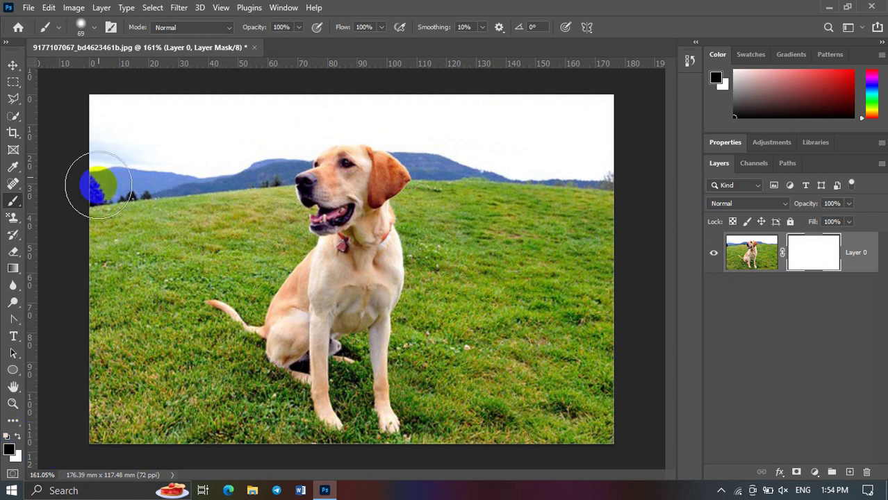
{"action": "mouse_move", "coordinate": [99, 103]}
{"action": "left_mouse_down"}
{"action": "mouse_move", "coordinate": [100, 353]}
{"action": "mouse_move", "coordinate": [109, 420]}
{"action": "mouse_move", "coordinate": [166, 81]}
{"action": "mouse_move", "coordinate": [621, 75]}
{"action": "mouse_move", "coordinate": [588, 438]}
{"action": "mouse_move", "coordinate": [535, 84]}
{"action": "left_mouse_up"}
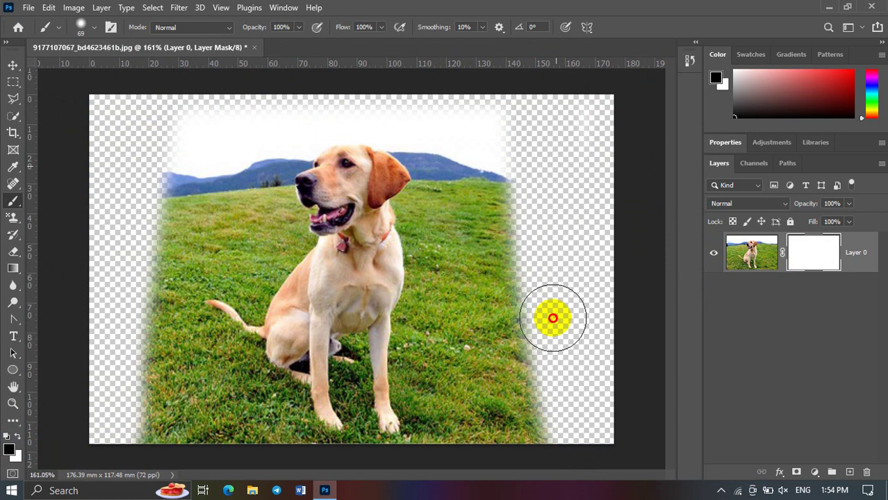
{"action": "left_click_drag", "start_coordinate": [456, 70], "coordinate": [489, 493]}
{"action": "left_click_drag", "start_coordinate": [538, 437], "coordinate": [519, 188]}
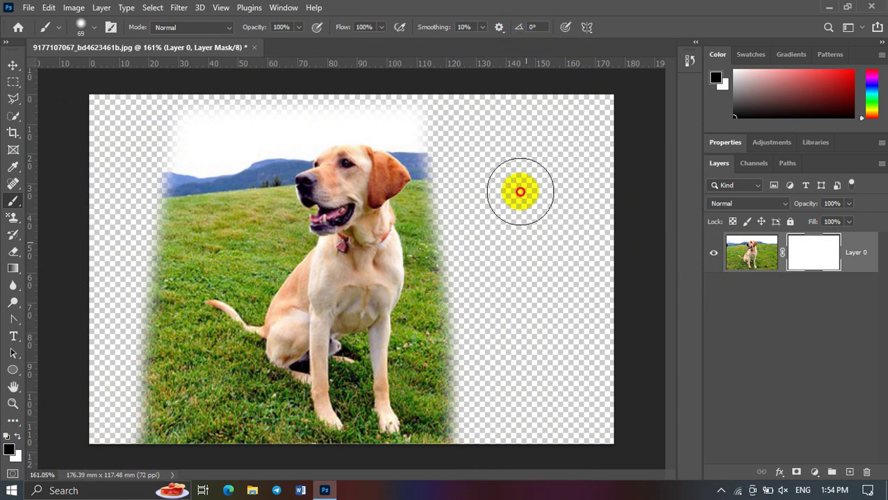
{"action": "mouse_move", "coordinate": [208, 445]}
{"action": "left_mouse_down"}
{"action": "mouse_move", "coordinate": [143, 428]}
{"action": "mouse_move", "coordinate": [139, 322]}
{"action": "mouse_move", "coordinate": [224, 79]}
{"action": "mouse_move", "coordinate": [232, 131]}
{"action": "mouse_move", "coordinate": [400, 136]}
{"action": "left_mouse_up"}
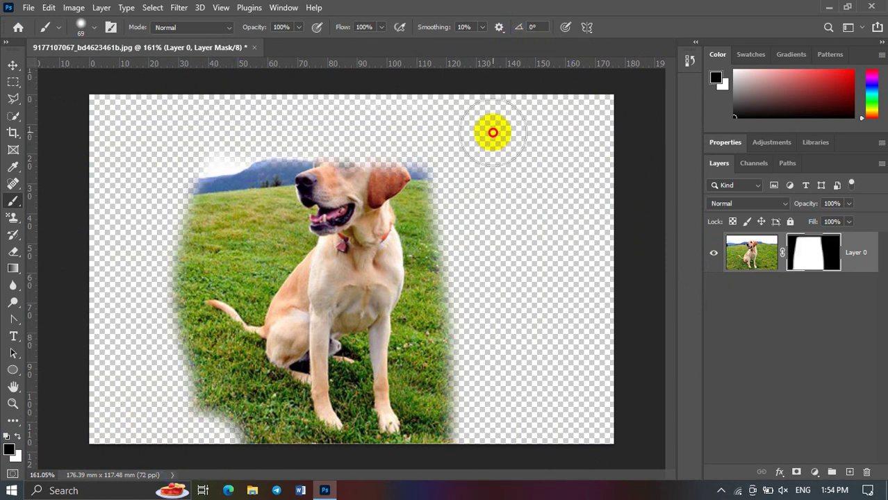
Step: Touch up around the dog's ear and lower-left grass, alternating white and black
{"action": "left_click", "coordinate": [19, 438]}
{"action": "left_click_drag", "start_coordinate": [402, 160], "coordinate": [324, 194]}
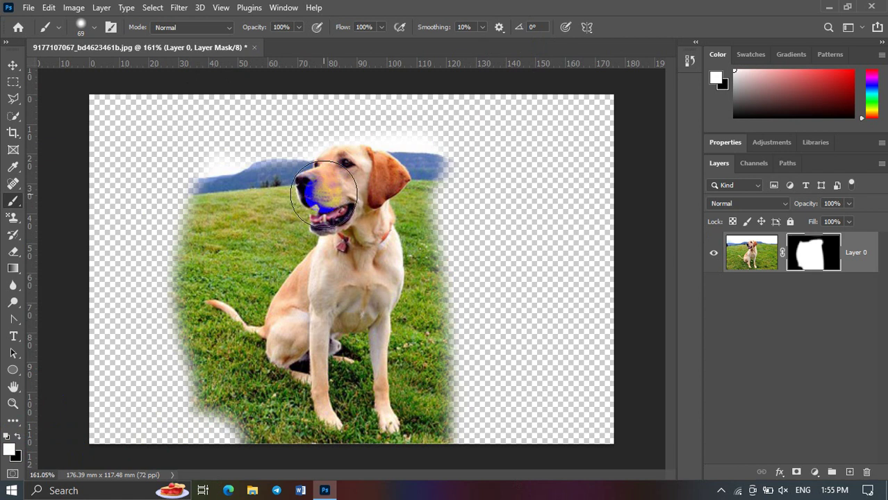
{"action": "left_click", "coordinate": [18, 437]}
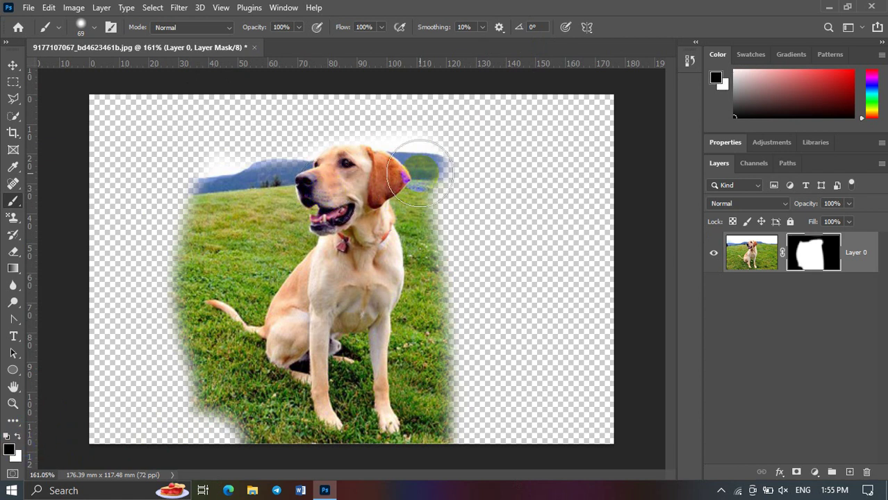
{"action": "mouse_move", "coordinate": [419, 174]}
{"action": "left_mouse_down"}
{"action": "mouse_move", "coordinate": [429, 160]}
{"action": "mouse_move", "coordinate": [447, 303]}
{"action": "mouse_move", "coordinate": [423, 386]}
{"action": "mouse_move", "coordinate": [431, 427]}
{"action": "left_mouse_up"}
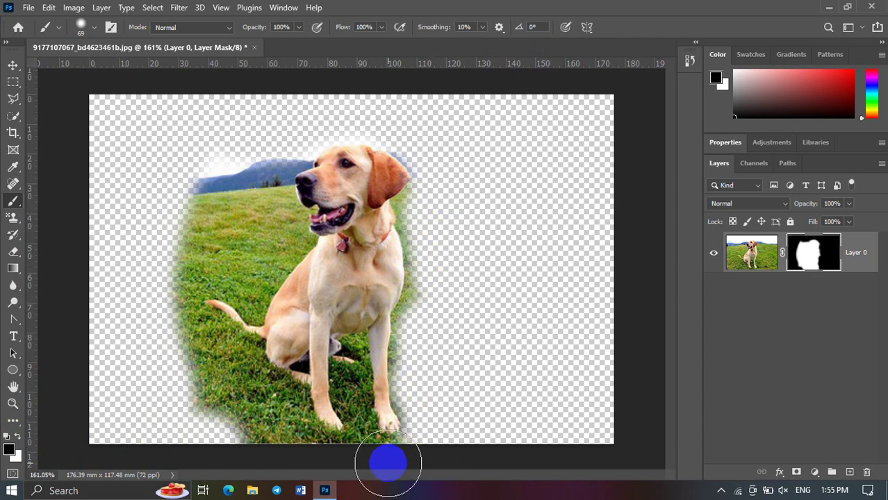
{"action": "mouse_move", "coordinate": [285, 453]}
{"action": "left_mouse_down"}
{"action": "mouse_move", "coordinate": [188, 358]}
{"action": "mouse_move", "coordinate": [165, 272]}
{"action": "mouse_move", "coordinate": [228, 155]}
{"action": "mouse_move", "coordinate": [264, 205]}
{"action": "mouse_move", "coordinate": [253, 258]}
{"action": "mouse_move", "coordinate": [204, 254]}
{"action": "mouse_move", "coordinate": [198, 338]}
{"action": "mouse_move", "coordinate": [237, 379]}
{"action": "mouse_move", "coordinate": [251, 420]}
{"action": "mouse_move", "coordinate": [267, 422]}
{"action": "left_mouse_up"}
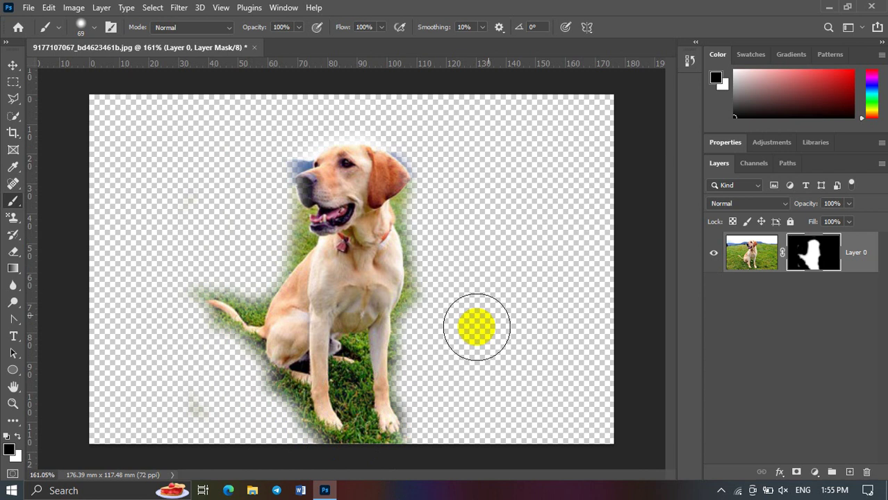
Step: Set a 15 px brush and hide the grass between the dog's front legs
{"action": "left_click", "coordinate": [80, 27]}
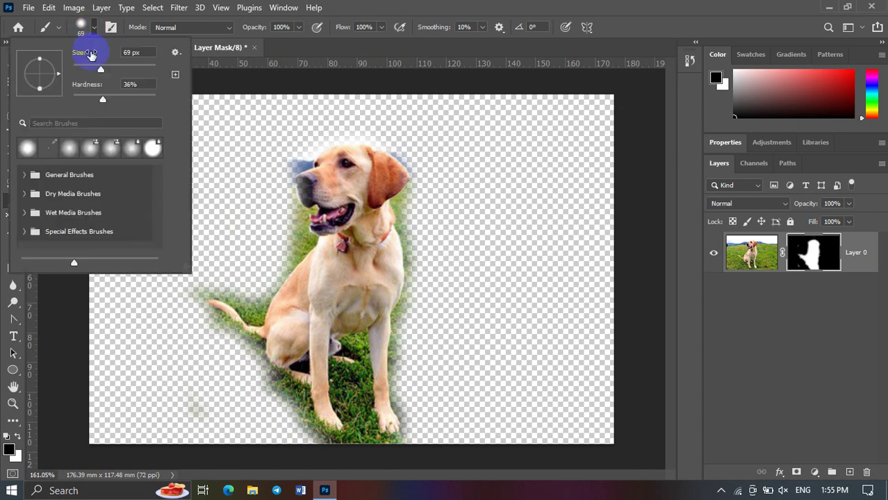
{"action": "mouse_move", "coordinate": [90, 56]}
{"action": "left_mouse_down"}
{"action": "mouse_move", "coordinate": [76, 74]}
{"action": "mouse_move", "coordinate": [89, 30]}
{"action": "left_mouse_up"}
{"action": "left_click", "coordinate": [288, 357]}
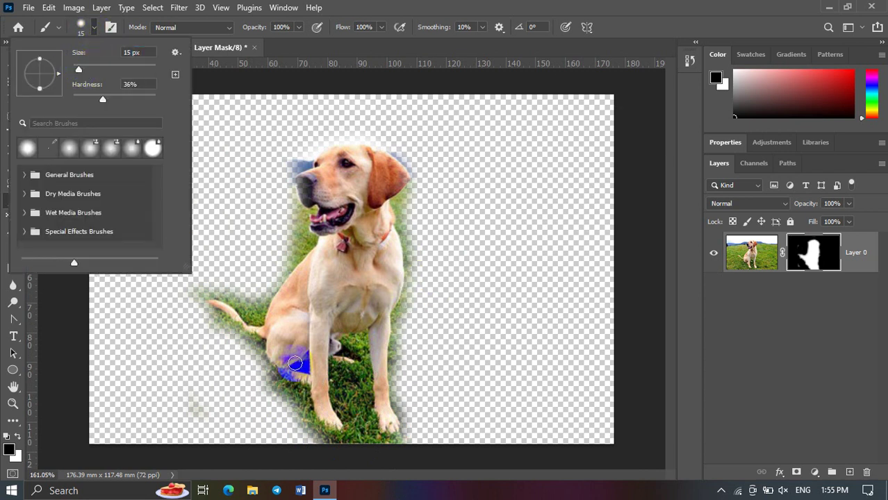
{"action": "left_click_drag", "start_coordinate": [347, 377], "coordinate": [369, 469]}
{"action": "mouse_move", "coordinate": [349, 368]}
{"action": "left_mouse_down"}
{"action": "mouse_move", "coordinate": [375, 445]}
{"action": "mouse_move", "coordinate": [361, 386]}
{"action": "left_mouse_up"}
{"action": "left_click", "coordinate": [405, 448]}
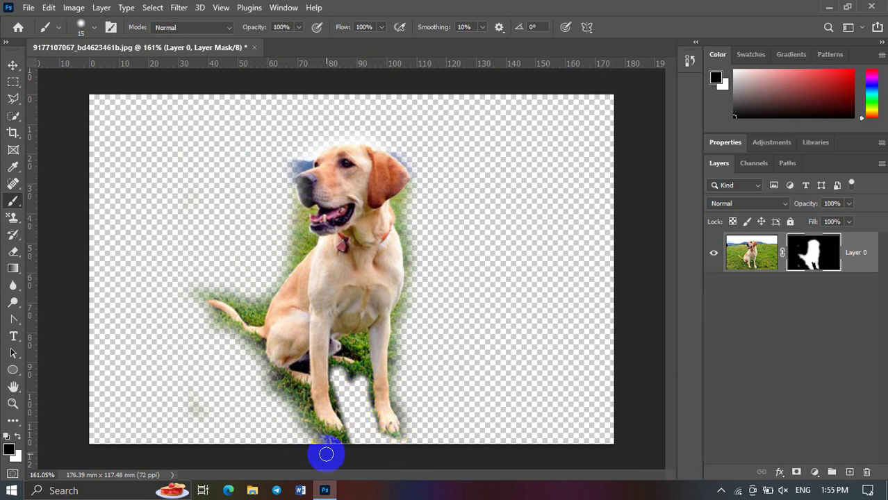
Step: Swap to painting white and return to the Brush tool
{"action": "scroll", "coordinate": [327, 452], "scroll_direction": "up", "scroll_amount": 3}
{"action": "scroll", "coordinate": [357, 462], "scroll_direction": "down", "scroll_amount": 2}
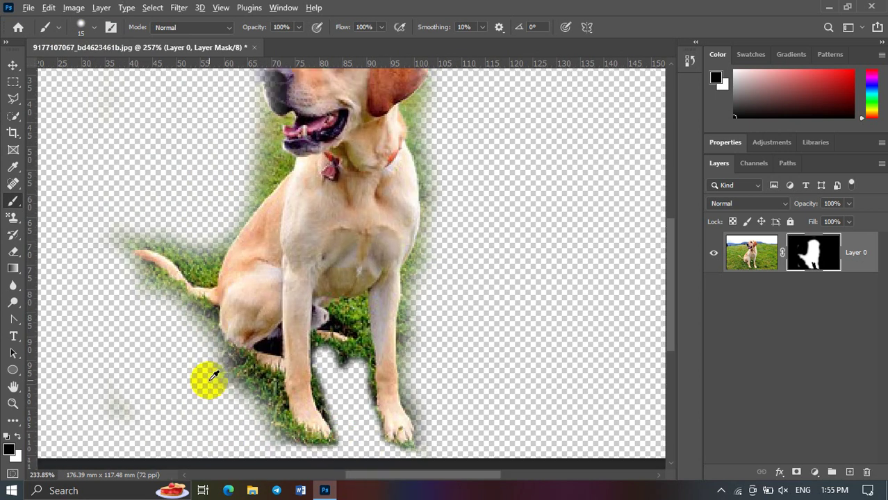
{"action": "scroll", "coordinate": [202, 382], "scroll_direction": "down", "scroll_amount": 2}
{"action": "left_click", "coordinate": [16, 65]}
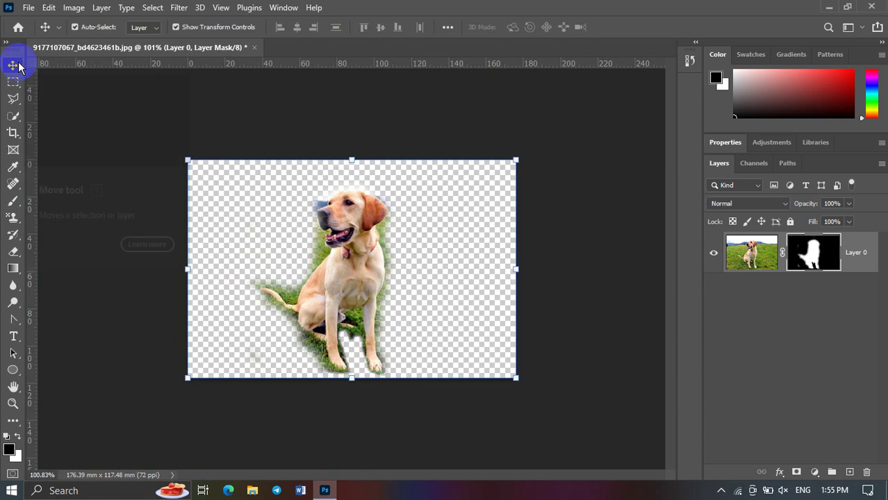
{"action": "left_click", "coordinate": [18, 435]}
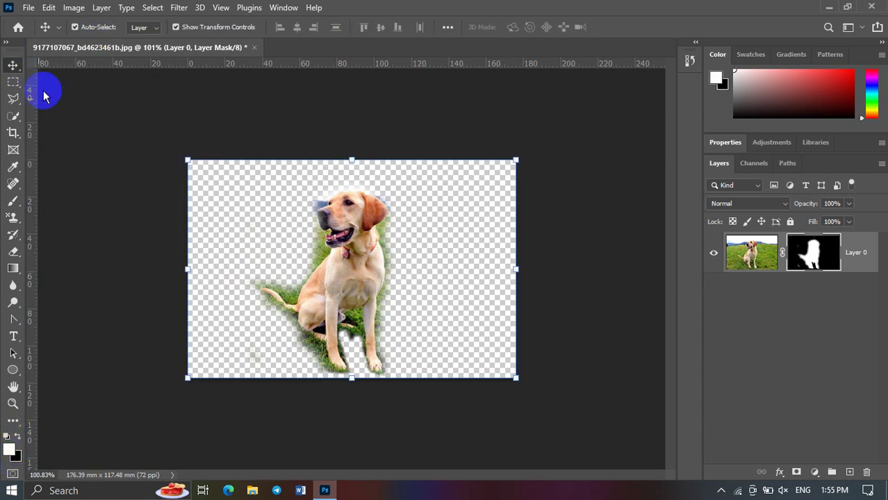
{"action": "left_click", "coordinate": [11, 208]}
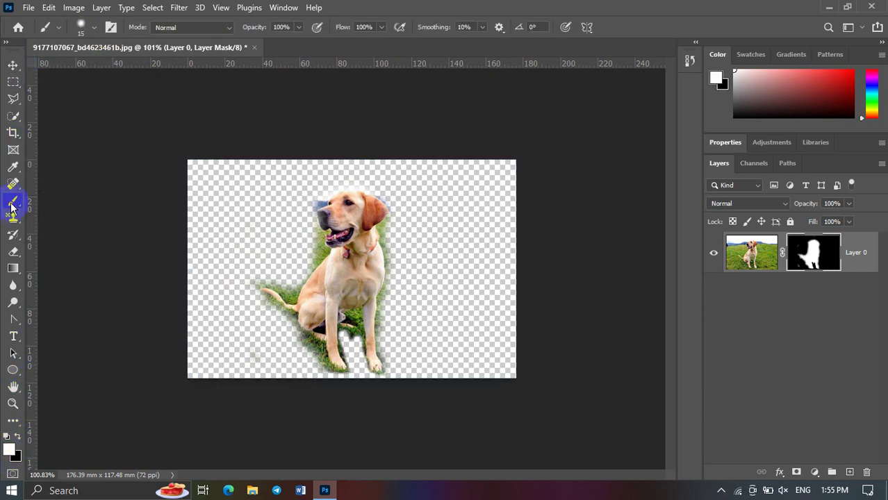
Step: Enlarge the brush to 124 px and paint the whole mask white
{"action": "left_click", "coordinate": [96, 29]}
{"action": "left_click_drag", "start_coordinate": [79, 69], "coordinate": [119, 70]}
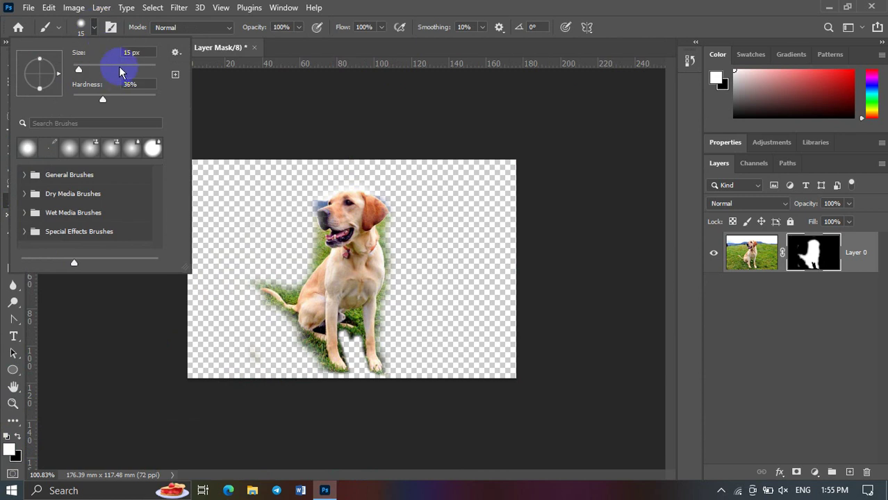
{"action": "left_click", "coordinate": [94, 28]}
{"action": "left_click_drag", "start_coordinate": [219, 230], "coordinate": [223, 189]}
{"action": "mouse_move", "coordinate": [324, 169]}
{"action": "left_mouse_down"}
{"action": "mouse_move", "coordinate": [79, 175]}
{"action": "mouse_move", "coordinate": [608, 277]}
{"action": "mouse_move", "coordinate": [507, 235]}
{"action": "mouse_move", "coordinate": [579, 226]}
{"action": "mouse_move", "coordinate": [65, 324]}
{"action": "mouse_move", "coordinate": [283, 377]}
{"action": "mouse_move", "coordinate": [532, 362]}
{"action": "mouse_move", "coordinate": [83, 252]}
{"action": "mouse_move", "coordinate": [131, 222]}
{"action": "mouse_move", "coordinate": [680, 355]}
{"action": "left_mouse_up"}
Step: Deselect the photo layer and add a new empty layer above it
{"action": "left_click", "coordinate": [12, 65]}
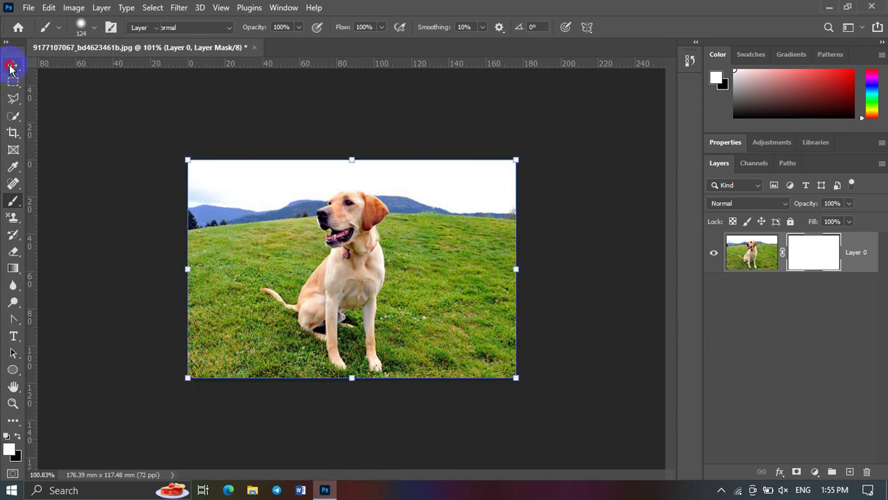
{"action": "left_click", "coordinate": [111, 143]}
{"action": "left_click", "coordinate": [851, 472]}
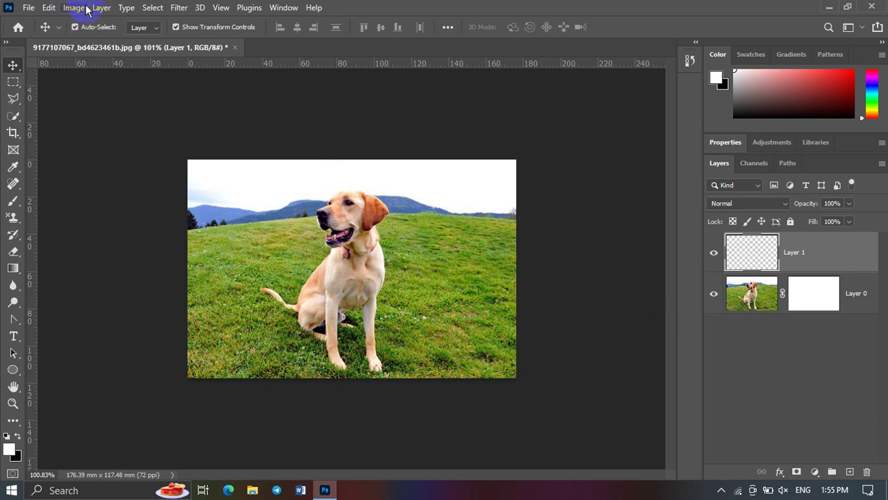
Step: Place banner.jpg into the document as an embedded image
{"action": "left_click", "coordinate": [29, 7]}
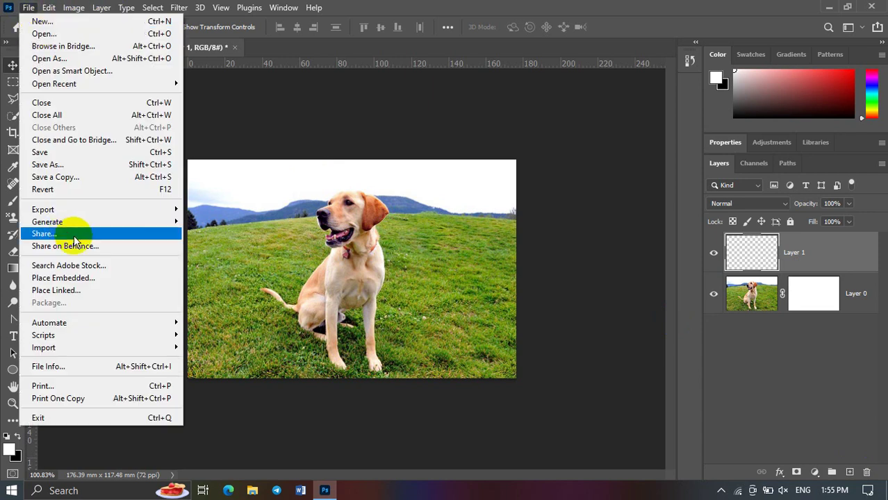
{"action": "left_click", "coordinate": [87, 279]}
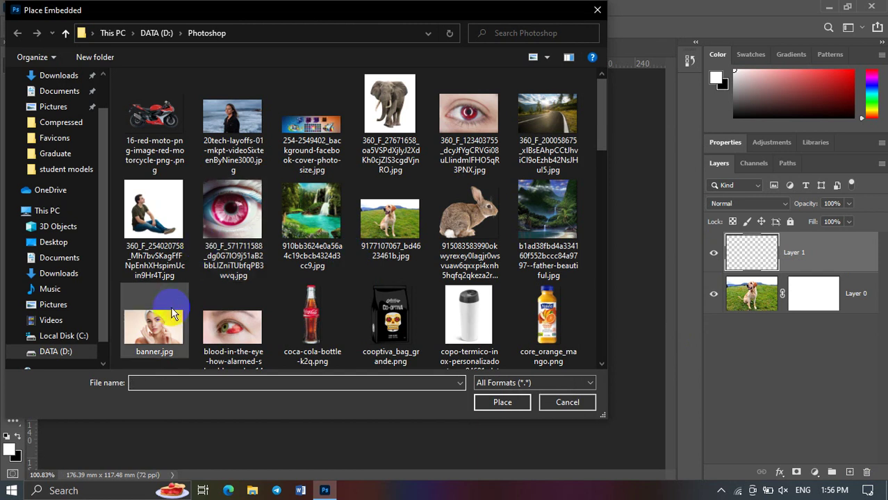
{"action": "left_click", "coordinate": [154, 326]}
{"action": "left_click", "coordinate": [503, 404]}
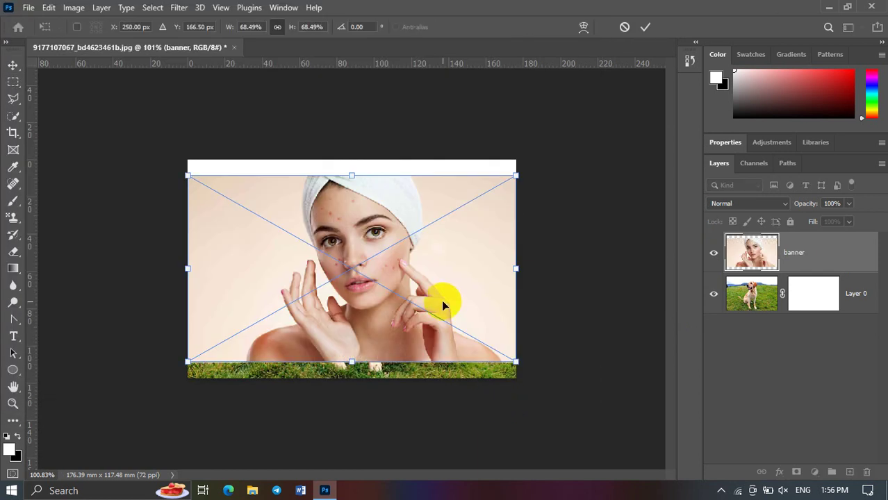
Step: Scale and position the banner to cover the whole canvas, then commit it
{"action": "left_click_drag", "start_coordinate": [441, 299], "coordinate": [443, 283]}
{"action": "left_click_drag", "start_coordinate": [512, 345], "coordinate": [547, 376]}
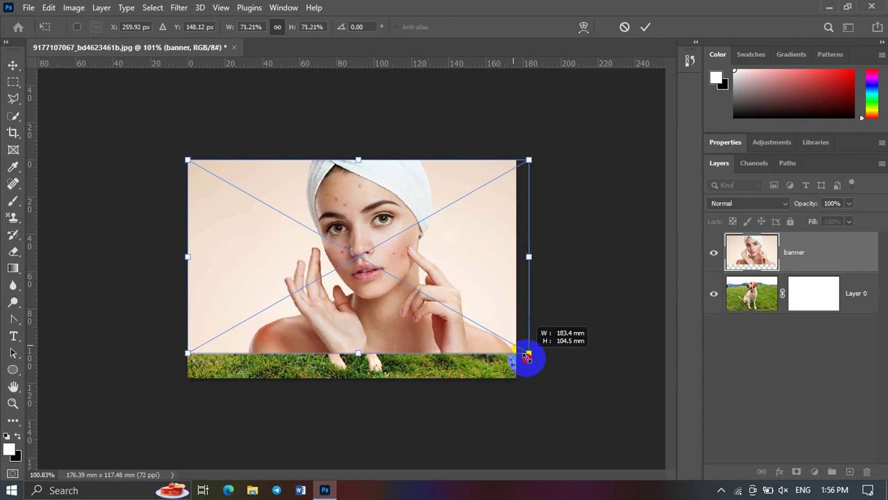
{"action": "left_click_drag", "start_coordinate": [463, 327], "coordinate": [441, 336]}
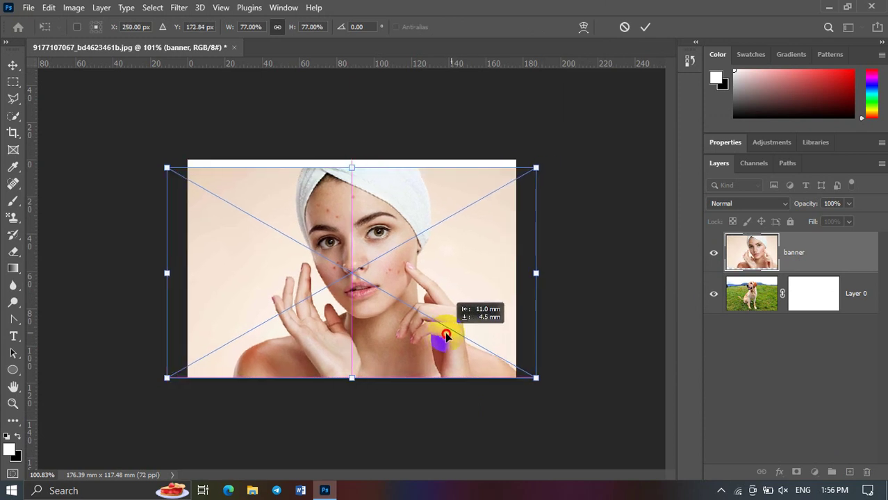
{"action": "left_click_drag", "start_coordinate": [350, 168], "coordinate": [352, 162]}
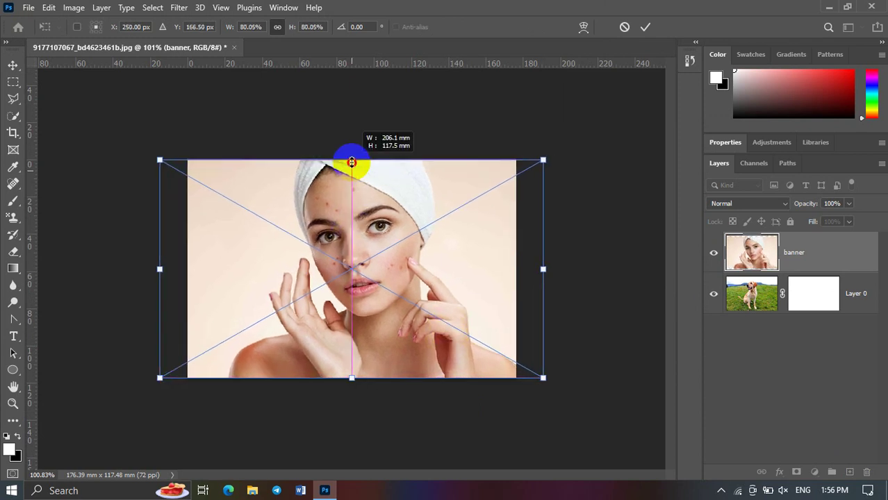
{"action": "left_click", "coordinate": [12, 64]}
{"action": "left_click", "coordinate": [143, 106]}
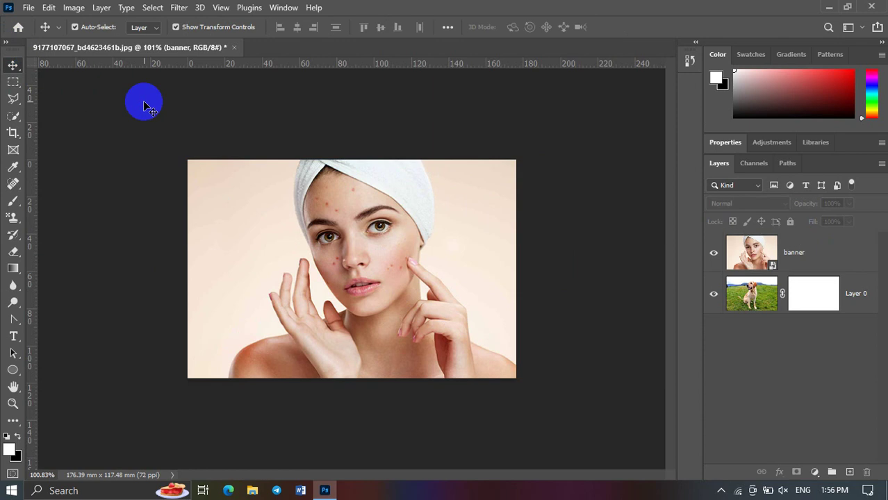
Step: Give the banner layer a mask, cancel Select and Mask, and reset colours to black/white
{"action": "left_click", "coordinate": [803, 260]}
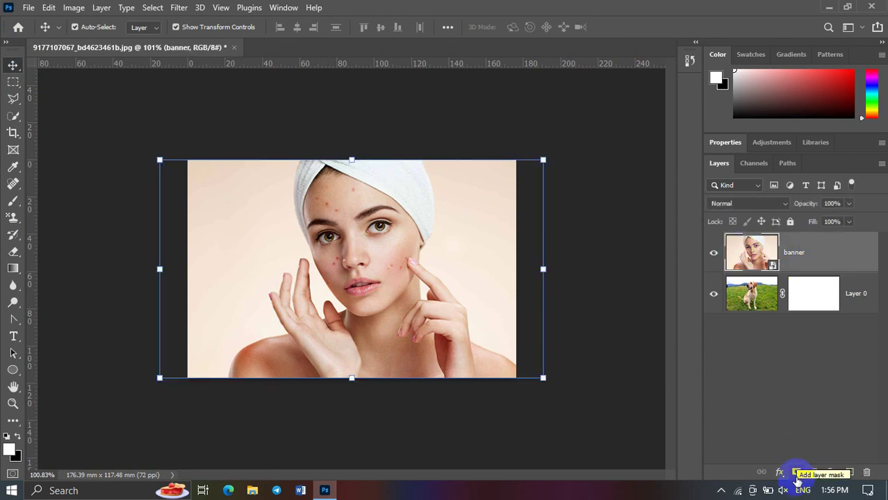
{"action": "left_click", "coordinate": [797, 473]}
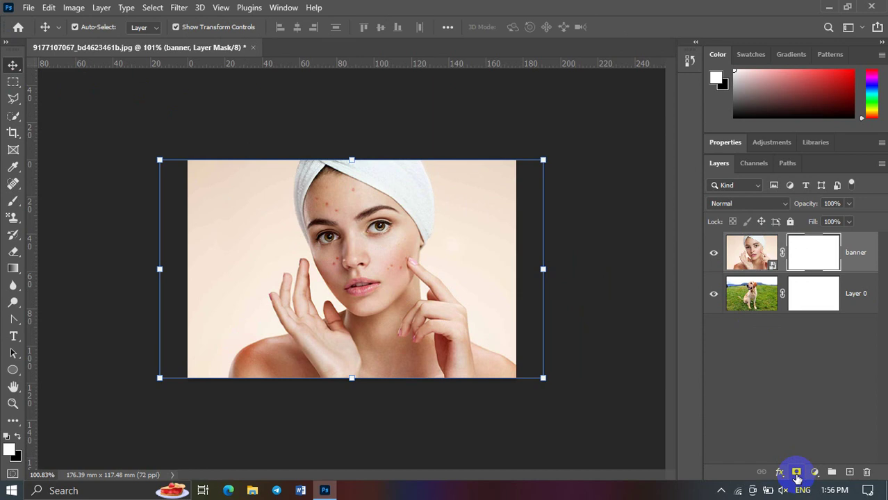
{"action": "double_click", "coordinate": [806, 262]}
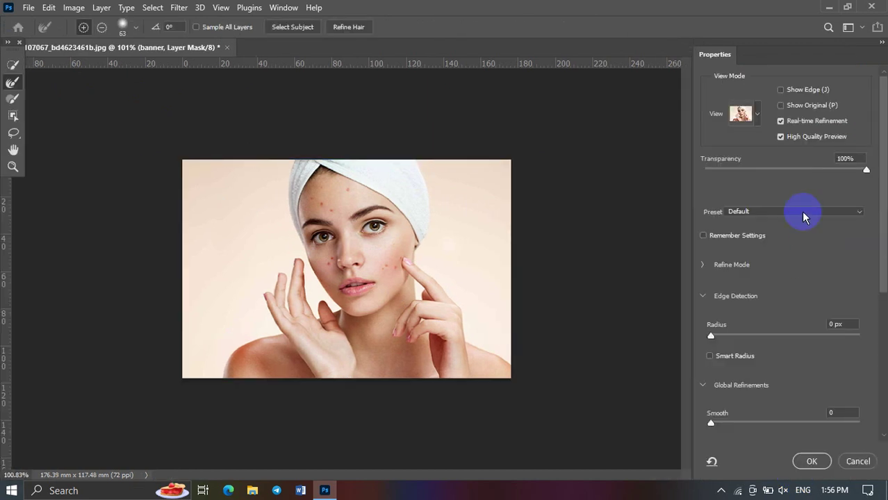
{"action": "left_click", "coordinate": [861, 461]}
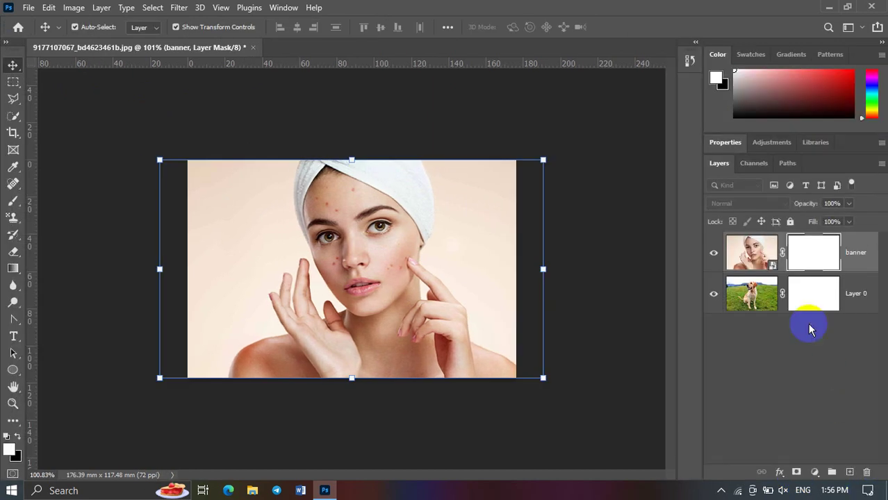
{"action": "right_click", "coordinate": [811, 250]}
{"action": "left_click", "coordinate": [812, 249]}
{"action": "left_click", "coordinate": [8, 438]}
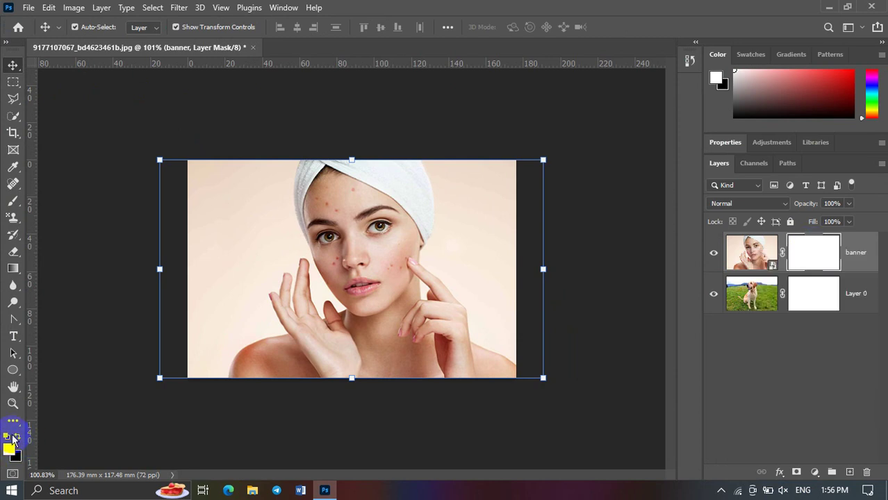
Step: Paint black with a 99 px brush along the banner mask's left edge
{"action": "left_click", "coordinate": [14, 201]}
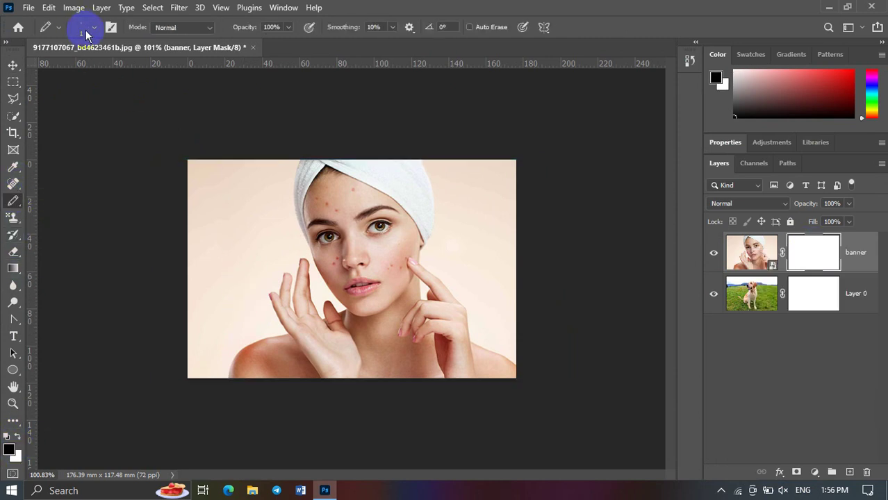
{"action": "left_click", "coordinate": [82, 28]}
{"action": "left_click_drag", "start_coordinate": [73, 69], "coordinate": [106, 70]}
{"action": "left_click", "coordinate": [90, 26]}
{"action": "mouse_move", "coordinate": [142, 104]}
{"action": "left_mouse_down"}
{"action": "mouse_move", "coordinate": [195, 340]}
{"action": "mouse_move", "coordinate": [188, 368]}
{"action": "left_mouse_up"}
Step: Soften the brush and hide the banner's left half to reveal the dog
{"action": "left_click", "coordinate": [82, 27]}
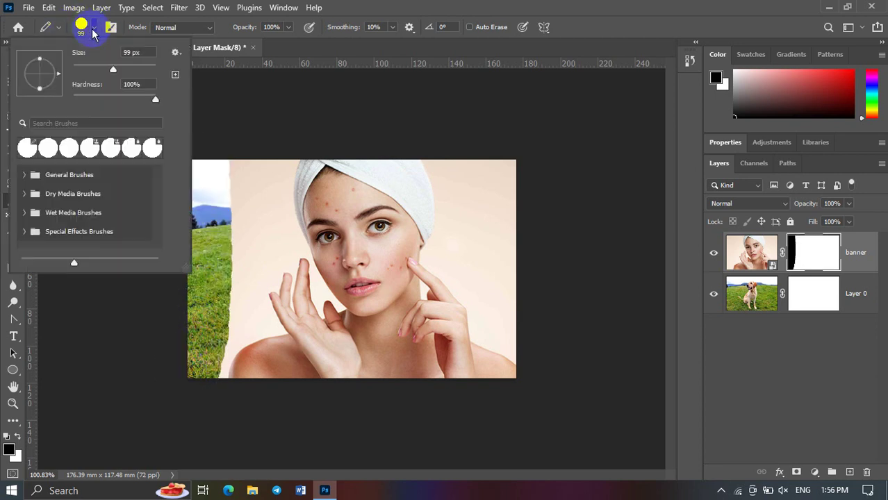
{"action": "left_click_drag", "start_coordinate": [73, 94], "coordinate": [103, 99]}
{"action": "left_click", "coordinate": [82, 27]}
{"action": "mouse_move", "coordinate": [208, 173]}
{"action": "left_mouse_down"}
{"action": "mouse_move", "coordinate": [238, 165]}
{"action": "mouse_move", "coordinate": [234, 291]}
{"action": "mouse_move", "coordinate": [288, 193]}
{"action": "mouse_move", "coordinate": [304, 294]}
{"action": "mouse_move", "coordinate": [295, 182]}
{"action": "mouse_move", "coordinate": [312, 232]}
{"action": "mouse_move", "coordinate": [283, 333]}
{"action": "mouse_move", "coordinate": [235, 354]}
{"action": "mouse_move", "coordinate": [228, 318]}
{"action": "mouse_move", "coordinate": [301, 175]}
{"action": "mouse_move", "coordinate": [298, 326]}
{"action": "mouse_move", "coordinate": [303, 204]}
{"action": "mouse_move", "coordinate": [327, 188]}
{"action": "left_mouse_up"}
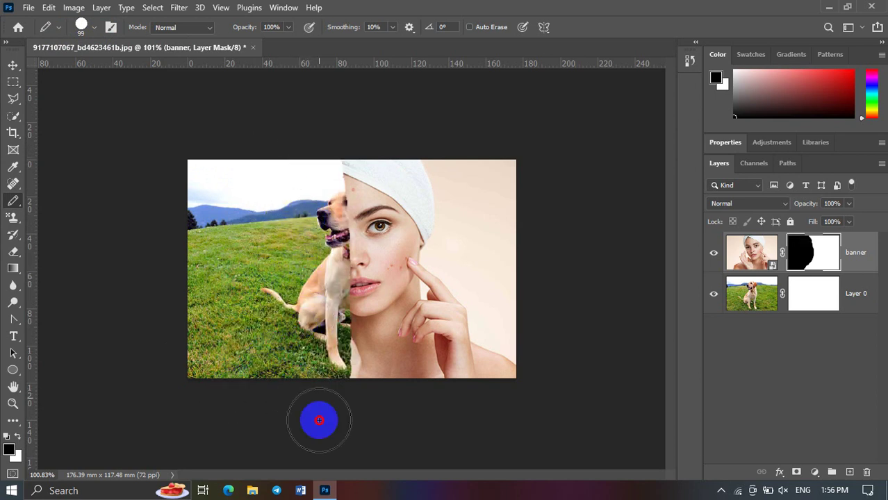
{"action": "left_click", "coordinate": [13, 65]}
{"action": "left_click", "coordinate": [61, 259]}
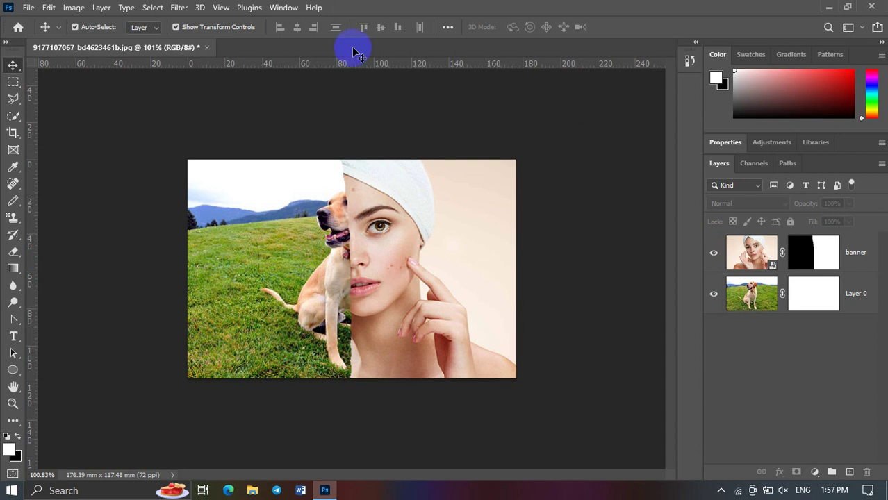
Step: Select the woman banner layer and nudge it around the canvas
{"action": "left_click", "coordinate": [365, 182]}
{"action": "left_click_drag", "start_coordinate": [384, 239], "coordinate": [359, 254]}
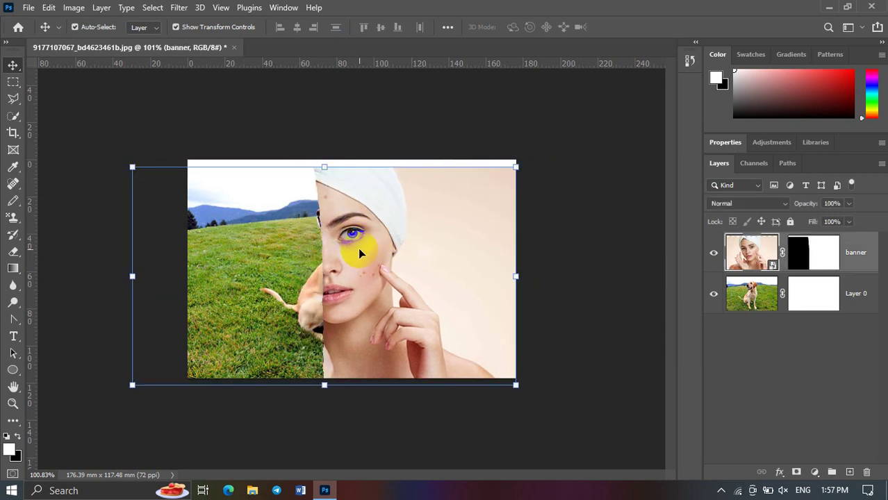
{"action": "left_click_drag", "start_coordinate": [359, 253], "coordinate": [332, 260]}
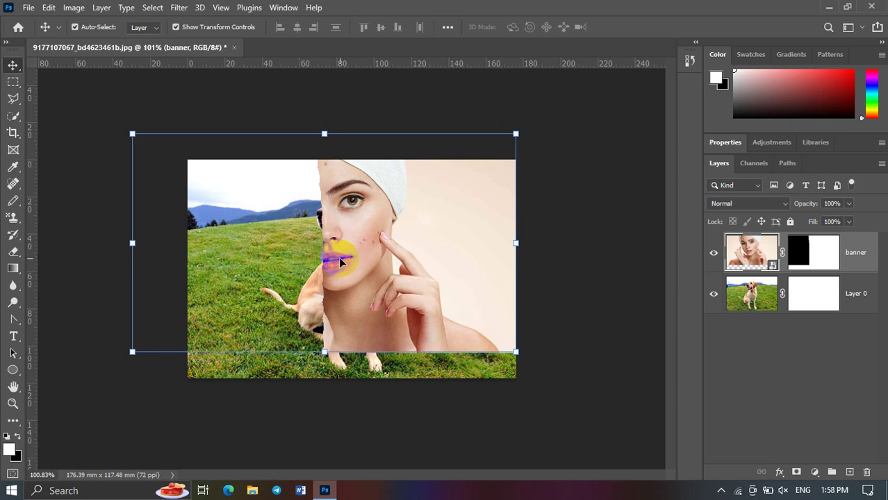
{"action": "left_click_drag", "start_coordinate": [340, 262], "coordinate": [338, 265]}
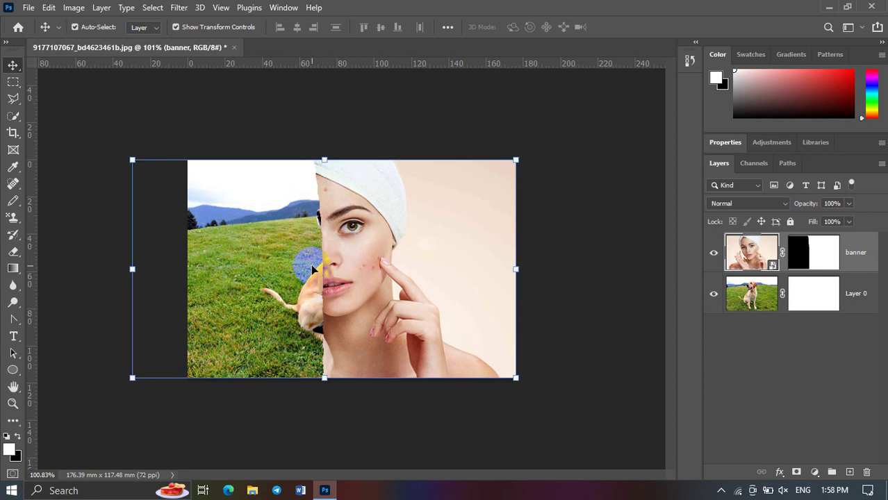
{"action": "left_click", "coordinate": [148, 120]}
{"action": "left_click", "coordinate": [412, 238]}
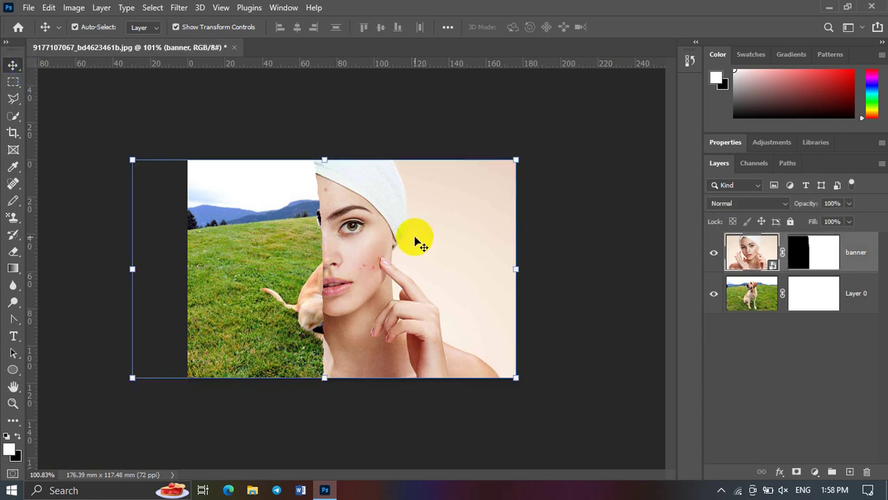
Step: Reselect the woman banner layer and delete it
{"action": "left_click", "coordinate": [484, 92]}
{"action": "left_click", "coordinate": [482, 193]}
{"action": "left_click", "coordinate": [597, 195]}
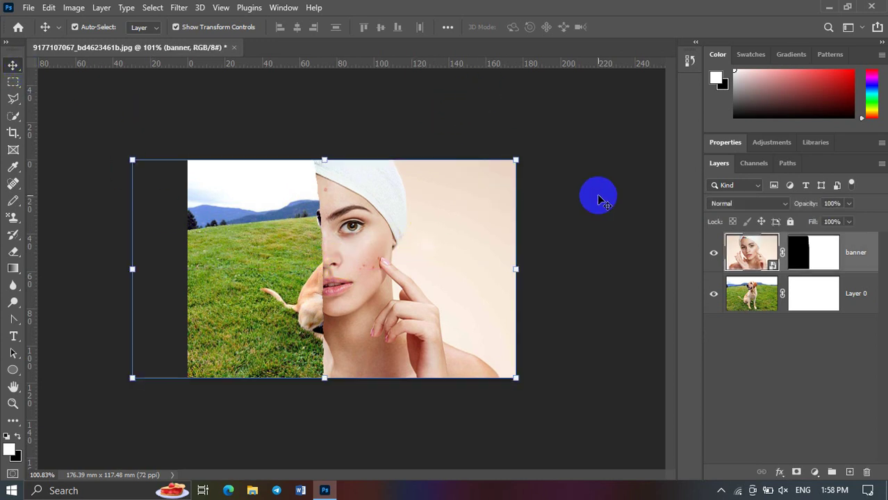
{"action": "left_click", "coordinate": [392, 238]}
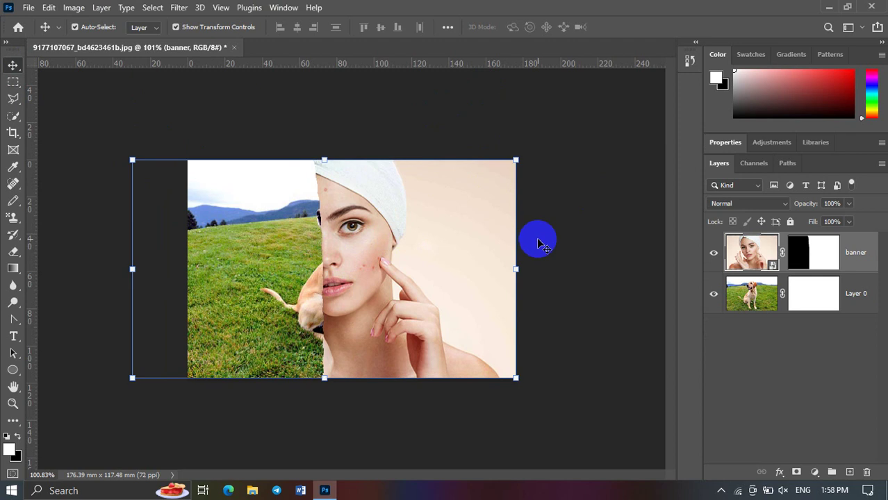
{"action": "key", "text": "Delete"}
{"action": "left_click", "coordinate": [401, 280]}
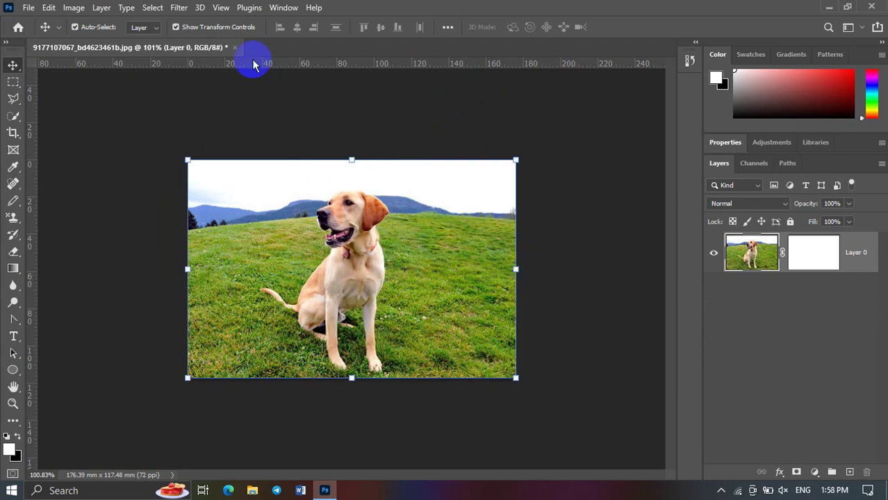
{"action": "left_click", "coordinate": [821, 257]}
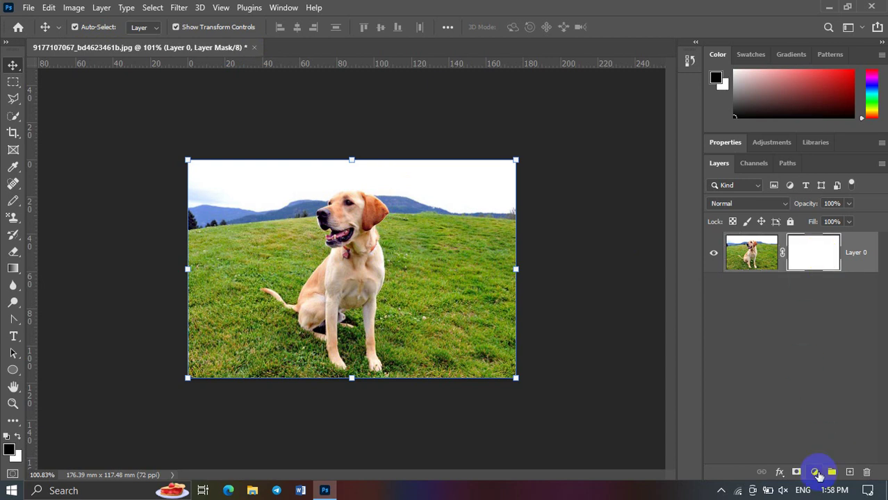
{"action": "left_click", "coordinate": [817, 243]}
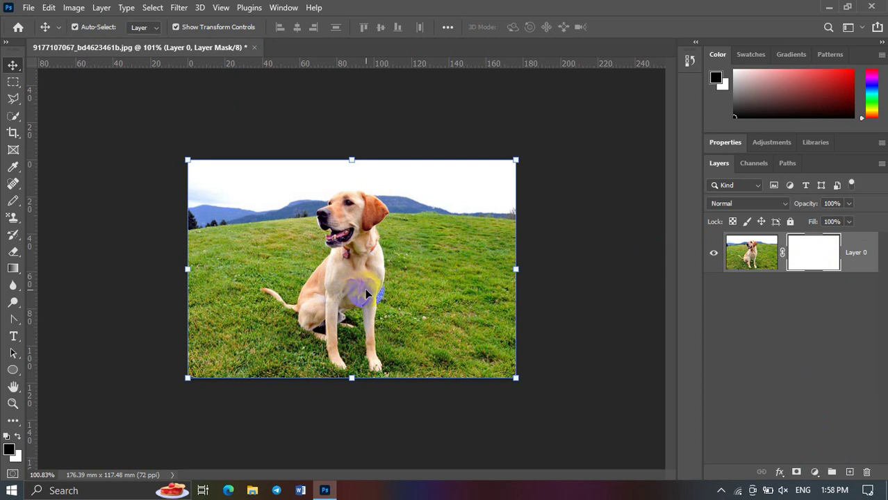
{"action": "scroll", "coordinate": [367, 295], "scroll_direction": "up", "scroll_amount": 3}
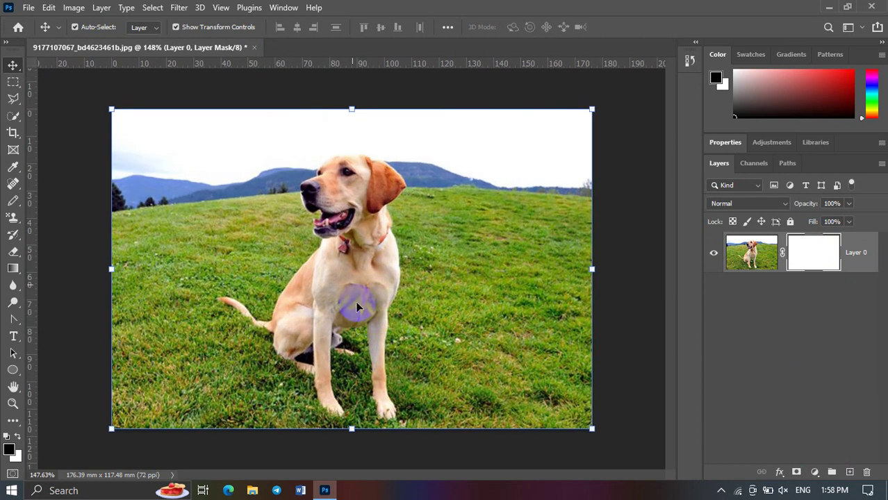
{"action": "left_click", "coordinate": [29, 8]}
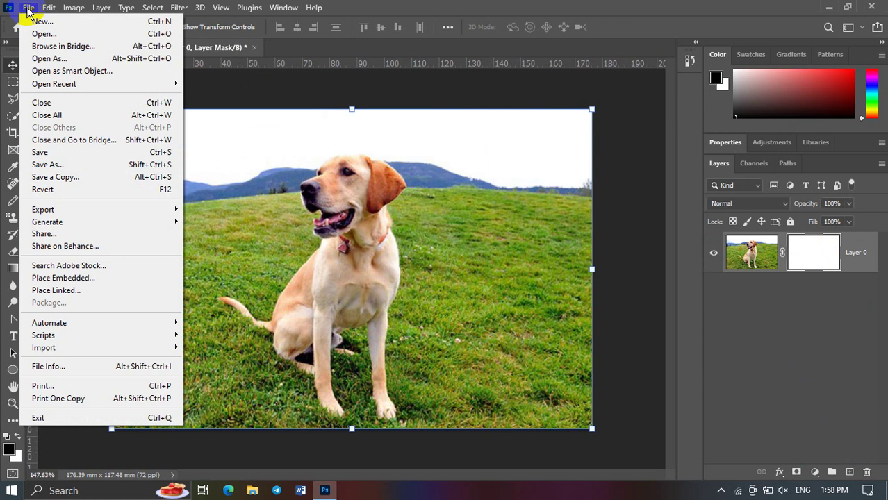
{"action": "left_click", "coordinate": [379, 229]}
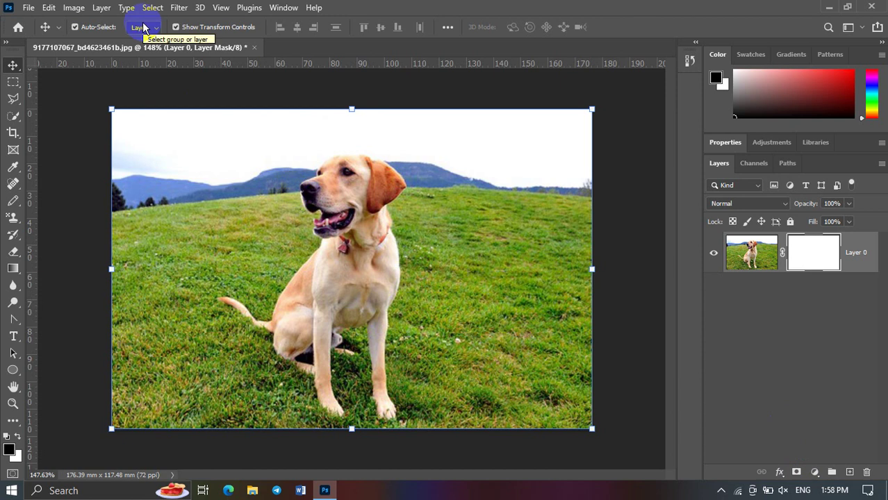
{"action": "left_click", "coordinate": [73, 8]}
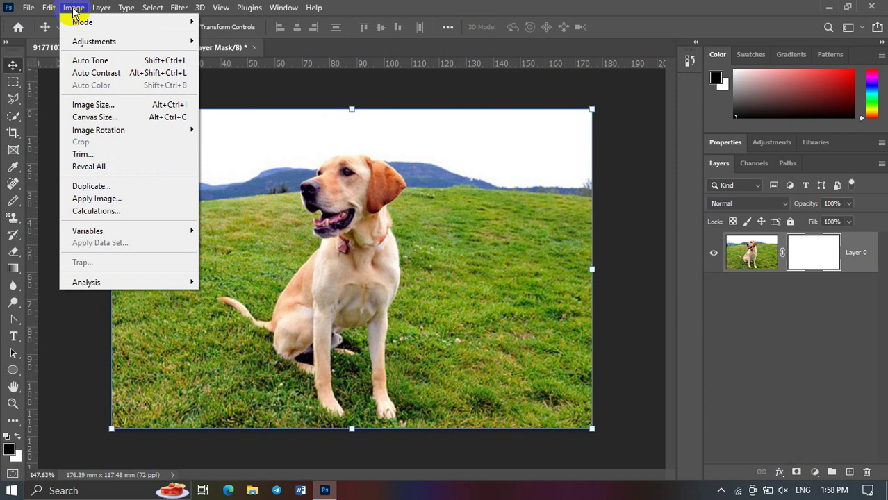
Step: Delete the layer mask from Layer 0
{"action": "left_click", "coordinate": [649, 199]}
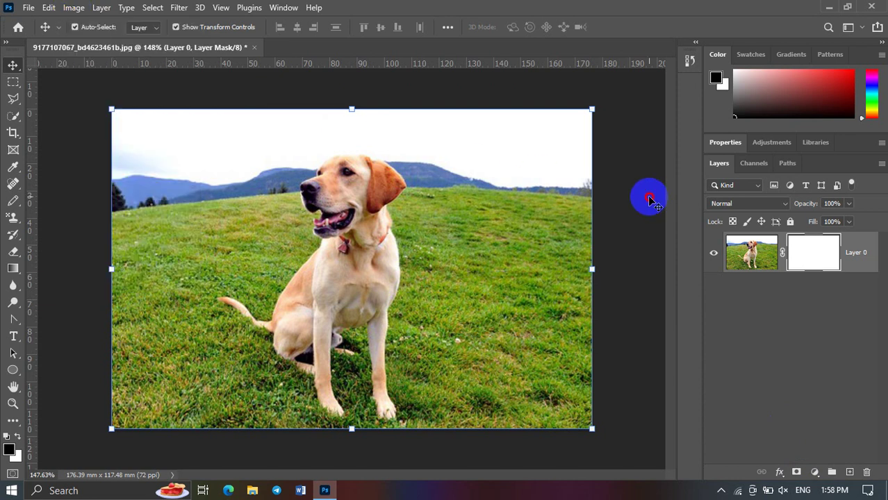
{"action": "left_click", "coordinate": [811, 255]}
{"action": "left_click", "coordinate": [810, 268]}
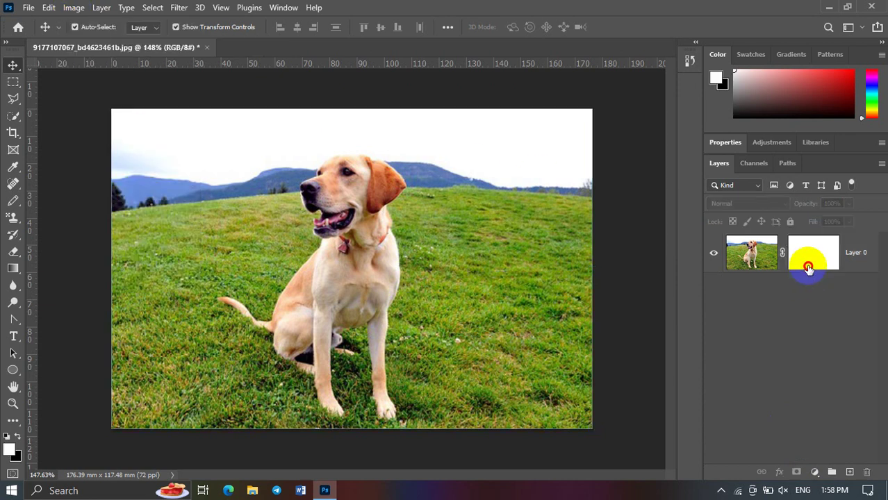
{"action": "key", "text": "Delete"}
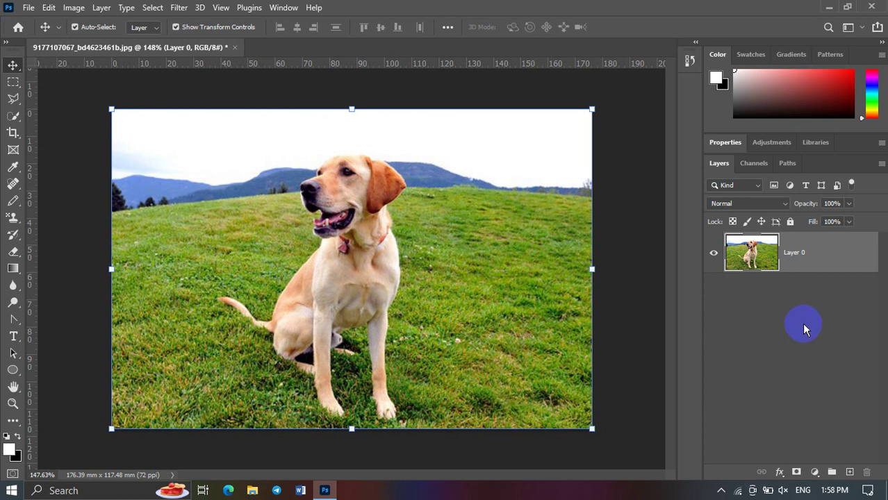
Step: Rotate the dog photo about 30 degrees, undo it, and reselect Layer 0
{"action": "key", "text": "ctrl+t"}
{"action": "left_click_drag", "start_coordinate": [614, 193], "coordinate": [620, 337]}
{"action": "key", "text": "Return"}
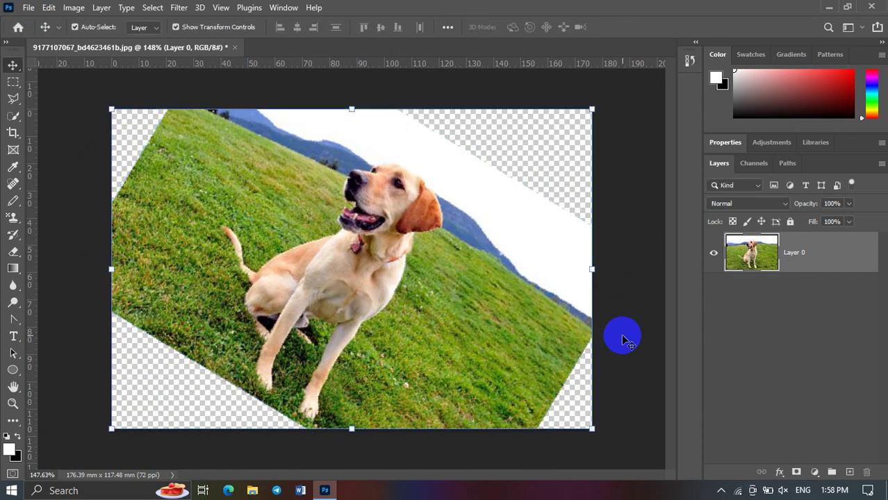
{"action": "key", "text": "ctrl+z"}
{"action": "left_click", "coordinate": [643, 254]}
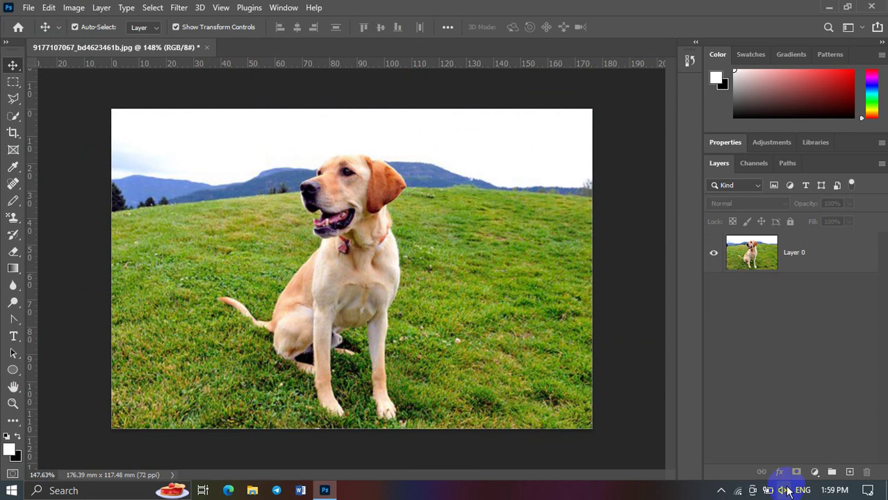
{"action": "left_click", "coordinate": [761, 251]}
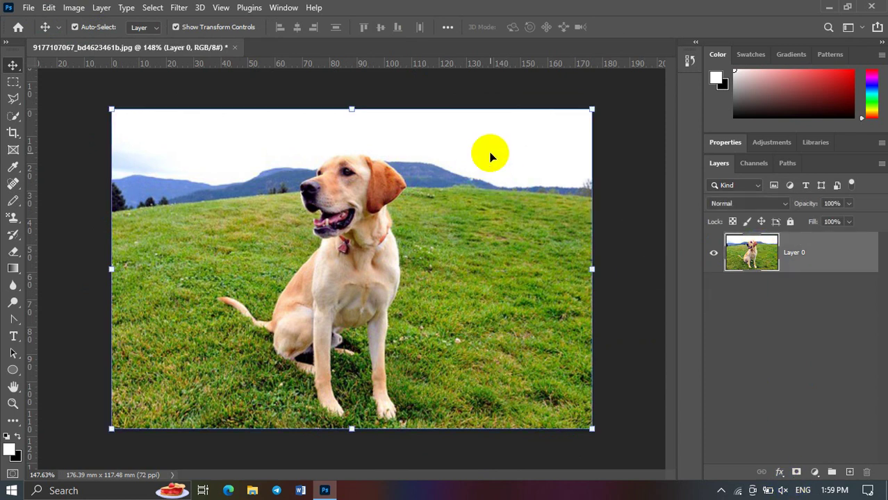
Step: Glance at Image > Adjustments, then bring up the new fill or adjustment layer list
{"action": "left_click", "coordinate": [73, 8]}
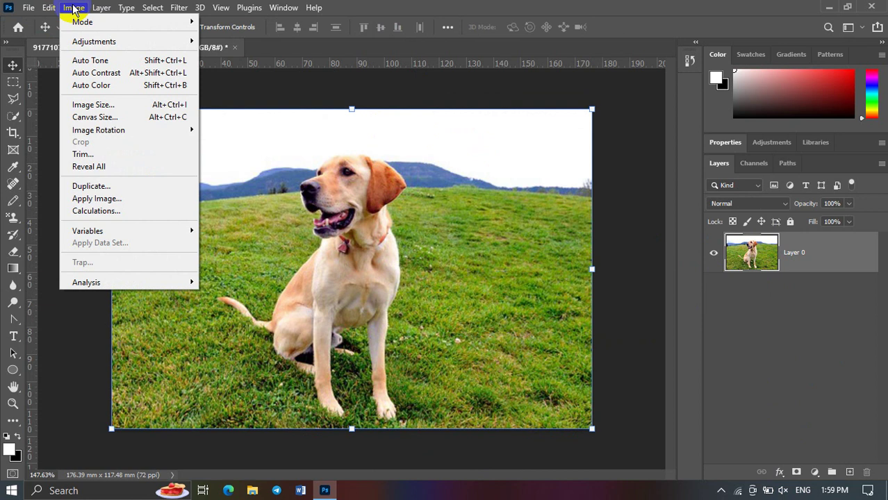
{"action": "mouse_move", "coordinate": [94, 41]}
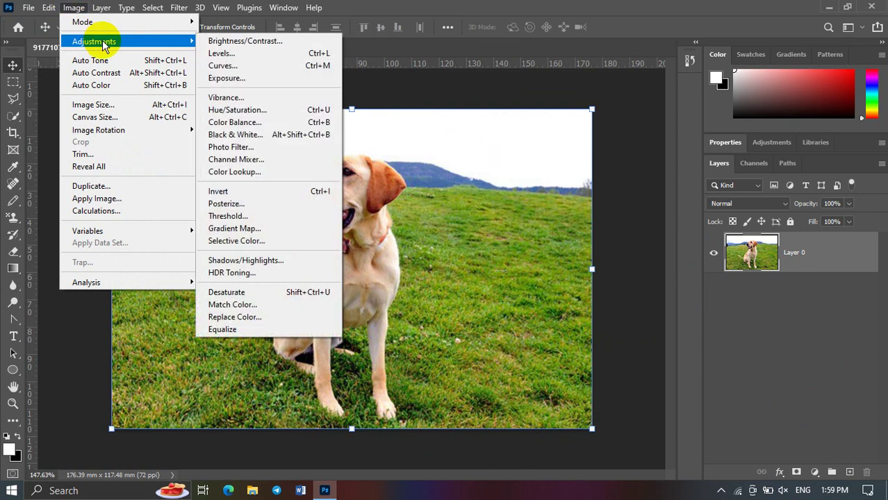
{"action": "left_click", "coordinate": [822, 483]}
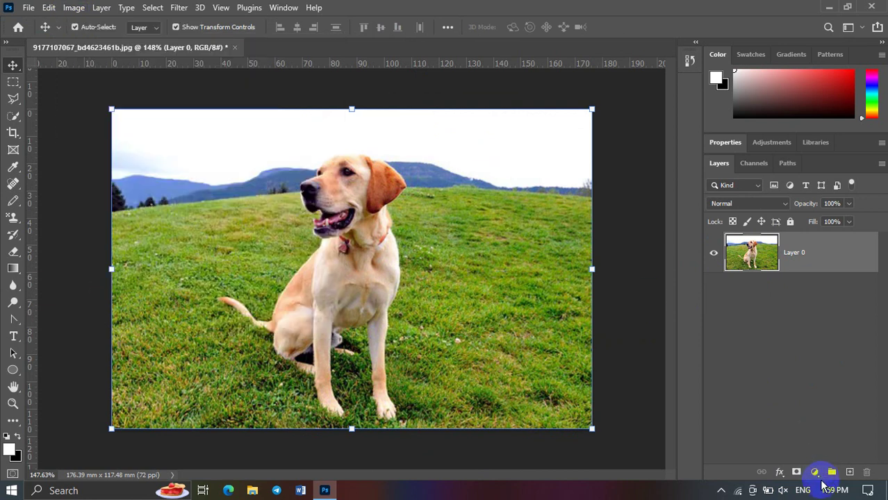
{"action": "left_click", "coordinate": [817, 475]}
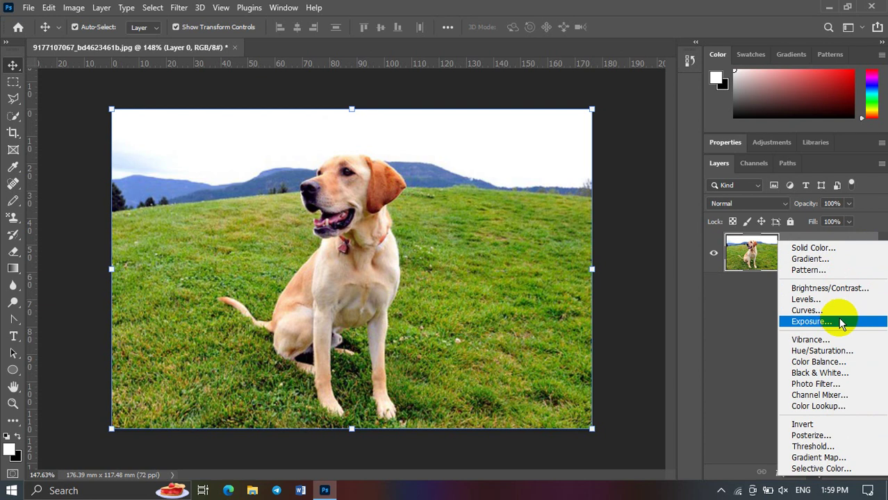
Step: Add an Exposure adjustment layer above Layer 0 and show its default Exposure settings
{"action": "left_click", "coordinate": [839, 320]}
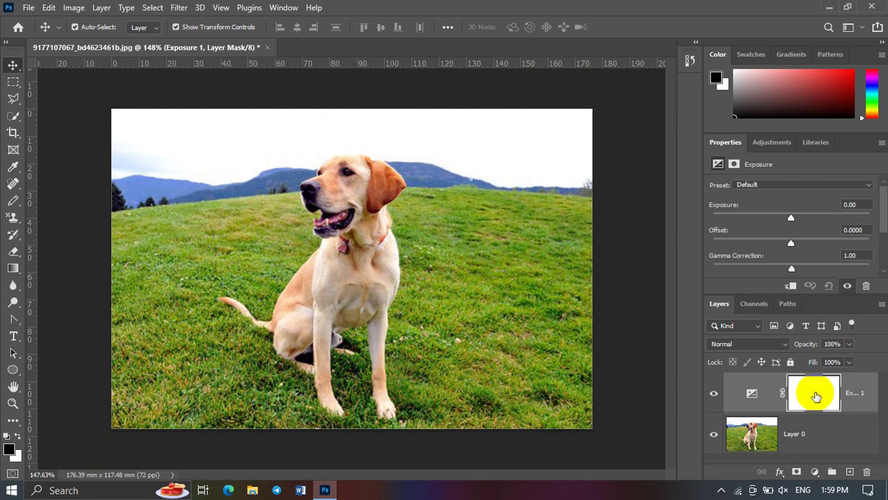
{"action": "double_click", "coordinate": [726, 144]}
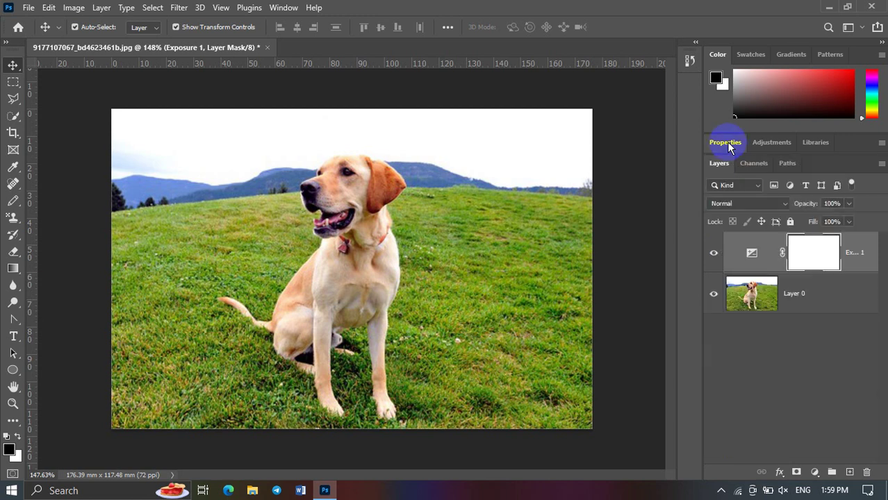
{"action": "left_click", "coordinate": [810, 261]}
{"action": "left_click", "coordinate": [757, 260]}
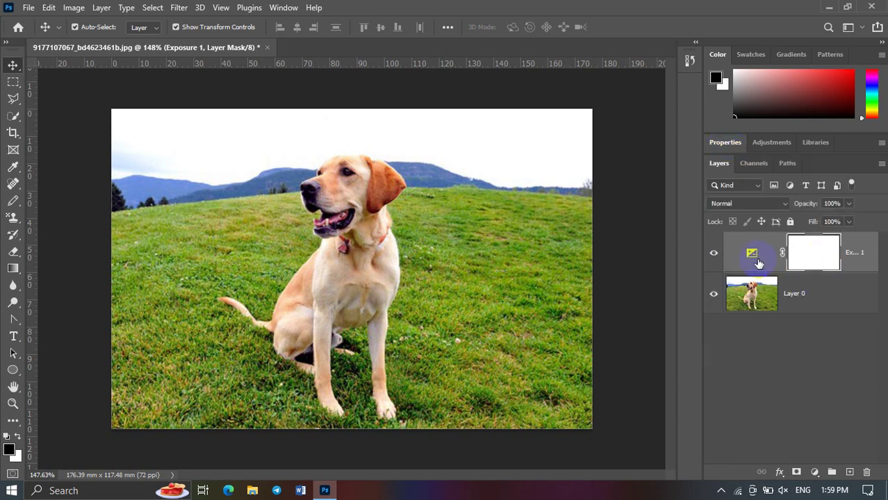
{"action": "left_click", "coordinate": [812, 253]}
{"action": "left_click", "coordinate": [752, 253]}
{"action": "left_click", "coordinate": [723, 160]}
{"action": "left_click", "coordinate": [728, 145]}
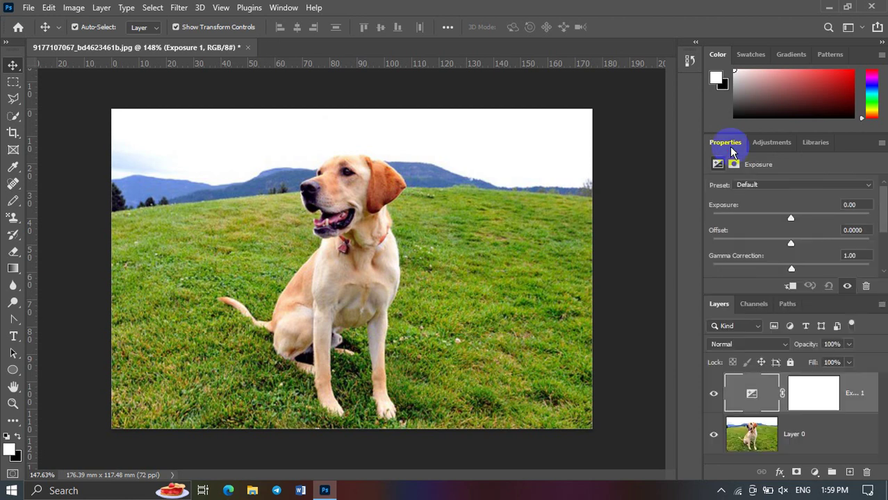
{"action": "left_click", "coordinate": [802, 401]}
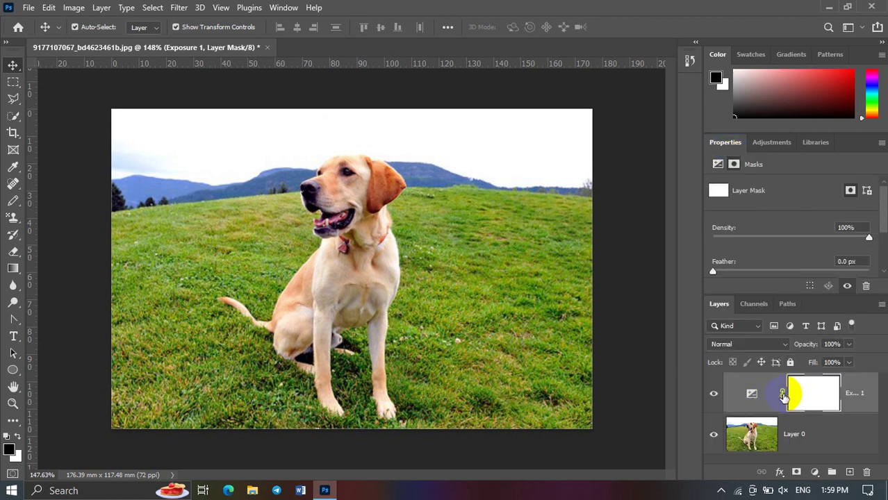
{"action": "left_click", "coordinate": [753, 393]}
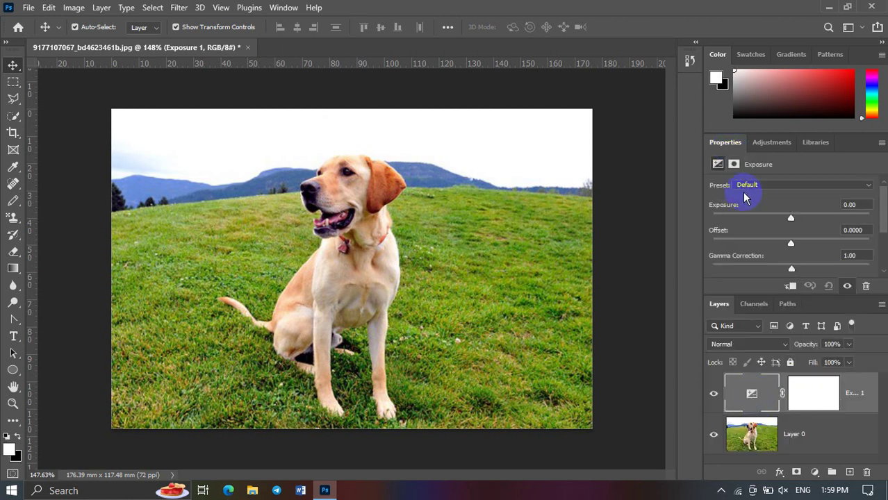
Step: Set Exposure 1 to exposure -0.50 and gamma 0.80, then target its layer mask
{"action": "left_click_drag", "start_coordinate": [790, 220], "coordinate": [815, 217]}
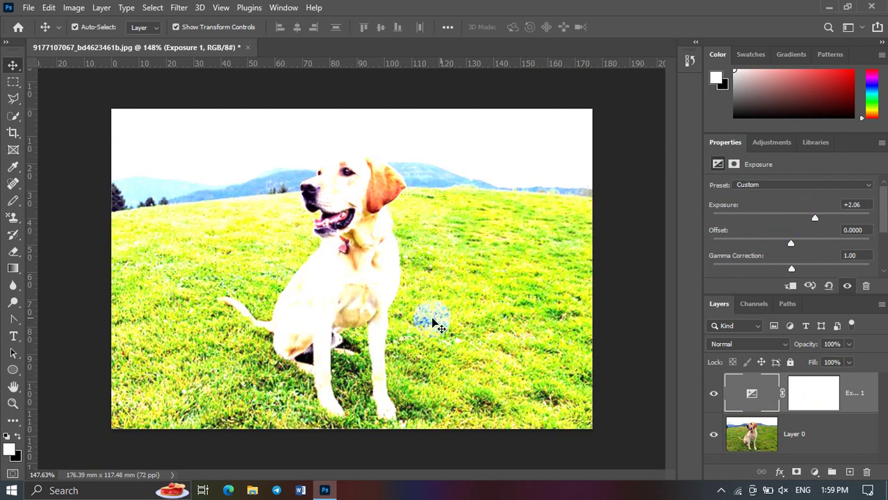
{"action": "mouse_move", "coordinate": [815, 220]}
{"action": "left_mouse_down"}
{"action": "mouse_move", "coordinate": [773, 220]}
{"action": "mouse_move", "coordinate": [813, 243]}
{"action": "mouse_move", "coordinate": [790, 247]}
{"action": "left_mouse_up"}
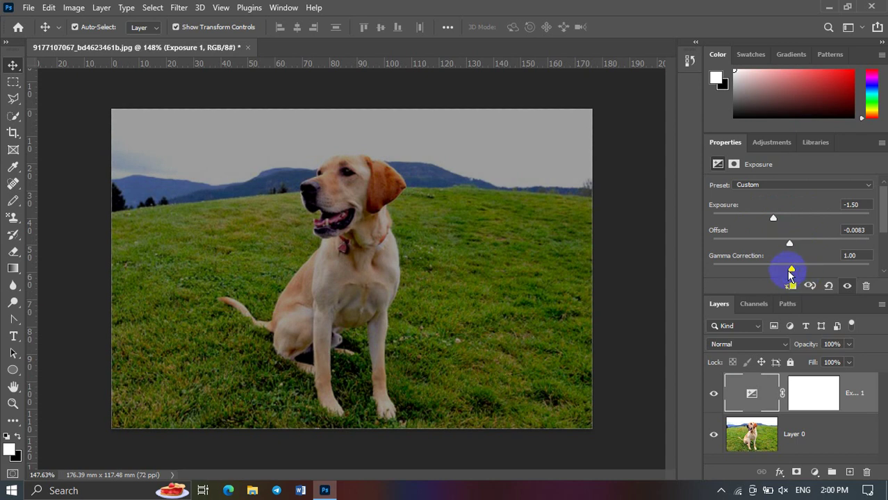
{"action": "mouse_move", "coordinate": [790, 269]}
{"action": "left_mouse_down"}
{"action": "mouse_move", "coordinate": [811, 264]}
{"action": "mouse_move", "coordinate": [804, 269]}
{"action": "left_mouse_up"}
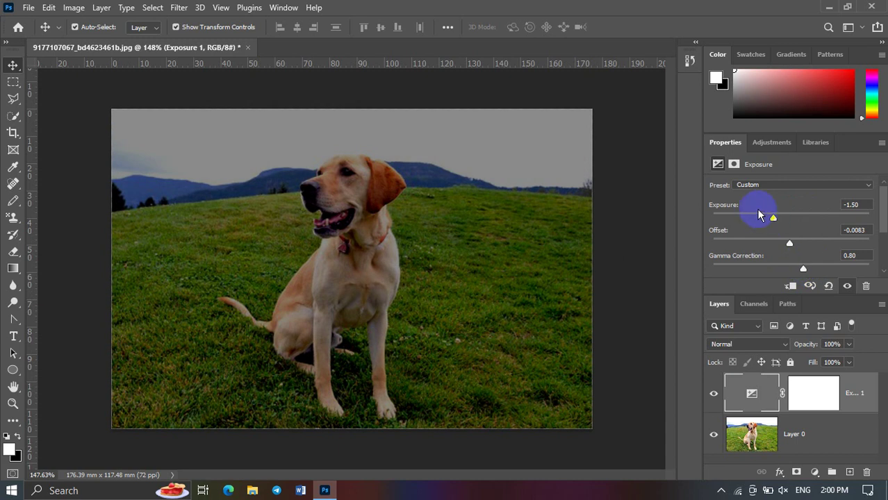
{"action": "left_click_drag", "start_coordinate": [773, 217], "coordinate": [784, 218]}
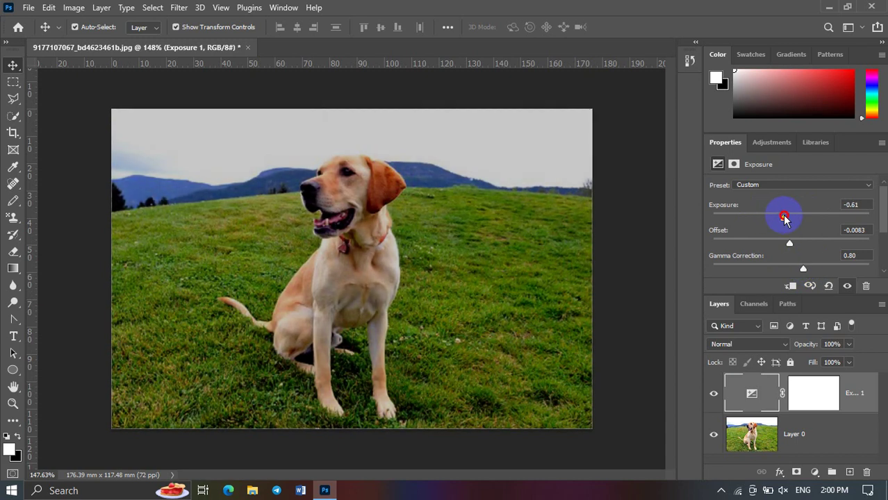
{"action": "left_click_drag", "start_coordinate": [784, 218], "coordinate": [785, 218]}
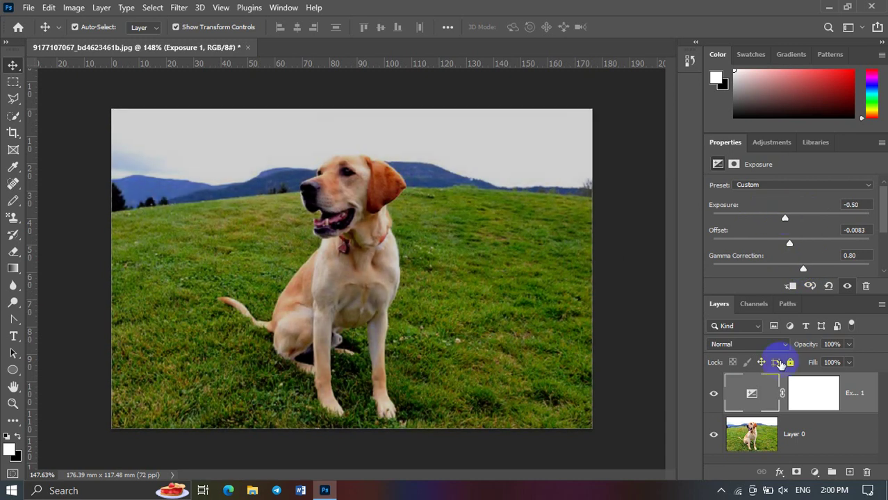
{"action": "left_click", "coordinate": [799, 408]}
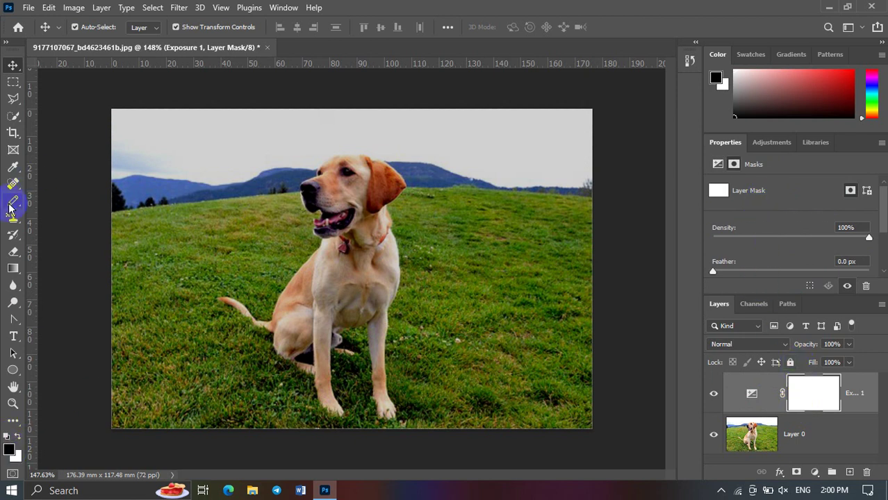
{"action": "left_click", "coordinate": [13, 237]}
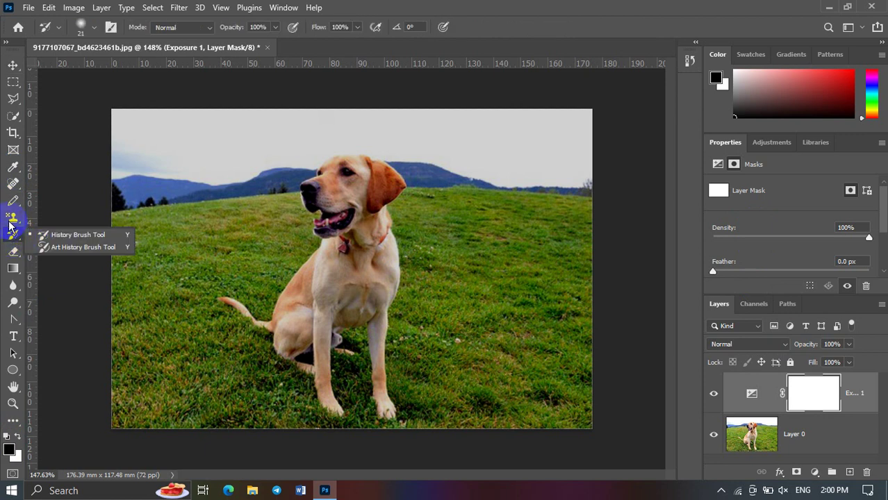
{"action": "left_click", "coordinate": [13, 201]}
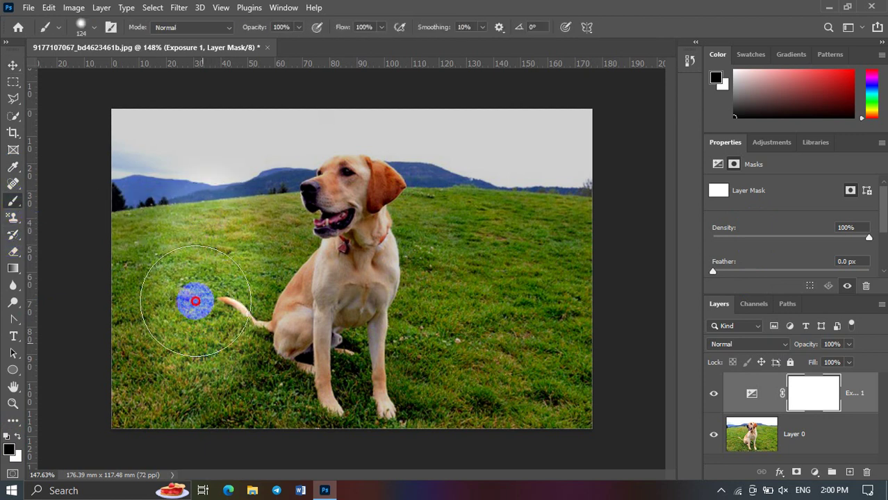
{"action": "left_click_drag", "start_coordinate": [164, 132], "coordinate": [201, 135]}
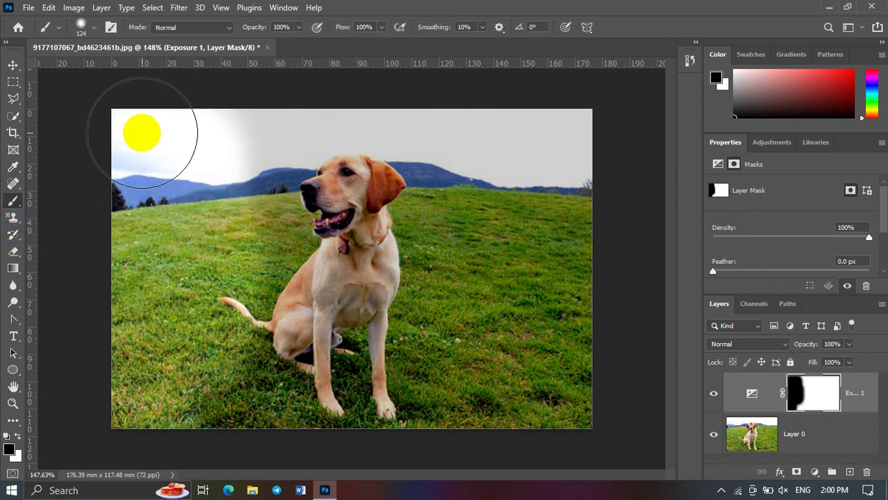
{"action": "key", "text": "ctrl+z"}
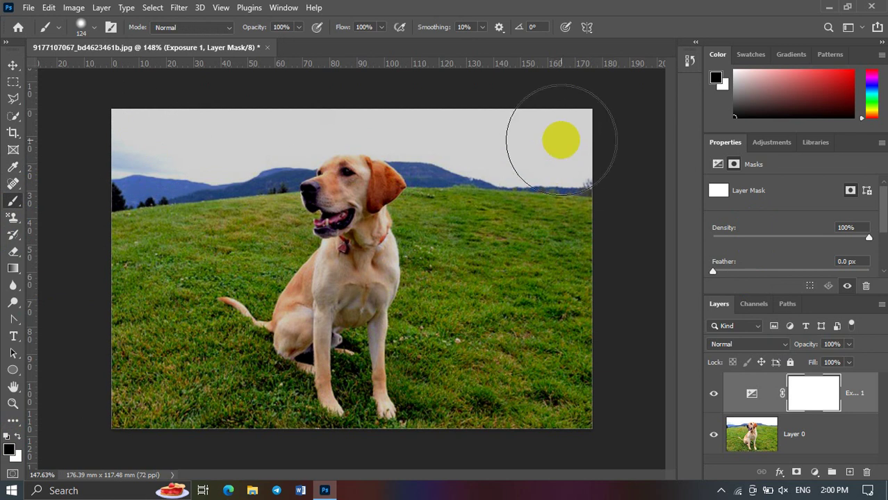
{"action": "mouse_move", "coordinate": [560, 139]}
{"action": "left_mouse_down"}
{"action": "mouse_move", "coordinate": [544, 427]}
{"action": "mouse_move", "coordinate": [560, 188]}
{"action": "left_mouse_up"}
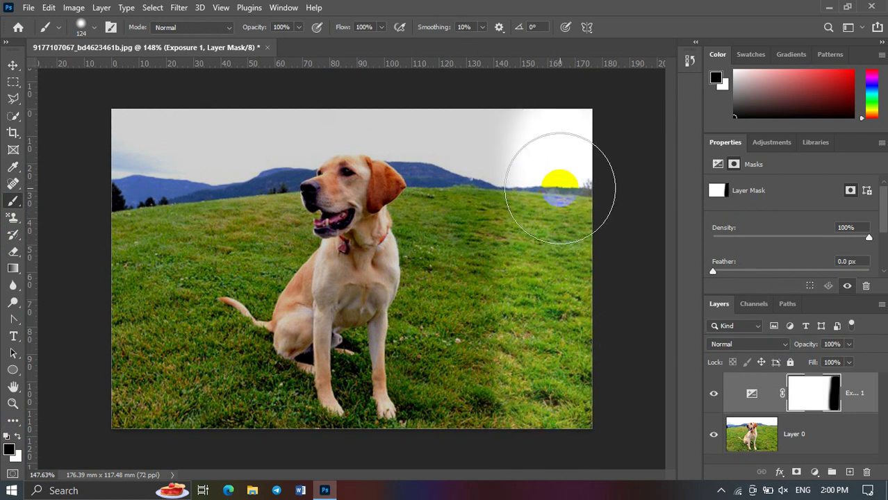
{"action": "key", "text": "ctrl+z"}
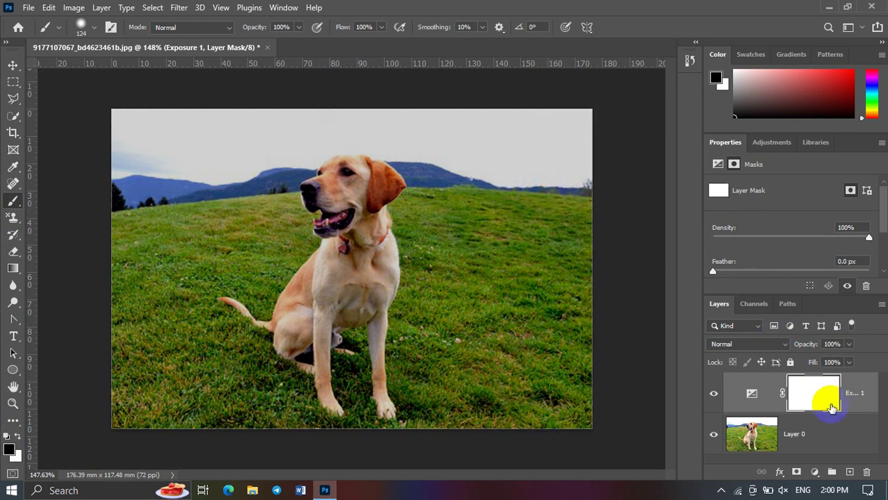
{"action": "left_click", "coordinate": [762, 440]}
{"action": "left_click", "coordinate": [714, 393]}
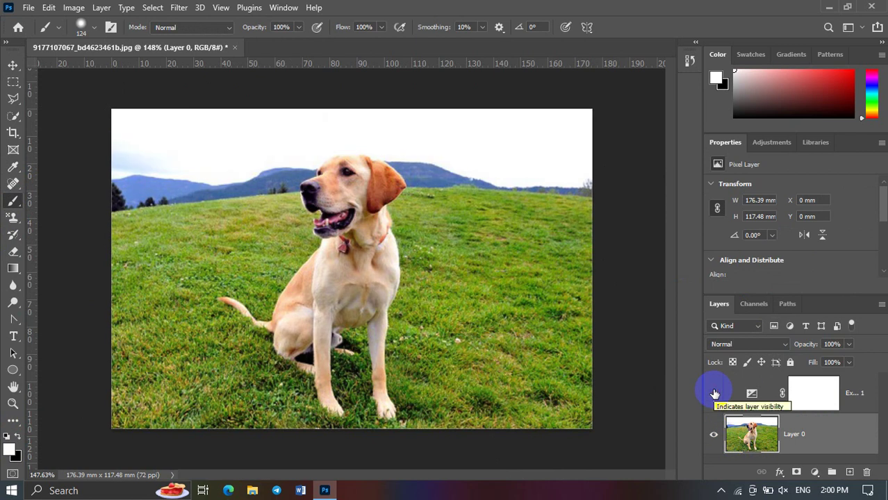
{"action": "left_click", "coordinate": [714, 393]}
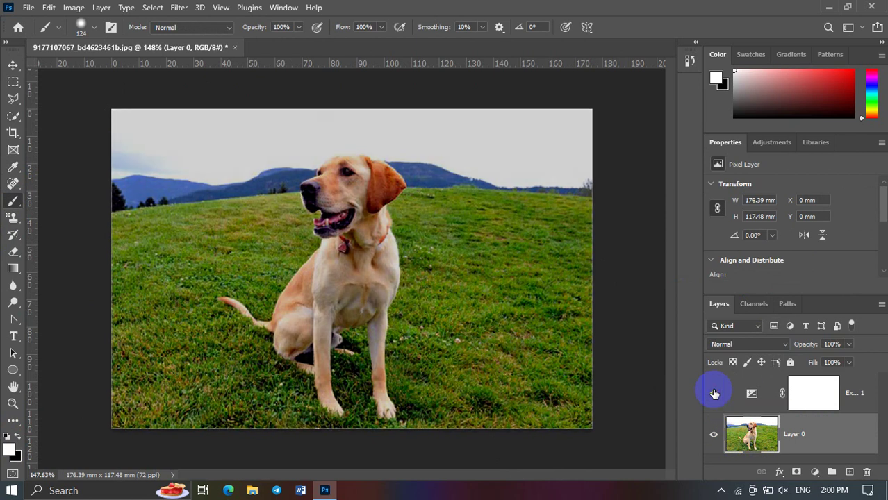
{"action": "left_click", "coordinate": [765, 393]}
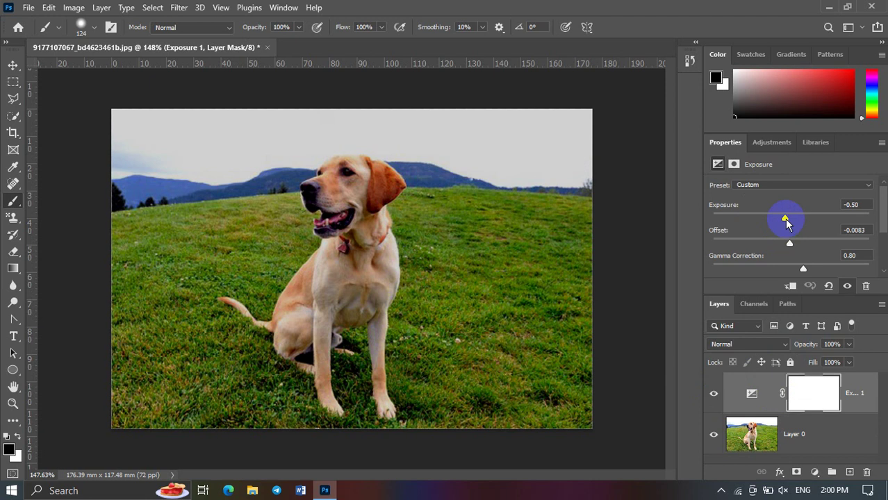
Step: Darken Exposure 1 to -1.17, target its mask, and make black the foreground colour
{"action": "left_click_drag", "start_coordinate": [787, 221], "coordinate": [777, 222]}
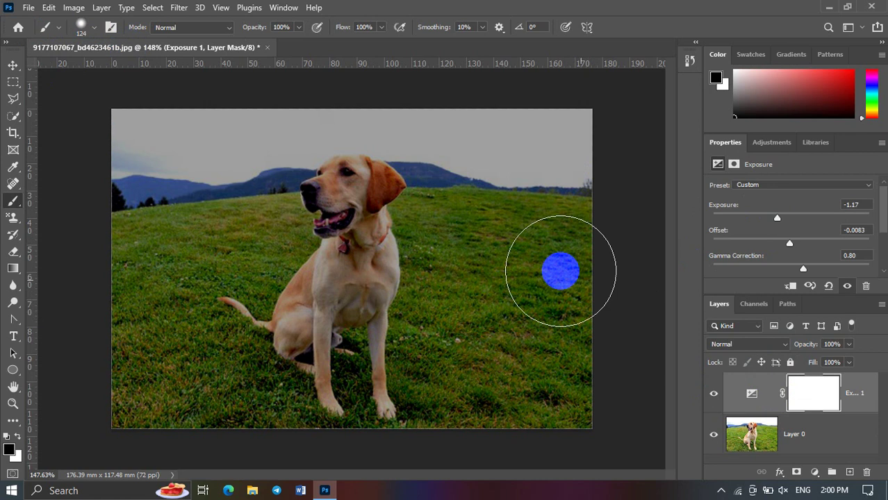
{"action": "left_click", "coordinate": [797, 398]}
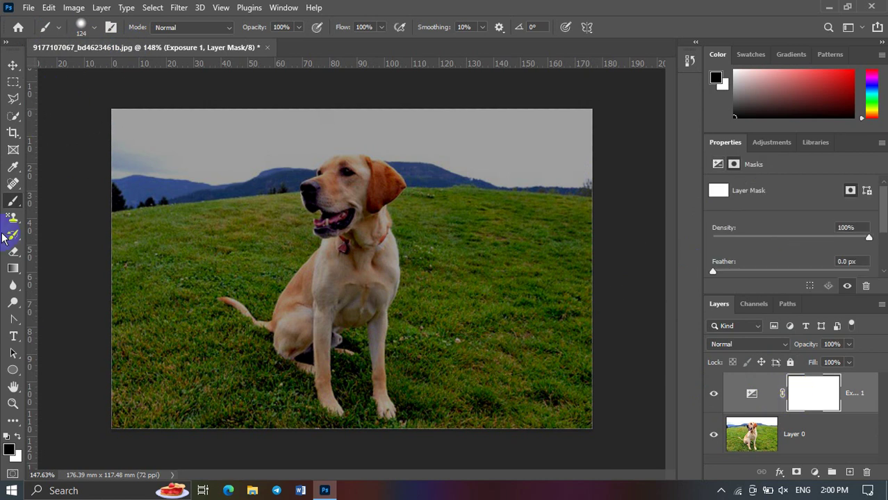
{"action": "left_click", "coordinate": [10, 451]}
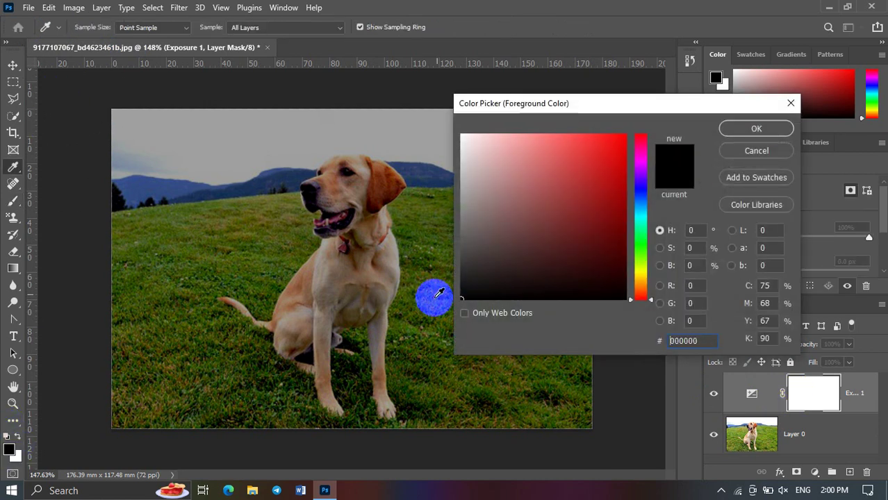
{"action": "left_click_drag", "start_coordinate": [542, 206], "coordinate": [453, 307]}
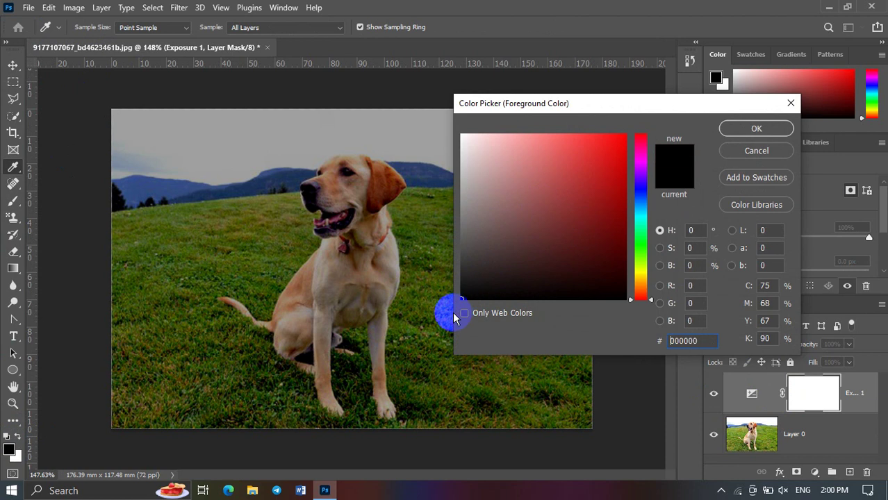
{"action": "left_click", "coordinate": [747, 129]}
Step: With a 50 px brush, paint the dog's head out of the Exposure mask
{"action": "key", "text": "b"}
{"action": "left_click", "coordinate": [87, 28]}
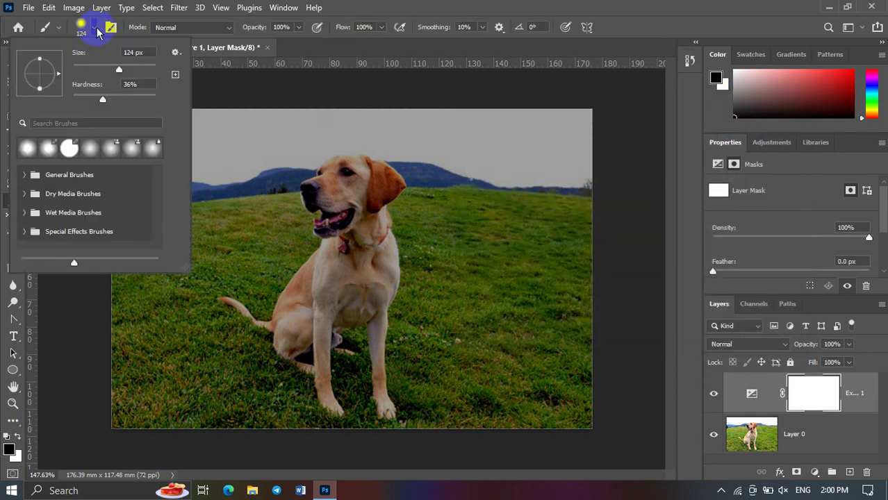
{"action": "left_click", "coordinate": [96, 68]}
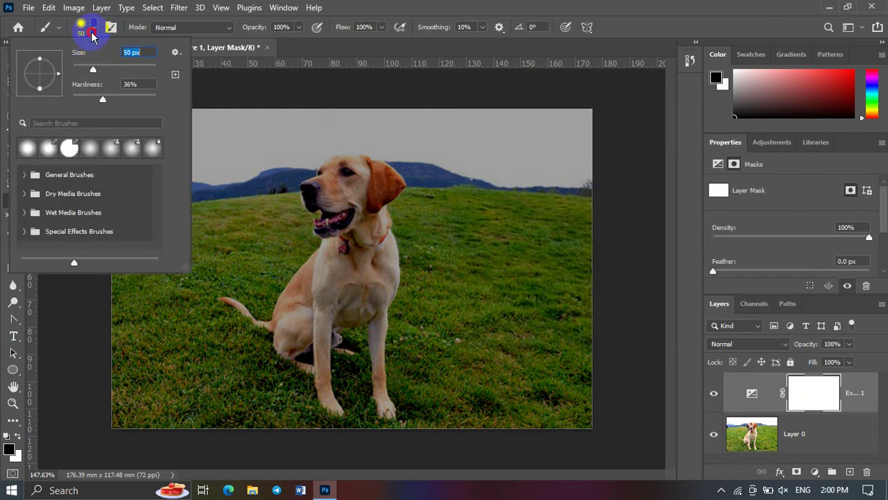
{"action": "left_click", "coordinate": [93, 33]}
{"action": "left_click", "coordinate": [99, 31]}
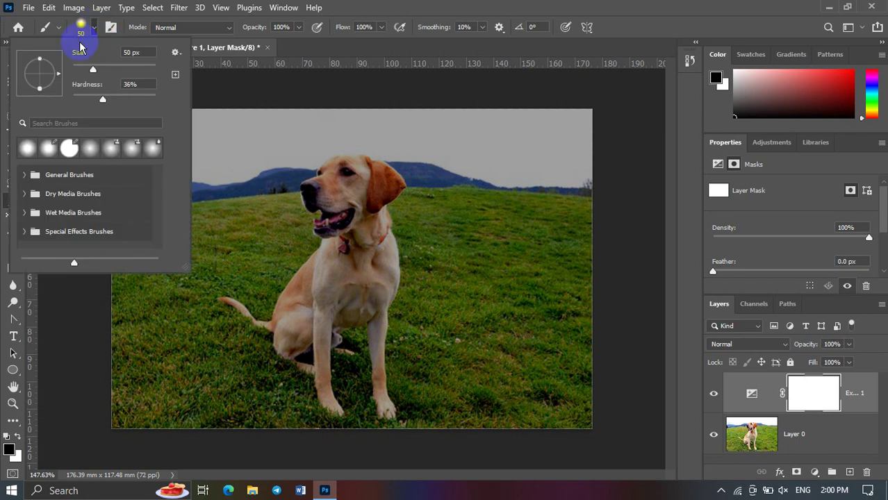
{"action": "mouse_move", "coordinate": [323, 191]}
{"action": "left_mouse_down"}
{"action": "mouse_move", "coordinate": [351, 179]}
{"action": "mouse_move", "coordinate": [340, 264]}
{"action": "mouse_move", "coordinate": [293, 318]}
{"action": "mouse_move", "coordinate": [293, 334]}
{"action": "mouse_move", "coordinate": [367, 273]}
{"action": "mouse_move", "coordinate": [356, 241]}
{"action": "mouse_move", "coordinate": [370, 272]}
{"action": "mouse_move", "coordinate": [363, 309]}
{"action": "mouse_move", "coordinate": [348, 309]}
{"action": "left_mouse_up"}
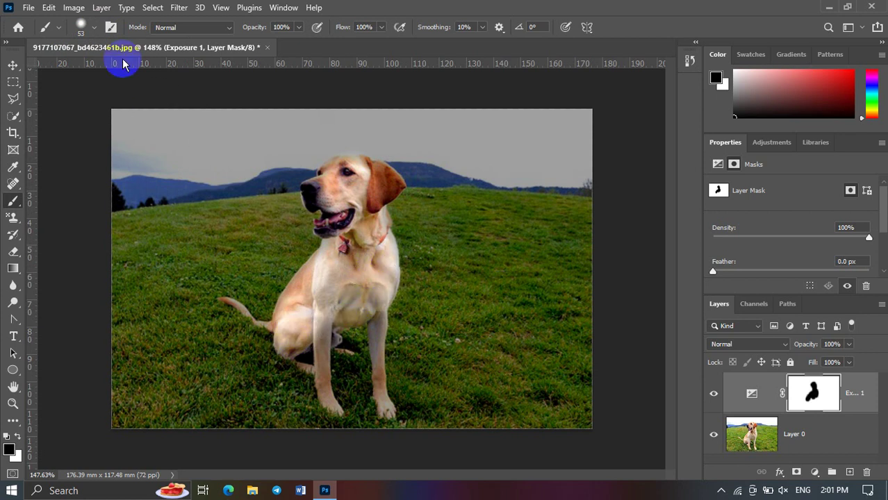
Step: Switch to a 21 px brush and mask out the head edges, chest and front legs
{"action": "left_click", "coordinate": [94, 27]}
{"action": "left_click_drag", "start_coordinate": [94, 66], "coordinate": [83, 65]}
{"action": "left_click", "coordinate": [83, 30]}
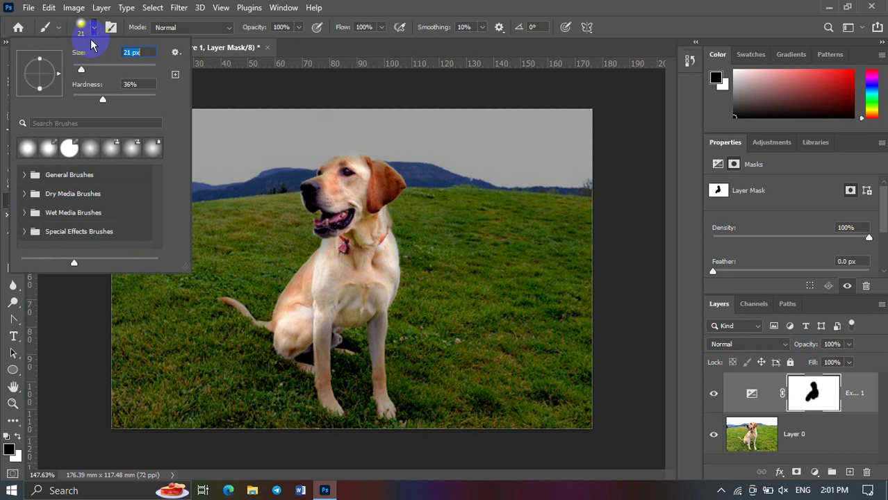
{"action": "mouse_move", "coordinate": [337, 165]}
{"action": "left_mouse_down"}
{"action": "mouse_move", "coordinate": [310, 181]}
{"action": "mouse_move", "coordinate": [311, 204]}
{"action": "mouse_move", "coordinate": [335, 174]}
{"action": "mouse_move", "coordinate": [363, 162]}
{"action": "mouse_move", "coordinate": [389, 189]}
{"action": "mouse_move", "coordinate": [387, 173]}
{"action": "mouse_move", "coordinate": [347, 169]}
{"action": "left_mouse_up"}
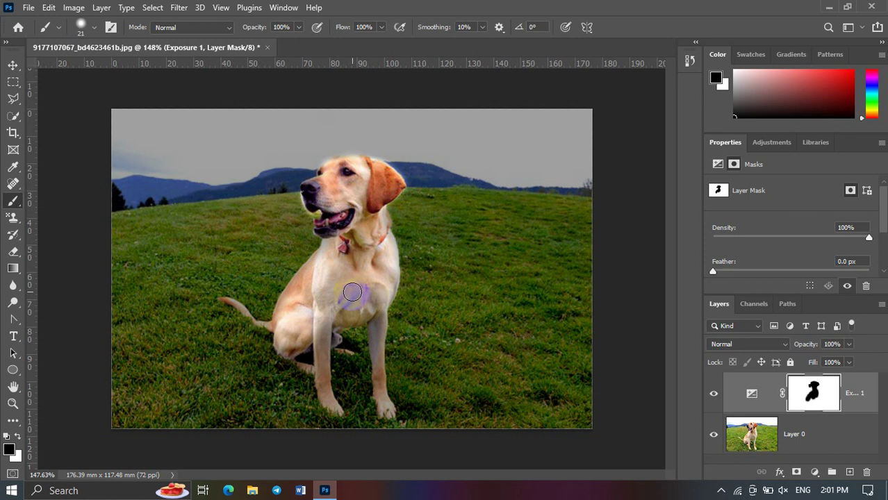
{"action": "mouse_move", "coordinate": [353, 293]}
{"action": "left_mouse_down"}
{"action": "mouse_move", "coordinate": [373, 323]}
{"action": "mouse_move", "coordinate": [376, 316]}
{"action": "mouse_move", "coordinate": [386, 406]}
{"action": "left_mouse_up"}
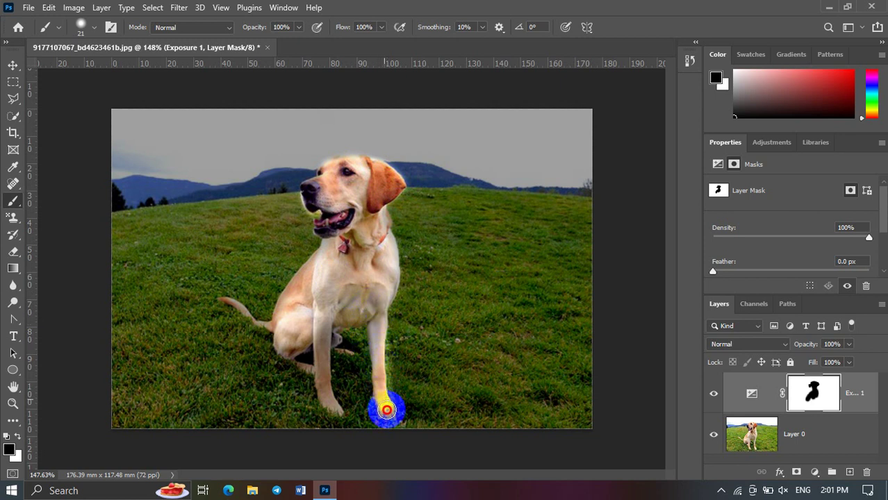
{"action": "mouse_move", "coordinate": [313, 277]}
{"action": "left_mouse_down"}
{"action": "mouse_move", "coordinate": [333, 412]}
{"action": "mouse_move", "coordinate": [316, 264]}
{"action": "mouse_move", "coordinate": [288, 303]}
{"action": "mouse_move", "coordinate": [282, 340]}
{"action": "left_mouse_up"}
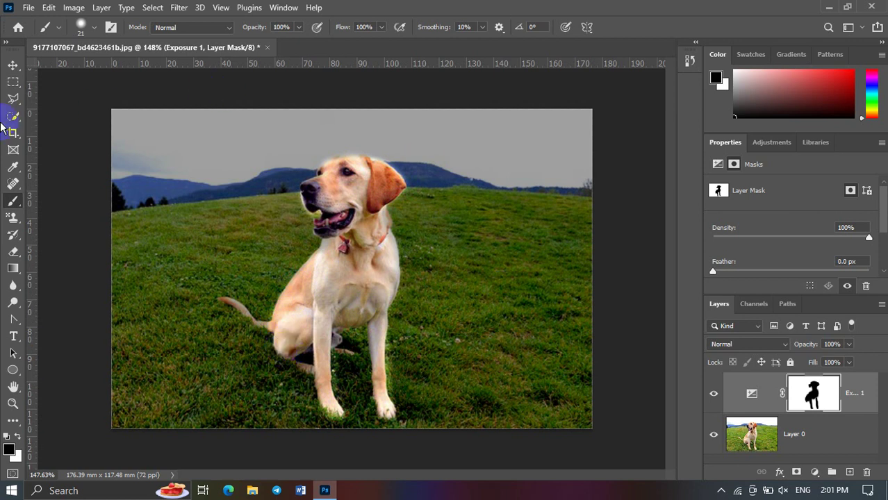
Step: Select the Move tool and compare the photo with Exposure 1 hidden and shown
{"action": "left_click", "coordinate": [13, 65]}
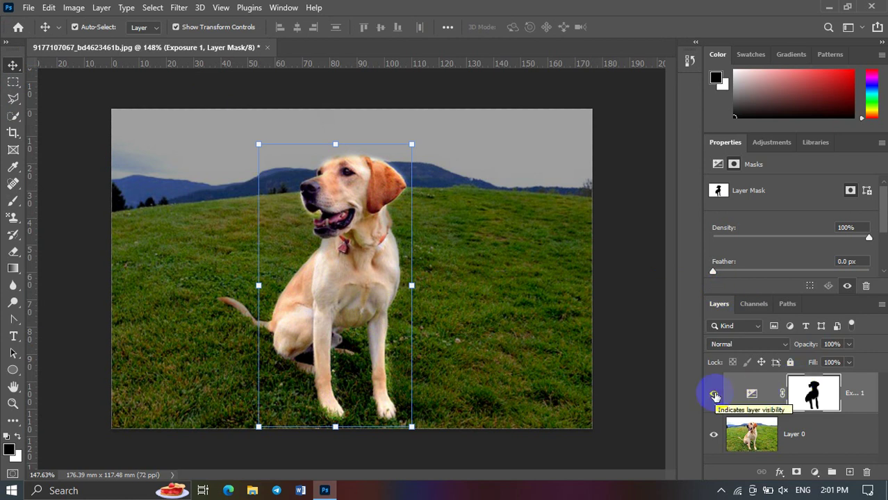
{"action": "left_click", "coordinate": [715, 394]}
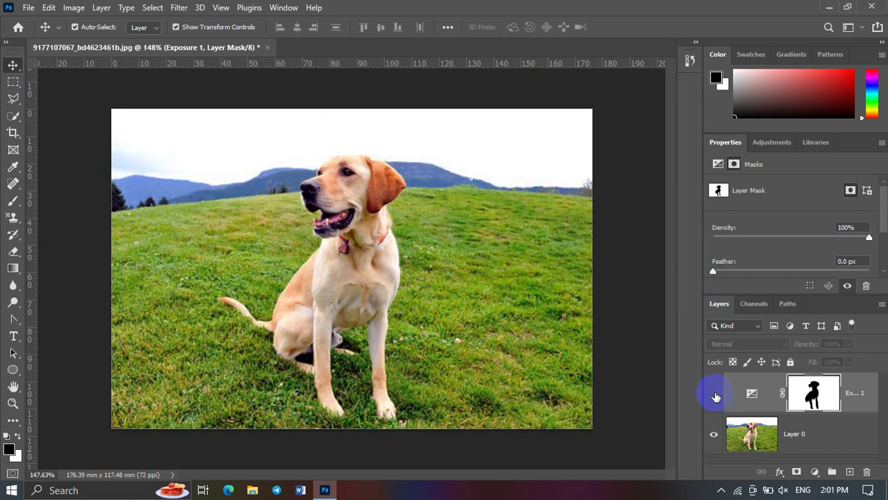
{"action": "left_click", "coordinate": [715, 396]}
{"action": "left_click", "coordinate": [715, 395]}
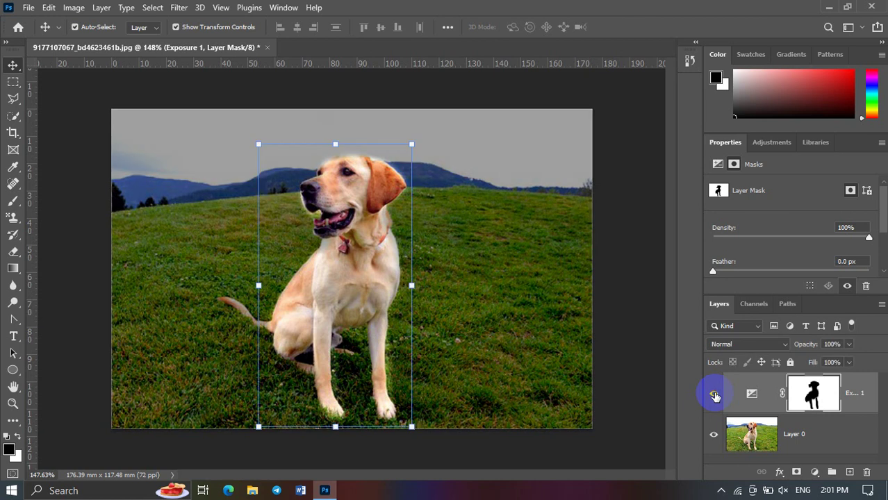
{"action": "left_click", "coordinate": [715, 395]}
{"action": "left_click", "coordinate": [715, 396]}
{"action": "left_click", "coordinate": [714, 396]}
{"action": "left_click", "coordinate": [815, 472]}
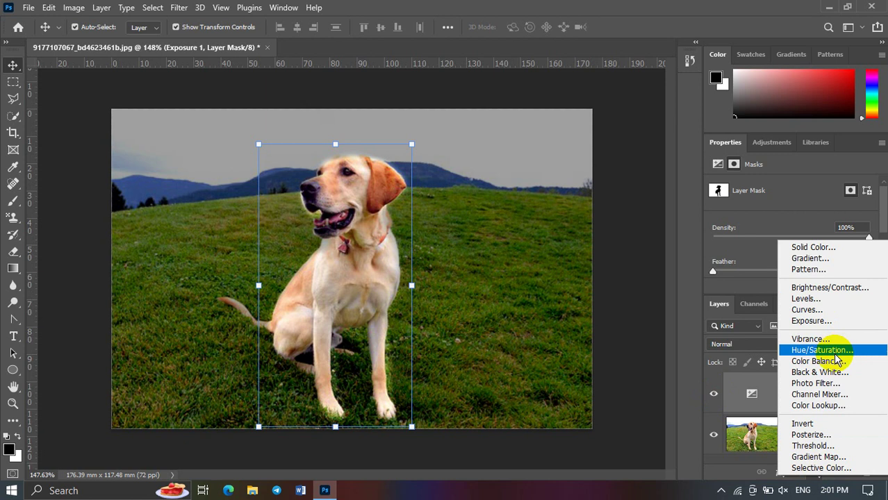
Step: Add a Hue/Saturation adjustment layer and select its adjustment for editing
{"action": "left_click", "coordinate": [839, 354]}
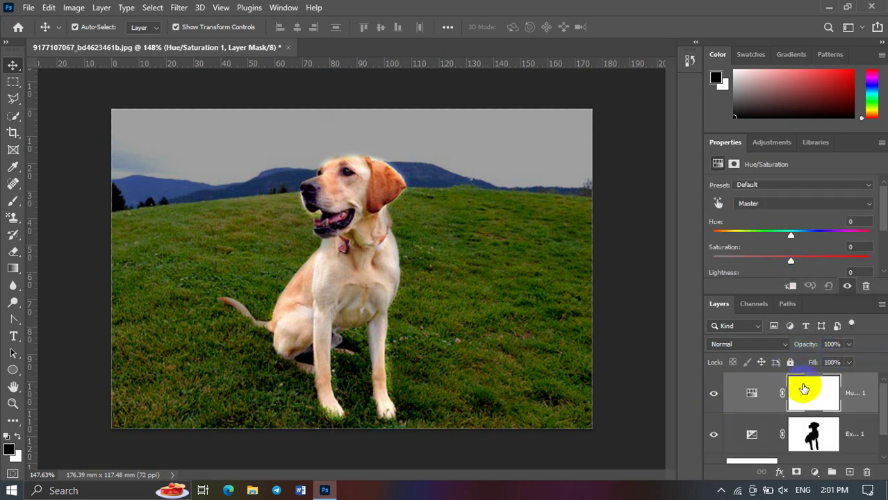
{"action": "left_click", "coordinate": [815, 472]}
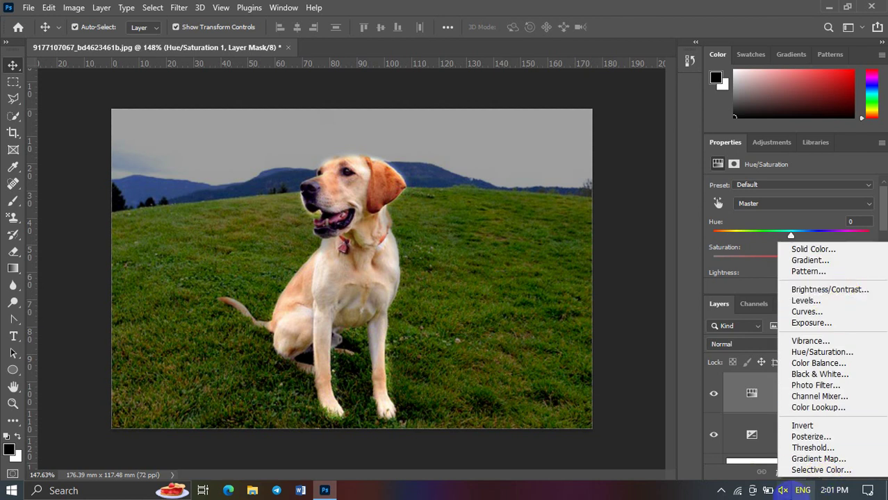
{"action": "left_click", "coordinate": [684, 486]}
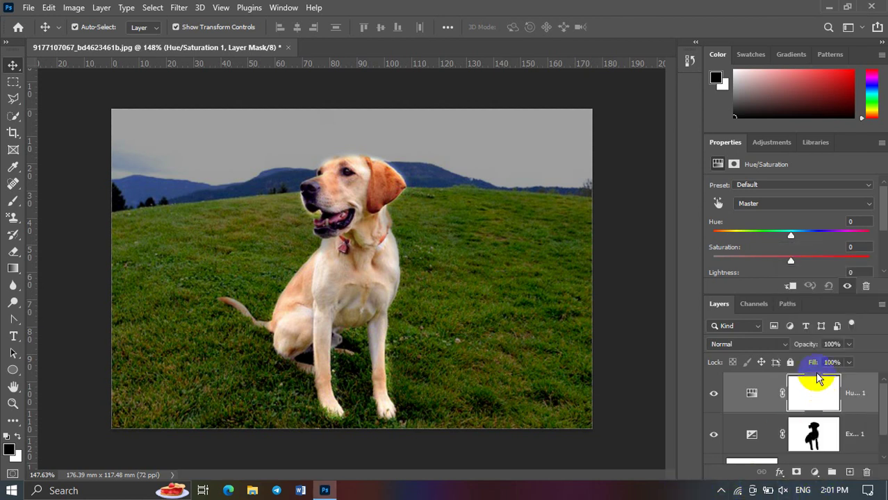
{"action": "left_click", "coordinate": [752, 395]}
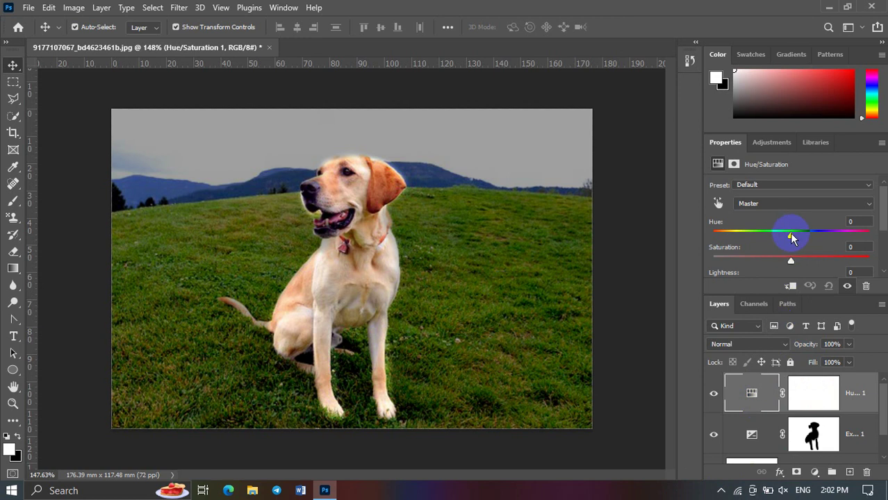
Step: Set Hue +29, Saturation -16, Lightness -12, then target the Hue/Saturation mask
{"action": "left_click_drag", "start_coordinate": [793, 238], "coordinate": [814, 236]}
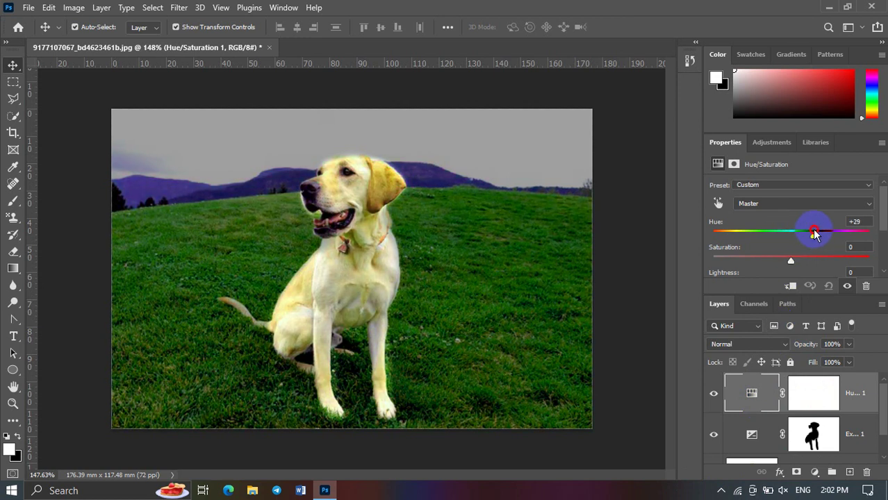
{"action": "mouse_move", "coordinate": [791, 260]}
{"action": "left_mouse_down"}
{"action": "mouse_move", "coordinate": [816, 261]}
{"action": "mouse_move", "coordinate": [779, 259]}
{"action": "left_mouse_up"}
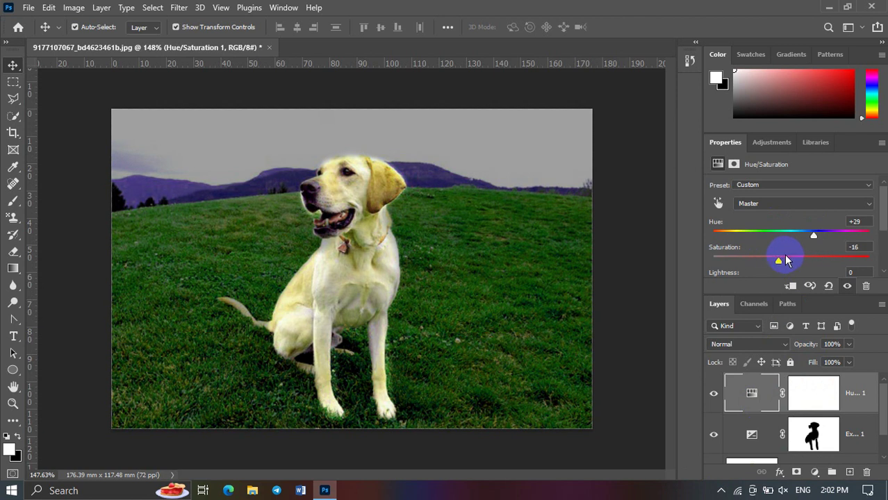
{"action": "scroll", "coordinate": [792, 259], "scroll_direction": "down", "scroll_amount": 1}
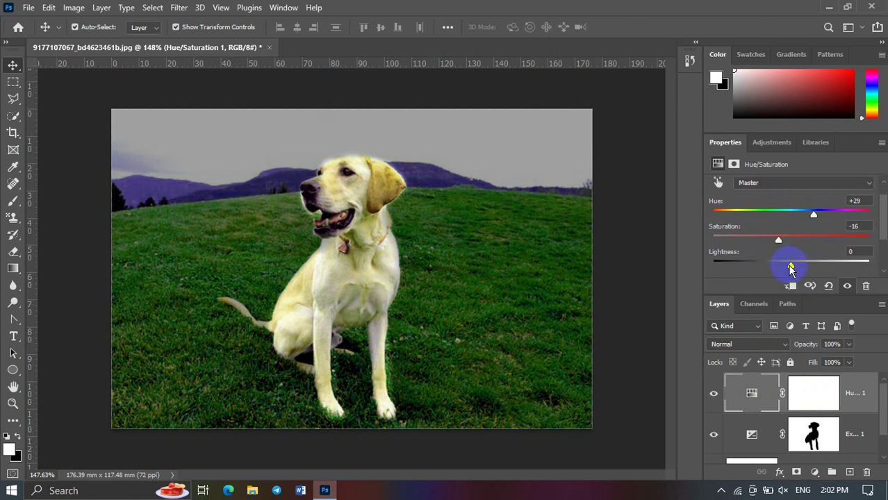
{"action": "left_click_drag", "start_coordinate": [790, 270], "coordinate": [781, 269]}
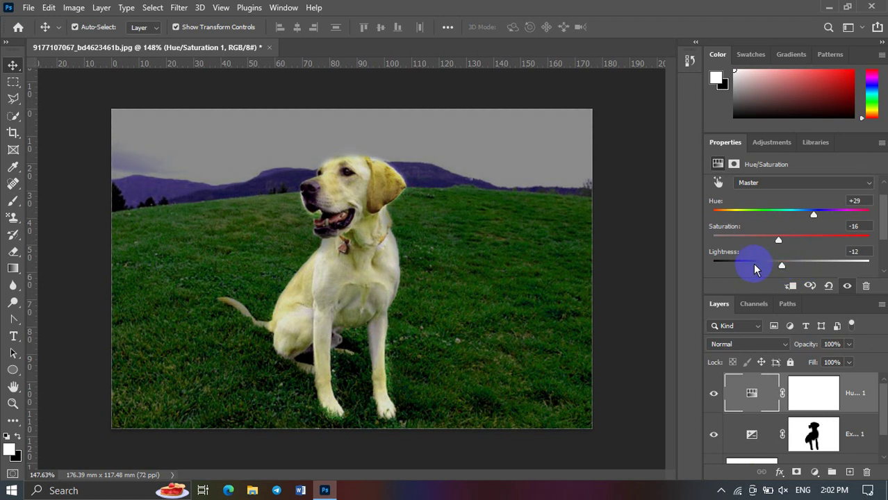
{"action": "scroll", "coordinate": [751, 254], "scroll_direction": "down", "scroll_amount": 1}
{"action": "scroll", "coordinate": [750, 247], "scroll_direction": "down", "scroll_amount": 1}
{"action": "scroll", "coordinate": [750, 247], "scroll_direction": "down", "scroll_amount": 1}
{"action": "scroll", "coordinate": [750, 248], "scroll_direction": "up", "scroll_amount": 2}
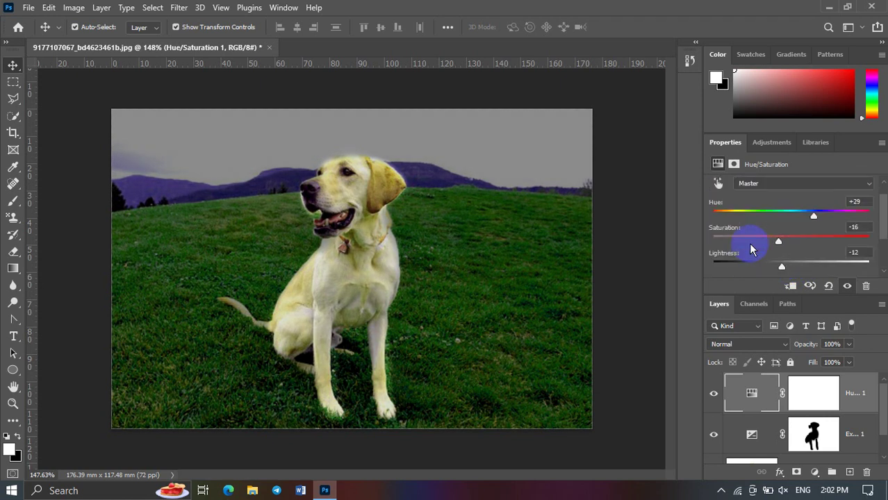
{"action": "scroll", "coordinate": [750, 248], "scroll_direction": "up", "scroll_amount": 1}
{"action": "scroll", "coordinate": [751, 248], "scroll_direction": "up", "scroll_amount": 1}
{"action": "left_click", "coordinate": [827, 406]}
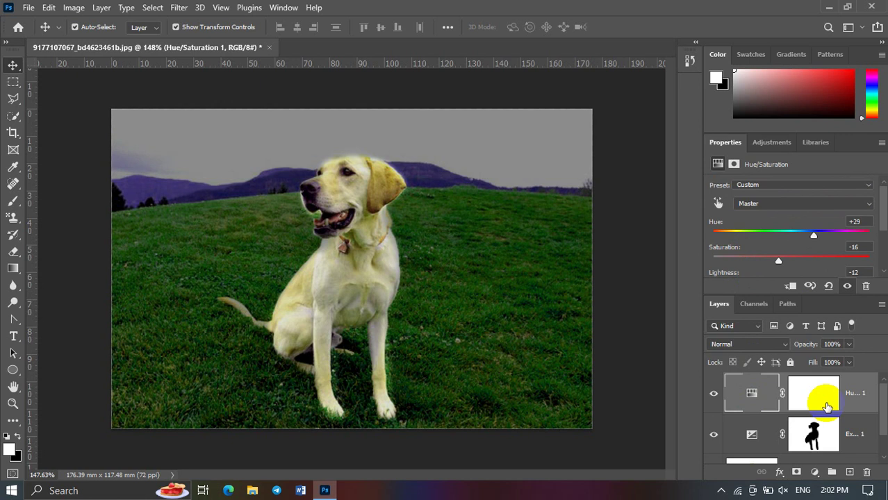
{"action": "left_click", "coordinate": [827, 407]}
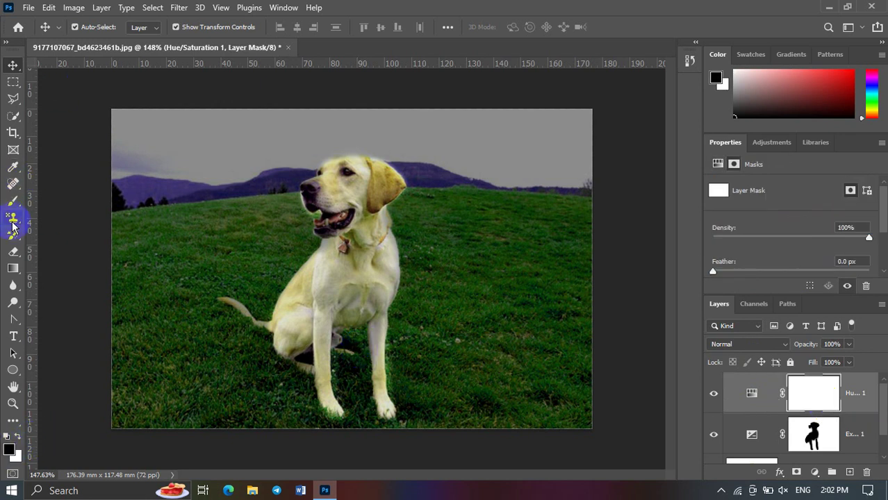
Step: Paint black over the grass on the Hue/Saturation mask, enlarging the brush to 97 px
{"action": "left_click", "coordinate": [13, 200]}
{"action": "left_click", "coordinate": [9, 449]}
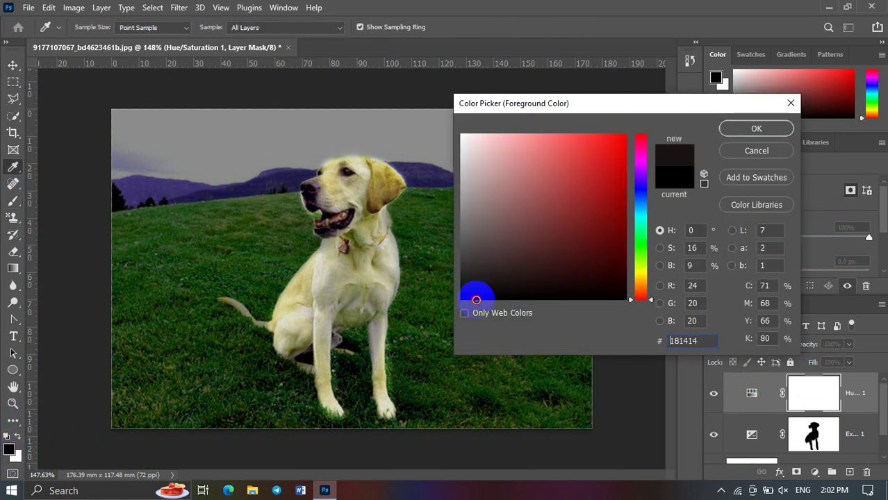
{"action": "left_click", "coordinate": [754, 128]}
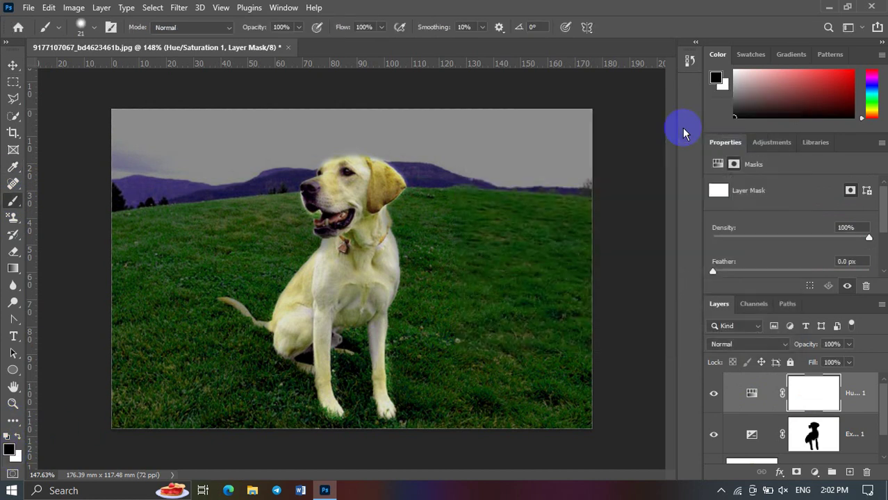
{"action": "left_click_drag", "start_coordinate": [419, 206], "coordinate": [500, 201]}
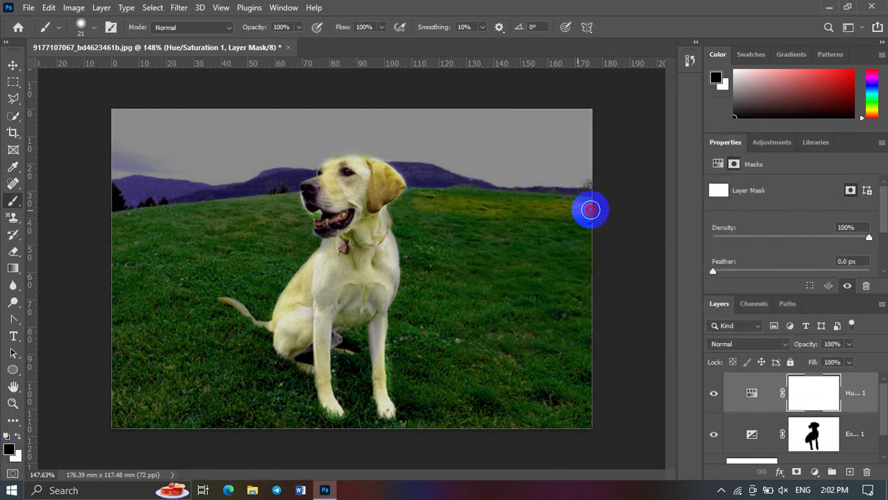
{"action": "mouse_move", "coordinate": [411, 202]}
{"action": "left_mouse_down"}
{"action": "mouse_move", "coordinate": [436, 373]}
{"action": "mouse_move", "coordinate": [470, 435]}
{"action": "left_mouse_up"}
{"action": "left_click", "coordinate": [94, 27]}
{"action": "left_click_drag", "start_coordinate": [89, 70], "coordinate": [112, 70]}
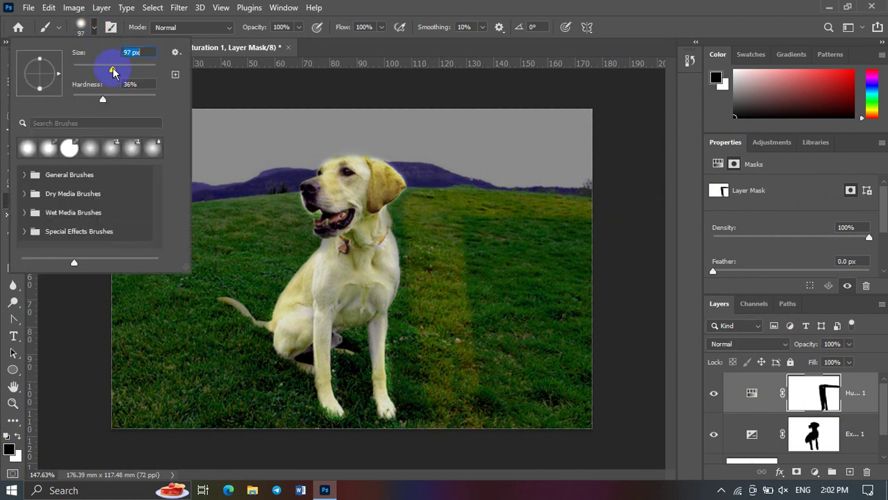
{"action": "left_click_drag", "start_coordinate": [459, 228], "coordinate": [510, 419]}
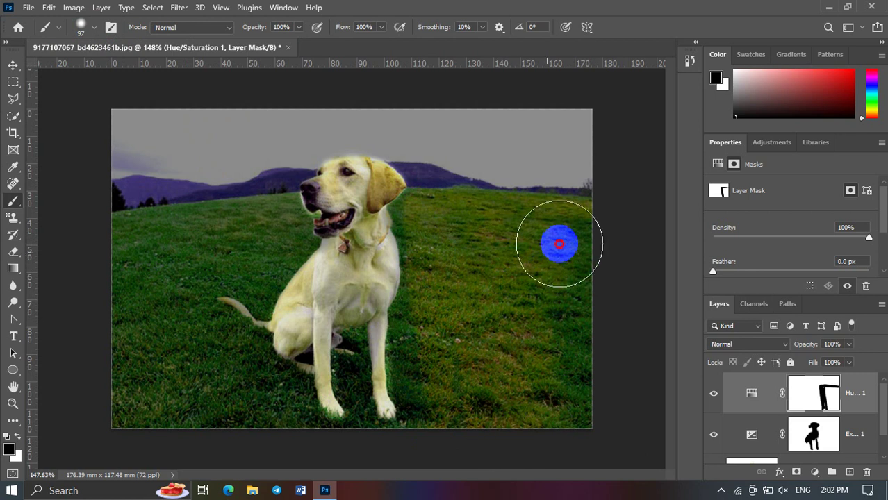
{"action": "mouse_move", "coordinate": [580, 436]}
{"action": "left_mouse_down"}
{"action": "mouse_move", "coordinate": [446, 270]}
{"action": "mouse_move", "coordinate": [432, 364]}
{"action": "mouse_move", "coordinate": [175, 259]}
{"action": "mouse_move", "coordinate": [171, 321]}
{"action": "mouse_move", "coordinate": [293, 450]}
{"action": "mouse_move", "coordinate": [196, 346]}
{"action": "mouse_move", "coordinate": [174, 349]}
{"action": "mouse_move", "coordinate": [616, 462]}
{"action": "mouse_move", "coordinate": [547, 389]}
{"action": "mouse_move", "coordinate": [499, 280]}
{"action": "mouse_move", "coordinate": [270, 240]}
{"action": "mouse_move", "coordinate": [254, 257]}
{"action": "mouse_move", "coordinate": [191, 254]}
{"action": "mouse_move", "coordinate": [179, 301]}
{"action": "mouse_move", "coordinate": [214, 369]}
{"action": "mouse_move", "coordinate": [236, 389]}
{"action": "left_mouse_up"}
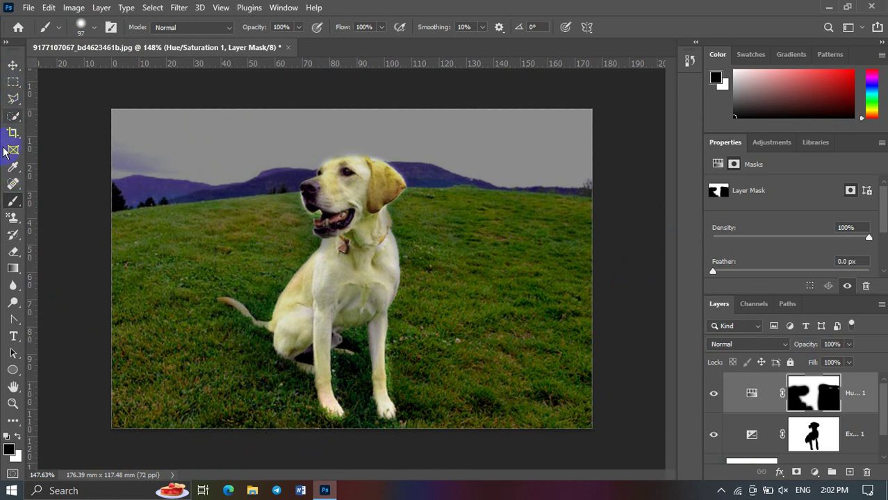
Step: Touch up the grass mask with black and white, then return to Move and deselect
{"action": "left_click", "coordinate": [17, 435]}
{"action": "mouse_move", "coordinate": [595, 301]}
{"action": "left_mouse_down"}
{"action": "mouse_move", "coordinate": [510, 243]}
{"action": "mouse_move", "coordinate": [440, 314]}
{"action": "left_mouse_up"}
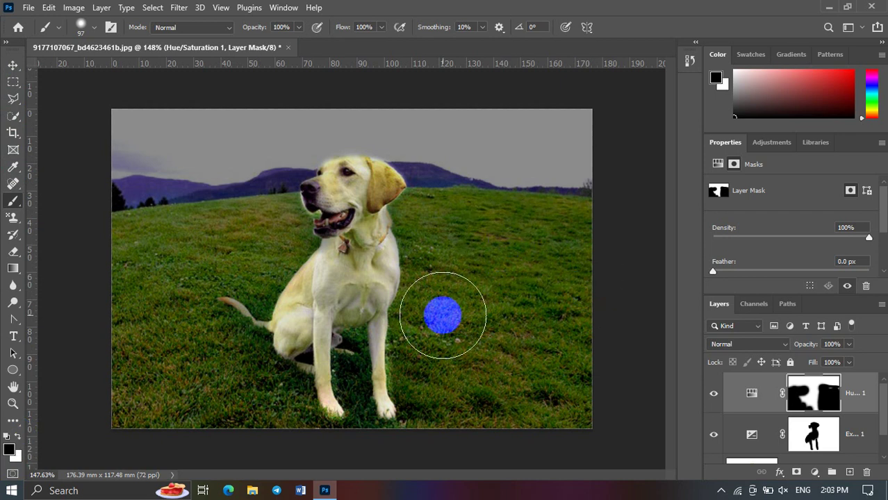
{"action": "left_click", "coordinate": [18, 437]}
{"action": "mouse_move", "coordinate": [489, 327]}
{"action": "left_mouse_down"}
{"action": "mouse_move", "coordinate": [548, 333]}
{"action": "mouse_move", "coordinate": [460, 330]}
{"action": "mouse_move", "coordinate": [486, 251]}
{"action": "mouse_move", "coordinate": [535, 418]}
{"action": "left_mouse_up"}
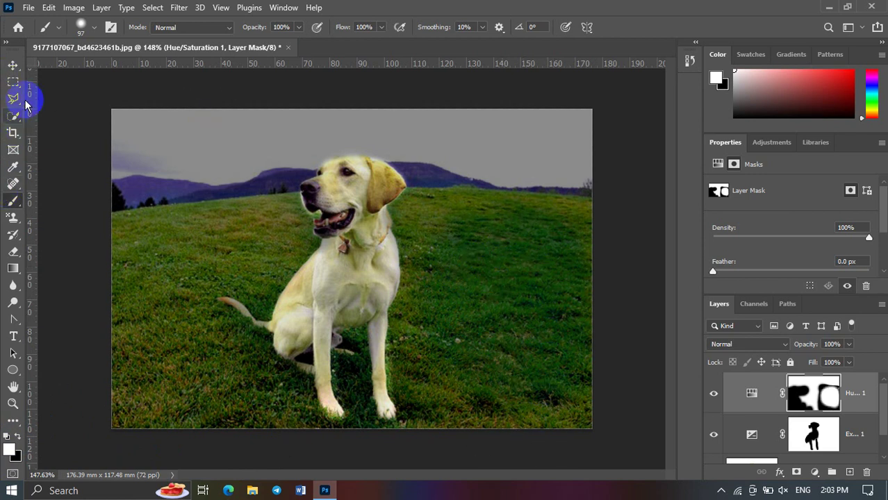
{"action": "left_click", "coordinate": [14, 66]}
{"action": "left_click", "coordinate": [614, 139]}
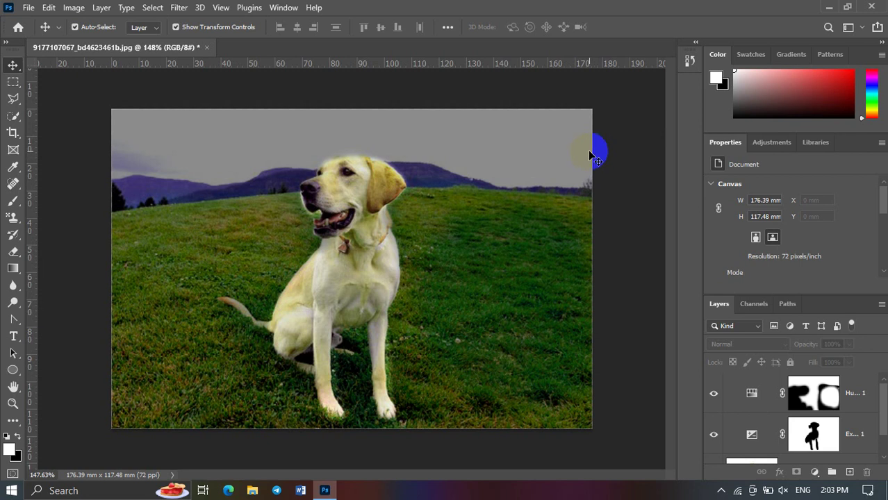
Step: Open the elephant photo as a new document and select its Background layer
{"action": "left_click", "coordinate": [28, 7]}
{"action": "left_click", "coordinate": [42, 35]}
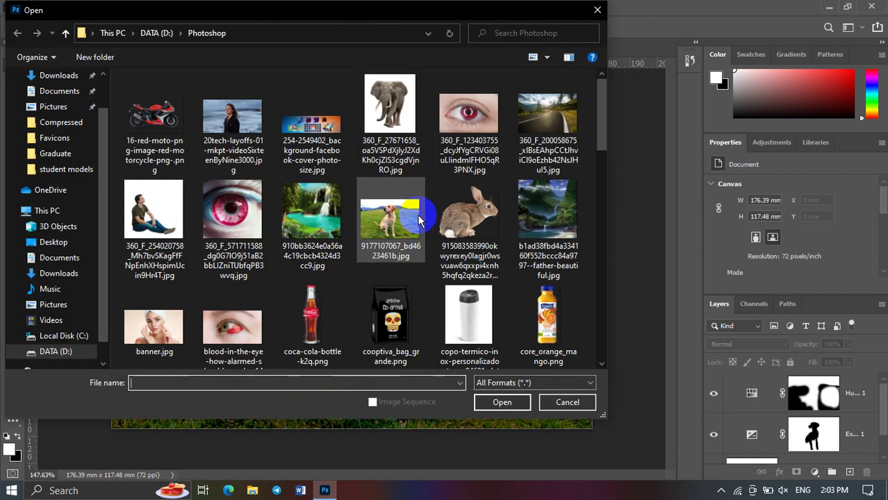
{"action": "left_click", "coordinate": [389, 115]}
{"action": "left_click", "coordinate": [511, 408]}
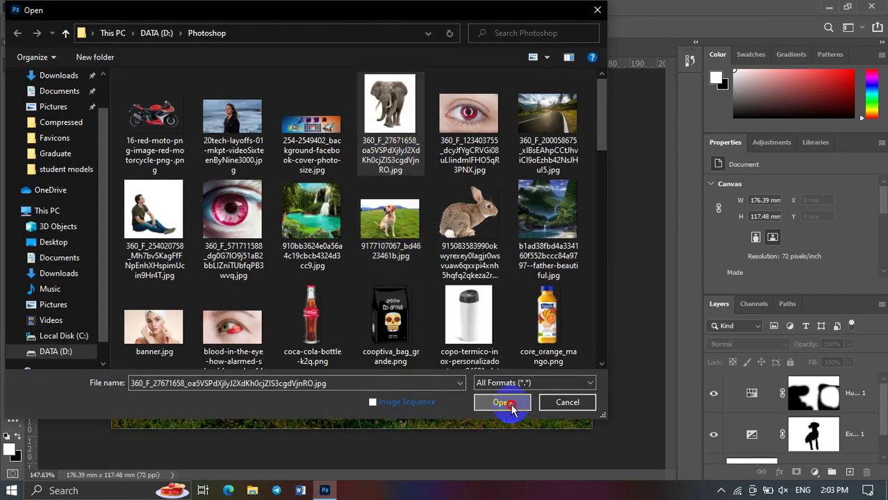
{"action": "scroll", "coordinate": [314, 337], "scroll_direction": "up", "scroll_amount": 4}
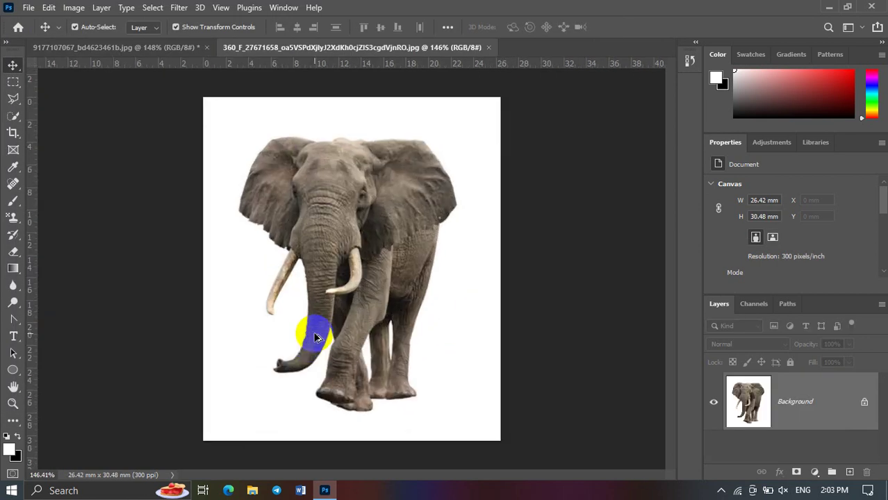
{"action": "scroll", "coordinate": [314, 338], "scroll_direction": "up", "scroll_amount": 1}
{"action": "left_click", "coordinate": [788, 413]}
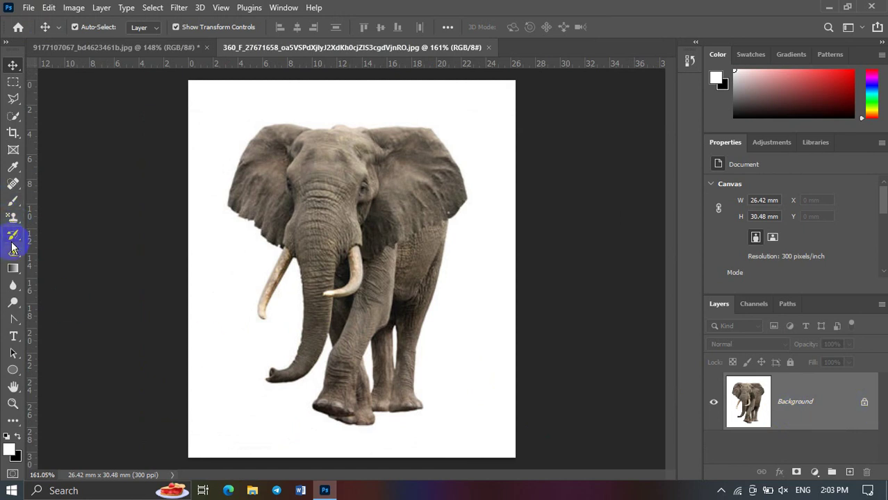
Step: Magic-erase the white background and the gap between the elephant's legs
{"action": "left_click", "coordinate": [16, 253]}
{"action": "left_click", "coordinate": [66, 276]}
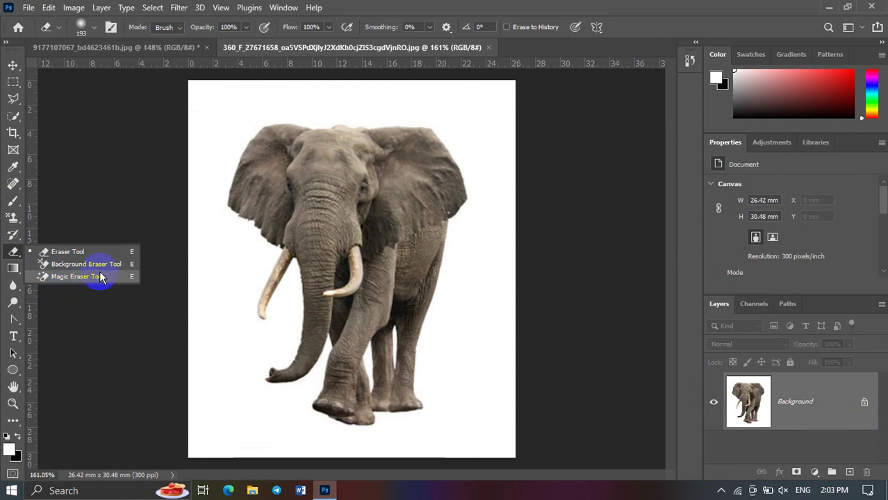
{"action": "left_click", "coordinate": [214, 283]}
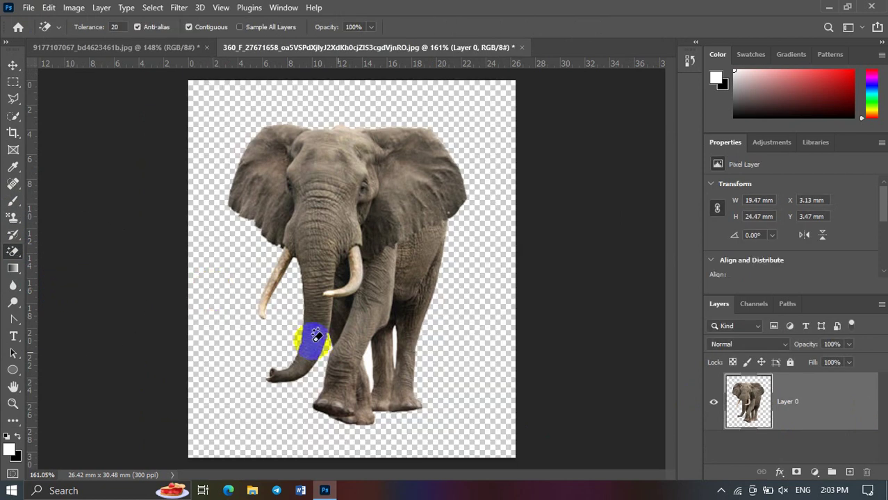
{"action": "left_click", "coordinate": [394, 344]}
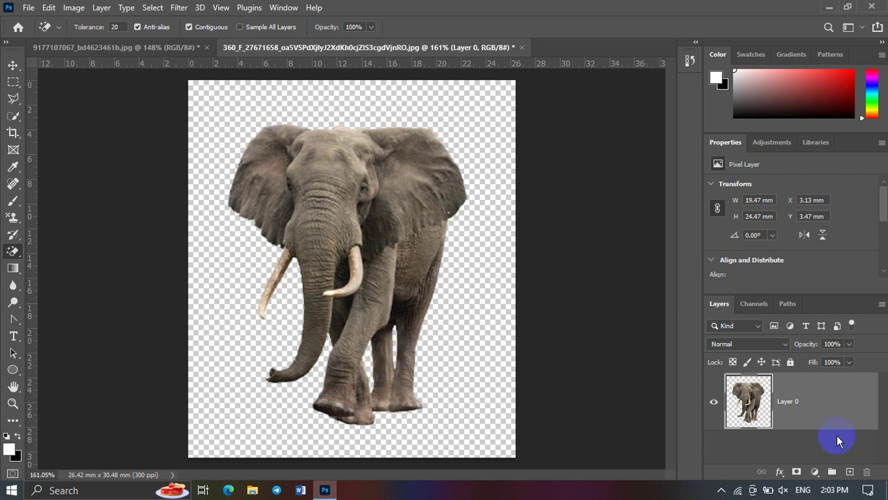
Step: Add a layer beneath the elephant and draw a rectangle covering the whole canvas
{"action": "left_click", "coordinate": [848, 472]}
{"action": "scroll", "coordinate": [799, 420], "scroll_direction": "down", "scroll_amount": 1}
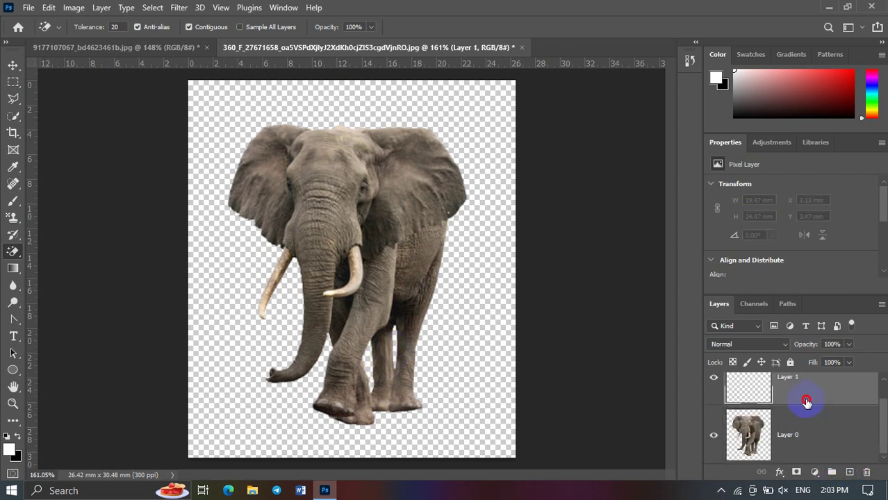
{"action": "left_click_drag", "start_coordinate": [805, 402], "coordinate": [808, 455]}
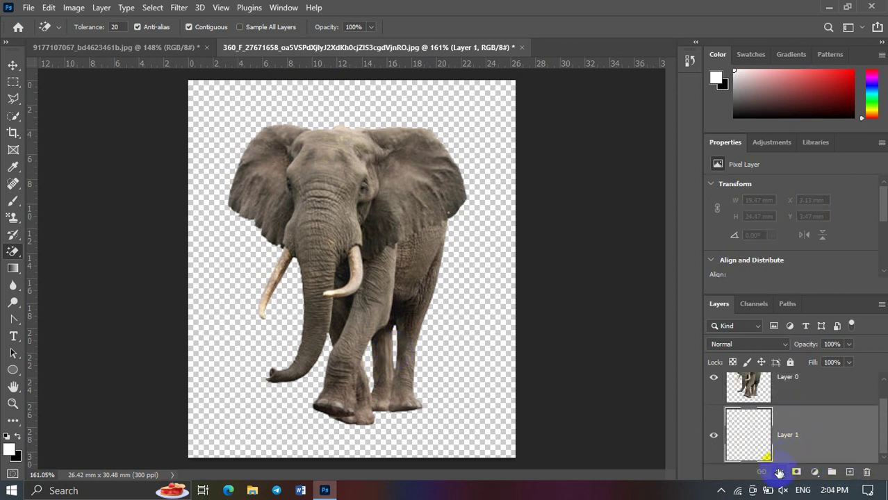
{"action": "left_click", "coordinate": [13, 369]}
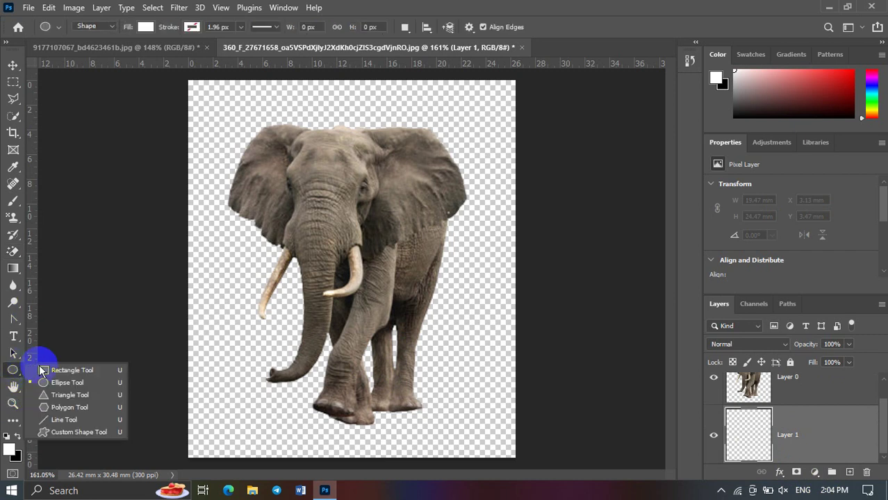
{"action": "left_click", "coordinate": [42, 370]}
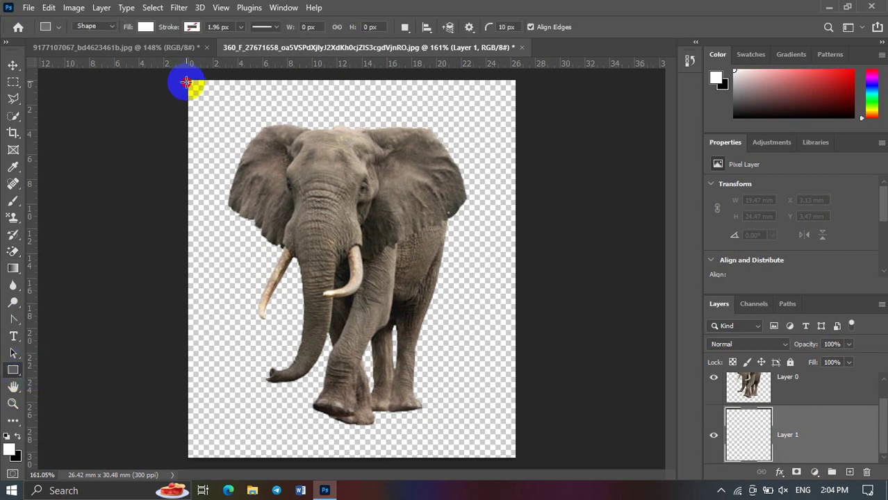
{"action": "left_click_drag", "start_coordinate": [187, 82], "coordinate": [518, 456]}
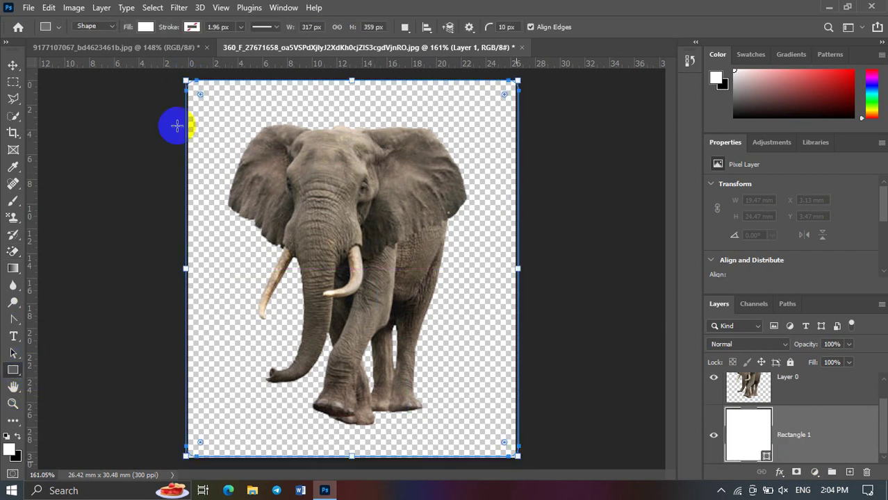
Step: Fill the rectangle bright green and delete the elephant layer
{"action": "left_click", "coordinate": [146, 27]}
{"action": "left_click", "coordinate": [126, 96]}
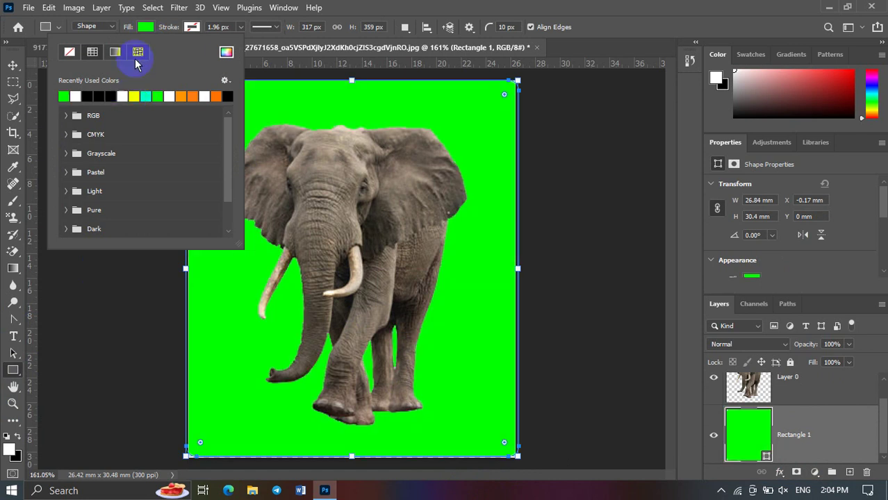
{"action": "key", "text": "Escape"}
{"action": "key", "text": "v"}
{"action": "left_click", "coordinate": [59, 111]}
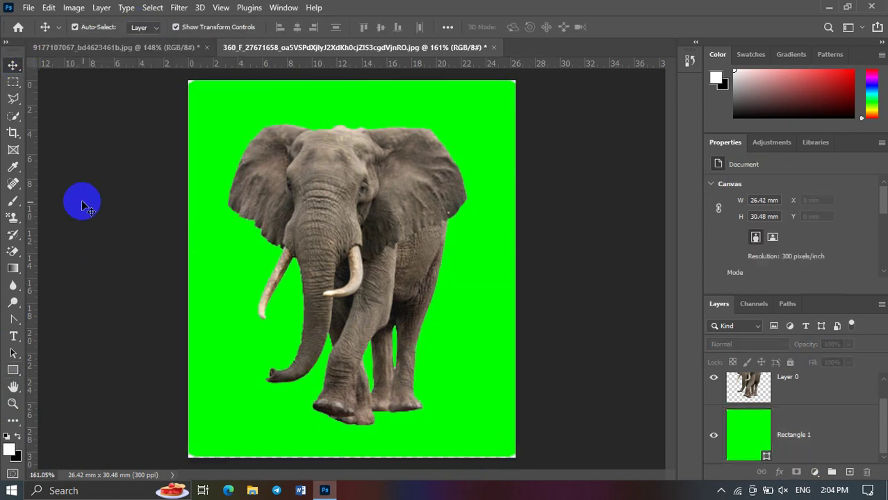
{"action": "left_click", "coordinate": [412, 206]}
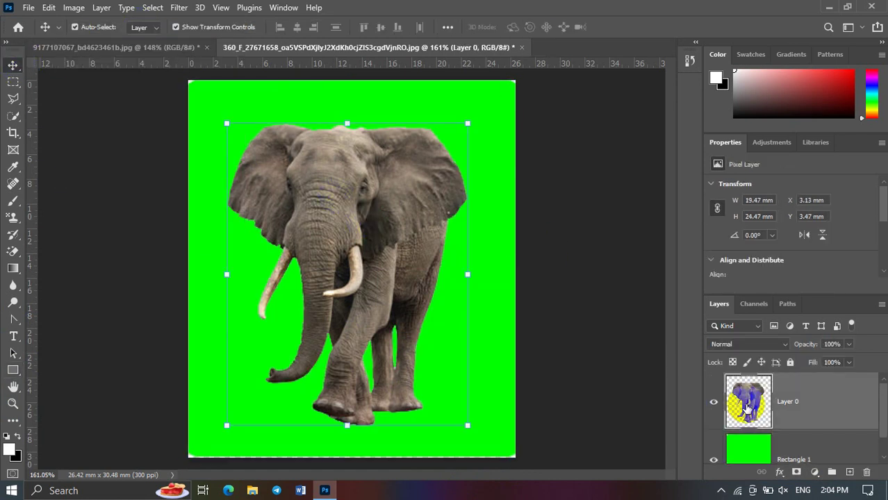
{"action": "key", "text": "Delete"}
Step: Place the elephant JPG as an embedded layer on the green canvas
{"action": "left_click", "coordinate": [28, 7]}
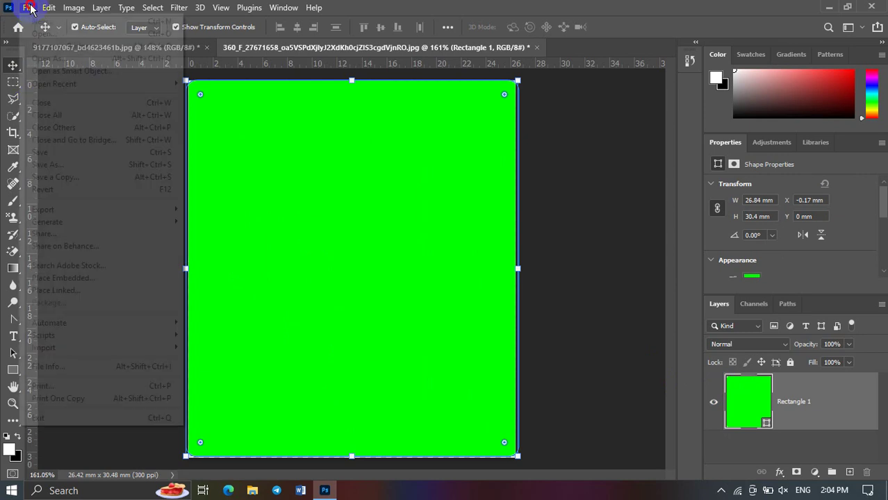
{"action": "left_click", "coordinate": [79, 278]}
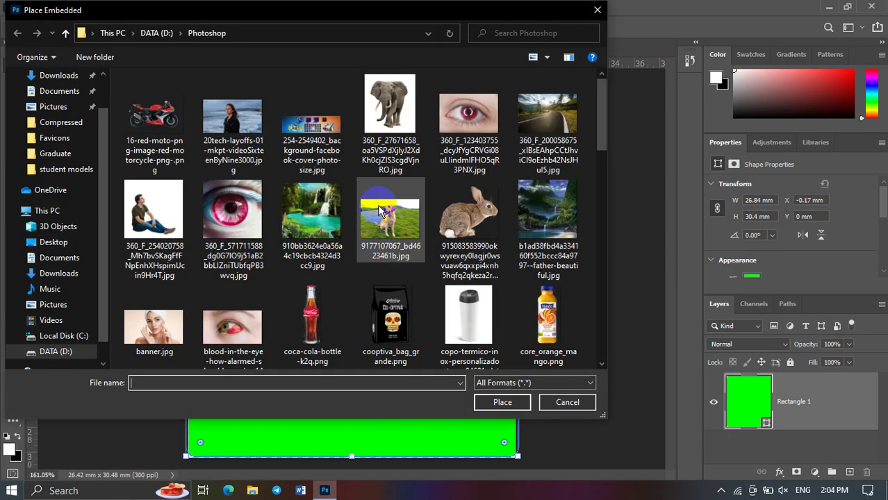
{"action": "left_click", "coordinate": [390, 122]}
{"action": "left_click", "coordinate": [515, 405]}
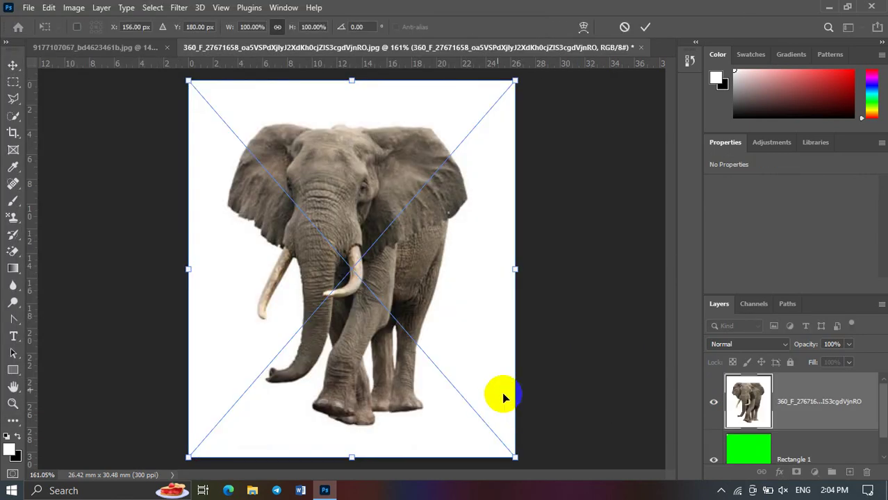
Step: Rasterize the elephant layer and Magic Erase its white background
{"action": "left_click", "coordinate": [13, 253]}
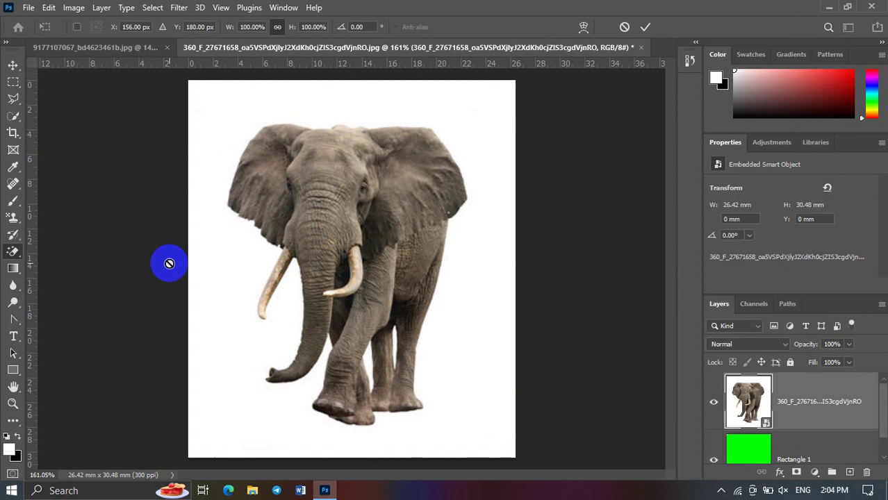
{"action": "left_click", "coordinate": [244, 268]}
{"action": "left_click", "coordinate": [410, 198]}
{"action": "left_click", "coordinate": [468, 115]}
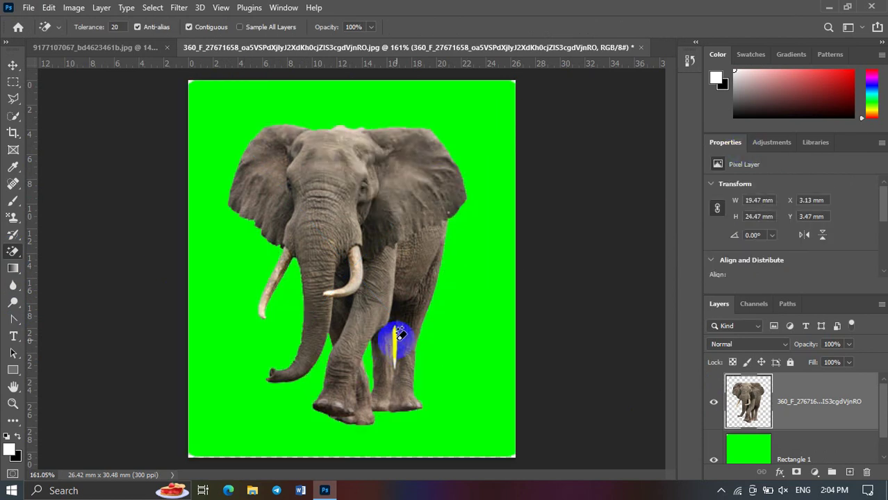
Step: Scale the elephant to about half size and move it to the upper left
{"action": "left_click", "coordinate": [13, 64]}
{"action": "left_click_drag", "start_coordinate": [468, 425], "coordinate": [326, 246]}
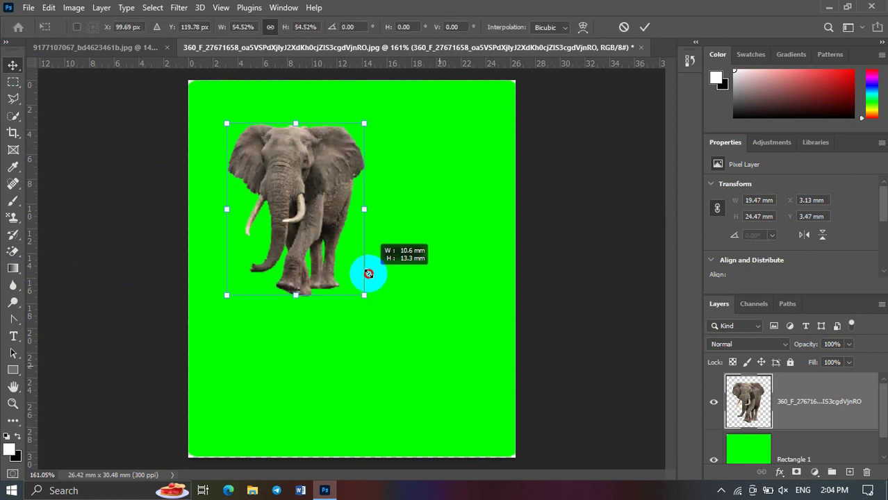
{"action": "left_click", "coordinate": [12, 65]}
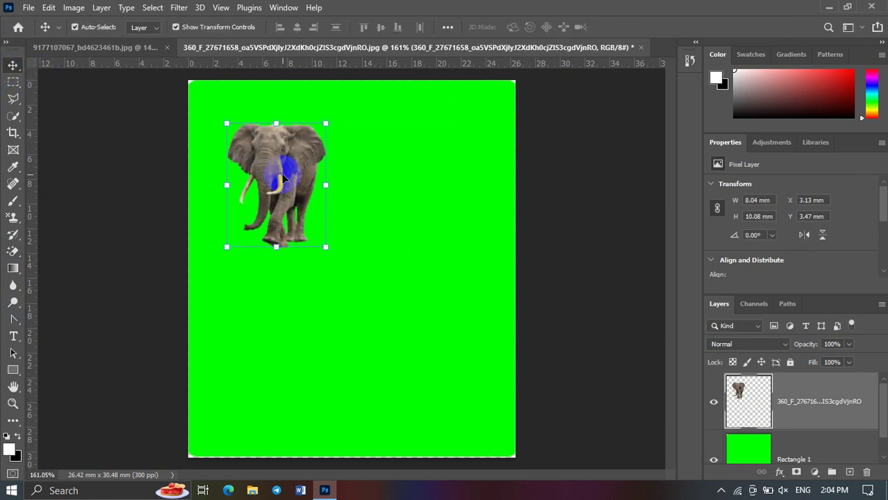
{"action": "left_click_drag", "start_coordinate": [278, 186], "coordinate": [267, 168]}
{"action": "left_click", "coordinate": [68, 166]}
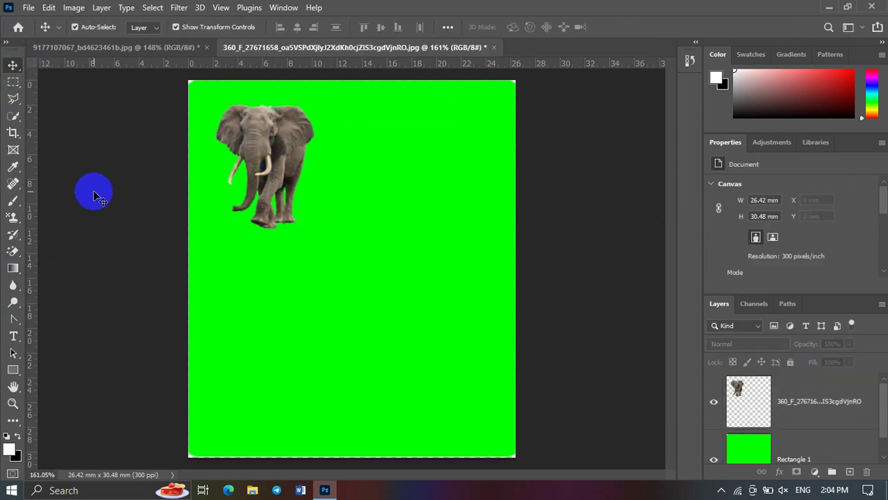
Step: Place shutterstock_243101992.jpg as an embedded layer spanning the canvas width
{"action": "left_click", "coordinate": [28, 8]}
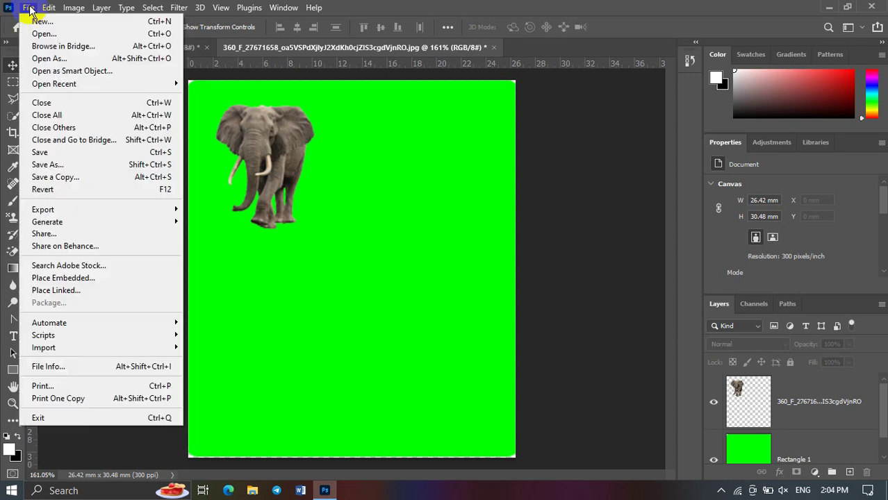
{"action": "left_click", "coordinate": [75, 278]}
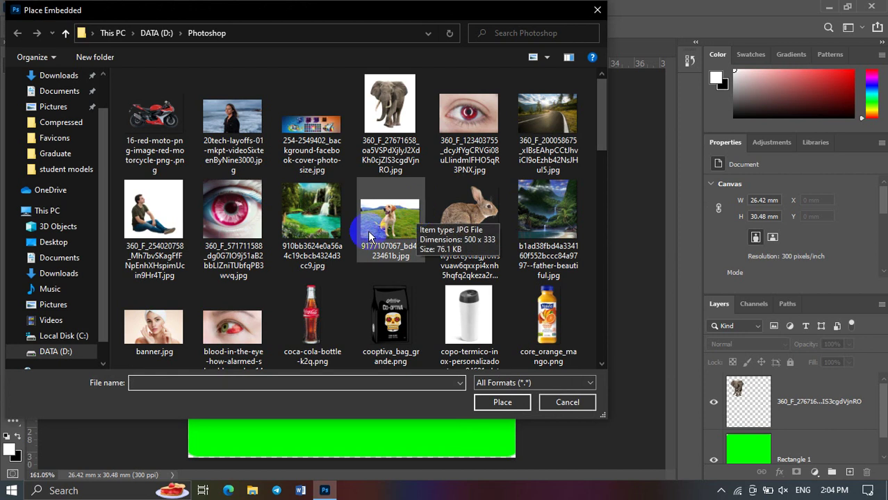
{"action": "scroll", "coordinate": [276, 151], "scroll_direction": "down", "scroll_amount": 1}
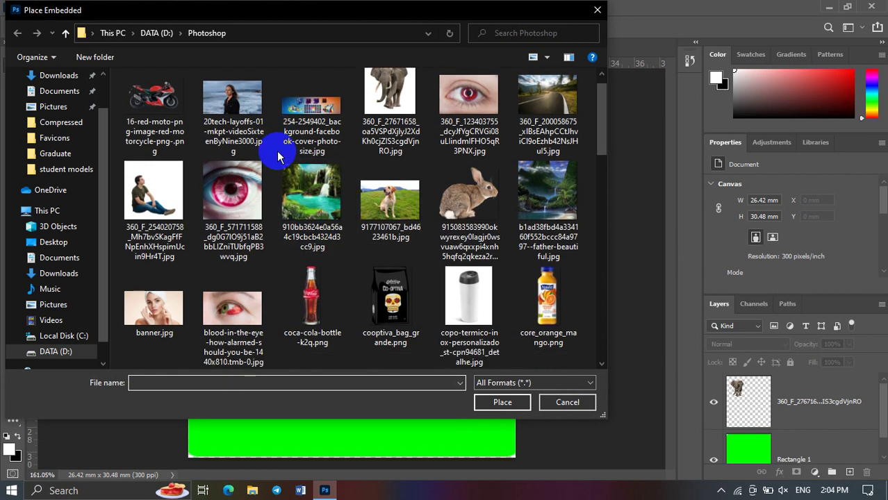
{"action": "scroll", "coordinate": [276, 151], "scroll_direction": "down", "scroll_amount": 2}
{"action": "scroll", "coordinate": [278, 155], "scroll_direction": "down", "scroll_amount": 4}
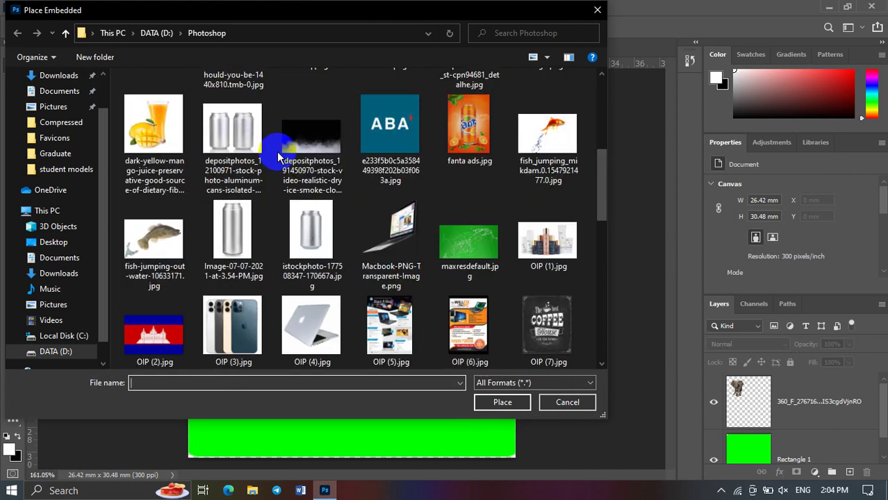
{"action": "scroll", "coordinate": [277, 156], "scroll_direction": "down", "scroll_amount": 5}
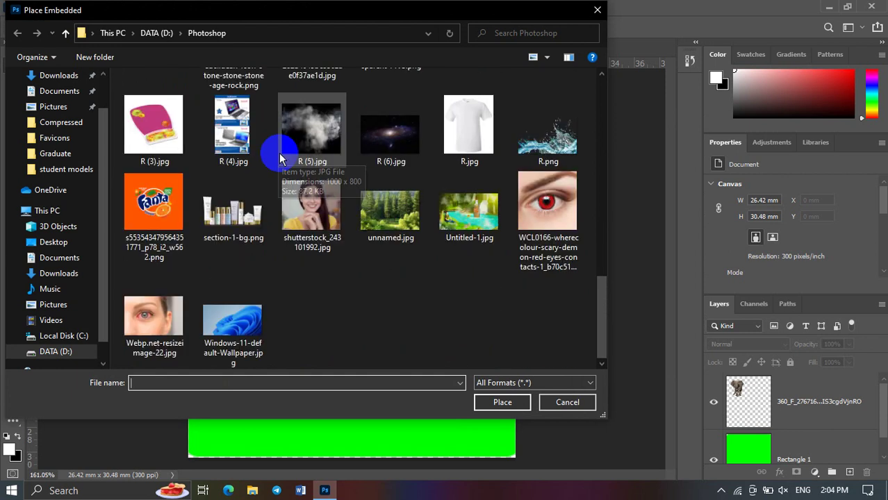
{"action": "scroll", "coordinate": [274, 146], "scroll_direction": "down", "scroll_amount": 3}
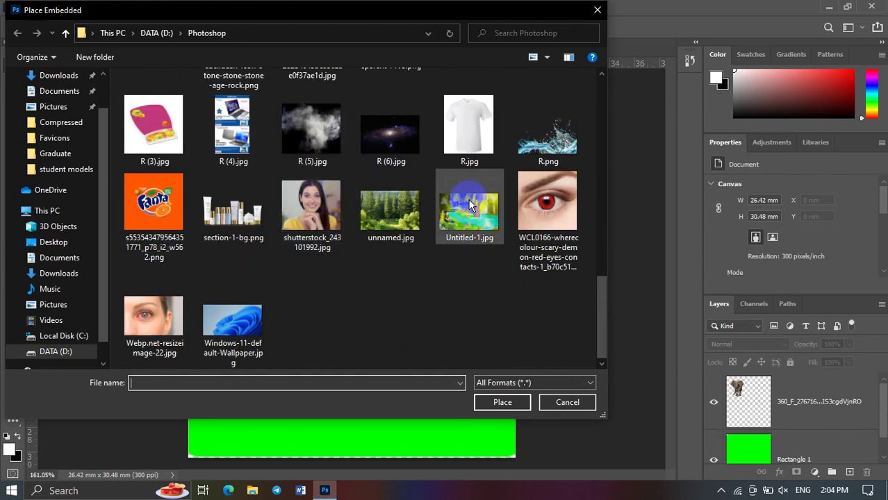
{"action": "left_click", "coordinate": [344, 246]}
{"action": "left_click", "coordinate": [521, 405]}
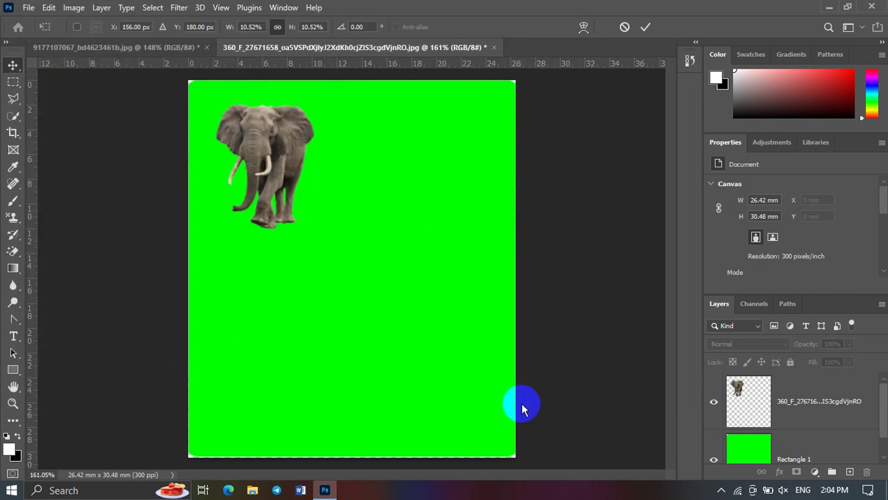
Step: Commit the woman photo placement and select its layer
{"action": "left_click", "coordinate": [14, 65]}
{"action": "left_click", "coordinate": [585, 323]}
{"action": "left_click", "coordinate": [449, 344]}
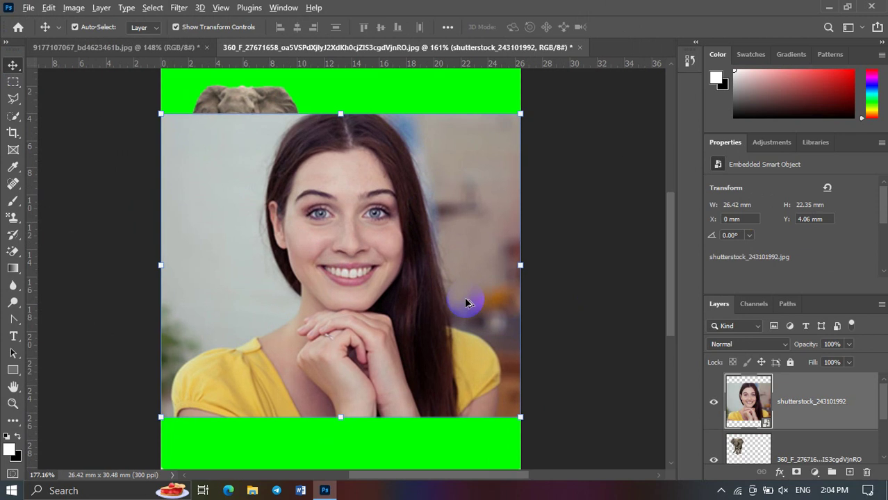
{"action": "scroll", "coordinate": [463, 287], "scroll_direction": "up", "scroll_amount": 5}
{"action": "scroll", "coordinate": [410, 246], "scroll_direction": "up", "scroll_amount": 2}
{"action": "scroll", "coordinate": [392, 217], "scroll_direction": "up", "scroll_amount": 3}
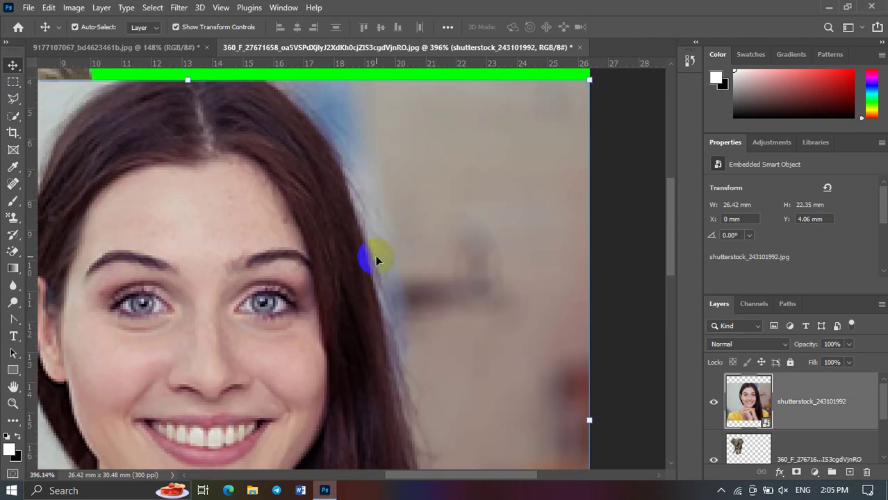
{"action": "scroll", "coordinate": [388, 250], "scroll_direction": "down", "scroll_amount": 3}
{"action": "scroll", "coordinate": [394, 253], "scroll_direction": "down", "scroll_amount": 2}
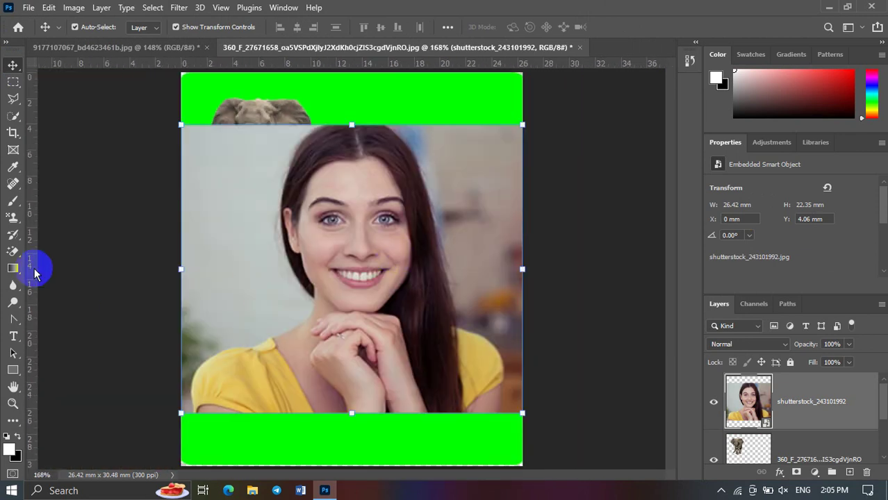
Step: Rasterize the woman layer and Magic Erase the grey background around her
{"action": "left_click", "coordinate": [13, 252]}
{"action": "left_click", "coordinate": [257, 225]}
{"action": "left_click", "coordinate": [422, 208]}
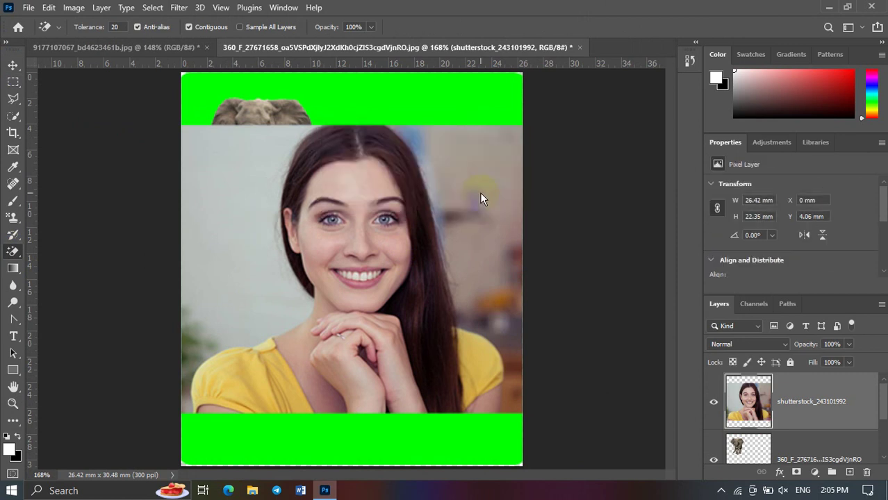
{"action": "left_click", "coordinate": [480, 193]}
{"action": "left_click", "coordinate": [444, 142]}
{"action": "left_click", "coordinate": [229, 164]}
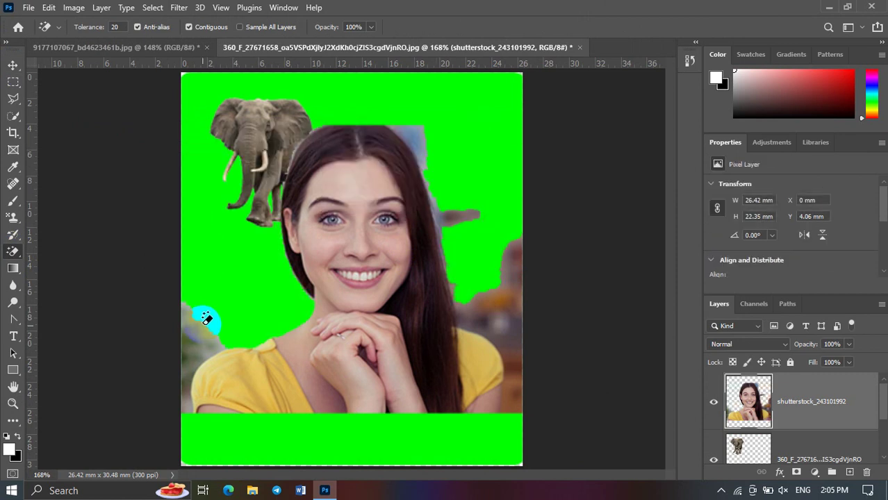
{"action": "left_click", "coordinate": [195, 337]}
{"action": "left_click", "coordinate": [496, 314]}
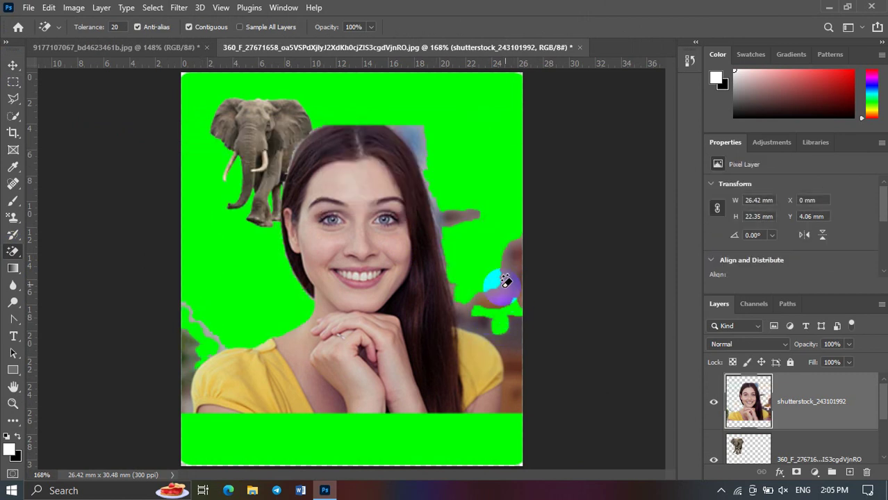
{"action": "left_click", "coordinate": [511, 361]}
{"action": "left_click", "coordinate": [515, 396]}
{"action": "left_click", "coordinate": [462, 266]}
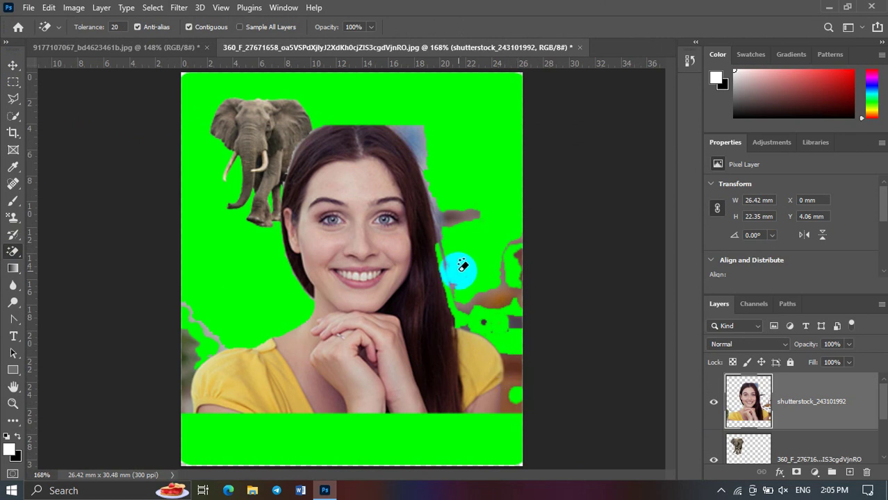
Step: Erase the leftover grey patches beside her hair and at the right edge
{"action": "scroll", "coordinate": [462, 264], "scroll_direction": "up", "scroll_amount": 2}
{"action": "scroll", "coordinate": [451, 252], "scroll_direction": "up", "scroll_amount": 2}
{"action": "scroll", "coordinate": [412, 193], "scroll_direction": "down", "scroll_amount": 1}
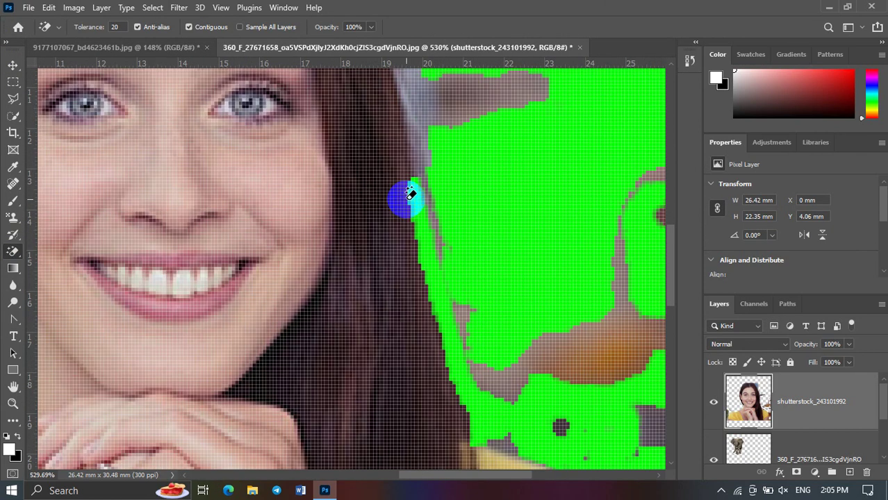
{"action": "scroll", "coordinate": [411, 192], "scroll_direction": "up", "scroll_amount": 1}
{"action": "scroll", "coordinate": [421, 214], "scroll_direction": "down", "scroll_amount": 1}
{"action": "left_click", "coordinate": [479, 158]}
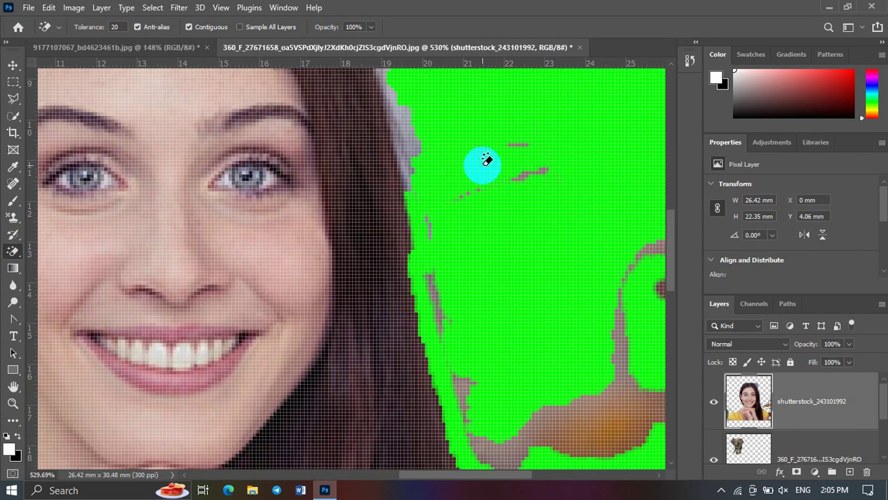
{"action": "scroll", "coordinate": [493, 189], "scroll_direction": "down", "scroll_amount": 1}
{"action": "left_click", "coordinate": [556, 323]}
{"action": "scroll", "coordinate": [556, 323], "scroll_direction": "down", "scroll_amount": 2}
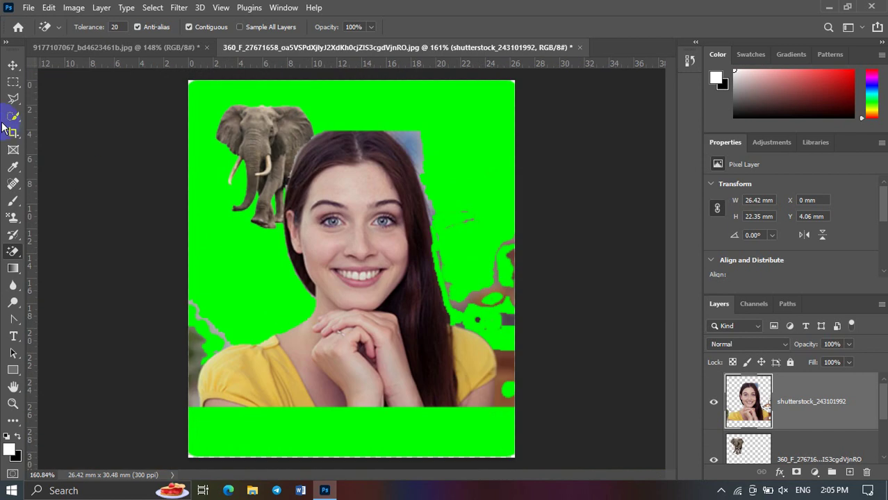
{"action": "left_click", "coordinate": [11, 66]}
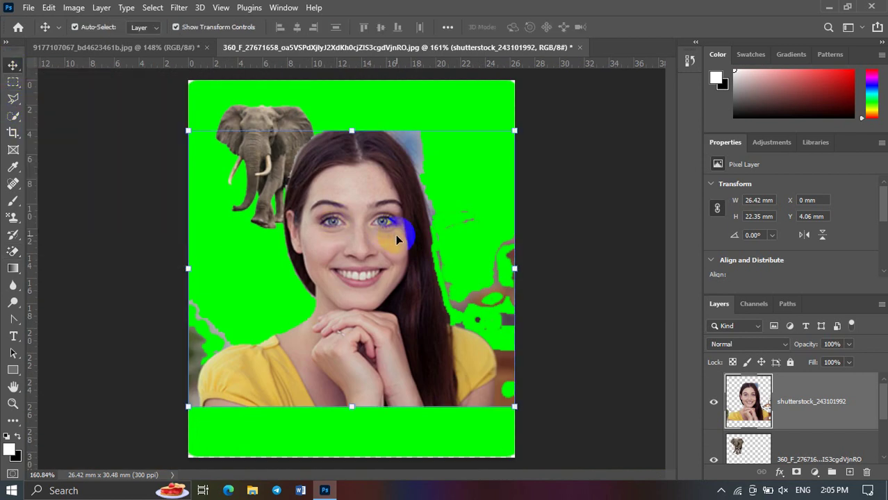
Step: Delete the erased woman layer and re-place shutterstock_243101992.jpg as a committed embedded layer
{"action": "key", "text": "Delete"}
{"action": "left_click", "coordinate": [29, 8]}
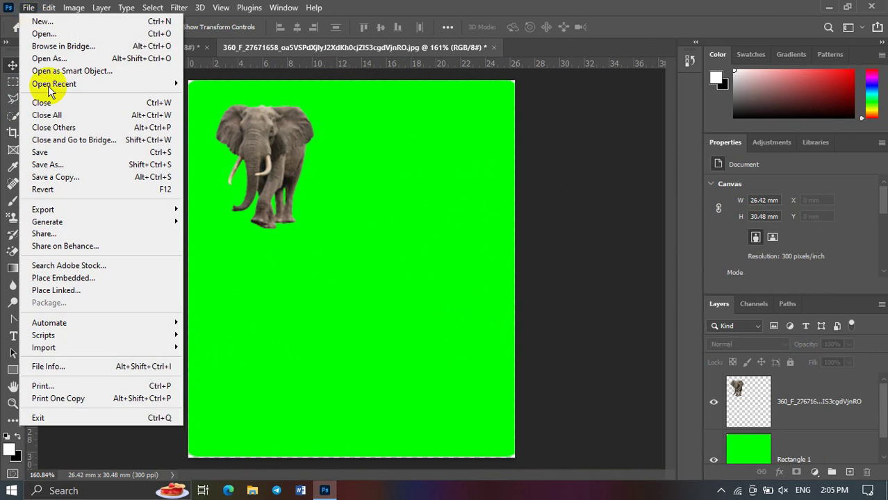
{"action": "left_click", "coordinate": [80, 278]}
{"action": "scroll", "coordinate": [423, 233], "scroll_direction": "down", "scroll_amount": 1}
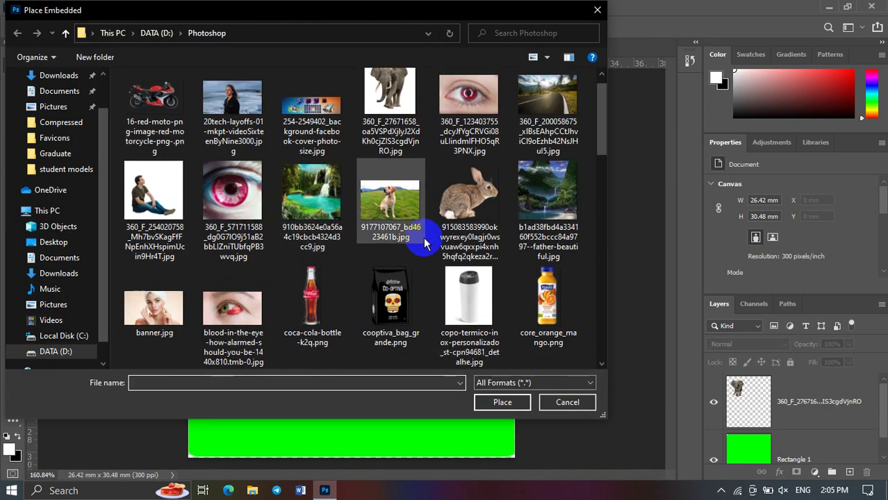
{"action": "scroll", "coordinate": [424, 239], "scroll_direction": "down", "scroll_amount": 10}
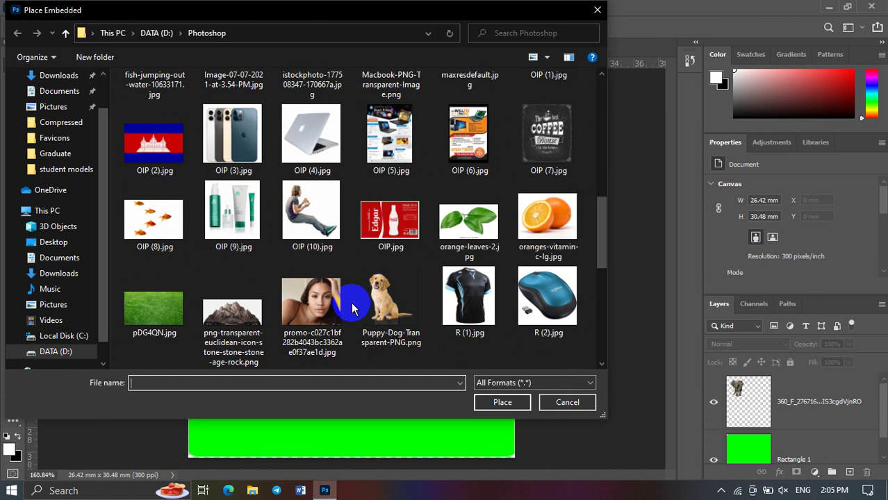
{"action": "scroll", "coordinate": [447, 262], "scroll_direction": "up", "scroll_amount": 3}
{"action": "scroll", "coordinate": [447, 262], "scroll_direction": "up", "scroll_amount": 3}
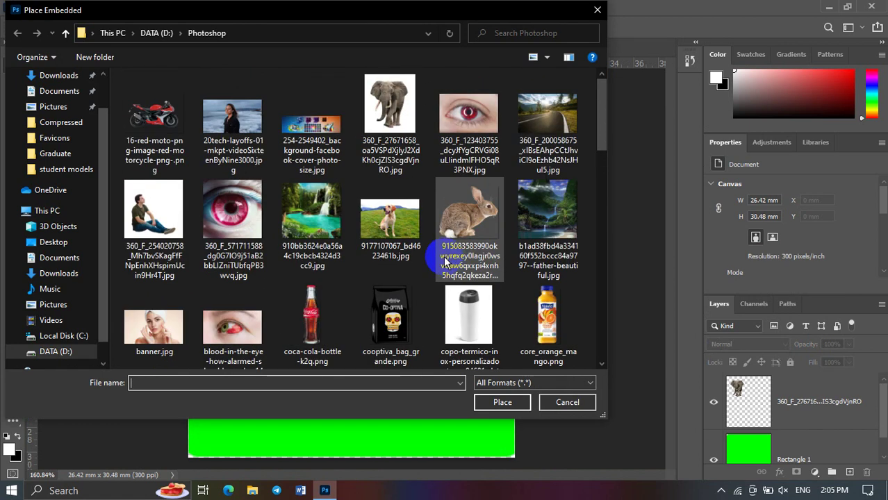
{"action": "scroll", "coordinate": [512, 317], "scroll_direction": "down", "scroll_amount": 5}
{"action": "scroll", "coordinate": [511, 317], "scroll_direction": "down", "scroll_amount": 5}
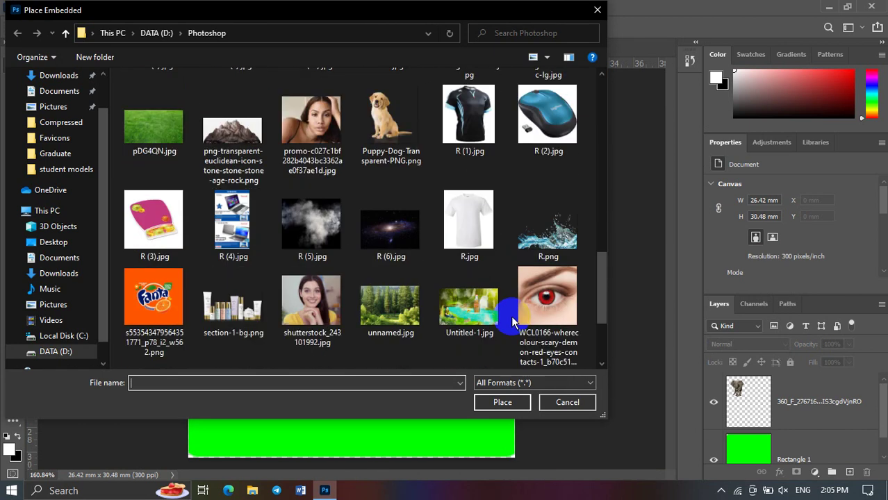
{"action": "left_click", "coordinate": [332, 313]}
{"action": "left_click", "coordinate": [502, 402]}
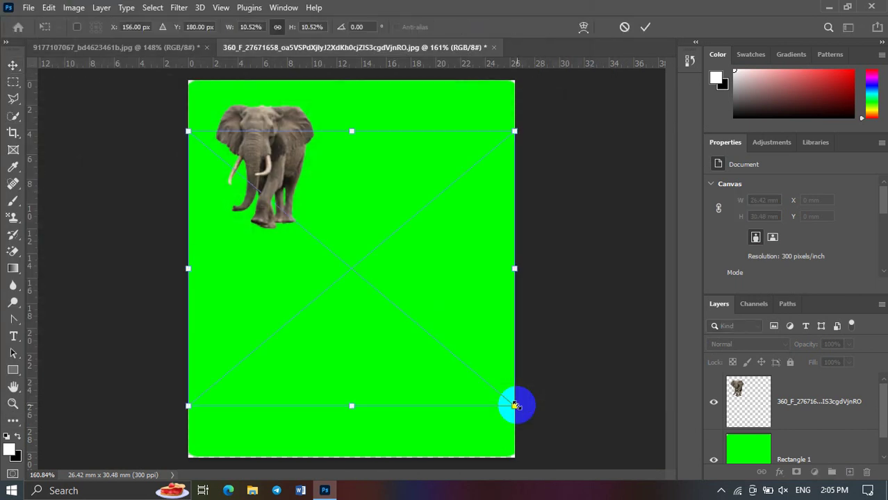
{"action": "left_click", "coordinate": [13, 65]}
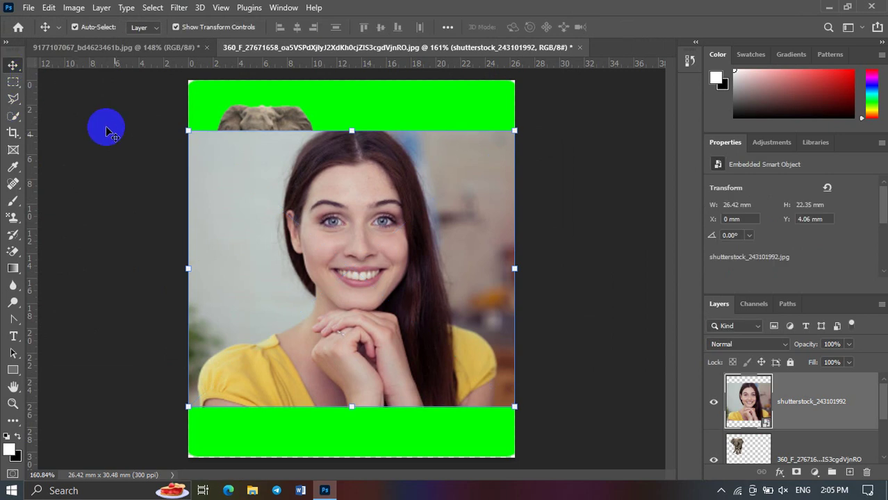
Step: Convert the woman photo layer to a smart object from its right-click menu
{"action": "left_click", "coordinate": [571, 311]}
{"action": "left_click", "coordinate": [368, 260]}
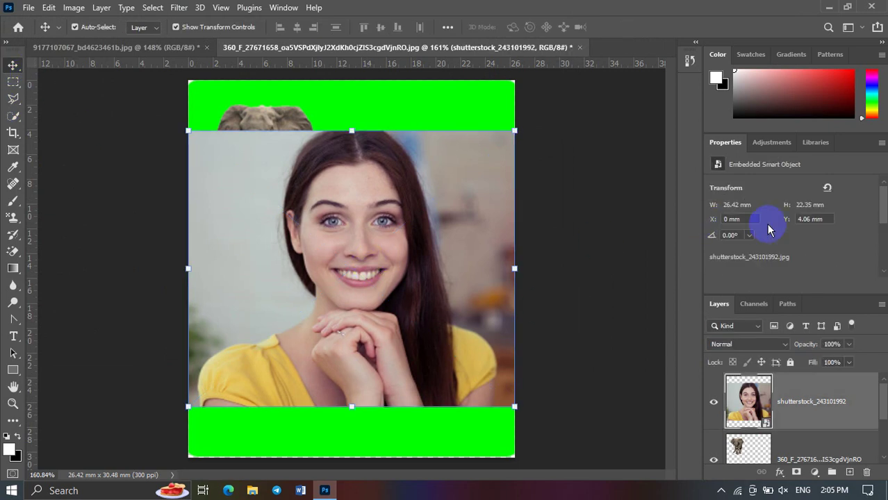
{"action": "scroll", "coordinate": [769, 238], "scroll_direction": "down", "scroll_amount": 2}
{"action": "scroll", "coordinate": [770, 238], "scroll_direction": "down", "scroll_amount": 1}
{"action": "scroll", "coordinate": [769, 238], "scroll_direction": "up", "scroll_amount": 2}
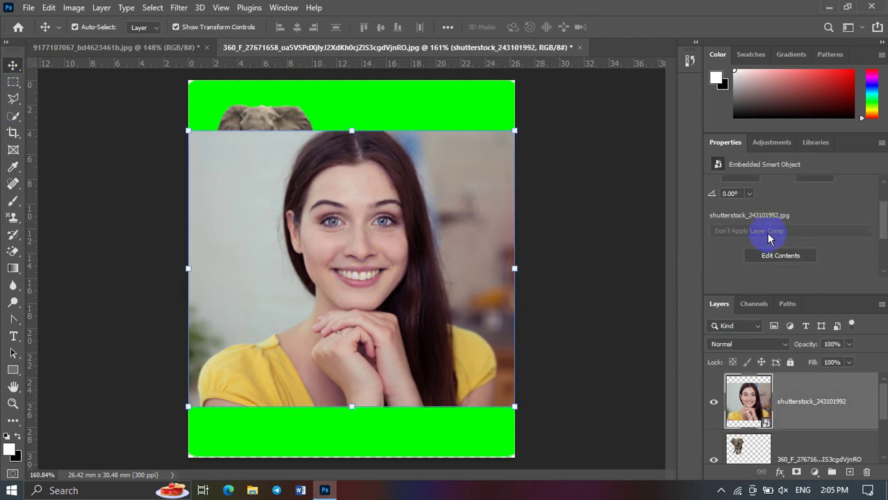
{"action": "scroll", "coordinate": [770, 238], "scroll_direction": "up", "scroll_amount": 1}
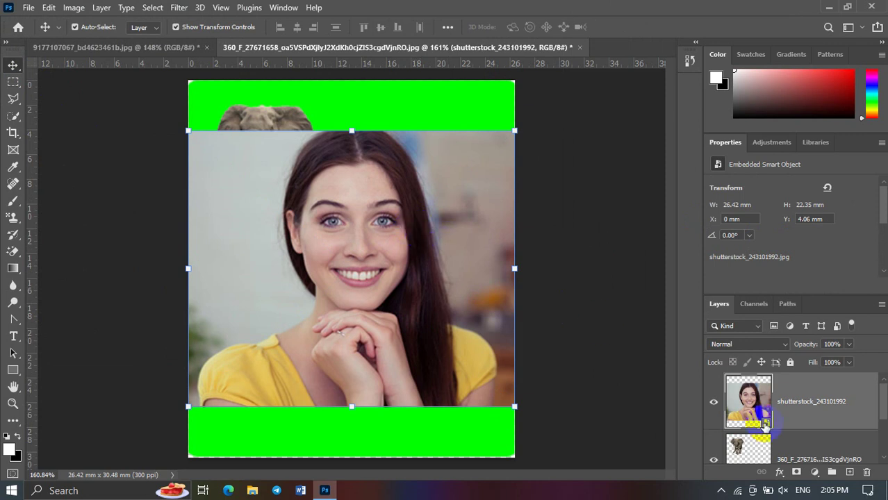
{"action": "right_click", "coordinate": [763, 411]}
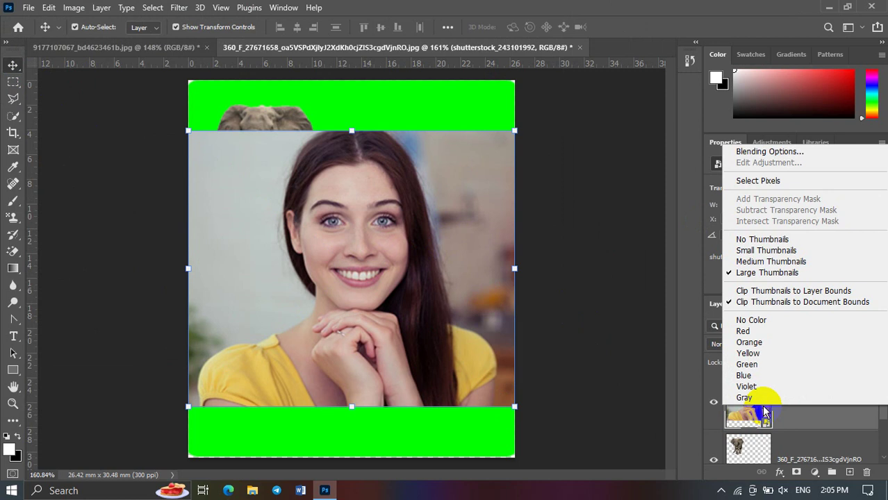
{"action": "left_click", "coordinate": [782, 416]}
{"action": "right_click", "coordinate": [783, 416]}
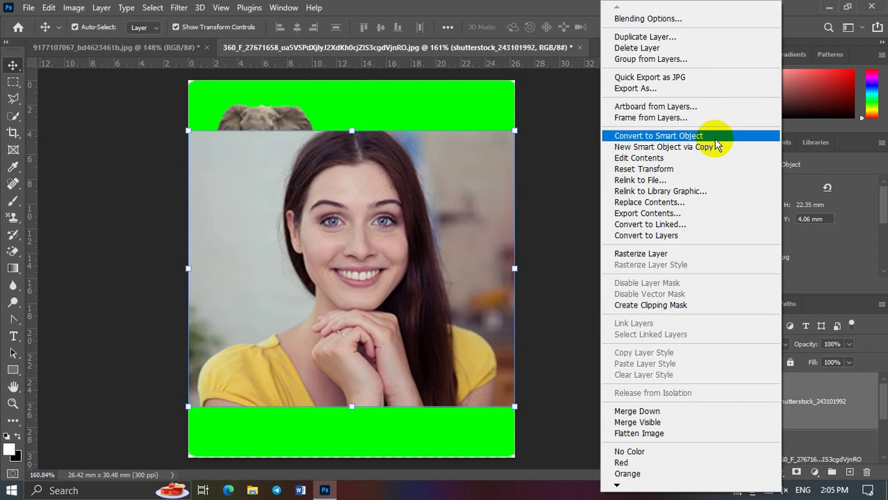
{"action": "left_click", "coordinate": [715, 139]}
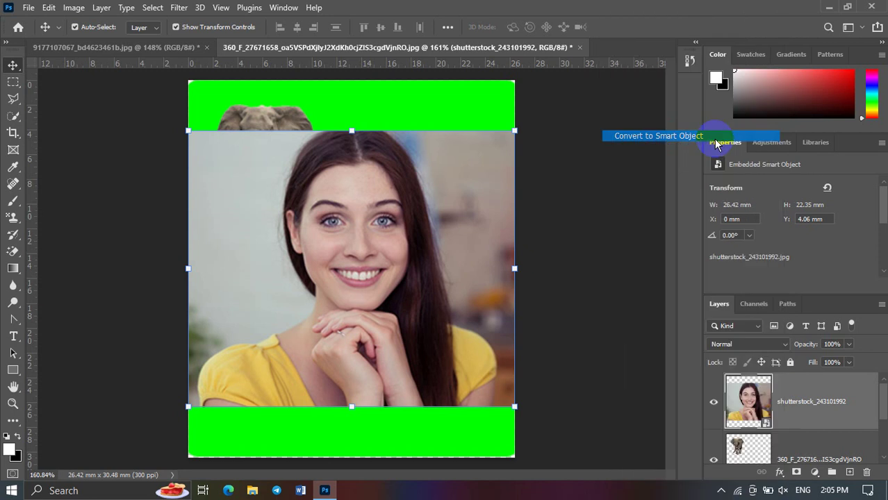
Step: Reselect the woman layer and collapse Properties to see all three layers
{"action": "left_click", "coordinate": [634, 332]}
{"action": "left_click", "coordinate": [714, 392]}
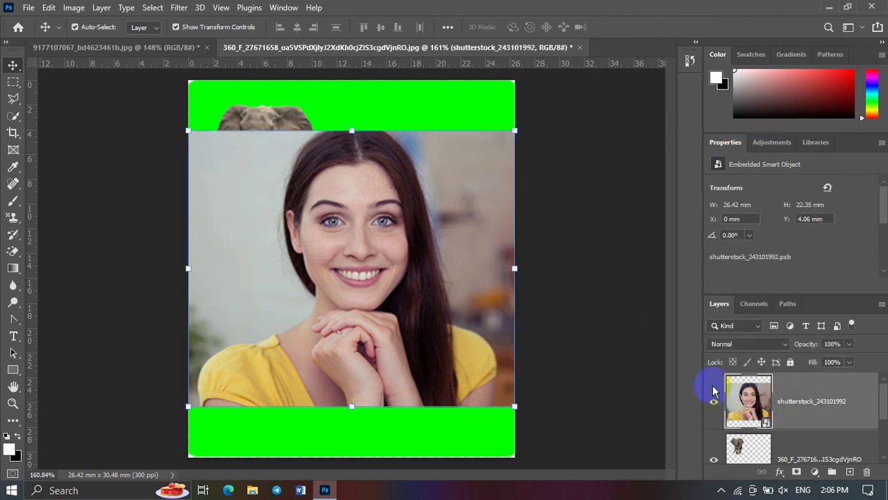
{"action": "scroll", "coordinate": [733, 229], "scroll_direction": "down", "scroll_amount": 1}
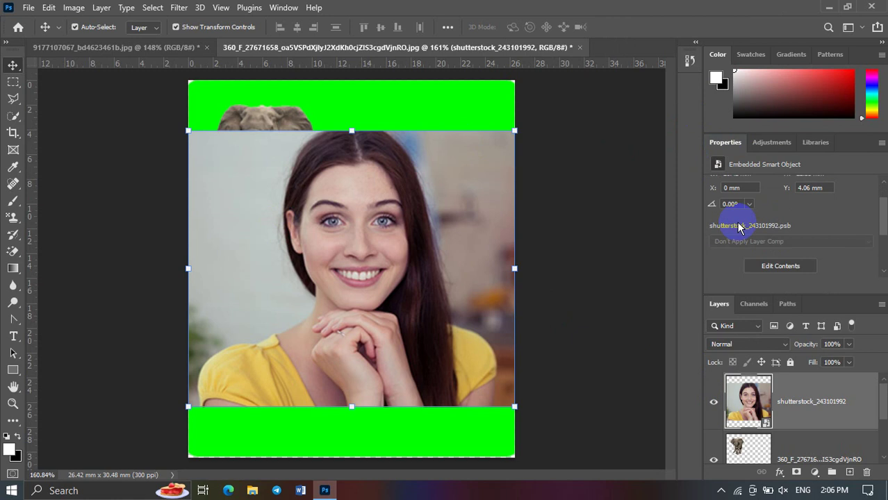
{"action": "scroll", "coordinate": [734, 228], "scroll_direction": "down", "scroll_amount": 1}
{"action": "scroll", "coordinate": [738, 230], "scroll_direction": "down", "scroll_amount": 2}
{"action": "scroll", "coordinate": [739, 229], "scroll_direction": "down", "scroll_amount": 1}
{"action": "scroll", "coordinate": [738, 229], "scroll_direction": "up", "scroll_amount": 2}
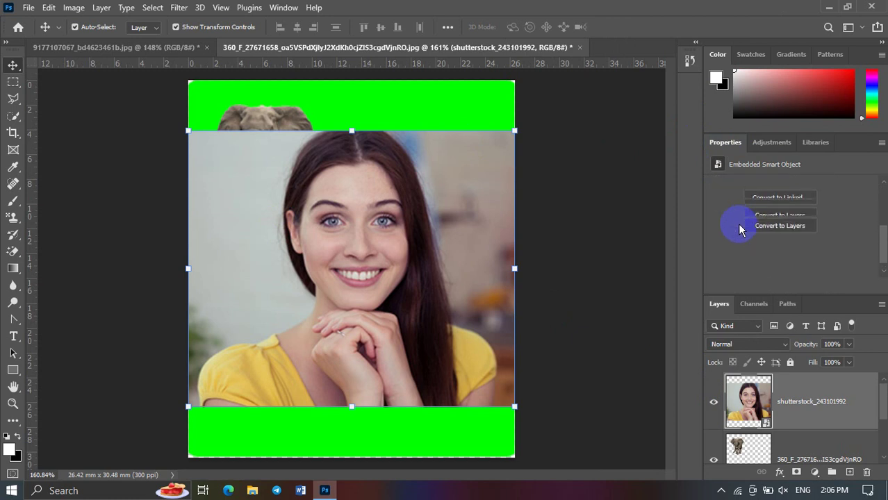
{"action": "scroll", "coordinate": [740, 230], "scroll_direction": "up", "scroll_amount": 2}
{"action": "double_click", "coordinate": [734, 143]}
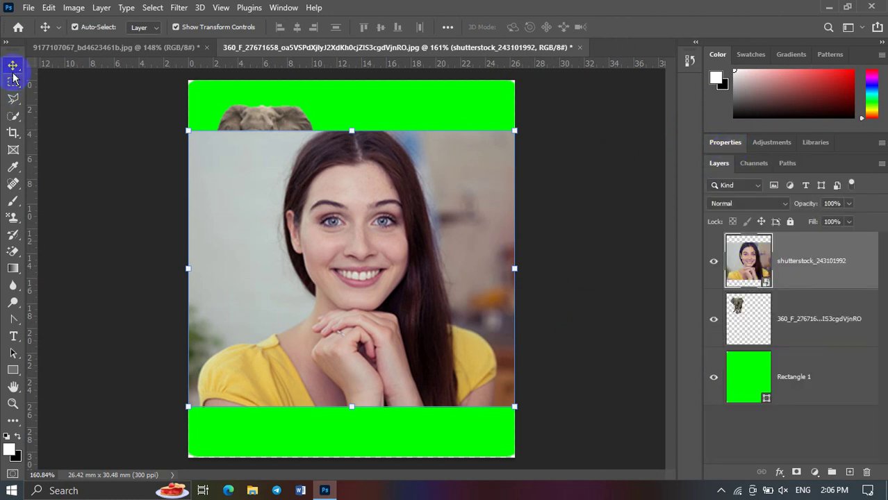
Step: Reopen the woman smart object's Properties panel and review its options
{"action": "left_click", "coordinate": [92, 116]}
{"action": "left_click", "coordinate": [273, 188]}
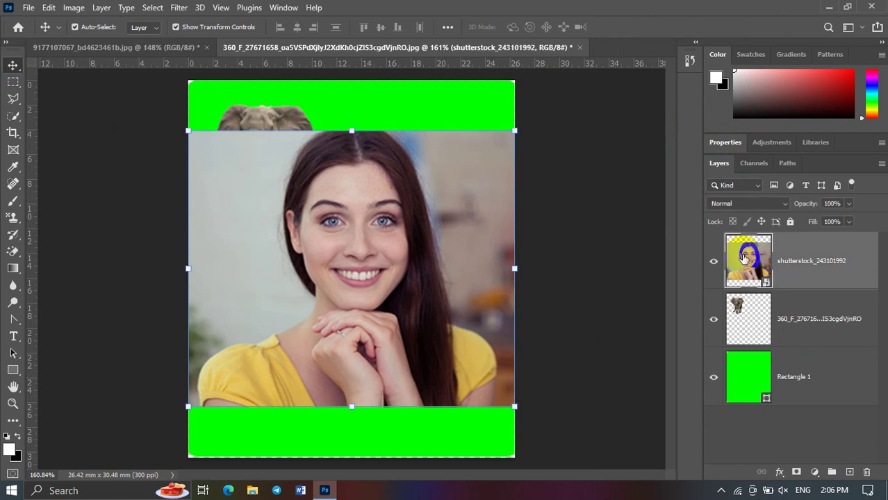
{"action": "right_click", "coordinate": [792, 266]}
{"action": "left_click", "coordinate": [764, 257]}
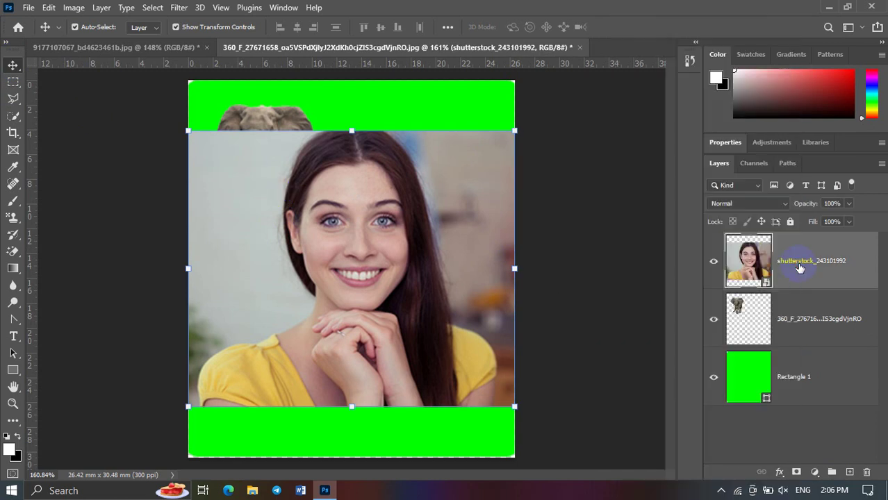
{"action": "left_click", "coordinate": [719, 143]}
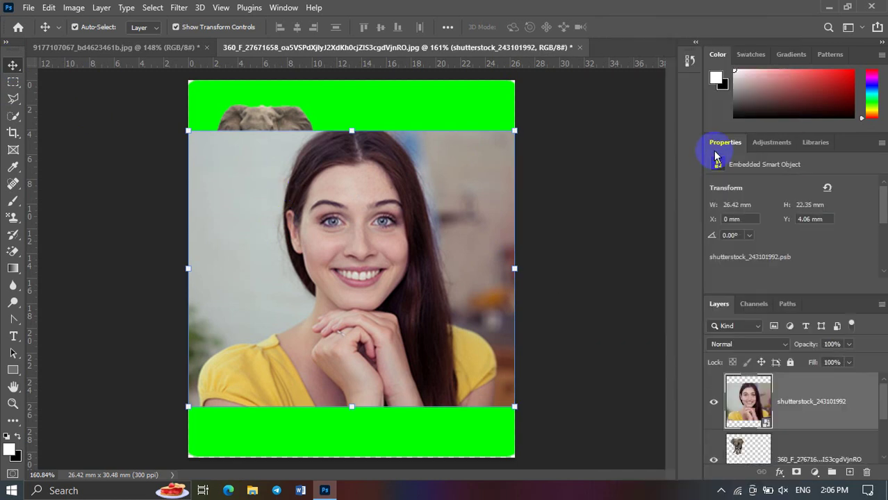
{"action": "scroll", "coordinate": [756, 235], "scroll_direction": "down", "scroll_amount": 2}
{"action": "scroll", "coordinate": [756, 235], "scroll_direction": "down", "scroll_amount": 2}
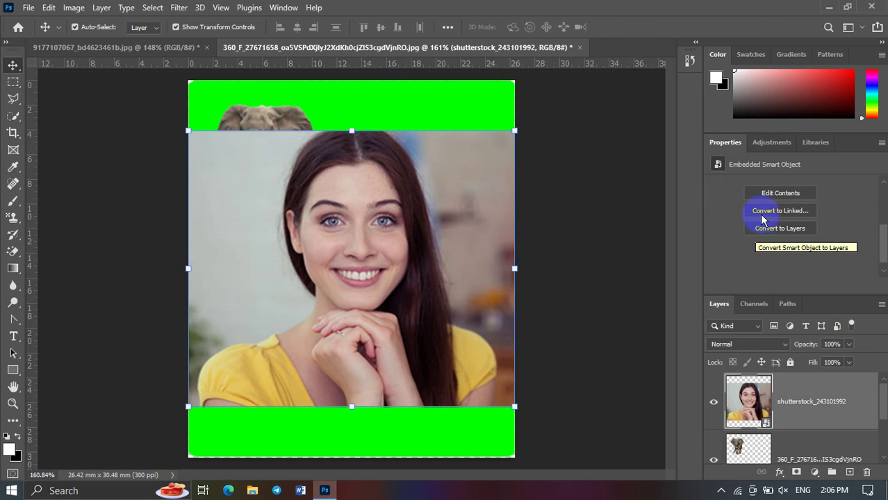
{"action": "left_click", "coordinate": [761, 234]}
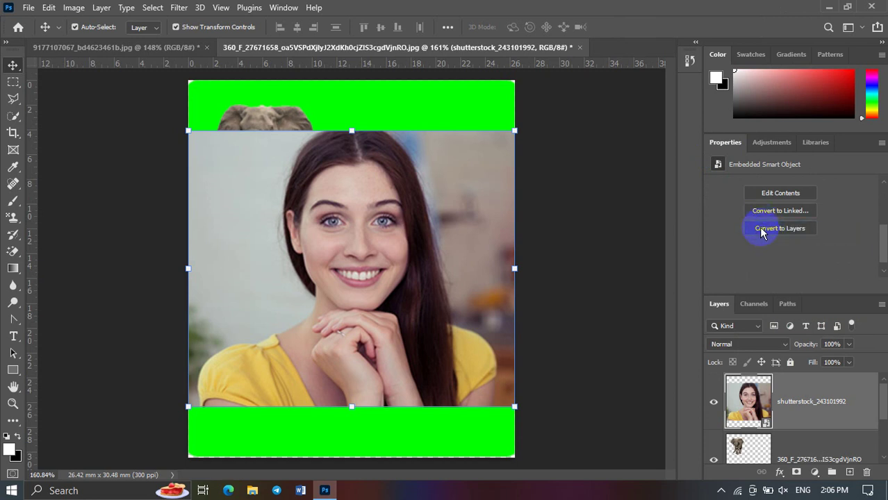
{"action": "left_click", "coordinate": [753, 318]}
{"action": "scroll", "coordinate": [771, 257], "scroll_direction": "down", "scroll_amount": 1}
{"action": "scroll", "coordinate": [771, 258], "scroll_direction": "down", "scroll_amount": 1}
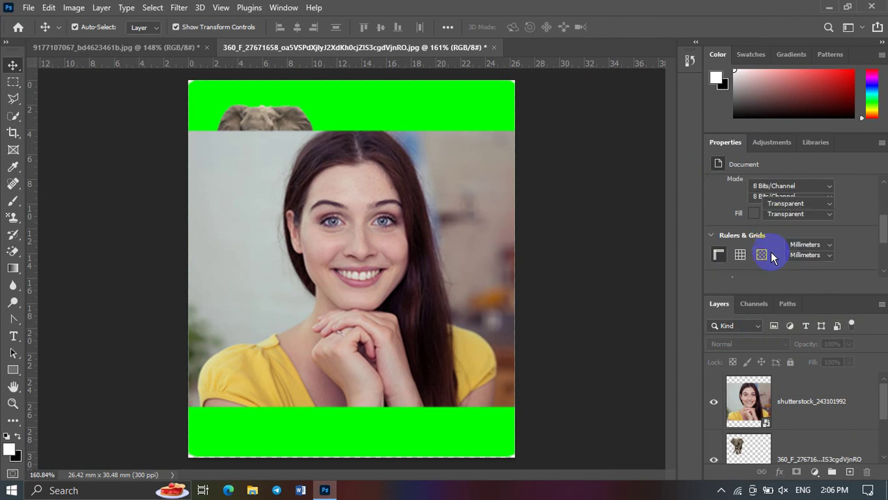
{"action": "scroll", "coordinate": [771, 257], "scroll_direction": "down", "scroll_amount": 2}
{"action": "scroll", "coordinate": [771, 257], "scroll_direction": "down", "scroll_amount": 1}
{"action": "scroll", "coordinate": [771, 258], "scroll_direction": "up", "scroll_amount": 2}
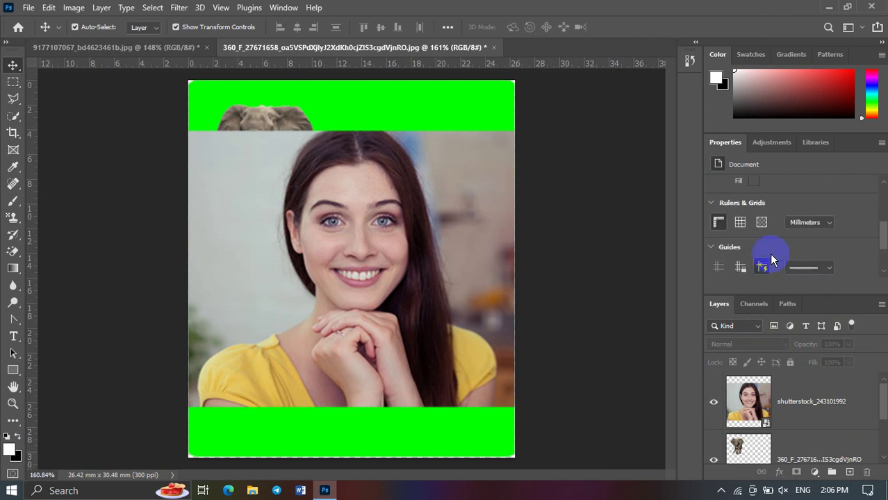
Step: Delete the woman layer and open shutterstock_243101992.jpg as its own document
{"action": "left_click", "coordinate": [423, 234]}
{"action": "key", "text": "Delete"}
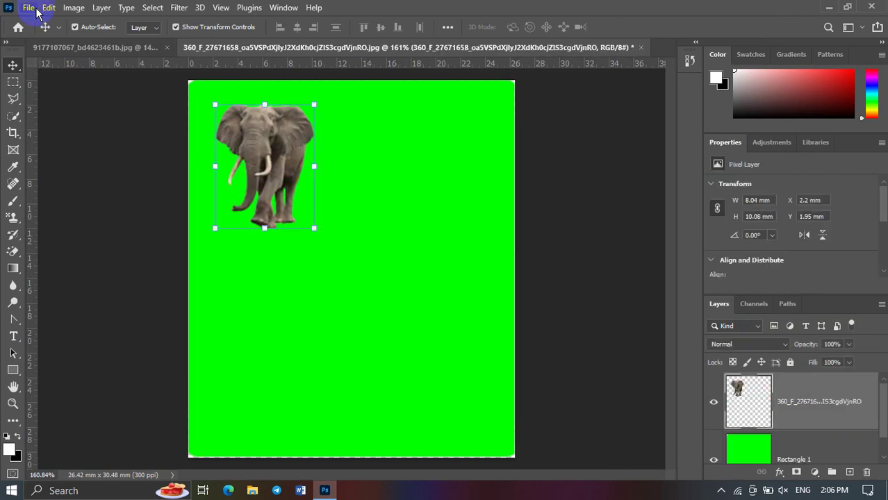
{"action": "left_click", "coordinate": [29, 7]}
{"action": "left_click", "coordinate": [96, 52]}
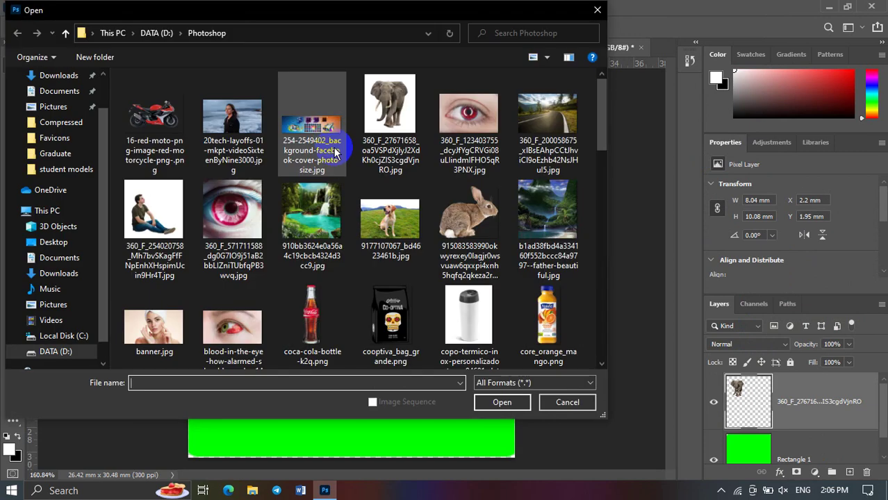
{"action": "scroll", "coordinate": [407, 275], "scroll_direction": "down", "scroll_amount": 5}
{"action": "scroll", "coordinate": [396, 281], "scroll_direction": "down", "scroll_amount": 5}
{"action": "left_click", "coordinate": [322, 248]}
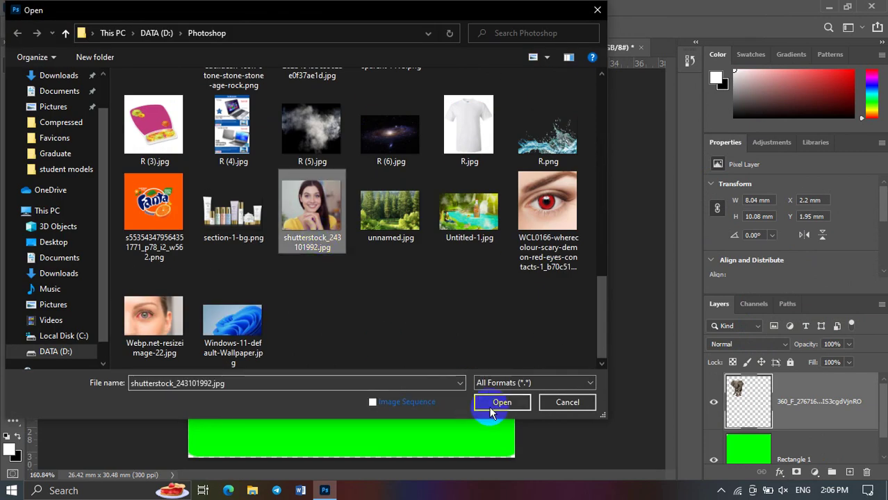
{"action": "left_click", "coordinate": [495, 405]}
Step: Unlock the portrait's Background into editable Layer 0
{"action": "scroll", "coordinate": [745, 234], "scroll_direction": "down", "scroll_amount": 3}
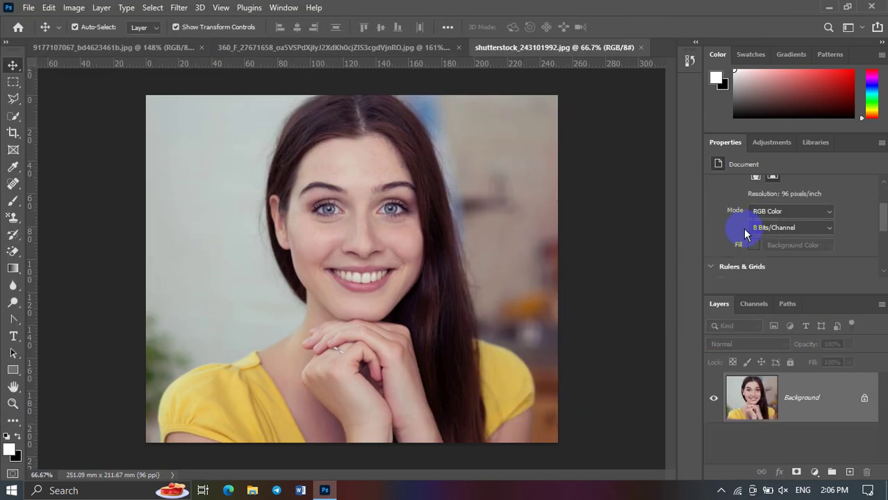
{"action": "scroll", "coordinate": [742, 228], "scroll_direction": "down", "scroll_amount": 3}
{"action": "scroll", "coordinate": [743, 228], "scroll_direction": "up", "scroll_amount": 4}
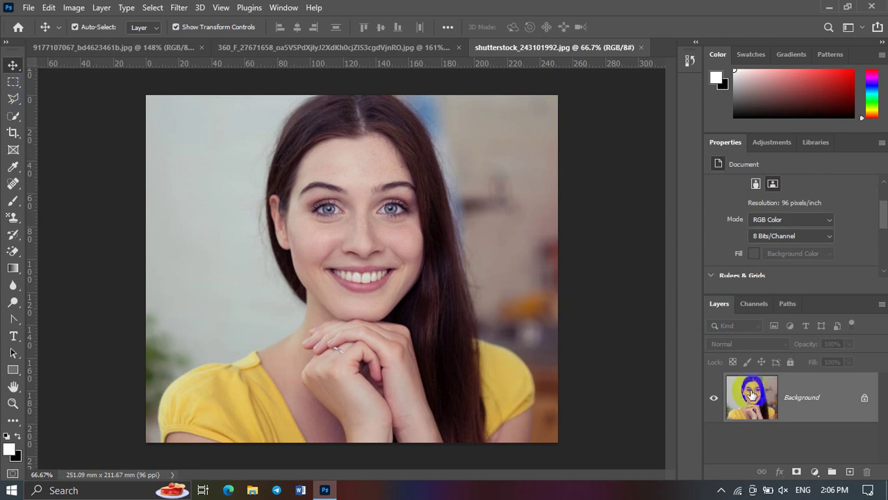
{"action": "left_click", "coordinate": [865, 398]}
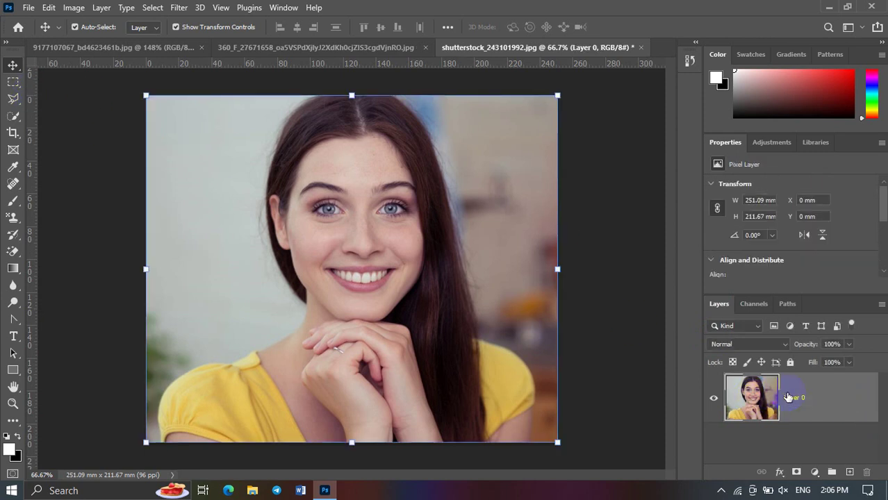
{"action": "scroll", "coordinate": [753, 247], "scroll_direction": "down", "scroll_amount": 2}
{"action": "scroll", "coordinate": [753, 247], "scroll_direction": "down", "scroll_amount": 3}
{"action": "scroll", "coordinate": [753, 247], "scroll_direction": "down", "scroll_amount": 1}
{"action": "scroll", "coordinate": [753, 250], "scroll_direction": "up", "scroll_amount": 2}
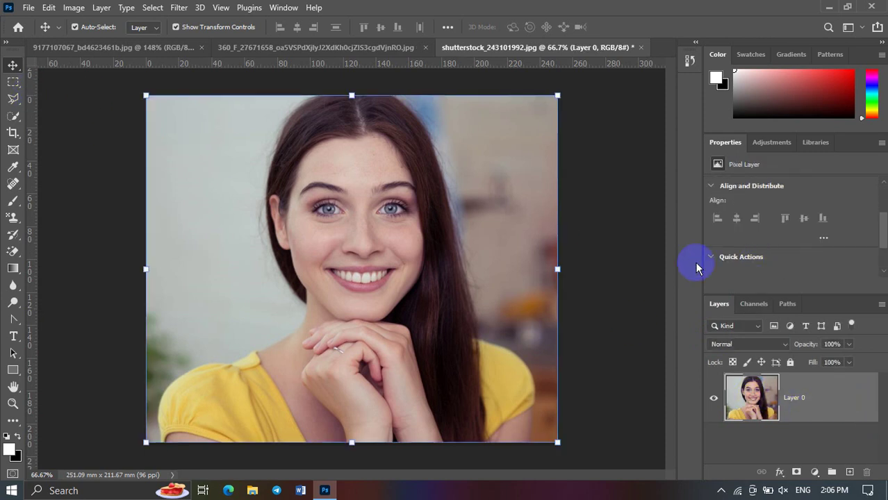
Step: Mask out the portrait's backdrop using Quick Actions Remove Background on Layer 0
{"action": "left_click", "coordinate": [653, 251]}
{"action": "scroll", "coordinate": [788, 241], "scroll_direction": "down", "scroll_amount": 2}
{"action": "scroll", "coordinate": [785, 242], "scroll_direction": "down", "scroll_amount": 3}
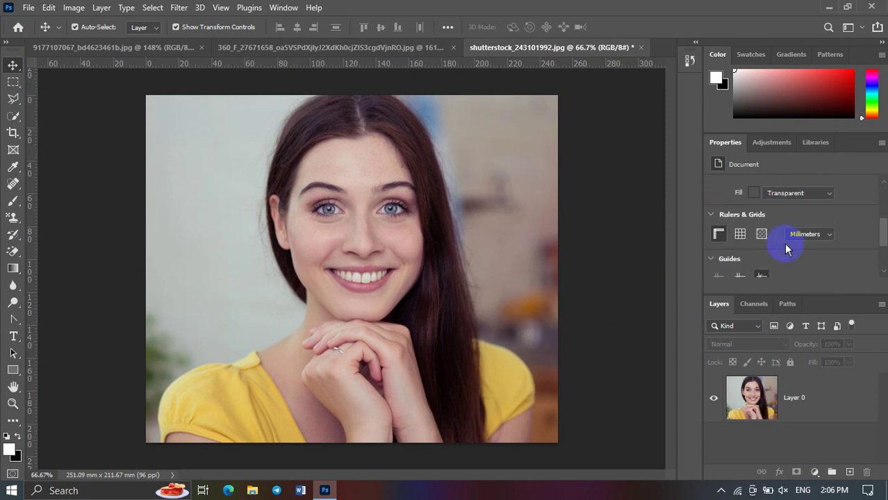
{"action": "scroll", "coordinate": [787, 253], "scroll_direction": "down", "scroll_amount": 2}
{"action": "left_click", "coordinate": [751, 397]}
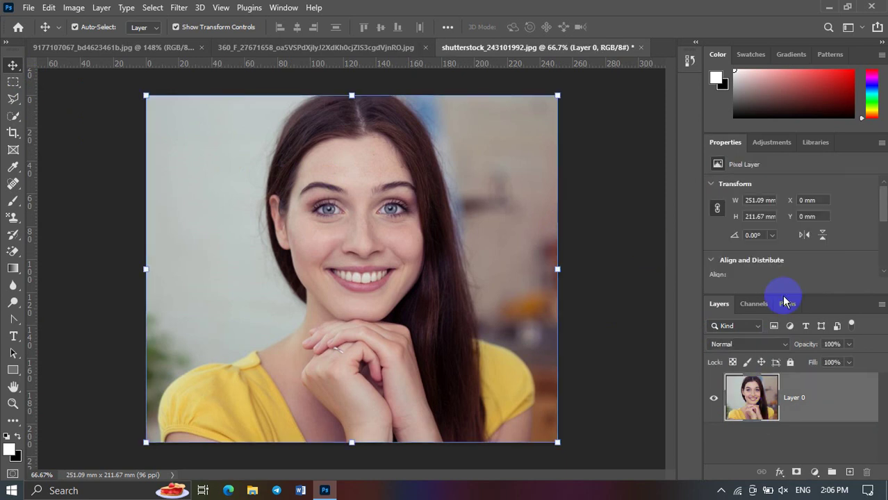
{"action": "scroll", "coordinate": [783, 289], "scroll_direction": "down", "scroll_amount": 3}
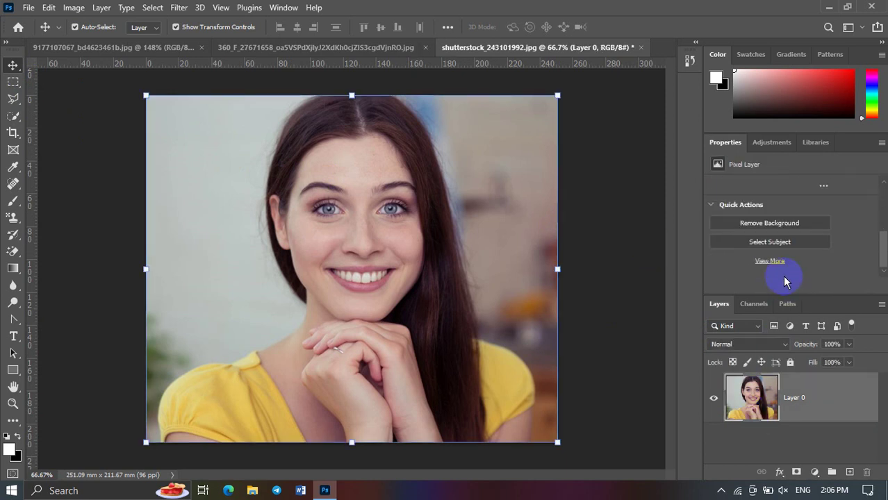
{"action": "left_click", "coordinate": [781, 229]}
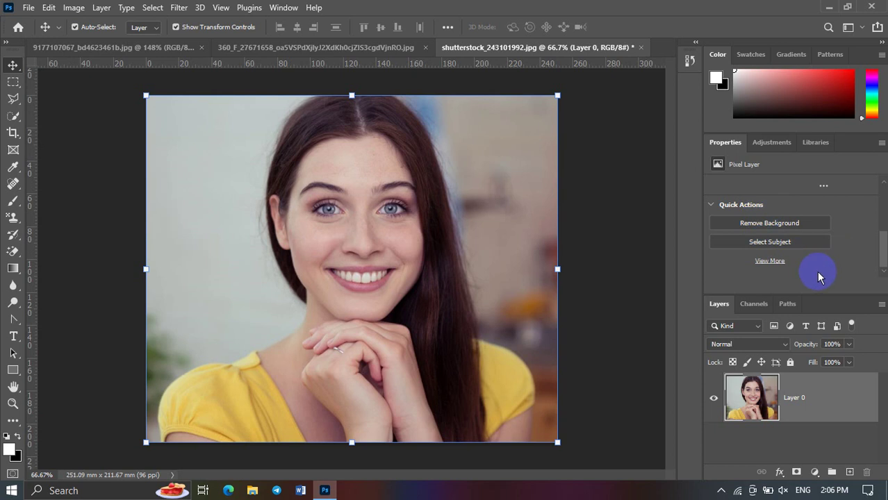
{"action": "left_click", "coordinate": [776, 224]}
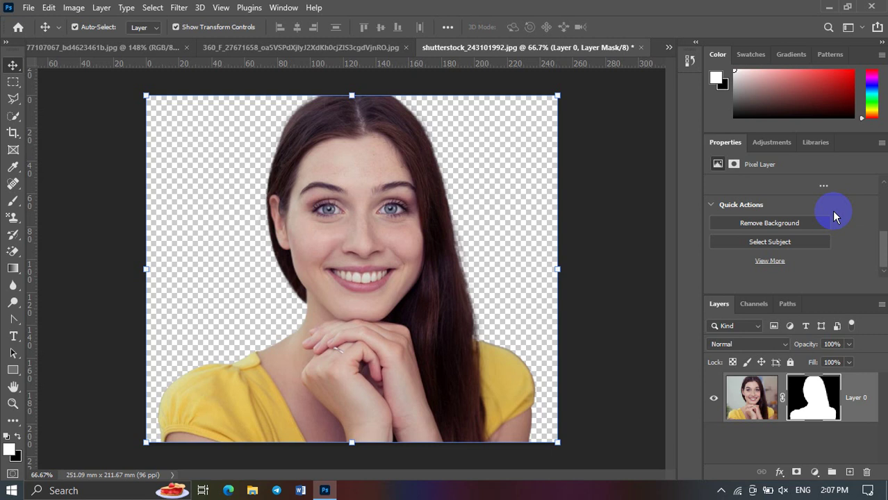
Step: Clear the portrait's transform handles and toggle its layer selection
{"action": "left_click", "coordinate": [505, 207]}
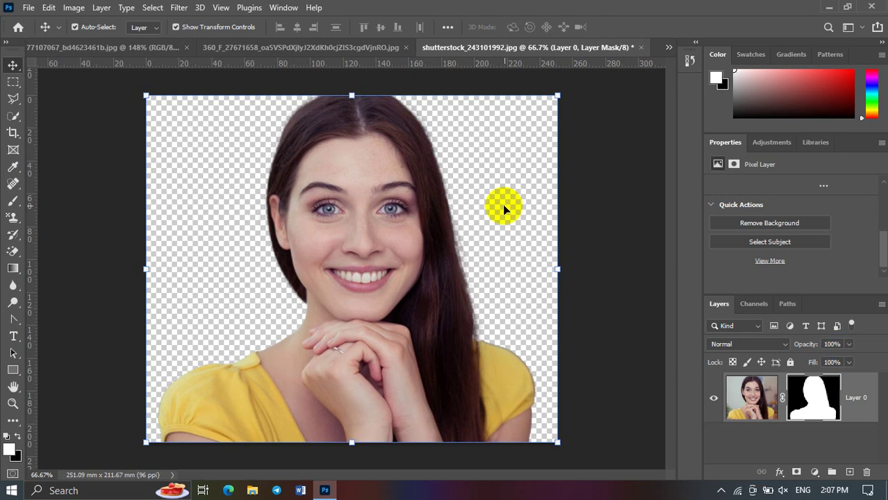
{"action": "left_click", "coordinate": [588, 207]}
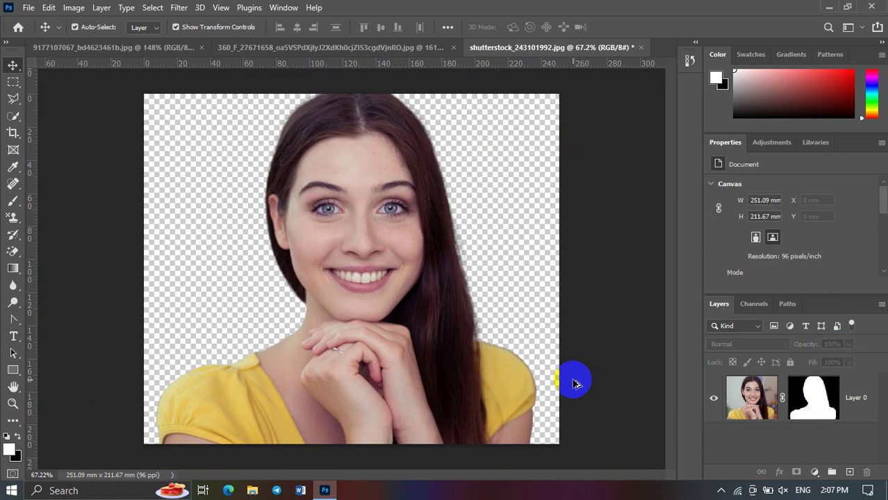
{"action": "scroll", "coordinate": [574, 382], "scroll_direction": "down", "scroll_amount": 1}
{"action": "left_click", "coordinate": [393, 305]}
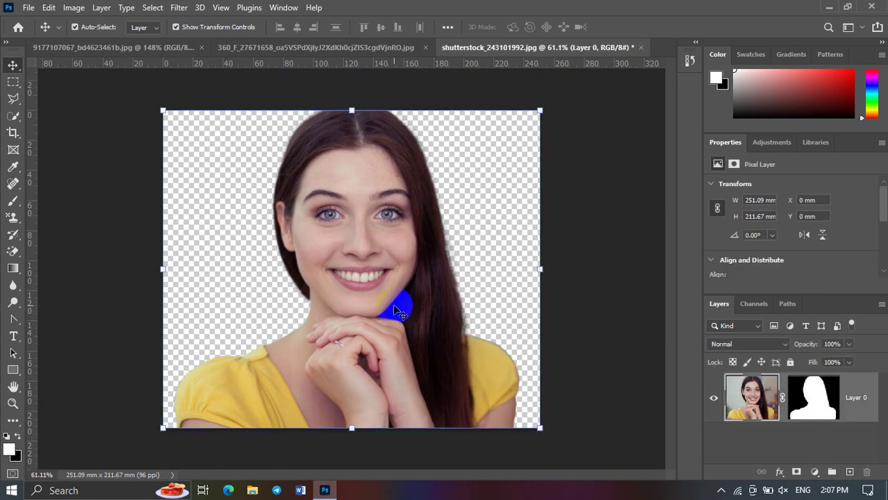
{"action": "left_click", "coordinate": [611, 155]}
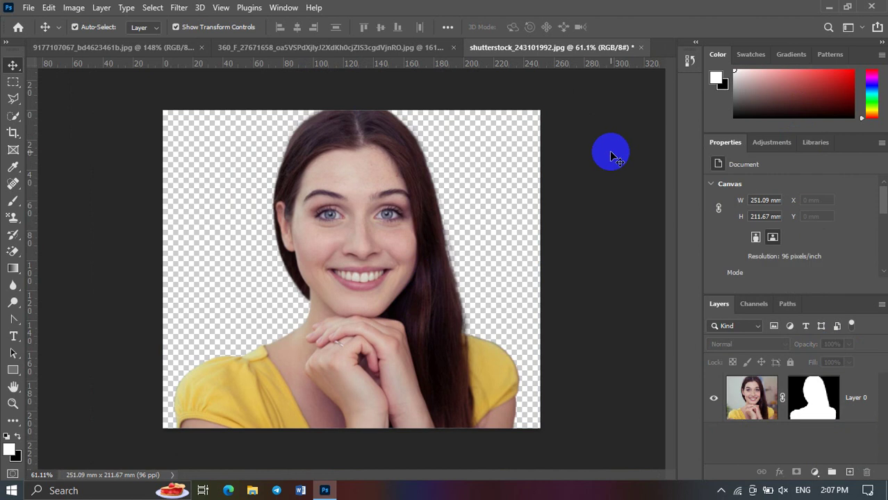
{"action": "left_click", "coordinate": [153, 8]}
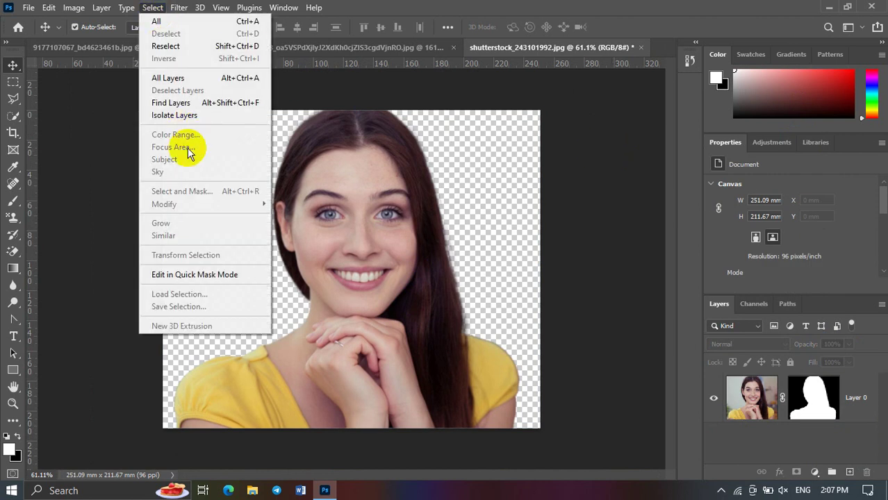
{"action": "left_click", "coordinate": [298, 169]}
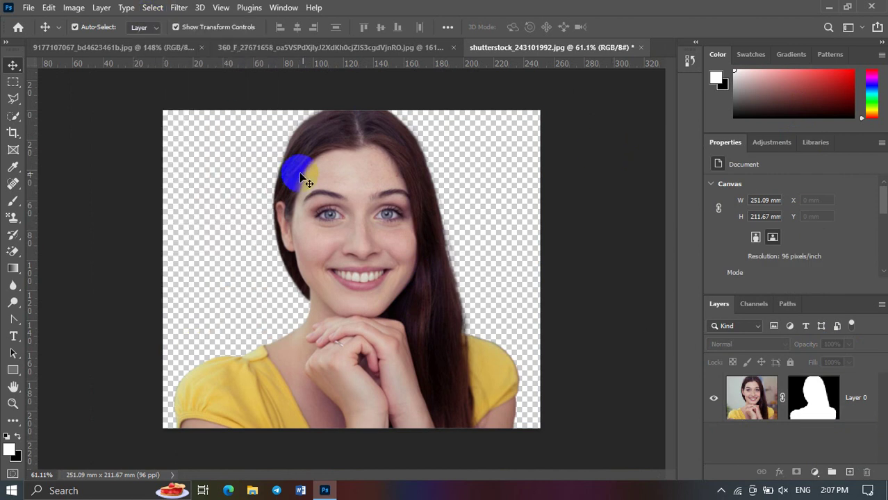
{"action": "left_click", "coordinate": [376, 189]}
{"action": "left_click", "coordinate": [619, 149]}
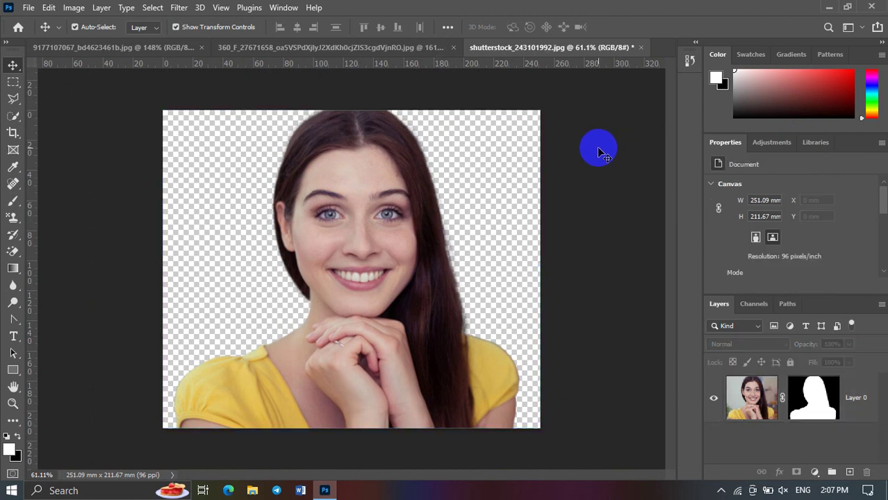
Step: Reopen the shutterstock portrait, then switch back to the green elephant composite
{"action": "left_click", "coordinate": [29, 9]}
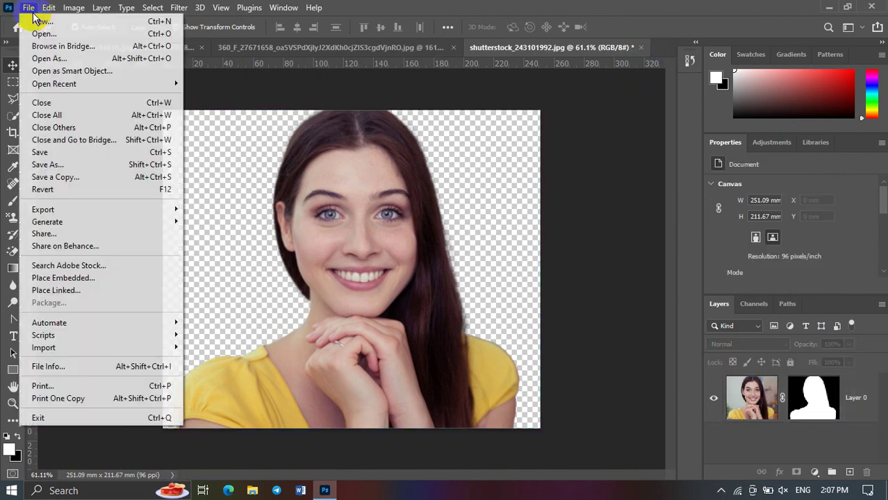
{"action": "left_click", "coordinate": [44, 33]}
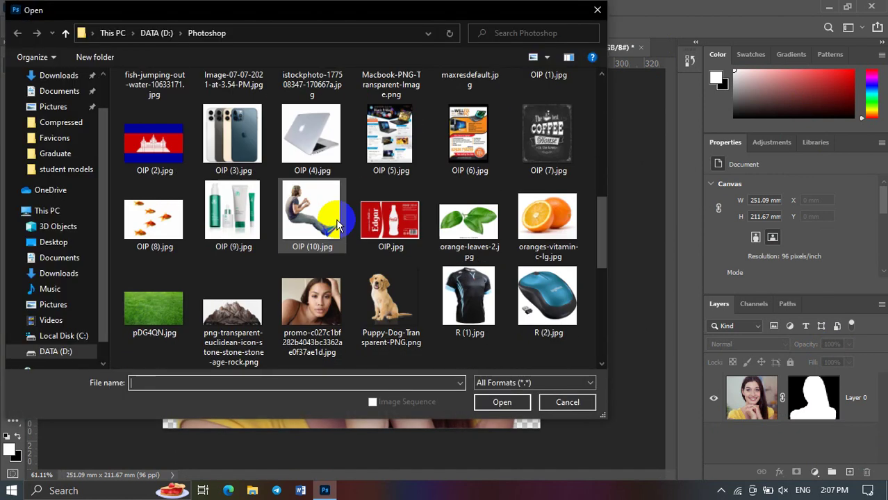
{"action": "scroll", "coordinate": [337, 215], "scroll_direction": "down", "scroll_amount": 5}
{"action": "left_click", "coordinate": [335, 212]}
{"action": "left_click", "coordinate": [501, 402]}
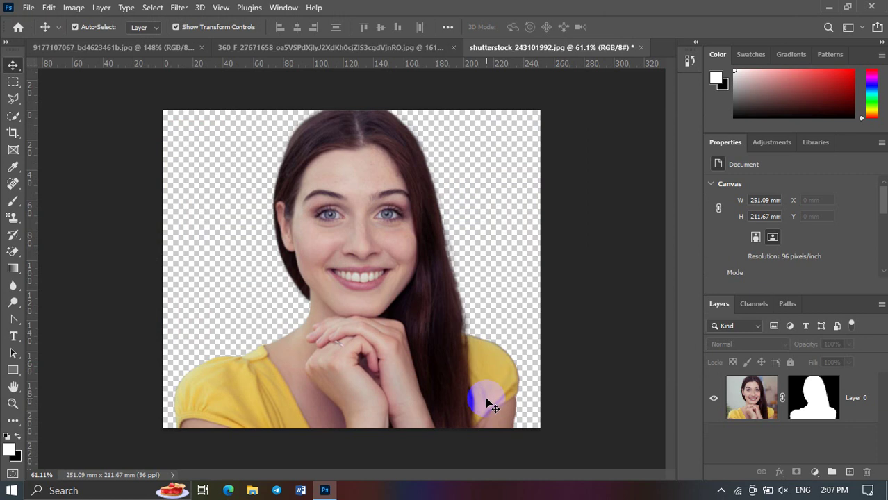
{"action": "left_click", "coordinate": [416, 48]}
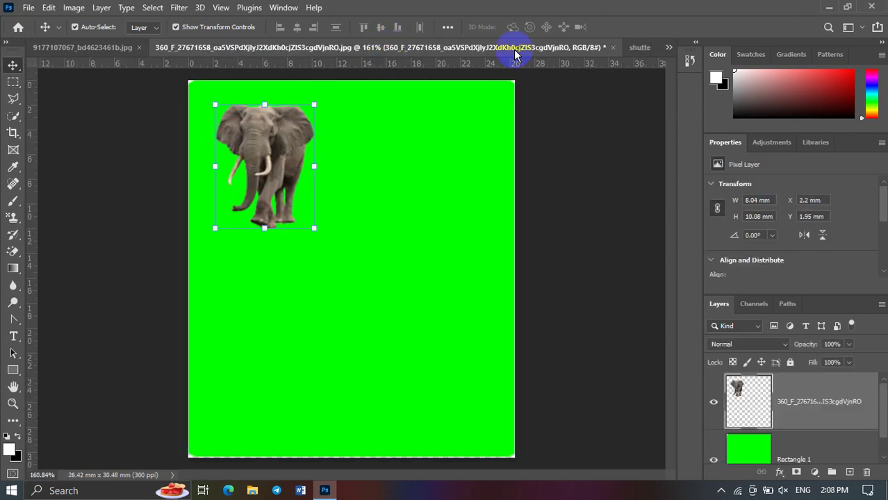
Step: Place the shutterstock portrait as an embedded smart object in the green composite and commit it
{"action": "left_click", "coordinate": [28, 8]}
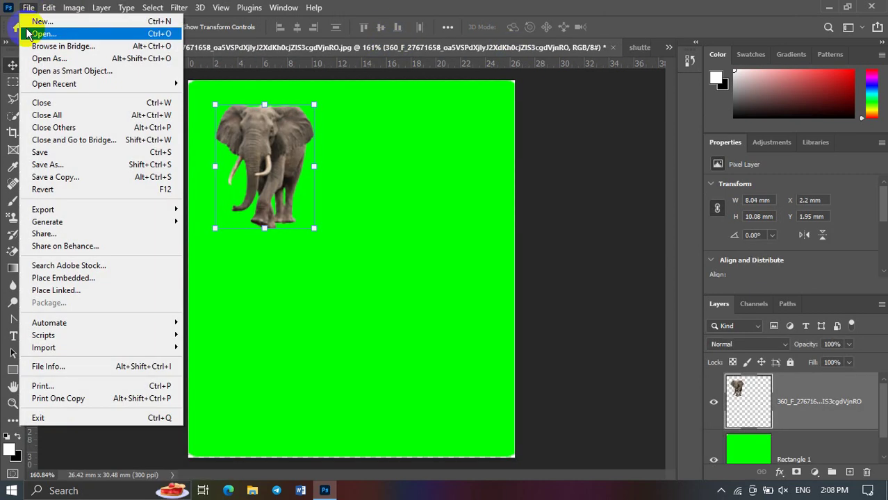
{"action": "left_click", "coordinate": [61, 278]}
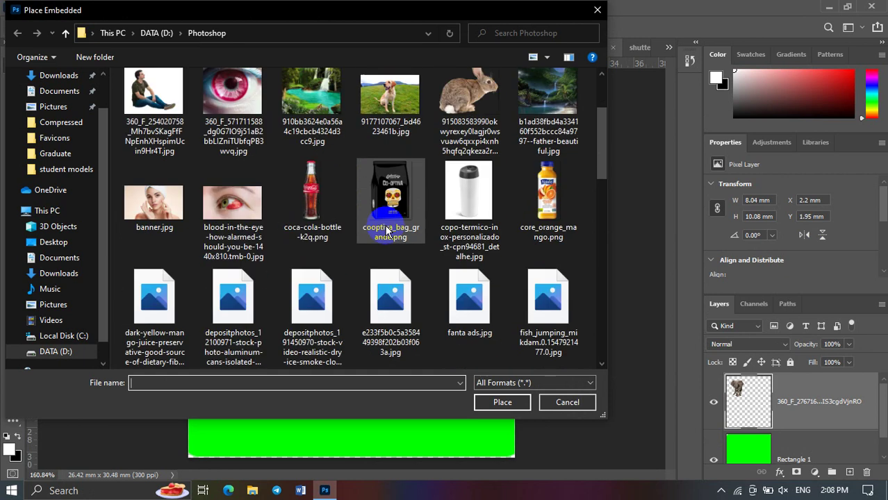
{"action": "scroll", "coordinate": [387, 231], "scroll_direction": "down", "scroll_amount": 15}
{"action": "left_click", "coordinate": [312, 208]}
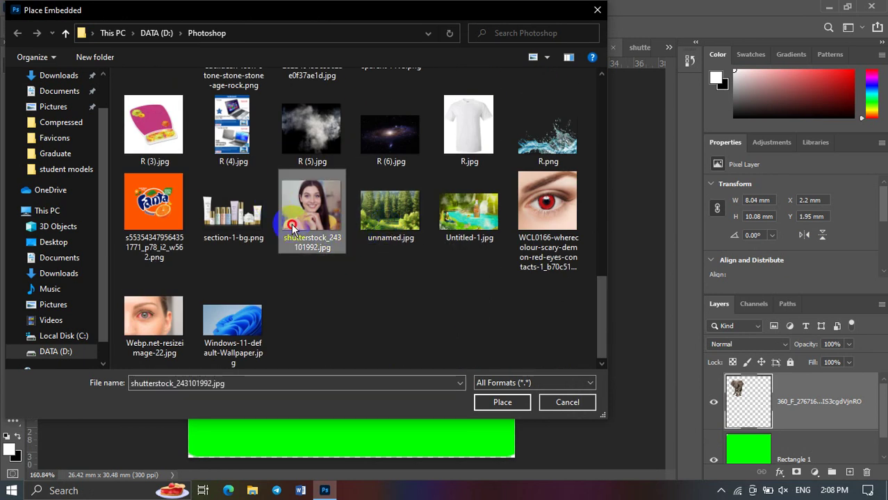
{"action": "left_click", "coordinate": [491, 402]}
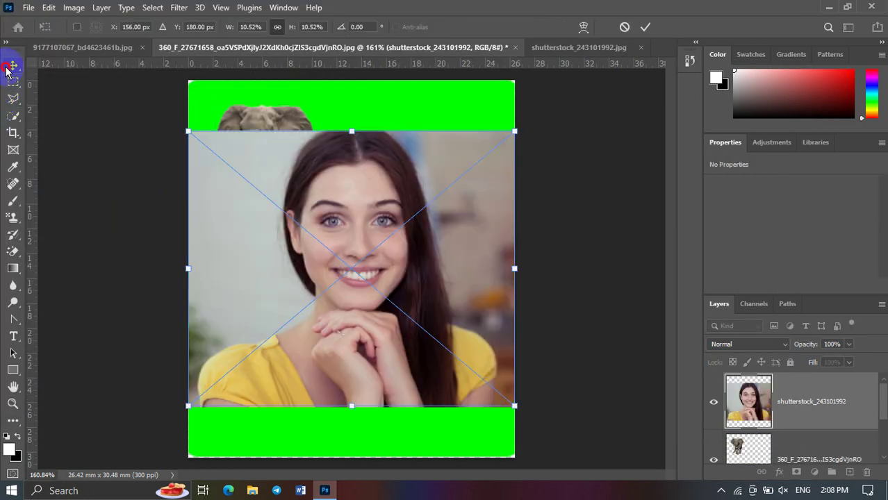
{"action": "left_click", "coordinate": [8, 67]}
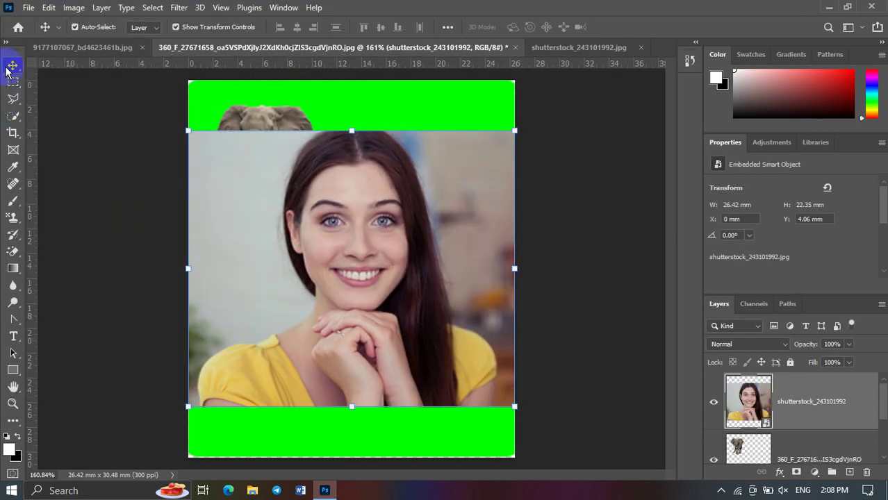
Step: Select the woman with Select > Subject and convert the selection into a layer mask
{"action": "left_click", "coordinate": [153, 8]}
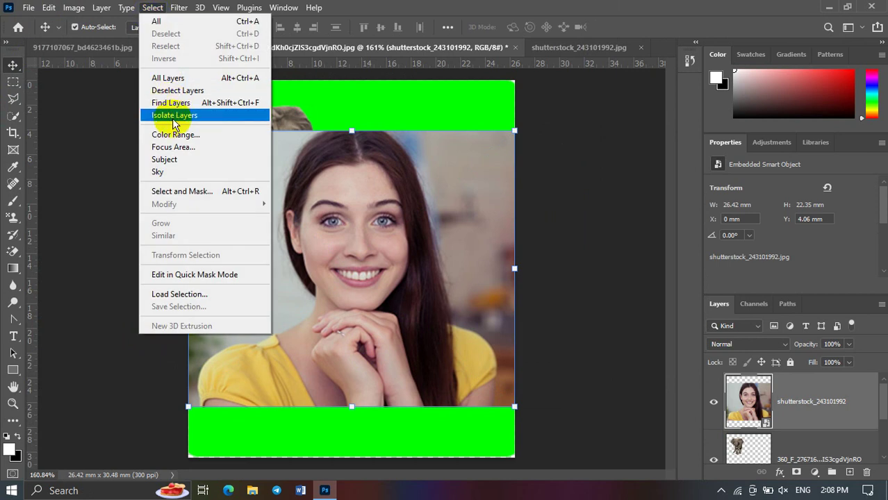
{"action": "left_click", "coordinate": [184, 160]}
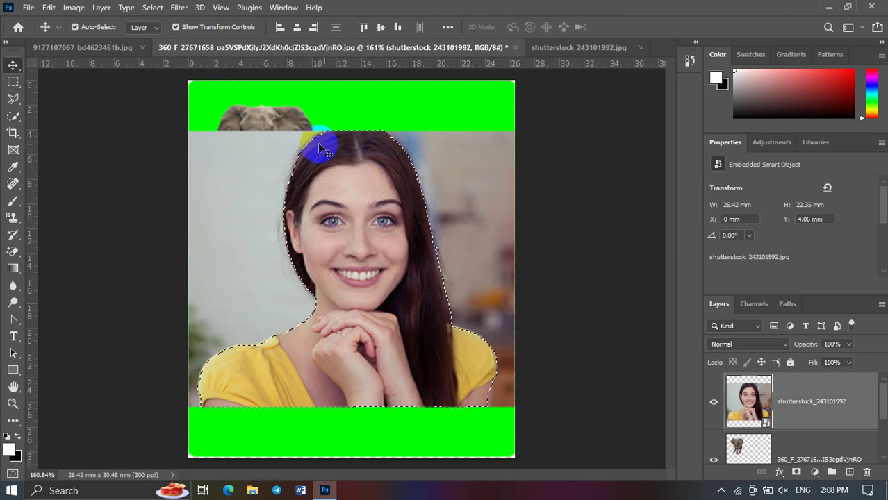
{"action": "left_click", "coordinate": [797, 473]}
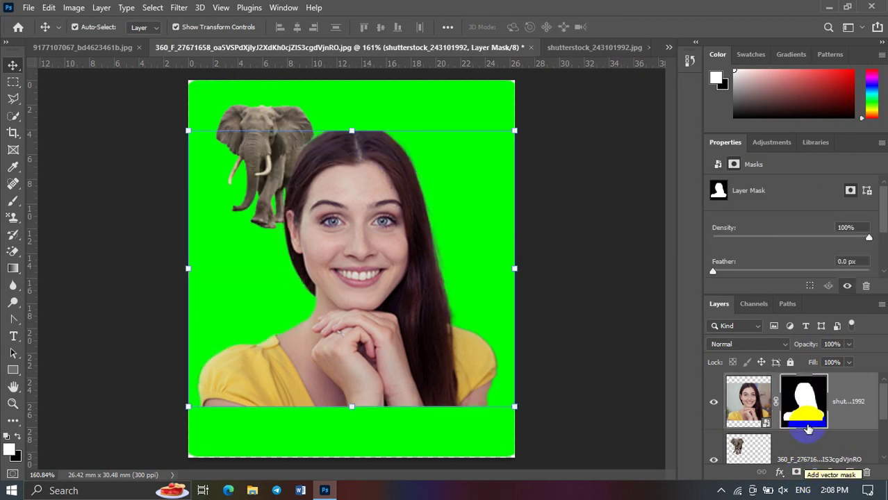
{"action": "left_click", "coordinate": [806, 418]}
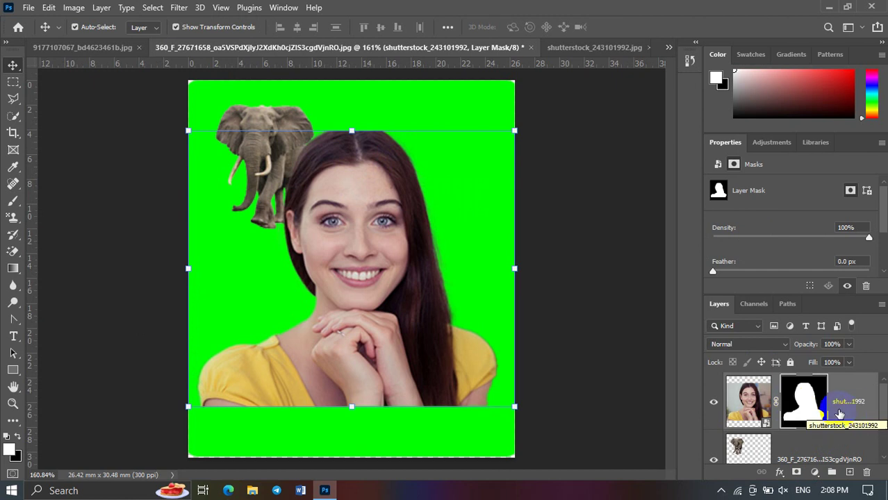
Step: Drag the masked woman layer from the shutterstock document into the elephant composite
{"action": "left_click", "coordinate": [748, 403]}
{"action": "left_click", "coordinate": [788, 401]}
{"action": "left_click", "coordinate": [591, 47]}
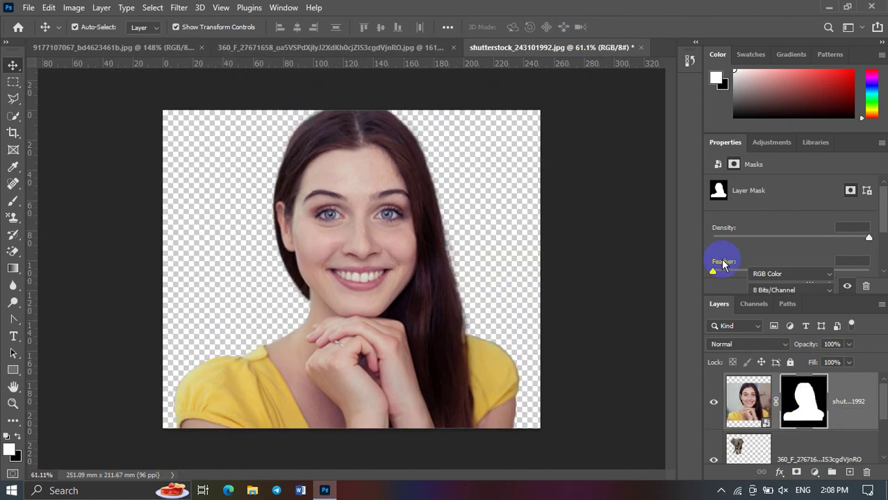
{"action": "left_click", "coordinate": [838, 400]}
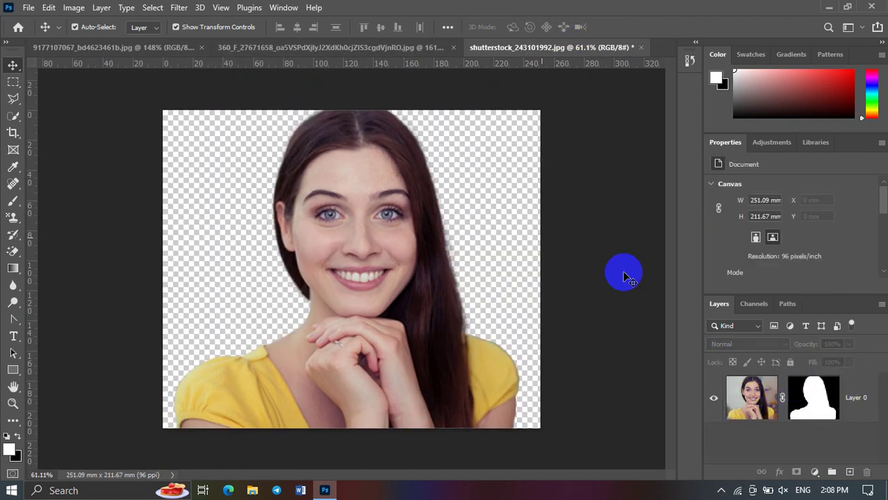
{"action": "left_click_drag", "start_coordinate": [839, 400], "coordinate": [384, 52]}
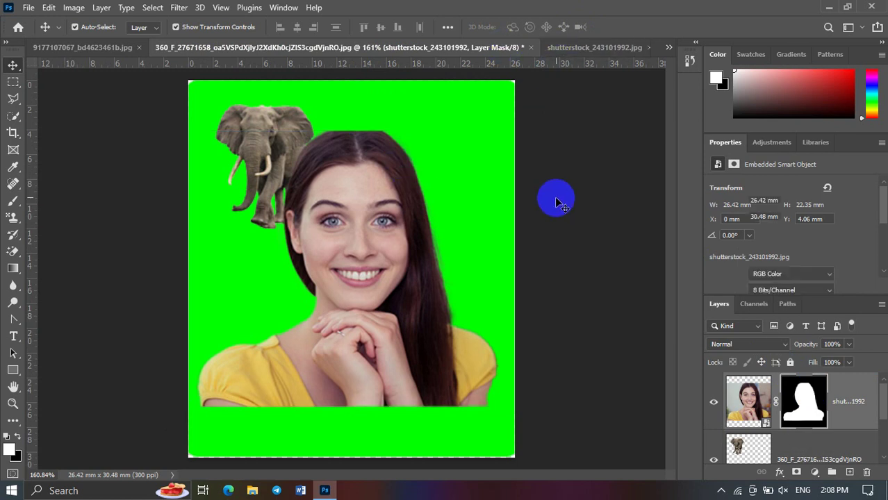
{"action": "left_click", "coordinate": [555, 197]}
{"action": "left_click", "coordinate": [460, 215]}
Step: In the shutterstock document, open Layer 0's mask in Select and Mask
{"action": "left_click", "coordinate": [566, 48]}
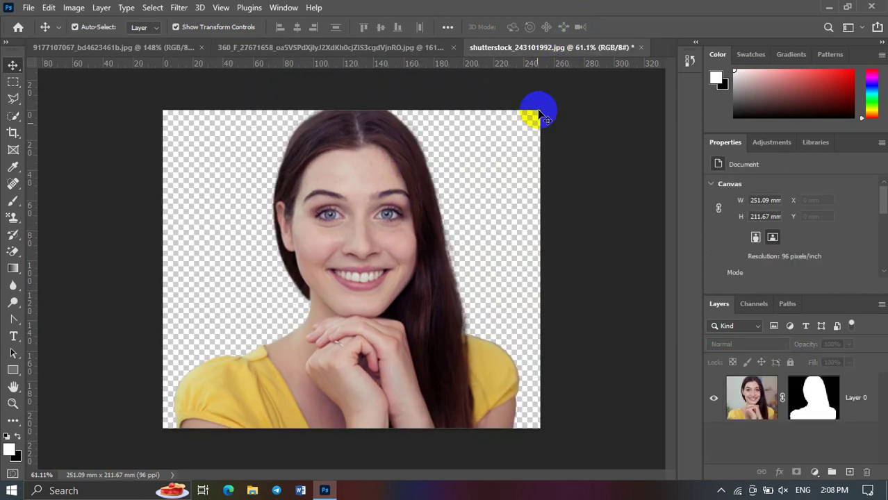
{"action": "left_click", "coordinate": [446, 283]}
{"action": "left_click", "coordinate": [808, 397]}
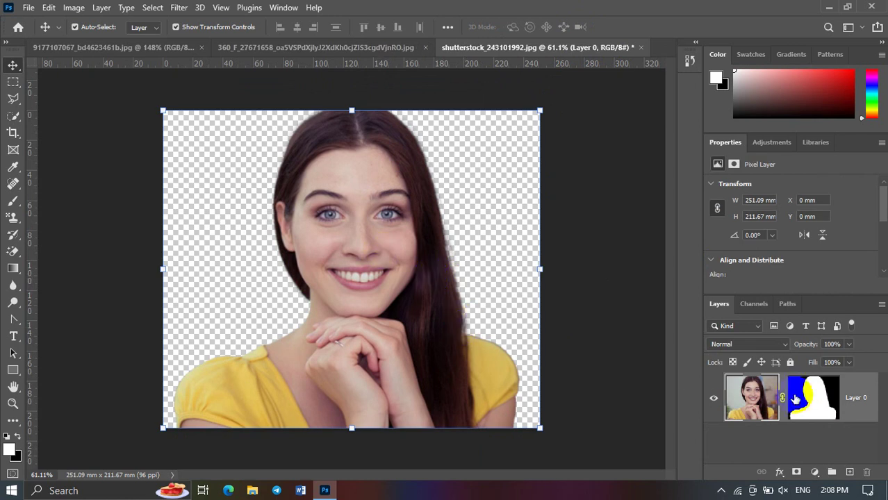
{"action": "double_click", "coordinate": [807, 398]}
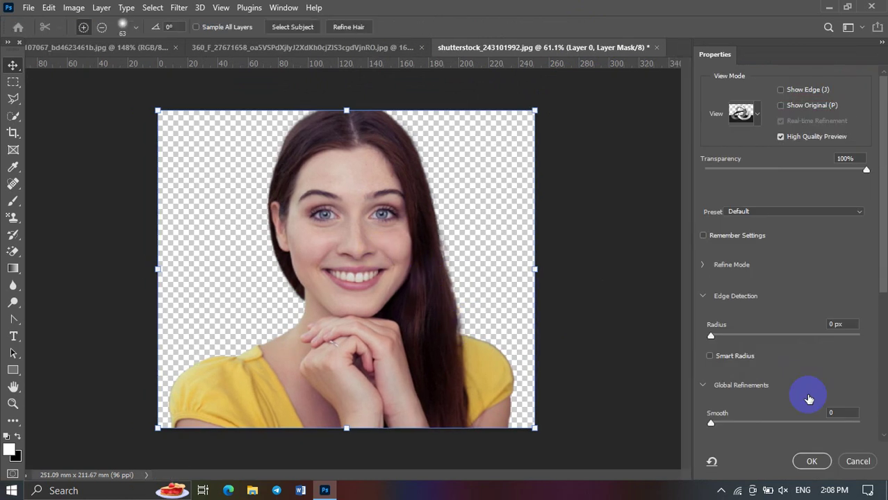
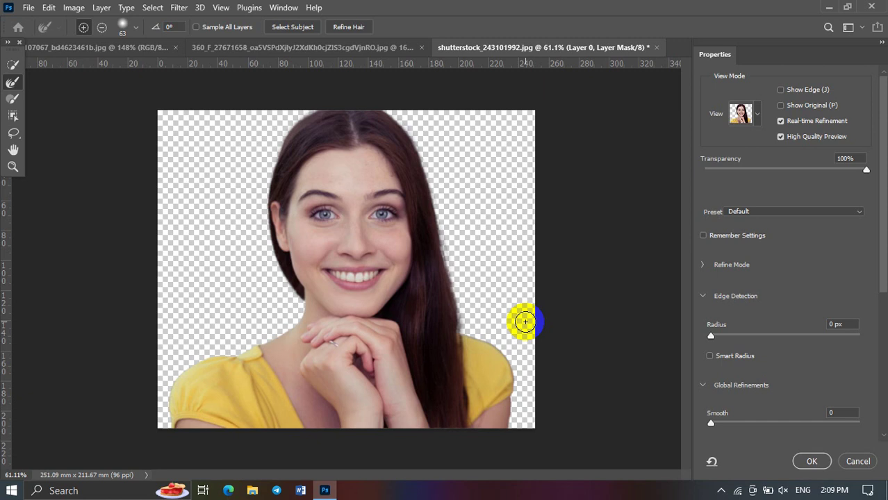
Step: Refine the right hair edge in Black & White view, then return to Onion Skin view
{"action": "left_click", "coordinate": [757, 117]}
{"action": "left_click", "coordinate": [735, 274]}
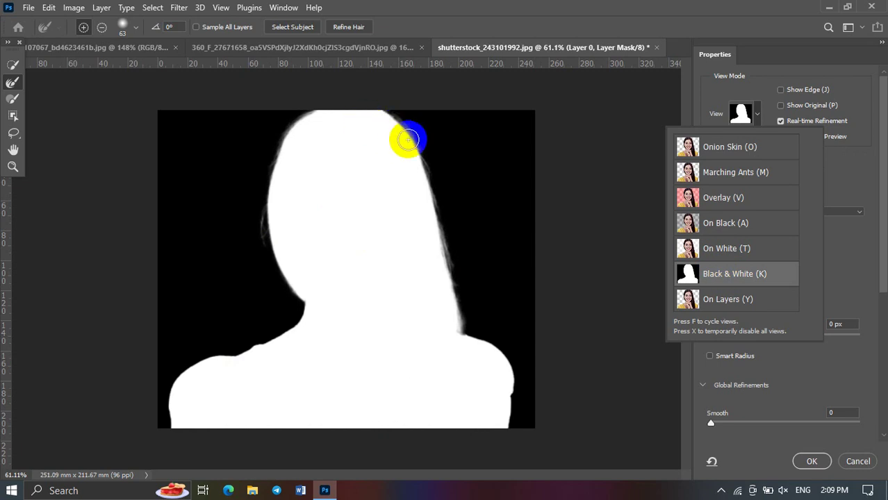
{"action": "left_click_drag", "start_coordinate": [363, 121], "coordinate": [437, 240]}
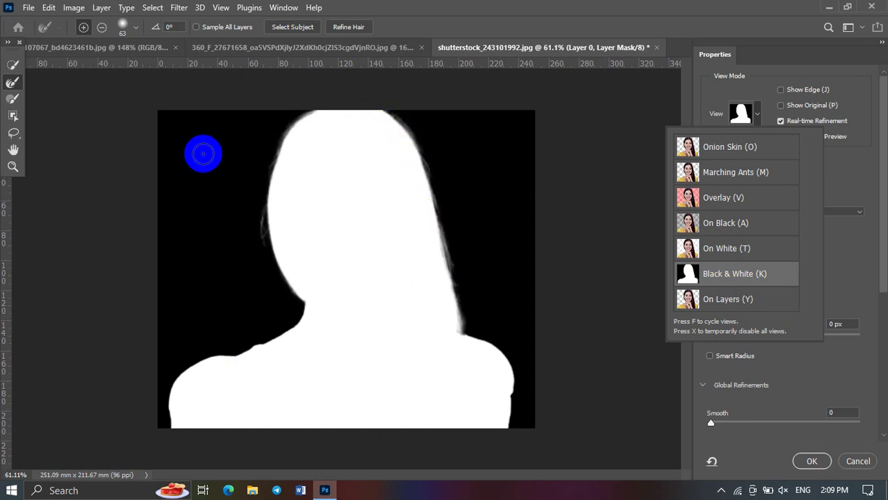
{"action": "left_click", "coordinate": [417, 174]}
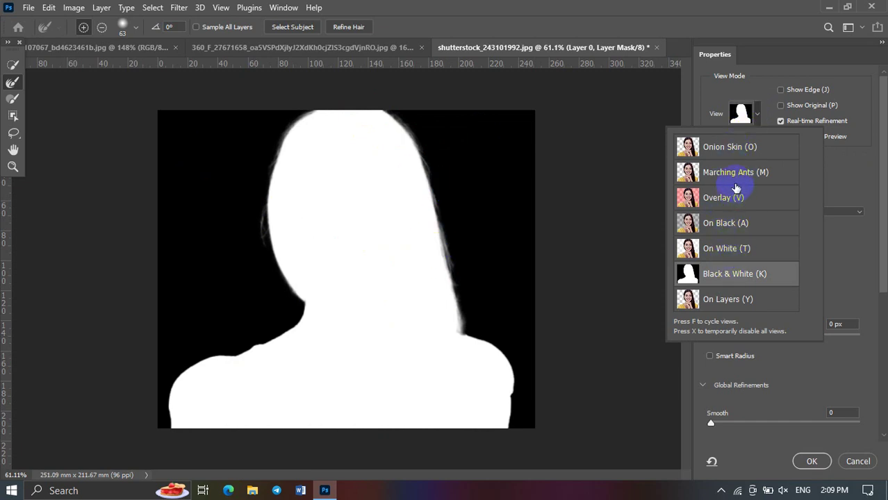
{"action": "left_click", "coordinate": [735, 152]}
{"action": "left_click", "coordinate": [631, 205]}
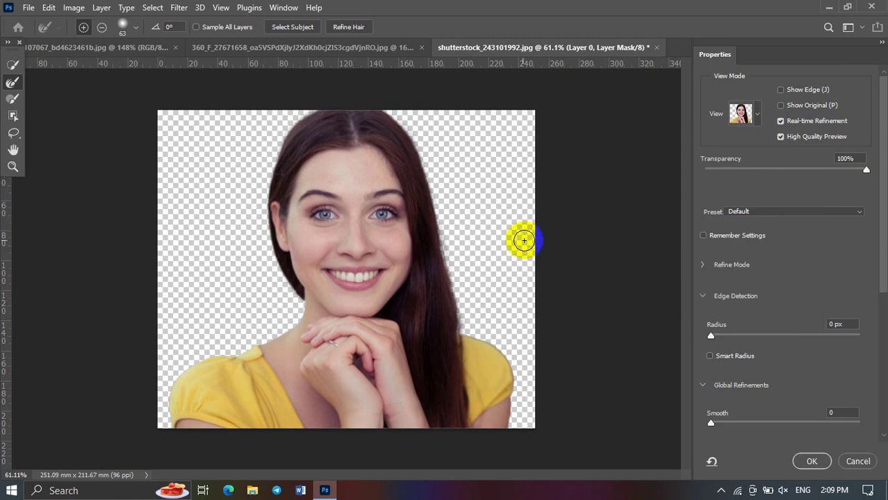
{"action": "scroll", "coordinate": [462, 247], "scroll_direction": "up", "scroll_amount": 3}
{"action": "scroll", "coordinate": [283, 154], "scroll_direction": "up", "scroll_amount": 2}
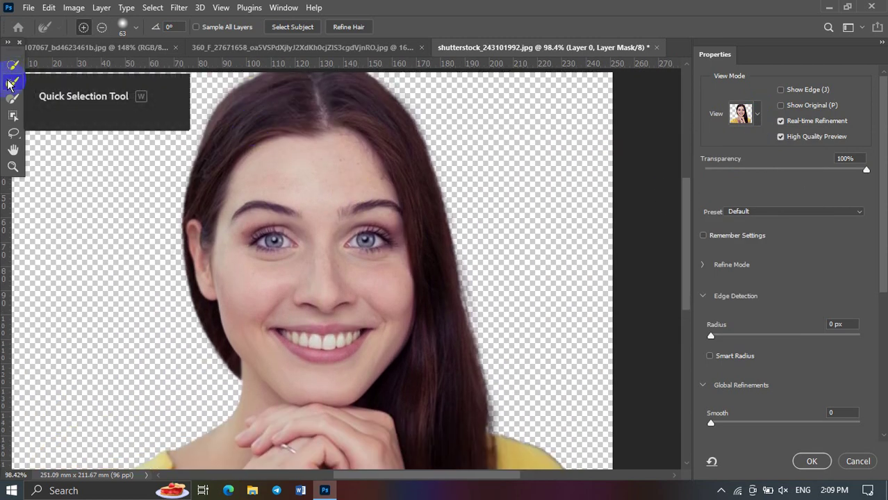
{"action": "left_click", "coordinate": [14, 150]}
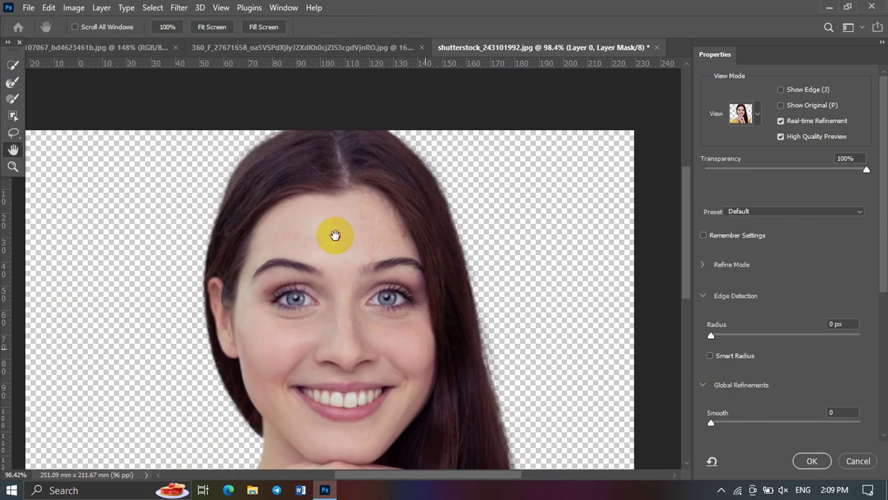
{"action": "mouse_move", "coordinate": [337, 235]}
{"action": "left_mouse_down"}
{"action": "mouse_move", "coordinate": [530, 253]}
{"action": "mouse_move", "coordinate": [347, 175]}
{"action": "left_mouse_up"}
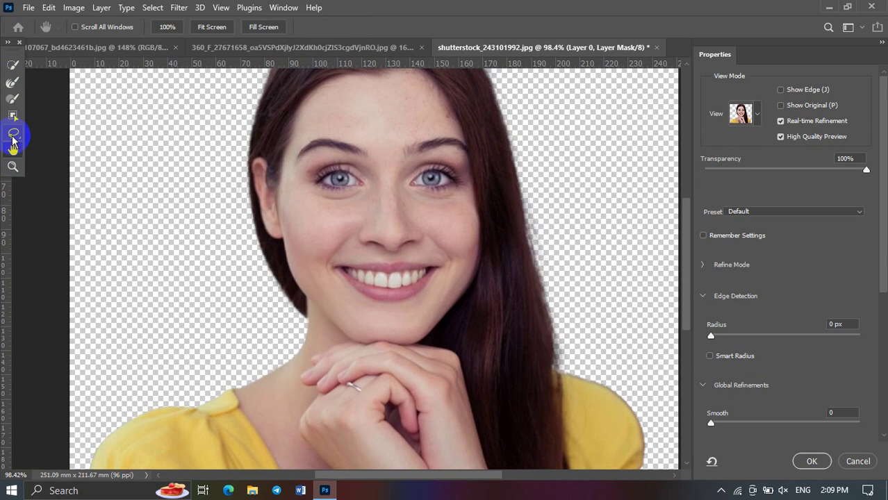
{"action": "left_click", "coordinate": [12, 135]}
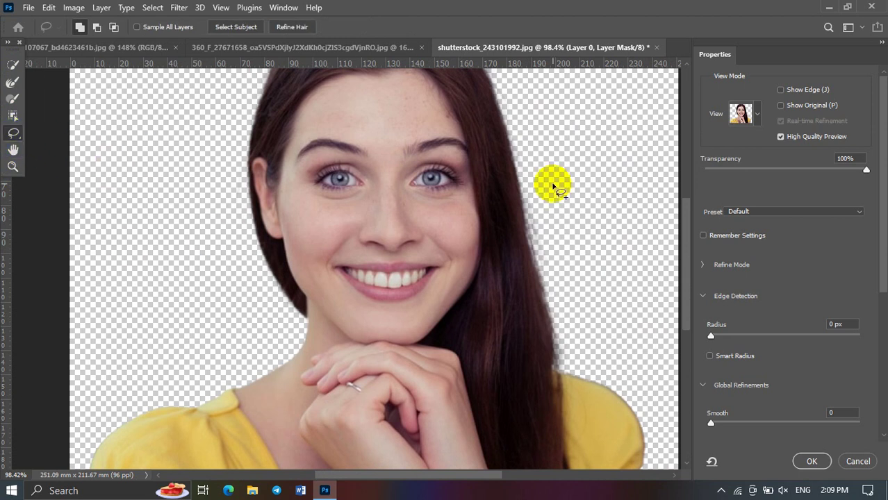
{"action": "left_click", "coordinate": [13, 116]}
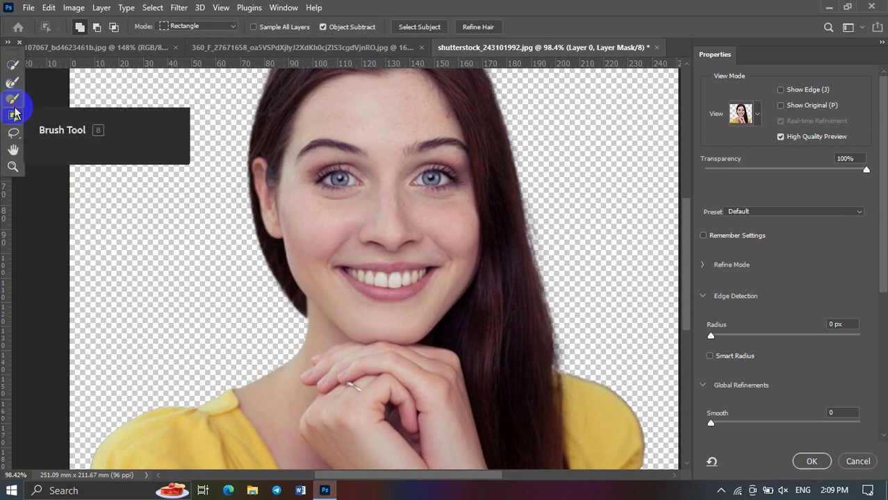
{"action": "left_click", "coordinate": [15, 86]}
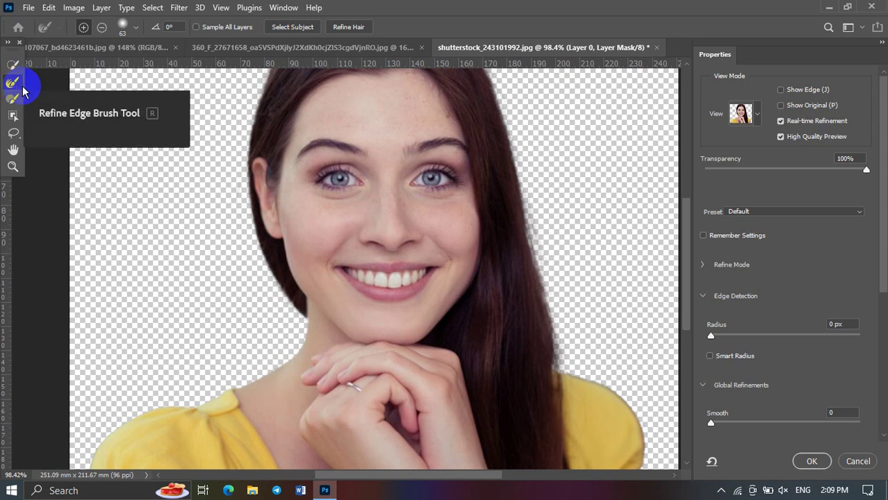
Step: Soften the upper right hair edge with the Refine Edge Brush
{"action": "left_click", "coordinate": [23, 88]}
{"action": "scroll", "coordinate": [505, 184], "scroll_direction": "up", "scroll_amount": 2}
{"action": "scroll", "coordinate": [521, 167], "scroll_direction": "up", "scroll_amount": 3}
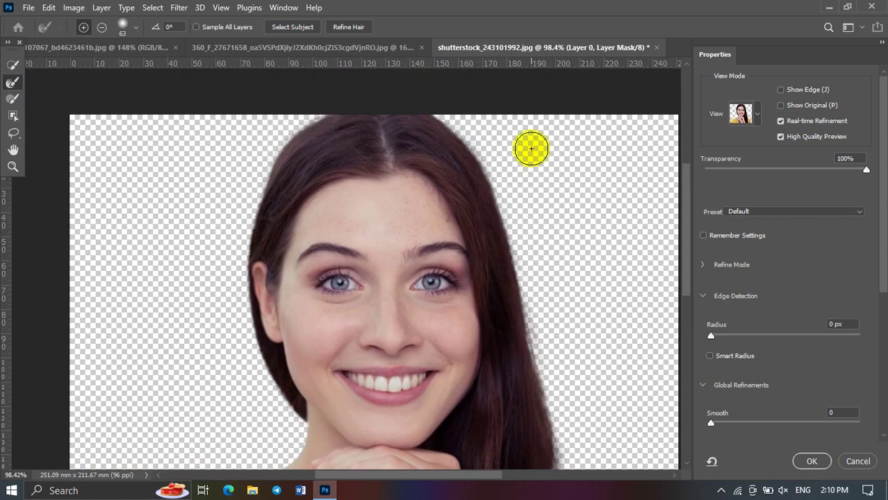
{"action": "left_click_drag", "start_coordinate": [470, 153], "coordinate": [584, 281]}
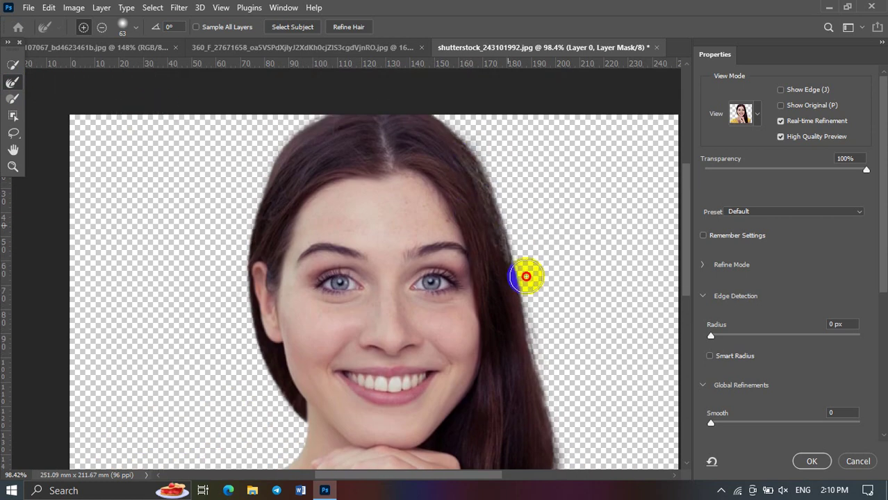
{"action": "scroll", "coordinate": [538, 326], "scroll_direction": "up", "scroll_amount": 2}
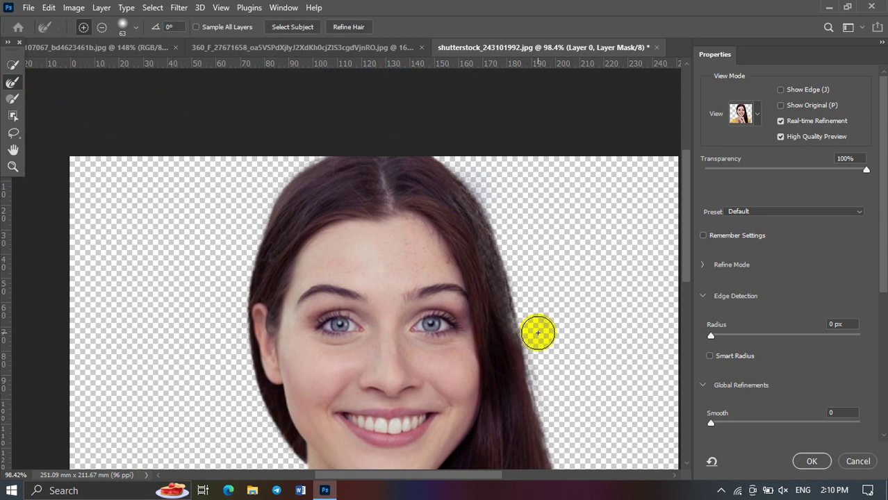
{"action": "scroll", "coordinate": [538, 332], "scroll_direction": "down", "scroll_amount": 5}
Step: Continue refining the right hair edge lower down beside the chin
{"action": "left_click_drag", "start_coordinate": [527, 332], "coordinate": [530, 334]}
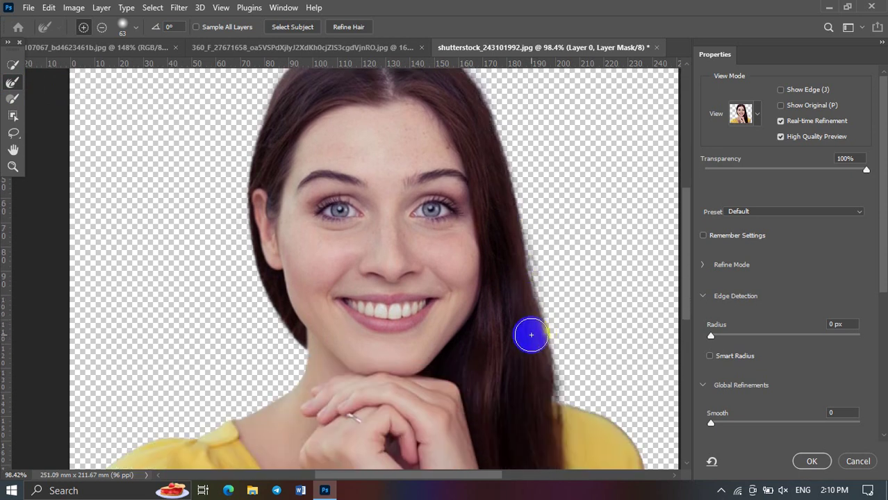
{"action": "scroll", "coordinate": [530, 335], "scroll_direction": "down", "scroll_amount": 1}
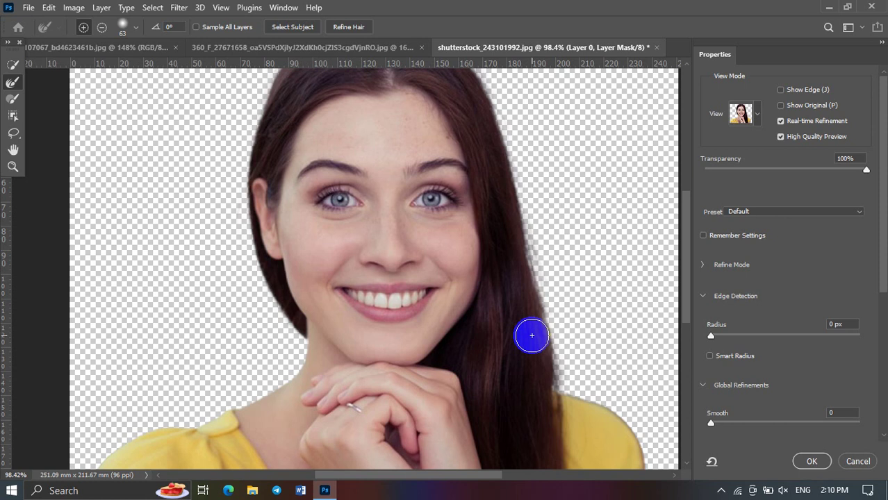
{"action": "scroll", "coordinate": [531, 335], "scroll_direction": "down", "scroll_amount": 1}
{"action": "left_click_drag", "start_coordinate": [531, 332], "coordinate": [530, 280]}
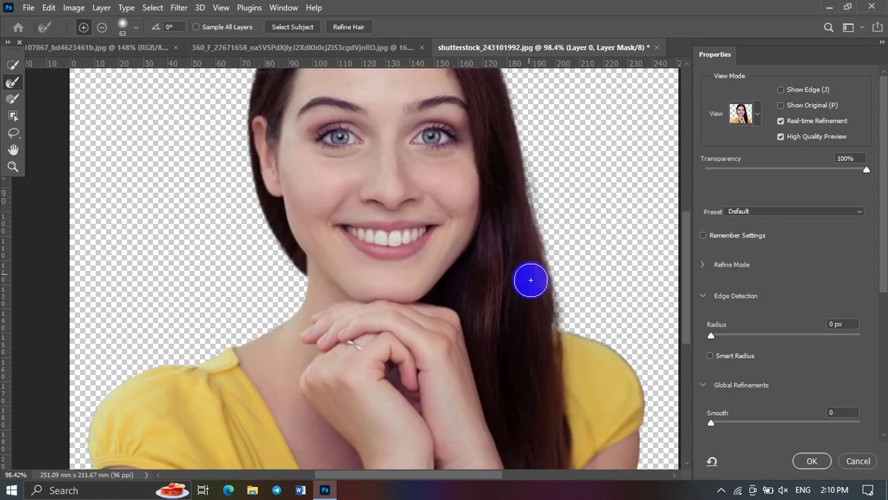
{"action": "left_click_drag", "start_coordinate": [555, 251], "coordinate": [555, 262]}
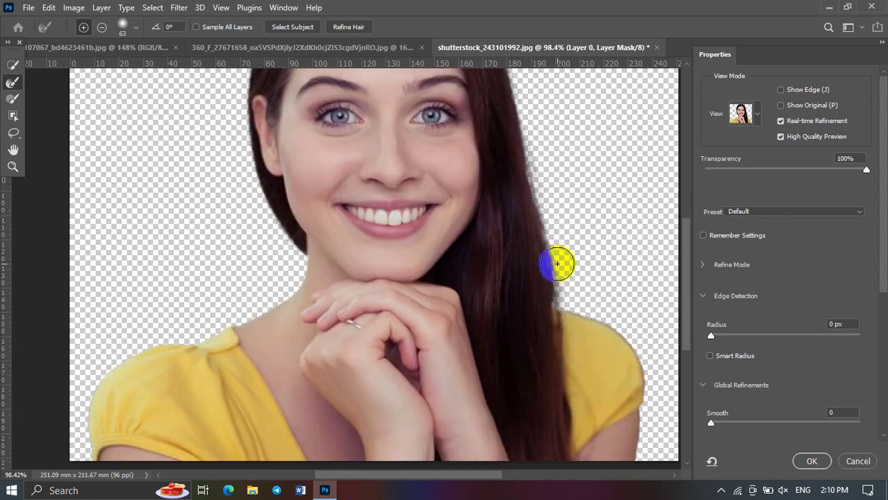
{"action": "scroll", "coordinate": [557, 263], "scroll_direction": "up", "scroll_amount": 2}
{"action": "scroll", "coordinate": [557, 264], "scroll_direction": "up", "scroll_amount": 3}
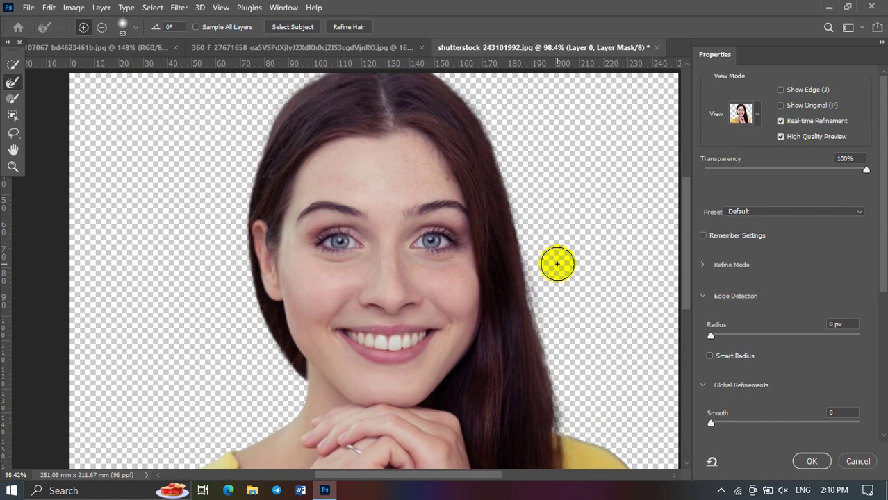
{"action": "left_click", "coordinate": [12, 64]}
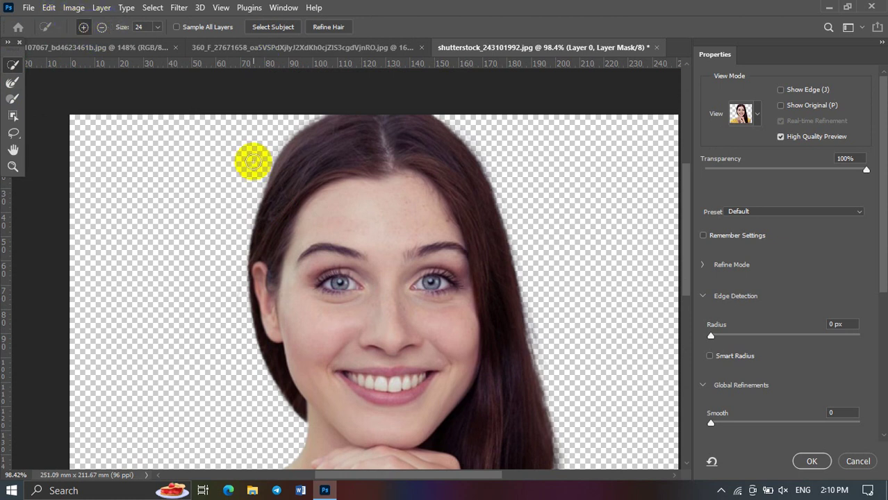
Step: Quick-select along the hair, then subtract the background beside the lower-right hair
{"action": "scroll", "coordinate": [397, 196], "scroll_direction": "down", "scroll_amount": 2}
{"action": "scroll", "coordinate": [400, 196], "scroll_direction": "down", "scroll_amount": 2}
{"action": "scroll", "coordinate": [403, 200], "scroll_direction": "up", "scroll_amount": 2}
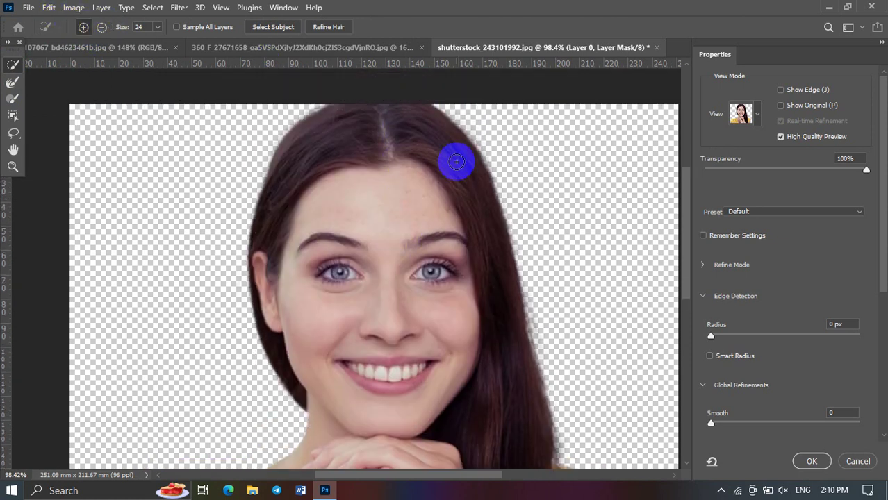
{"action": "mouse_move", "coordinate": [456, 158]}
{"action": "left_mouse_down"}
{"action": "mouse_move", "coordinate": [488, 165]}
{"action": "mouse_move", "coordinate": [525, 301]}
{"action": "left_mouse_up"}
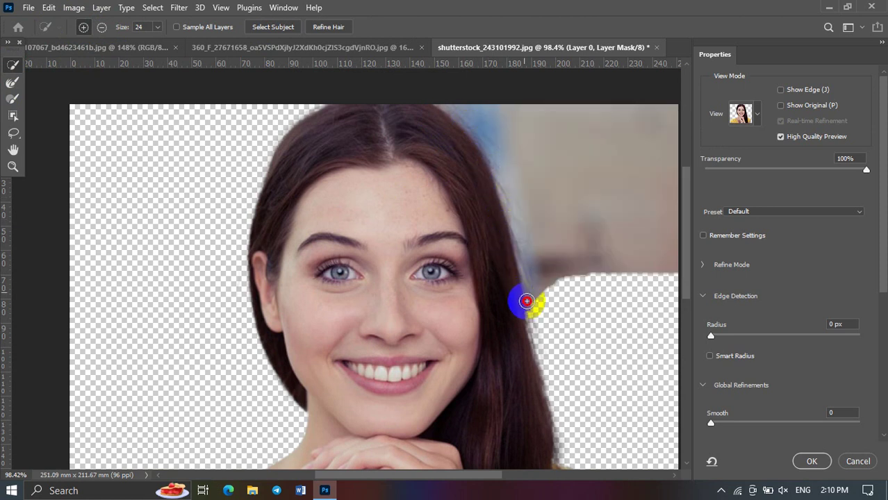
{"action": "scroll", "coordinate": [364, 229], "scroll_direction": "down", "scroll_amount": 1}
{"action": "scroll", "coordinate": [361, 209], "scroll_direction": "down", "scroll_amount": 2}
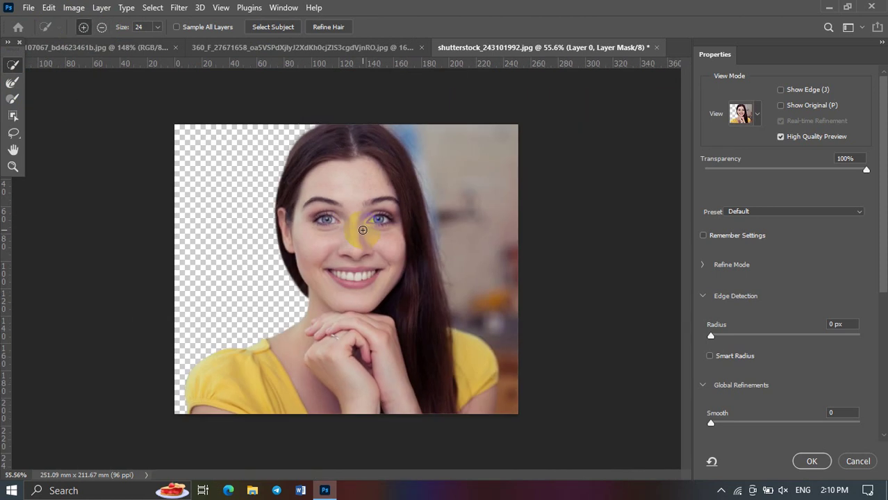
{"action": "left_click", "coordinate": [102, 31]}
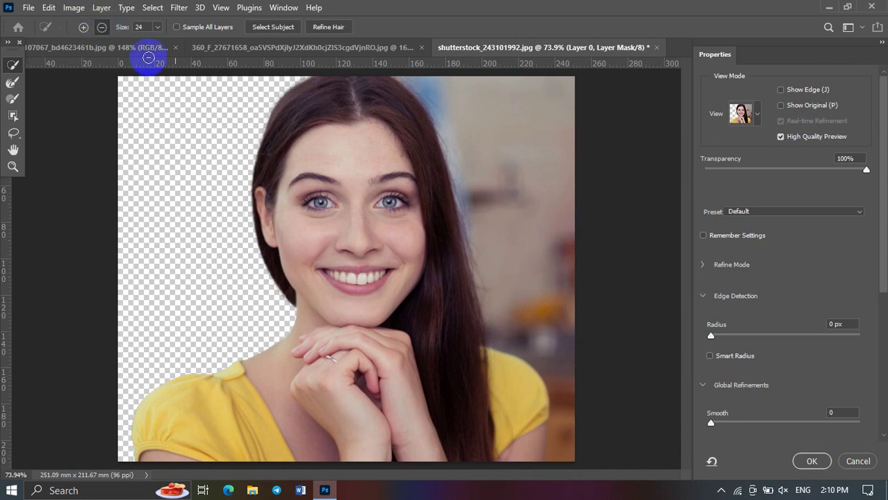
{"action": "mouse_move", "coordinate": [577, 461]}
{"action": "left_mouse_down"}
{"action": "mouse_move", "coordinate": [556, 358]}
{"action": "mouse_move", "coordinate": [454, 111]}
{"action": "left_mouse_up"}
{"action": "left_click", "coordinate": [453, 111]}
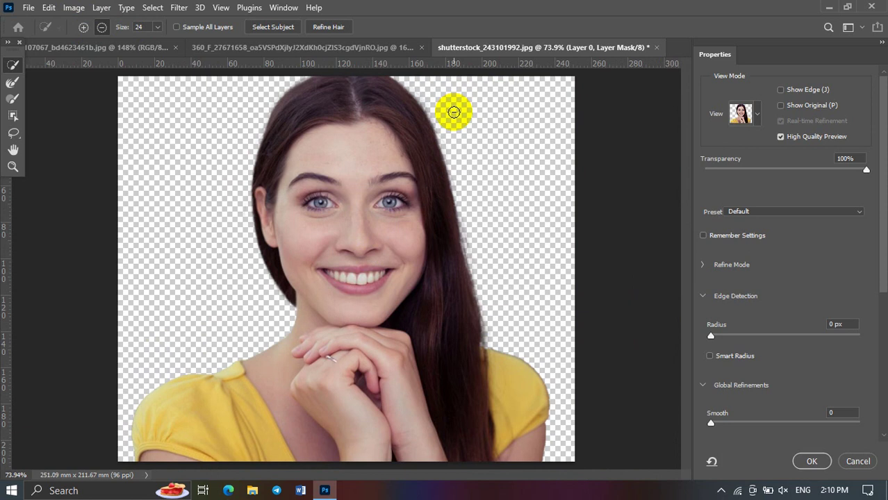
Step: Paint the right hair edge back into the selection in Quick Selection add mode
{"action": "left_click", "coordinate": [83, 26]}
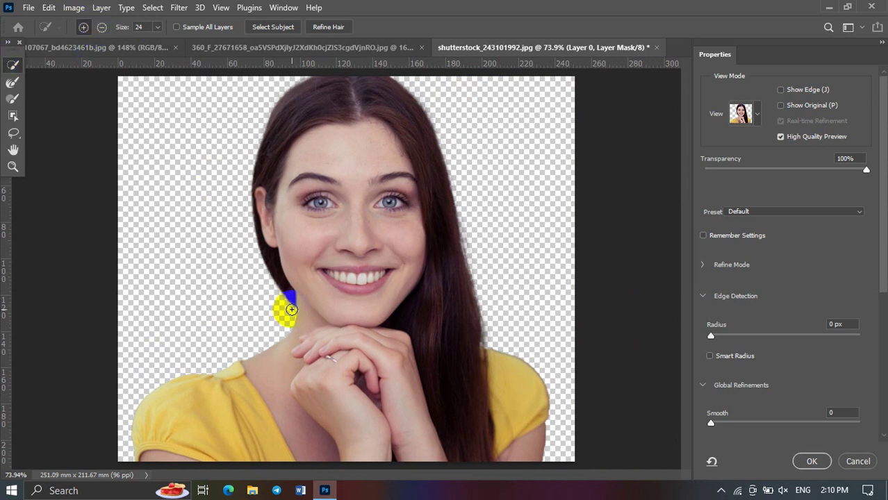
{"action": "scroll", "coordinate": [460, 327], "scroll_direction": "up", "scroll_amount": 3}
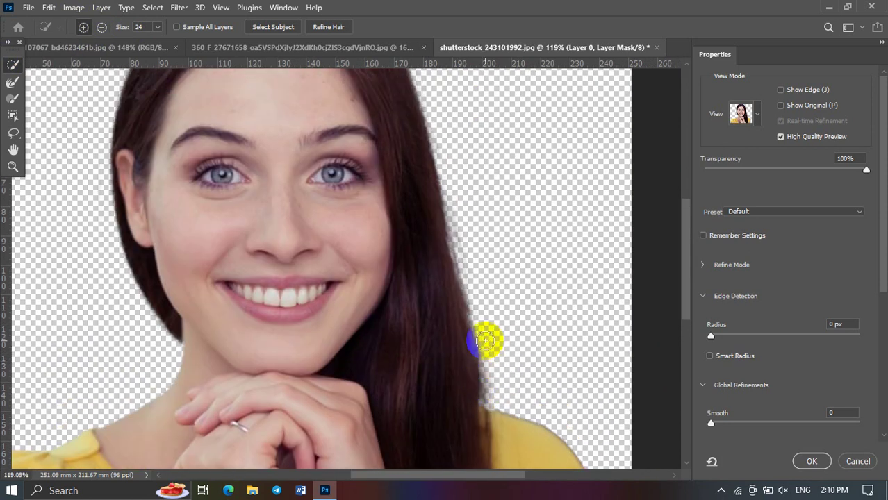
{"action": "scroll", "coordinate": [485, 340], "scroll_direction": "up", "scroll_amount": 1}
{"action": "scroll", "coordinate": [484, 340], "scroll_direction": "up", "scroll_amount": 2}
{"action": "scroll", "coordinate": [485, 340], "scroll_direction": "down", "scroll_amount": 1}
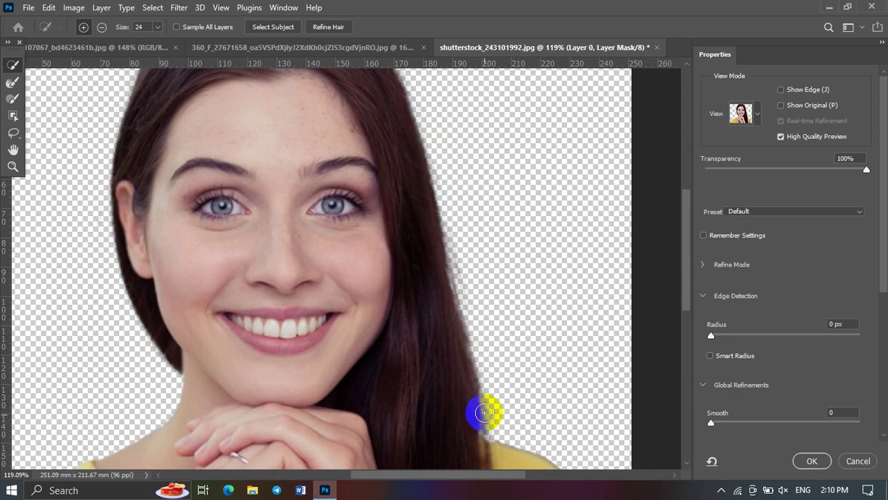
{"action": "mouse_move", "coordinate": [484, 414]}
{"action": "left_mouse_down"}
{"action": "mouse_move", "coordinate": [412, 125]}
{"action": "mouse_move", "coordinate": [416, 152]}
{"action": "left_mouse_up"}
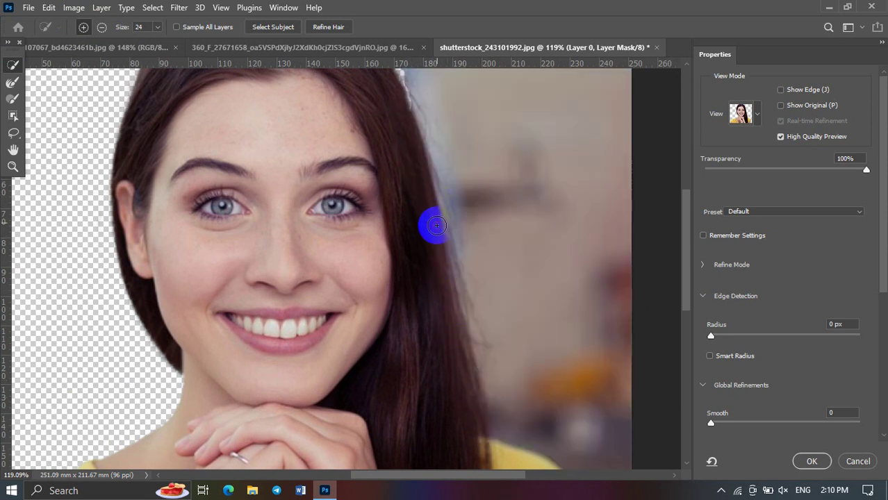
{"action": "scroll", "coordinate": [437, 225], "scroll_direction": "down", "scroll_amount": 3}
{"action": "scroll", "coordinate": [436, 225], "scroll_direction": "down", "scroll_amount": 2}
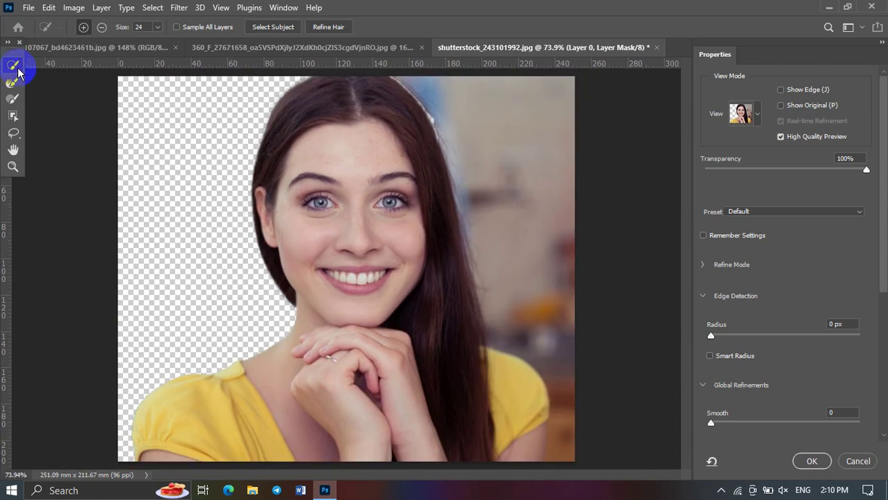
Step: With a 78 px brush, subtract the background right of the hair and restore the yellow shirt
{"action": "left_click", "coordinate": [104, 28]}
{"action": "left_click_drag", "start_coordinate": [158, 27], "coordinate": [187, 46]}
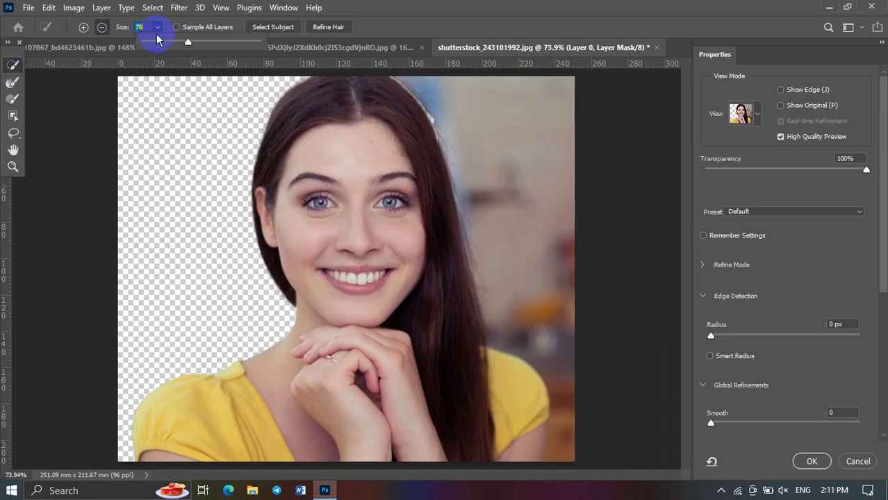
{"action": "mouse_move", "coordinate": [581, 420]}
{"action": "left_mouse_down"}
{"action": "mouse_move", "coordinate": [588, 444]}
{"action": "mouse_move", "coordinate": [549, 224]}
{"action": "left_mouse_up"}
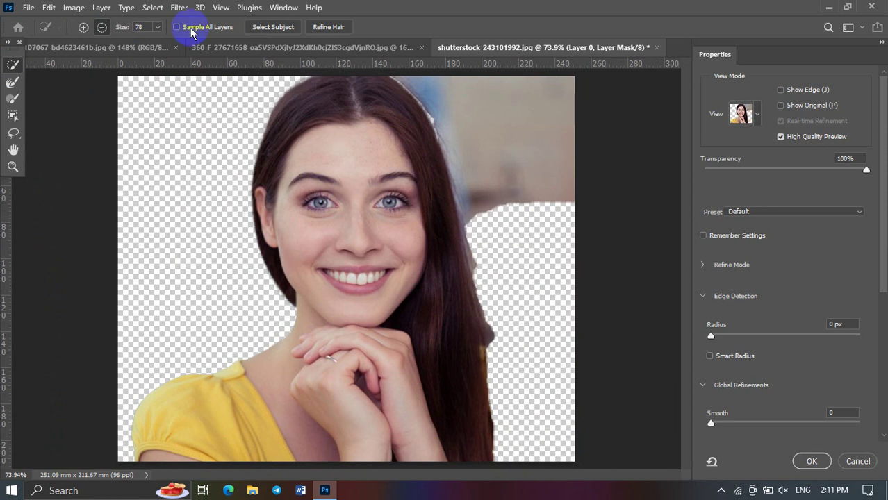
{"action": "left_click", "coordinate": [82, 28]}
{"action": "mouse_move", "coordinate": [475, 440]}
{"action": "left_mouse_down"}
{"action": "mouse_move", "coordinate": [532, 446]}
{"action": "mouse_move", "coordinate": [523, 410]}
{"action": "left_mouse_up"}
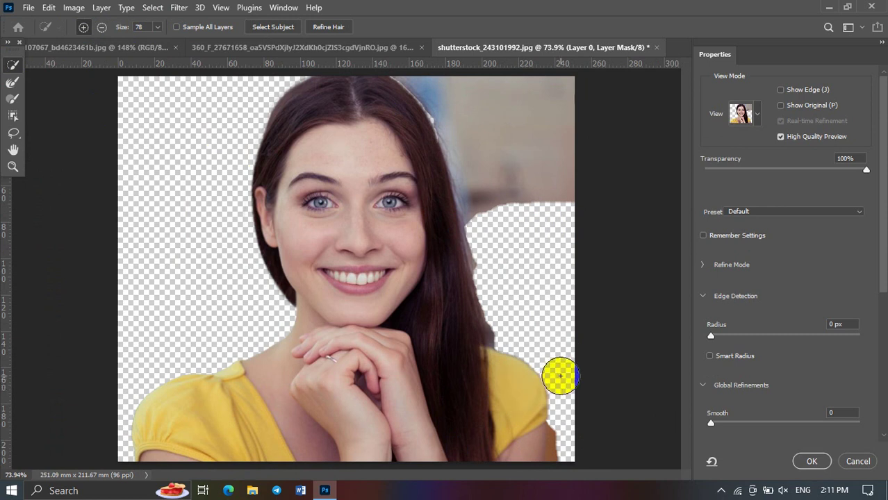
{"action": "left_click_drag", "start_coordinate": [521, 386], "coordinate": [561, 412]}
{"action": "left_click", "coordinate": [101, 27]}
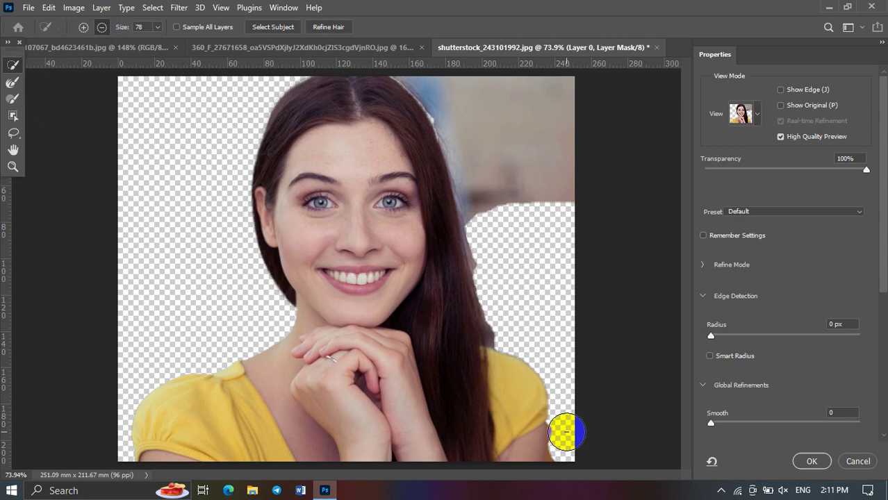
{"action": "mouse_move", "coordinate": [566, 432]}
{"action": "left_mouse_down"}
{"action": "mouse_move", "coordinate": [569, 450]}
{"action": "mouse_move", "coordinate": [576, 438]}
{"action": "left_mouse_up"}
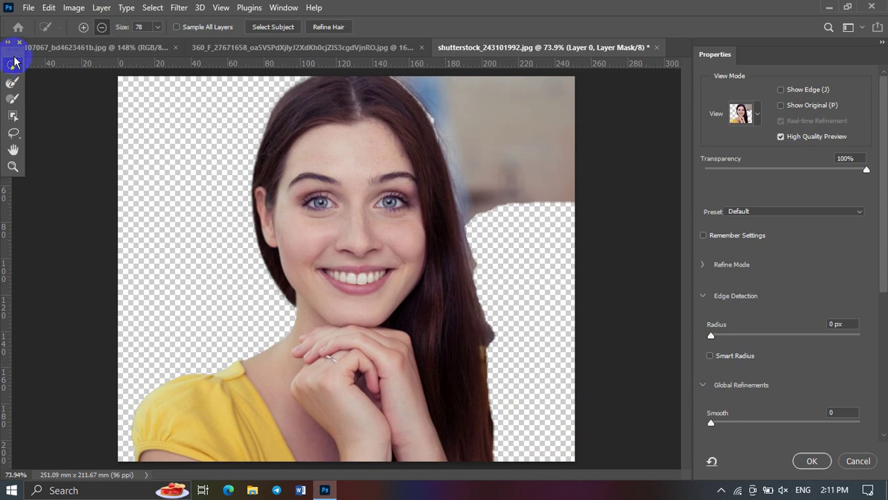
Step: Zoom into the lower-right hair and touch up the selection beside it
{"action": "key", "text": "z"}
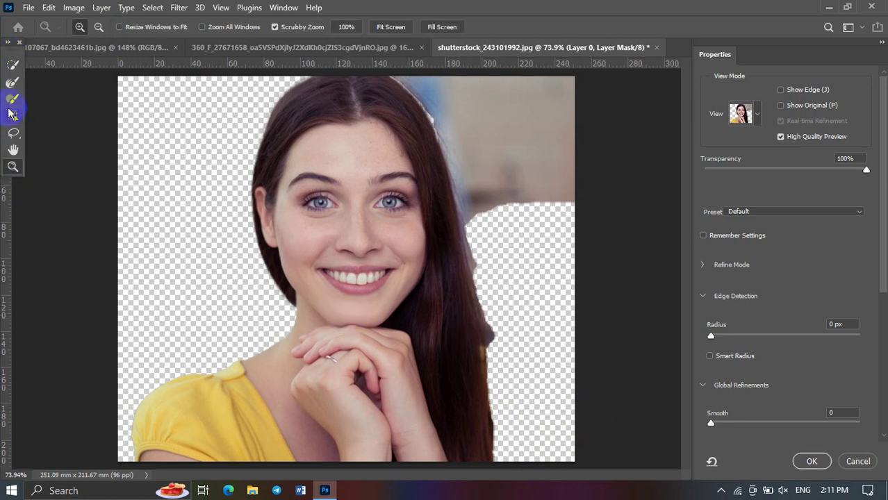
{"action": "left_click", "coordinate": [478, 406]}
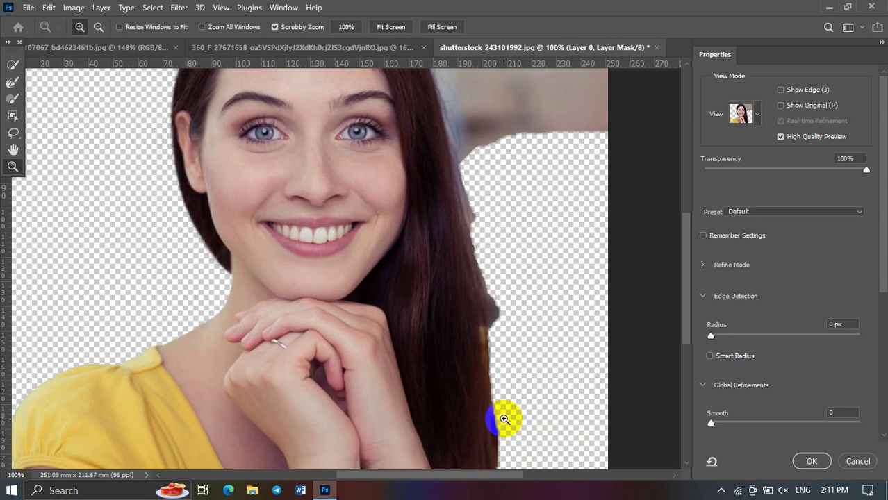
{"action": "left_click", "coordinate": [12, 64]}
{"action": "scroll", "coordinate": [208, 248], "scroll_direction": "down", "scroll_amount": 5}
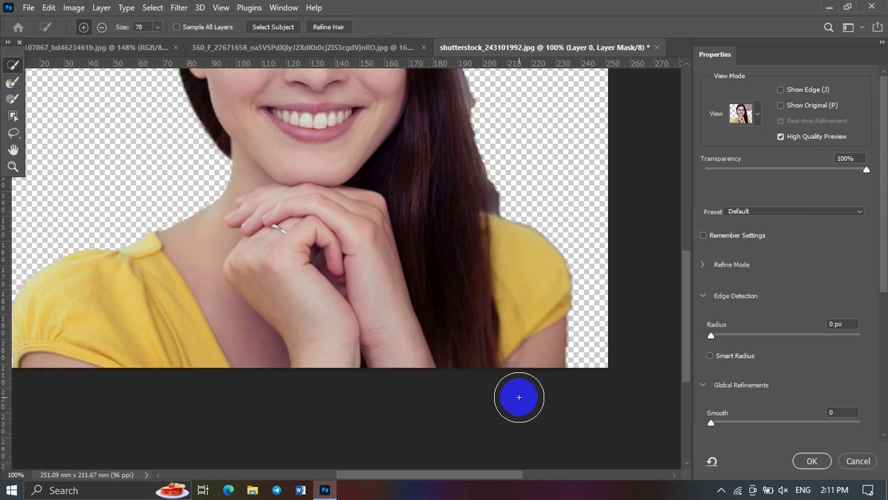
{"action": "scroll", "coordinate": [518, 393], "scroll_direction": "up", "scroll_amount": 5}
{"action": "scroll", "coordinate": [519, 393], "scroll_direction": "up", "scroll_amount": 2}
{"action": "scroll", "coordinate": [511, 368], "scroll_direction": "up", "scroll_amount": 2}
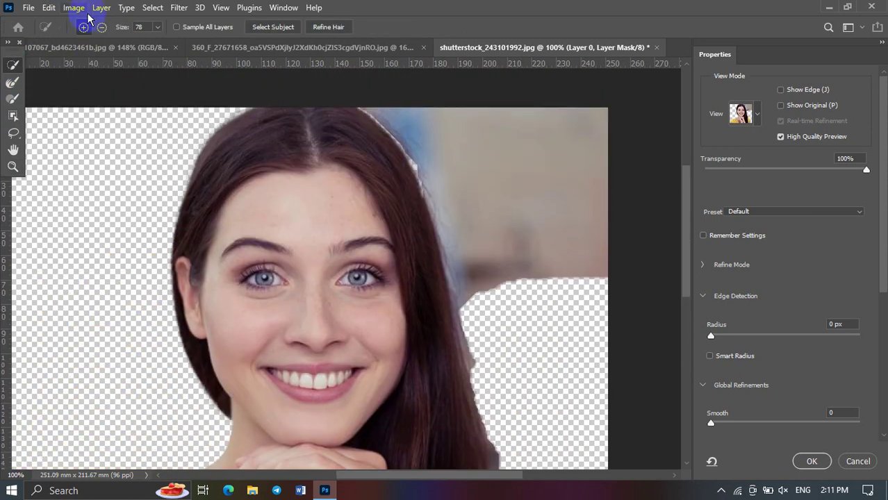
{"action": "left_click_drag", "start_coordinate": [592, 265], "coordinate": [519, 222]}
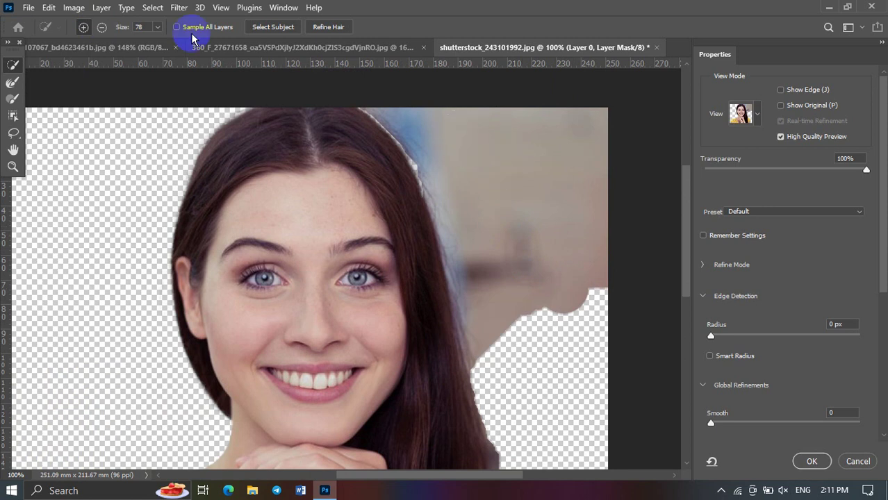
{"action": "mouse_move", "coordinate": [574, 324]}
{"action": "left_mouse_down"}
{"action": "mouse_move", "coordinate": [532, 185]}
{"action": "mouse_move", "coordinate": [452, 113]}
{"action": "mouse_move", "coordinate": [511, 214]}
{"action": "mouse_move", "coordinate": [511, 288]}
{"action": "mouse_move", "coordinate": [508, 277]}
{"action": "left_mouse_up"}
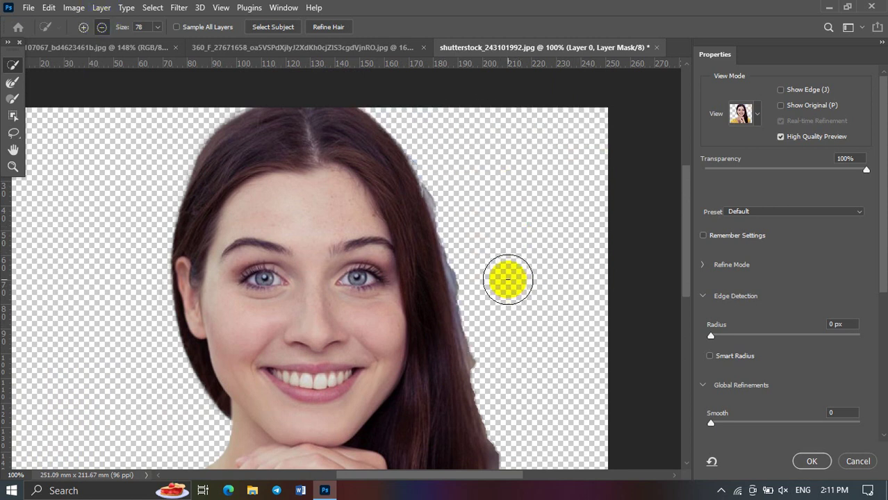
Step: Clean the grey fringe along the right hair edge up to the top
{"action": "scroll", "coordinate": [502, 275], "scroll_direction": "down", "scroll_amount": 2}
{"action": "scroll", "coordinate": [501, 275], "scroll_direction": "down", "scroll_amount": 1}
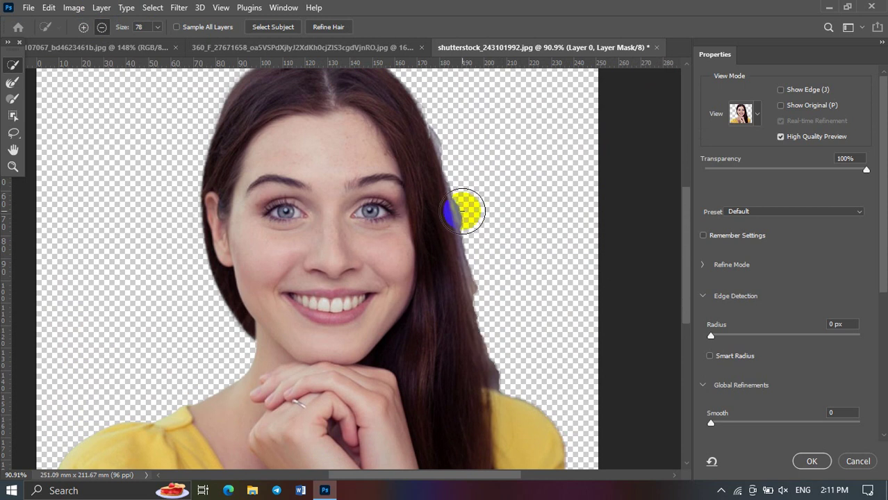
{"action": "mouse_move", "coordinate": [462, 217]}
{"action": "left_mouse_down"}
{"action": "mouse_move", "coordinate": [447, 142]}
{"action": "mouse_move", "coordinate": [470, 218]}
{"action": "mouse_move", "coordinate": [460, 253]}
{"action": "mouse_move", "coordinate": [471, 232]}
{"action": "left_mouse_up"}
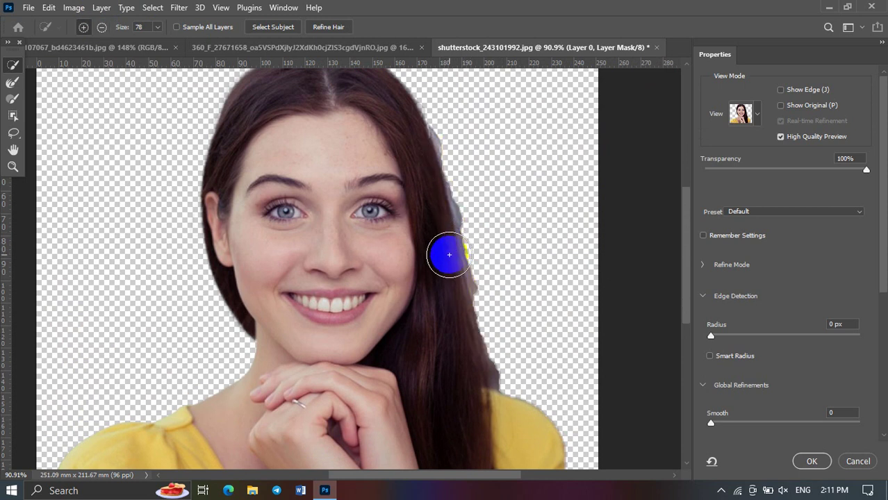
{"action": "scroll", "coordinate": [448, 255], "scroll_direction": "up", "scroll_amount": 1}
{"action": "scroll", "coordinate": [448, 255], "scroll_direction": "up", "scroll_amount": 1}
{"action": "scroll", "coordinate": [449, 255], "scroll_direction": "up", "scroll_amount": 1}
{"action": "left_click_drag", "start_coordinate": [452, 182], "coordinate": [438, 127]}
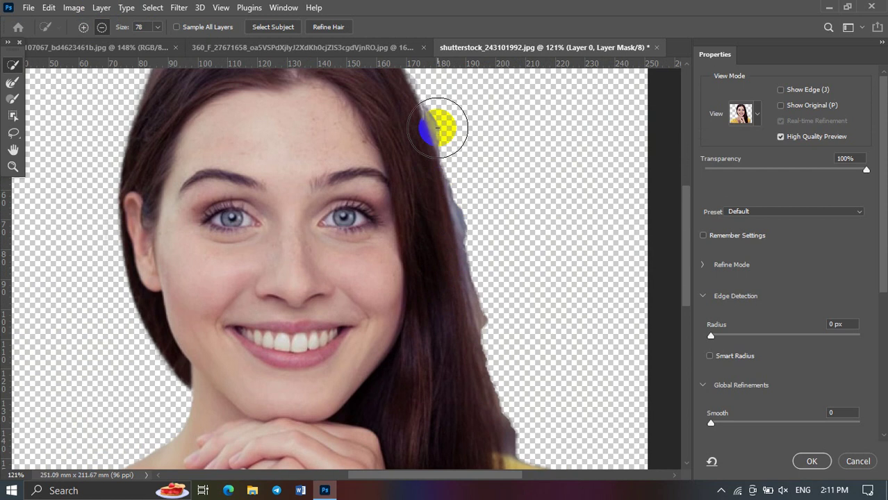
{"action": "left_click", "coordinate": [11, 87]}
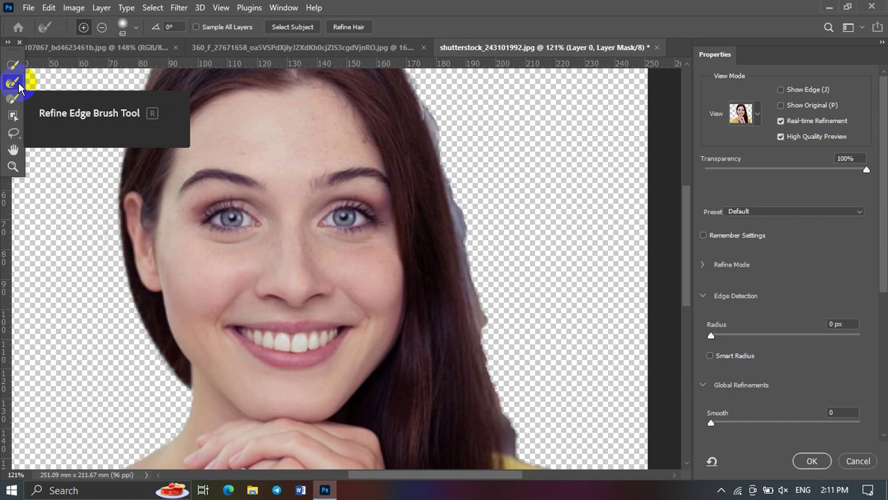
Step: Soften the right hair edge, then at 41 px refine away the bluish fringe down the hair
{"action": "scroll", "coordinate": [451, 348], "scroll_direction": "up", "scroll_amount": 2}
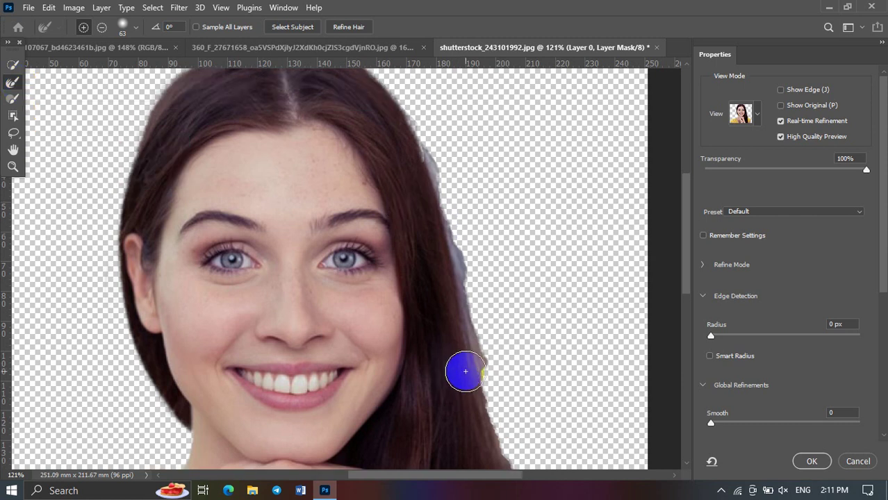
{"action": "left_click", "coordinate": [435, 167]}
{"action": "mouse_move", "coordinate": [434, 167]}
{"action": "left_mouse_down"}
{"action": "mouse_move", "coordinate": [429, 175]}
{"action": "mouse_move", "coordinate": [490, 357]}
{"action": "mouse_move", "coordinate": [536, 438]}
{"action": "mouse_move", "coordinate": [550, 286]}
{"action": "left_mouse_up"}
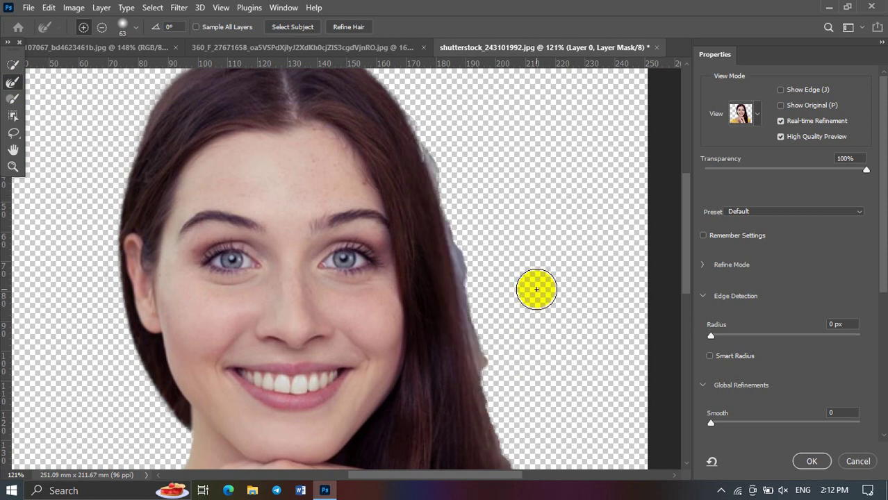
{"action": "scroll", "coordinate": [165, 111], "scroll_direction": "down", "scroll_amount": 3}
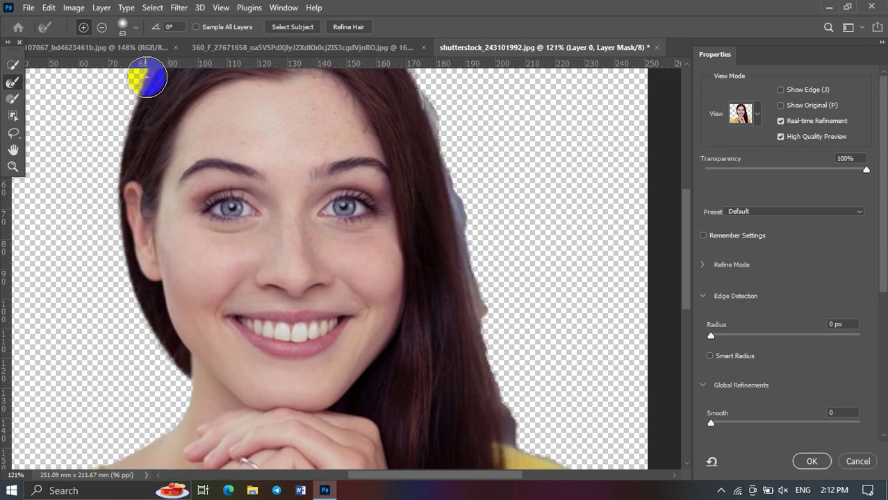
{"action": "left_click", "coordinate": [136, 29]}
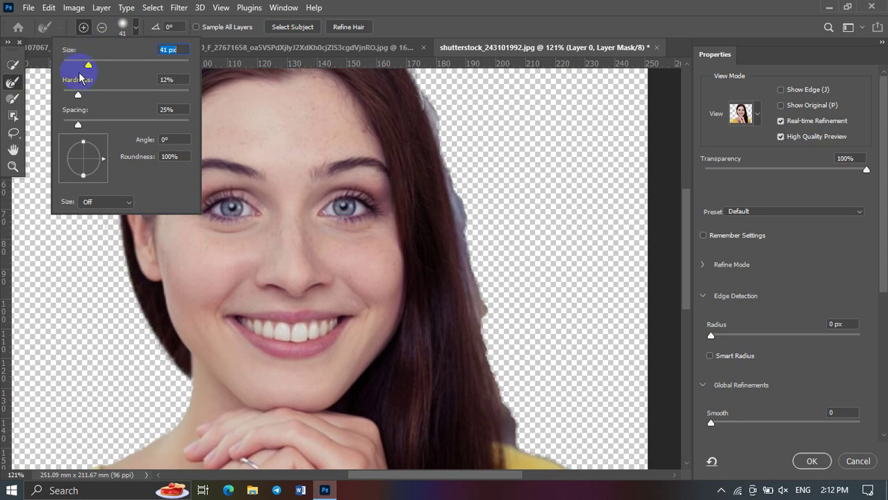
{"action": "left_click", "coordinate": [136, 27]}
{"action": "scroll", "coordinate": [459, 167], "scroll_direction": "up", "scroll_amount": 1}
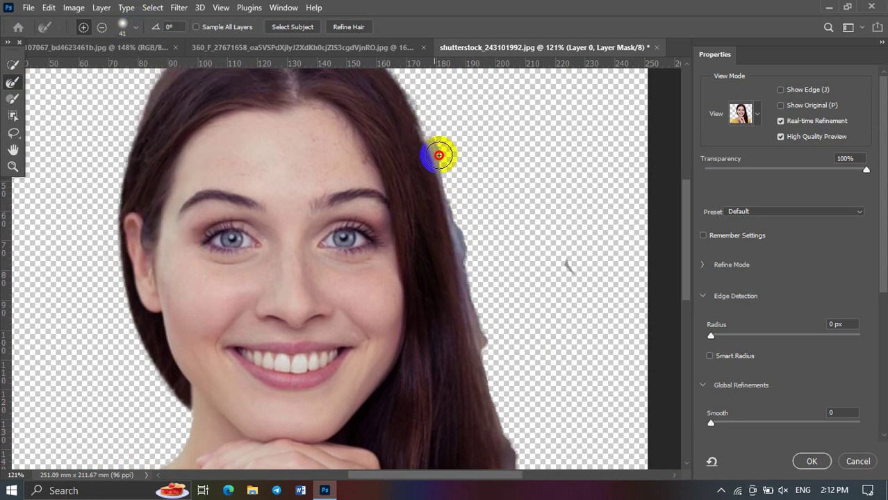
{"action": "mouse_move", "coordinate": [439, 155]}
{"action": "left_mouse_down"}
{"action": "mouse_move", "coordinate": [494, 345]}
{"action": "mouse_move", "coordinate": [511, 455]}
{"action": "left_mouse_up"}
{"action": "scroll", "coordinate": [511, 389], "scroll_direction": "down", "scroll_amount": 5}
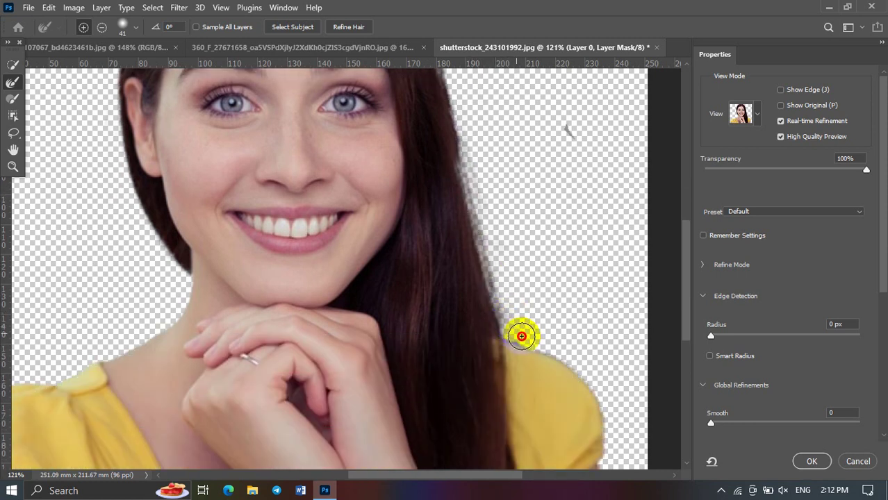
Step: Refine the shirt edge along the lower right of the cut-out
{"action": "left_click_drag", "start_coordinate": [521, 336], "coordinate": [579, 355]}
{"action": "scroll", "coordinate": [575, 140], "scroll_direction": "down", "scroll_amount": 3}
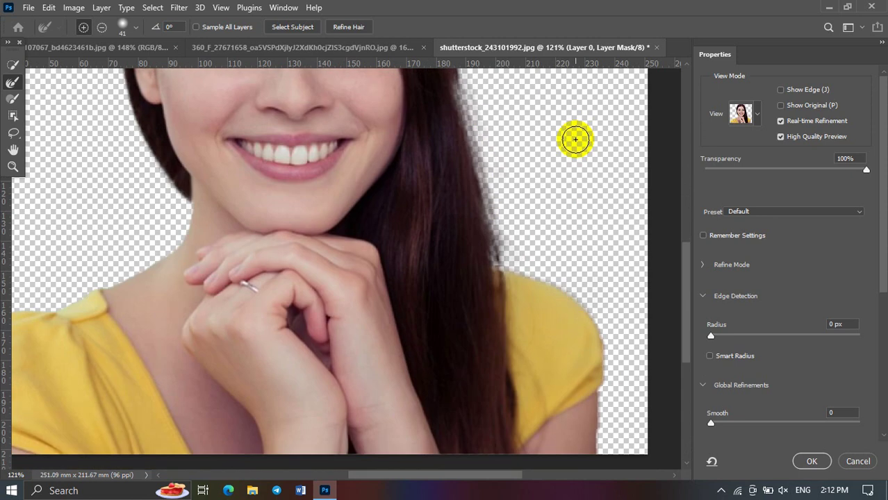
{"action": "scroll", "coordinate": [621, 276], "scroll_direction": "down", "scroll_amount": 1}
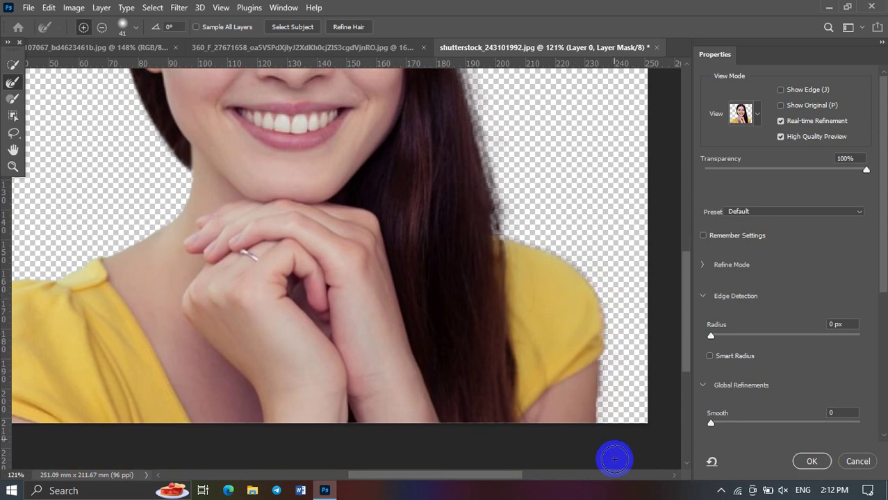
{"action": "left_click_drag", "start_coordinate": [615, 459], "coordinate": [617, 429]}
{"action": "scroll", "coordinate": [264, 288], "scroll_direction": "up", "scroll_amount": 5}
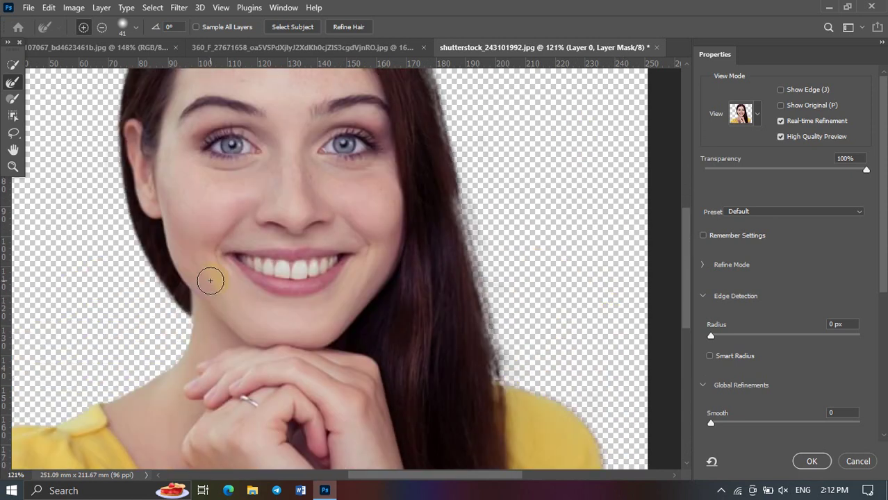
{"action": "scroll", "coordinate": [129, 248], "scroll_direction": "up", "scroll_amount": 4}
{"action": "scroll", "coordinate": [169, 175], "scroll_direction": "up", "scroll_amount": 3}
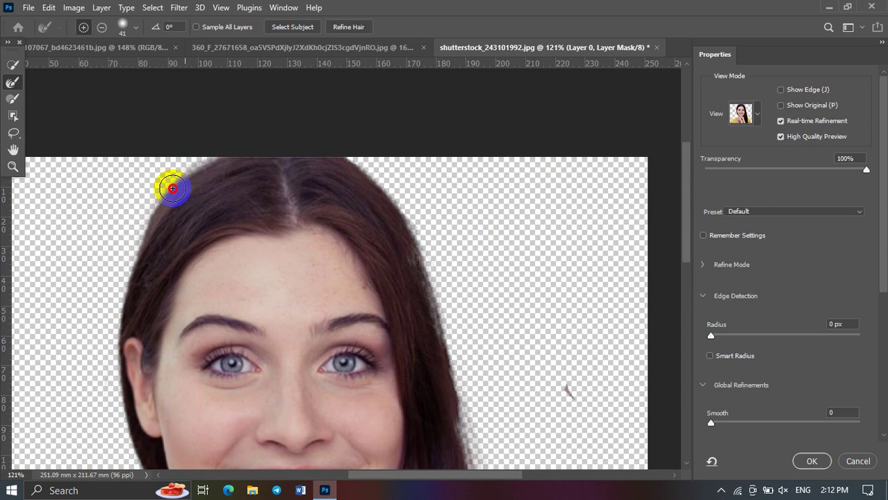
Step: Refine the left hair edge from the crown down below the ear
{"action": "mouse_move", "coordinate": [173, 188]}
{"action": "left_mouse_down"}
{"action": "mouse_move", "coordinate": [145, 214]}
{"action": "mouse_move", "coordinate": [123, 270]}
{"action": "mouse_move", "coordinate": [148, 168]}
{"action": "mouse_move", "coordinate": [109, 347]}
{"action": "left_mouse_up"}
{"action": "scroll", "coordinate": [148, 170], "scroll_direction": "down", "scroll_amount": 2}
{"action": "scroll", "coordinate": [104, 244], "scroll_direction": "down", "scroll_amount": 2}
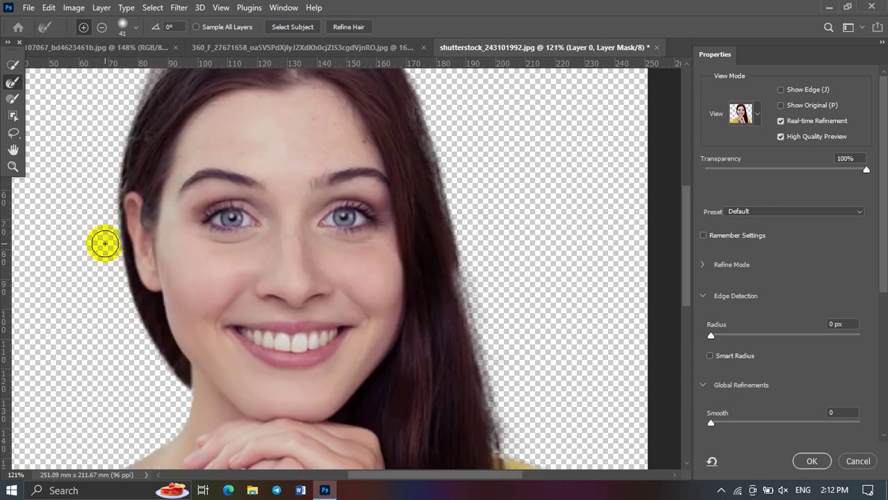
{"action": "mouse_move", "coordinate": [116, 228]}
{"action": "left_mouse_down"}
{"action": "mouse_move", "coordinate": [133, 351]}
{"action": "mouse_move", "coordinate": [135, 309]}
{"action": "mouse_move", "coordinate": [159, 373]}
{"action": "mouse_move", "coordinate": [185, 391]}
{"action": "left_mouse_up"}
{"action": "scroll", "coordinate": [665, 260], "scroll_direction": "up", "scroll_amount": 2}
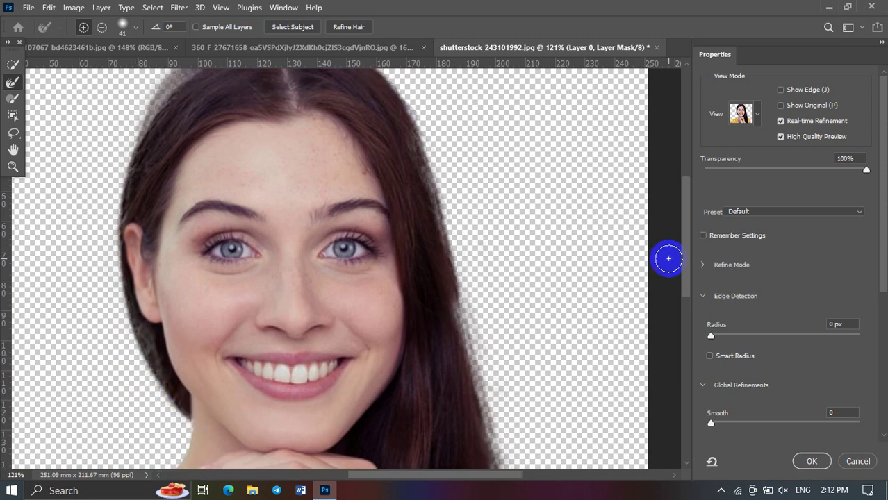
{"action": "scroll", "coordinate": [667, 259], "scroll_direction": "up", "scroll_amount": 1}
Step: In Black & White view, refine the mask near the right shoulder and along the top hair edge
{"action": "left_click", "coordinate": [747, 120]}
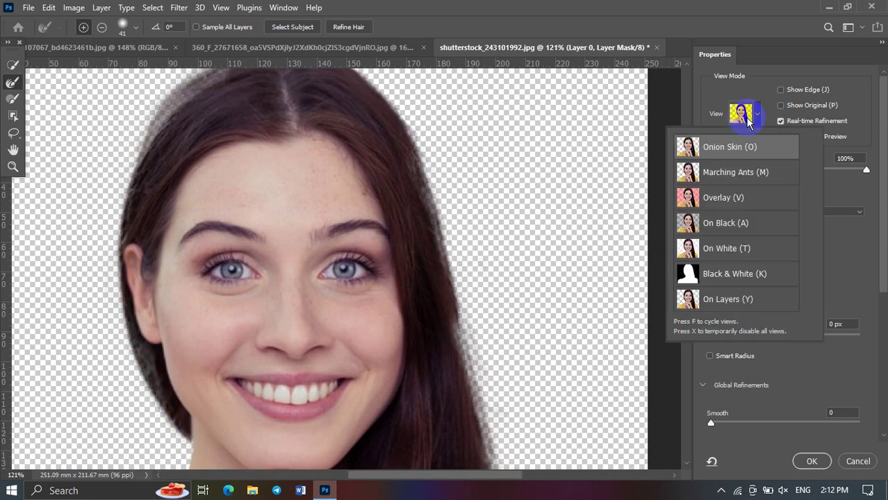
{"action": "left_click", "coordinate": [728, 283]}
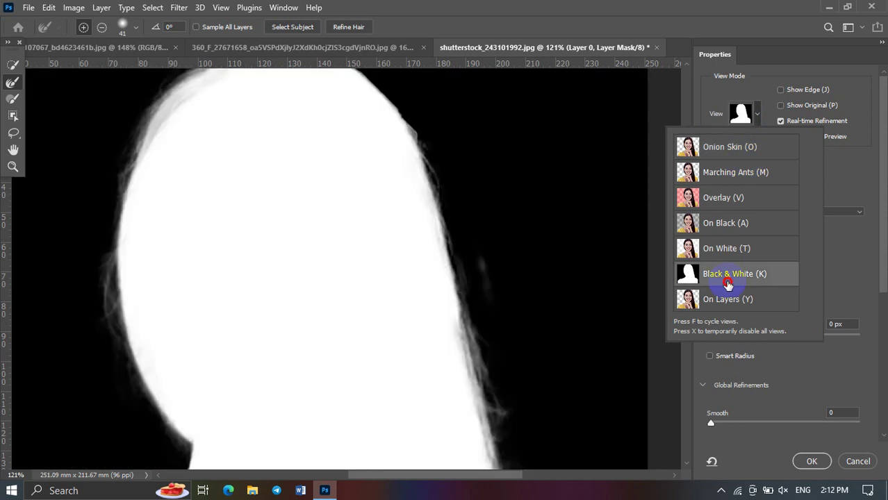
{"action": "left_click", "coordinate": [716, 114]}
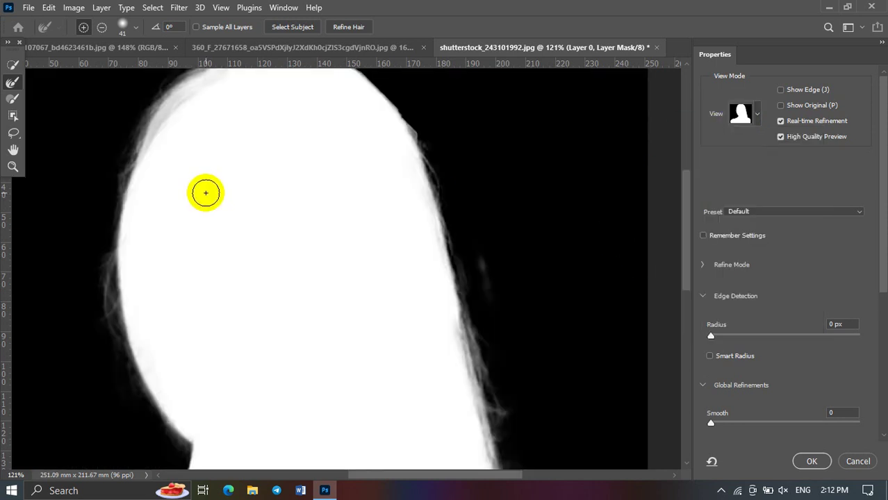
{"action": "scroll", "coordinate": [206, 193], "scroll_direction": "up", "scroll_amount": 4}
{"action": "scroll", "coordinate": [207, 193], "scroll_direction": "down", "scroll_amount": 1}
{"action": "scroll", "coordinate": [219, 198], "scroll_direction": "down", "scroll_amount": 1}
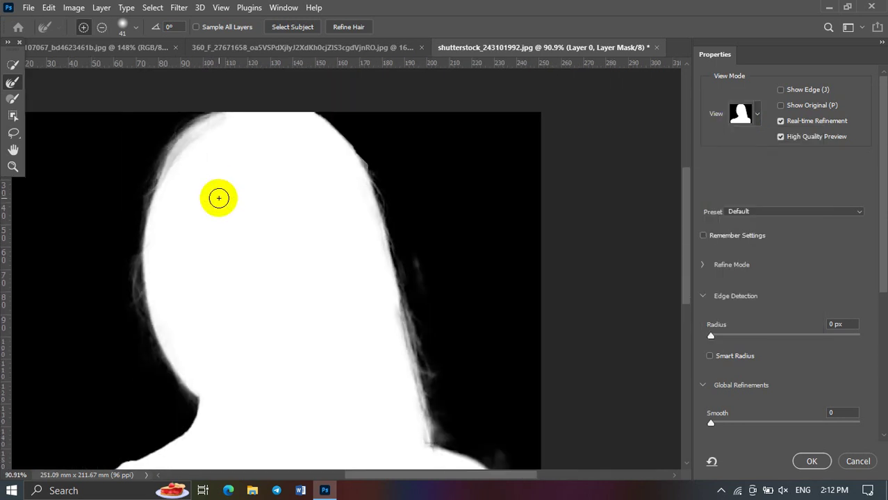
{"action": "scroll", "coordinate": [222, 202], "scroll_direction": "down", "scroll_amount": 1}
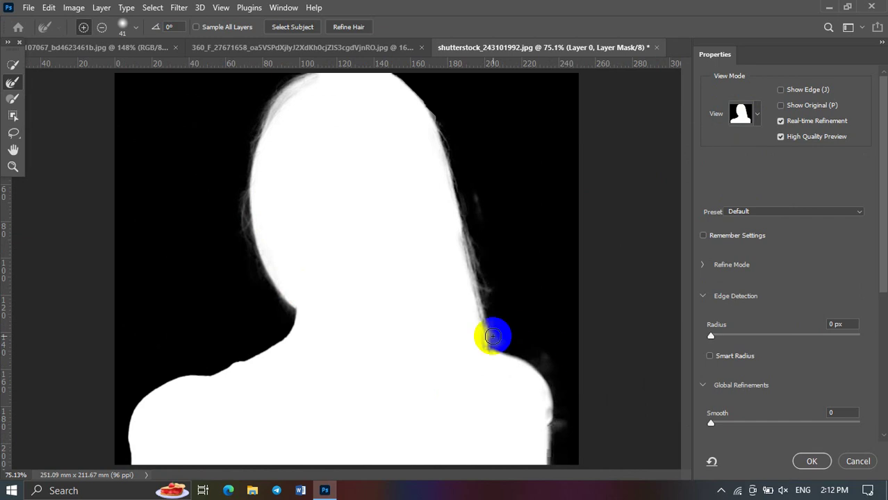
{"action": "left_click_drag", "start_coordinate": [489, 340], "coordinate": [506, 357]}
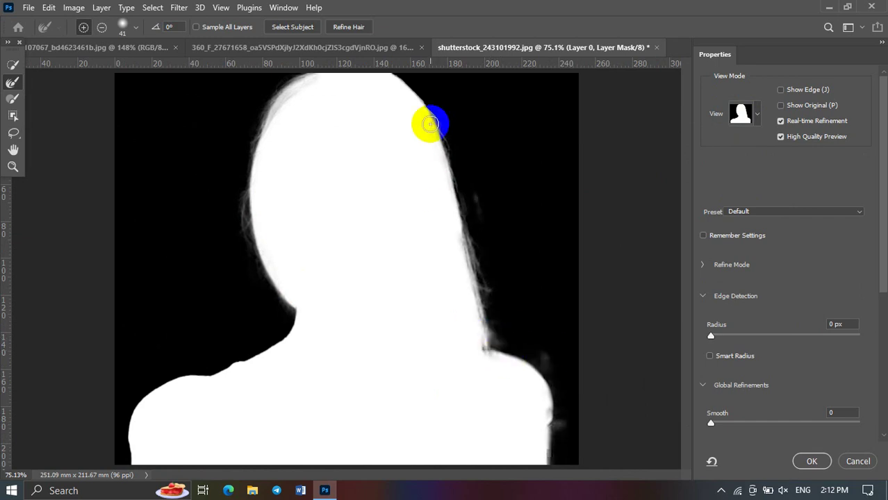
{"action": "mouse_move", "coordinate": [429, 117]}
{"action": "left_mouse_down"}
{"action": "mouse_move", "coordinate": [406, 85]}
{"action": "mouse_move", "coordinate": [375, 74]}
{"action": "mouse_move", "coordinate": [296, 80]}
{"action": "mouse_move", "coordinate": [298, 93]}
{"action": "mouse_move", "coordinate": [246, 167]}
{"action": "left_mouse_up"}
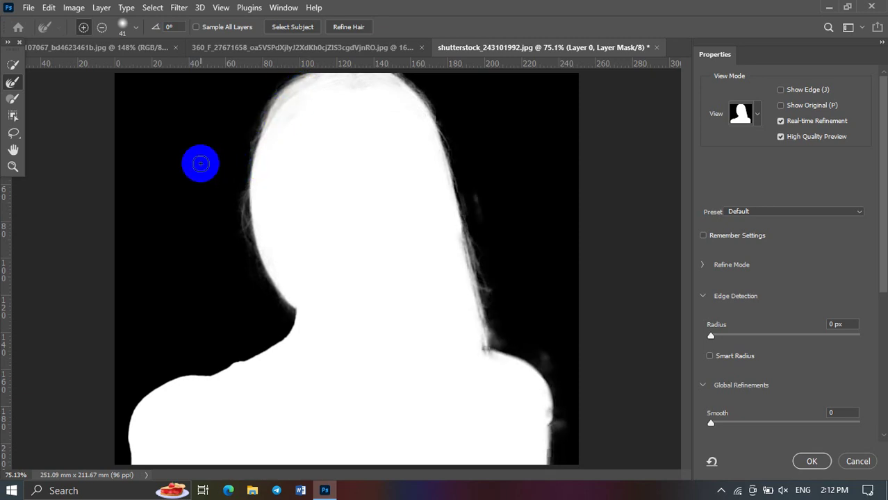
{"action": "left_click", "coordinate": [747, 114]}
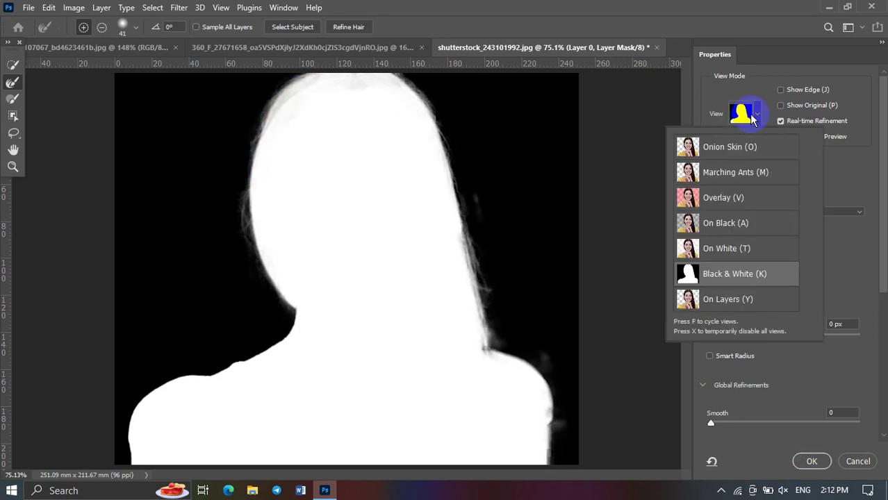
{"action": "left_click", "coordinate": [741, 107]}
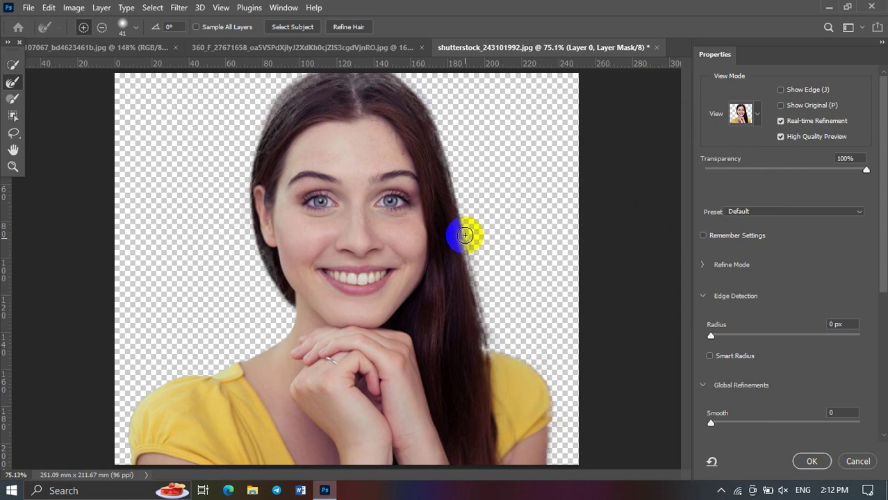
Step: Confirm the mask and add a new Layer 1 beneath the woman's layer
{"action": "left_click", "coordinate": [813, 462]}
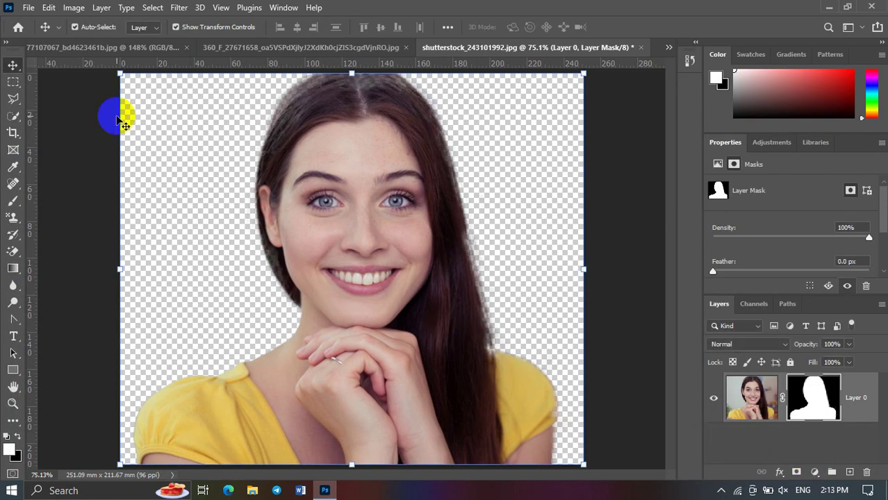
{"action": "left_click", "coordinate": [743, 430]}
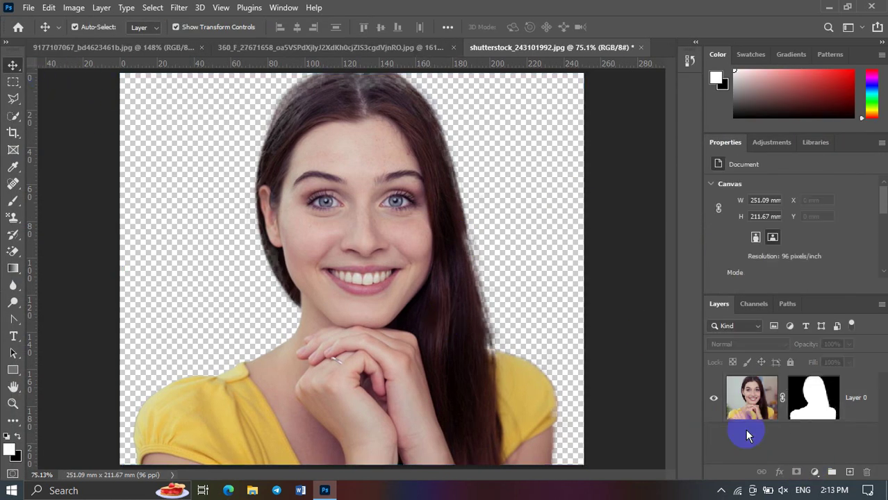
{"action": "left_click", "coordinate": [854, 473]}
{"action": "mouse_move", "coordinate": [752, 436]}
{"action": "left_mouse_down"}
{"action": "mouse_move", "coordinate": [758, 448]}
{"action": "mouse_move", "coordinate": [745, 366]}
{"action": "mouse_move", "coordinate": [757, 360]}
{"action": "left_mouse_up"}
{"action": "mouse_move", "coordinate": [767, 432]}
{"action": "left_mouse_down"}
{"action": "mouse_move", "coordinate": [751, 429]}
{"action": "mouse_move", "coordinate": [741, 379]}
{"action": "left_mouse_up"}
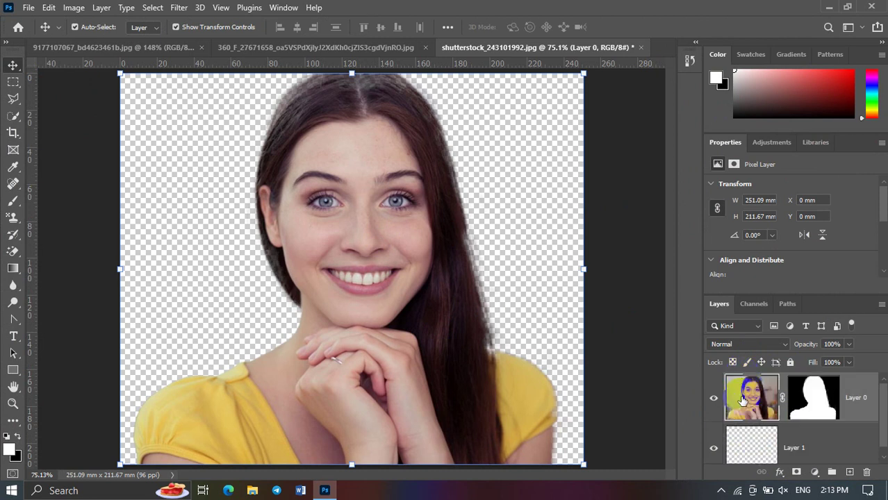
{"action": "left_click", "coordinate": [749, 434]}
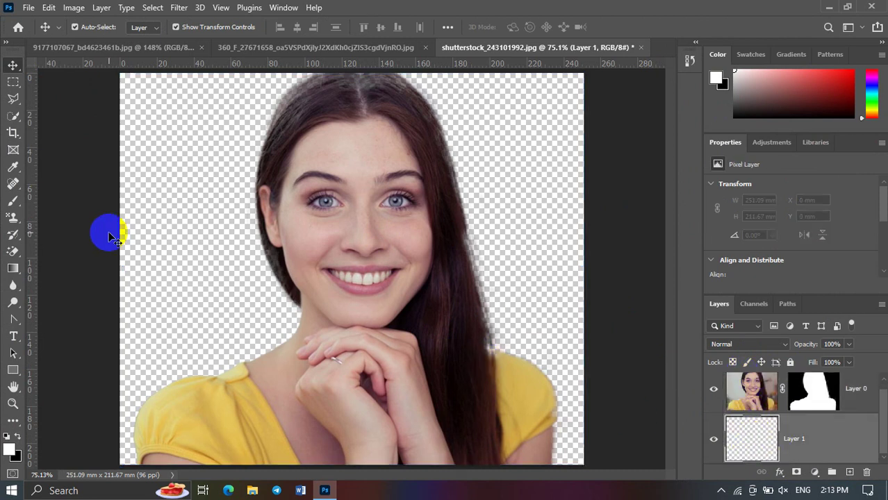
Step: Draw a green-filled rectangle covering the whole canvas on Layer 1
{"action": "left_click", "coordinate": [13, 372]}
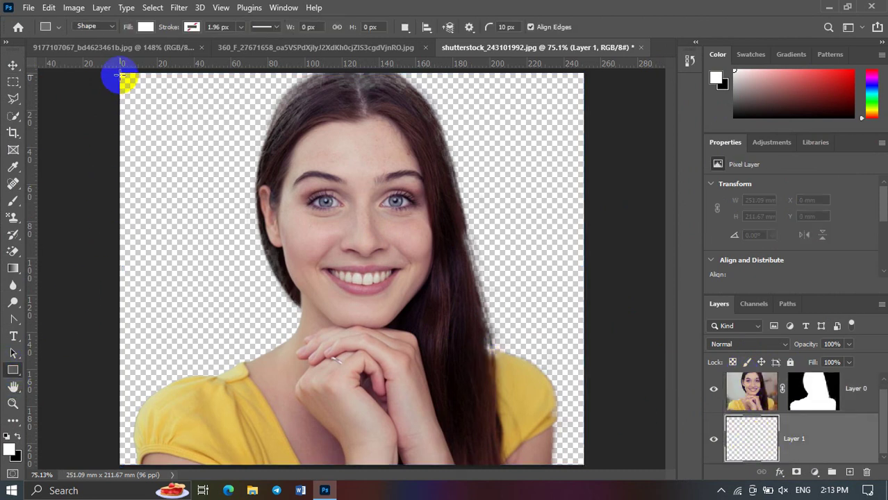
{"action": "mouse_move", "coordinate": [121, 74]}
{"action": "left_mouse_down"}
{"action": "mouse_move", "coordinate": [582, 485]}
{"action": "mouse_move", "coordinate": [581, 464]}
{"action": "left_mouse_up"}
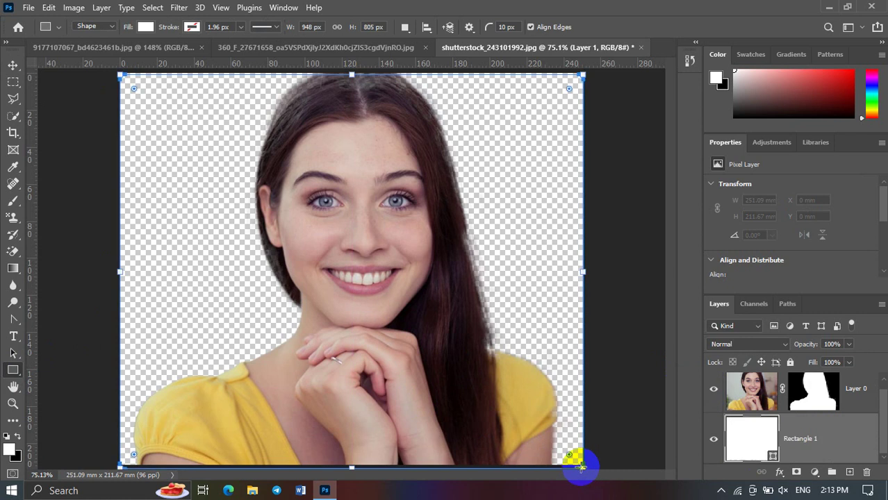
{"action": "left_click", "coordinate": [145, 27]}
{"action": "left_click", "coordinate": [122, 96]}
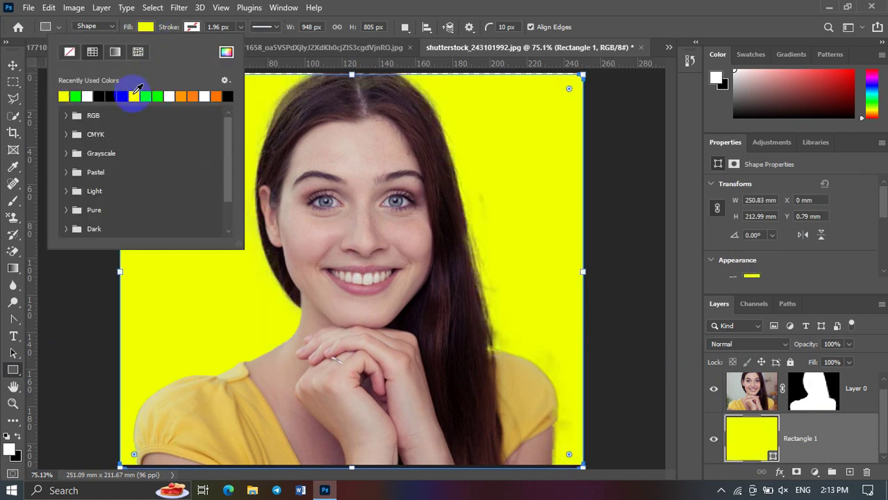
{"action": "left_click", "coordinate": [146, 26]}
Step: Stretch the rectangle to fully cover the canvas and change its fill to white (ffffff)
{"action": "left_click", "coordinate": [12, 65]}
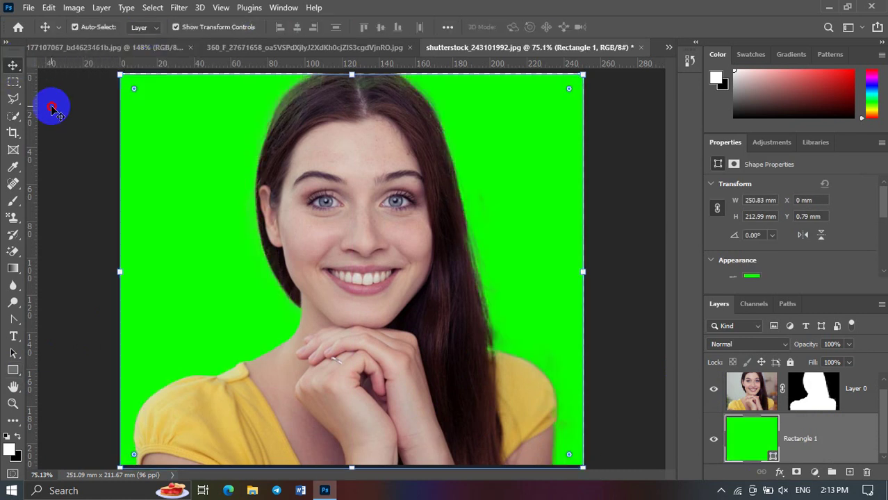
{"action": "left_click", "coordinate": [592, 189]}
{"action": "left_click", "coordinate": [374, 90]}
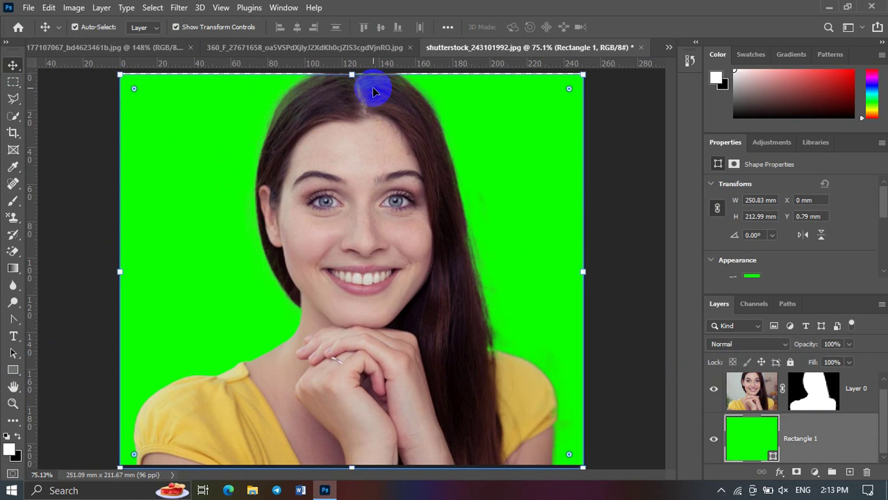
{"action": "left_click_drag", "start_coordinate": [351, 77], "coordinate": [352, 74]}
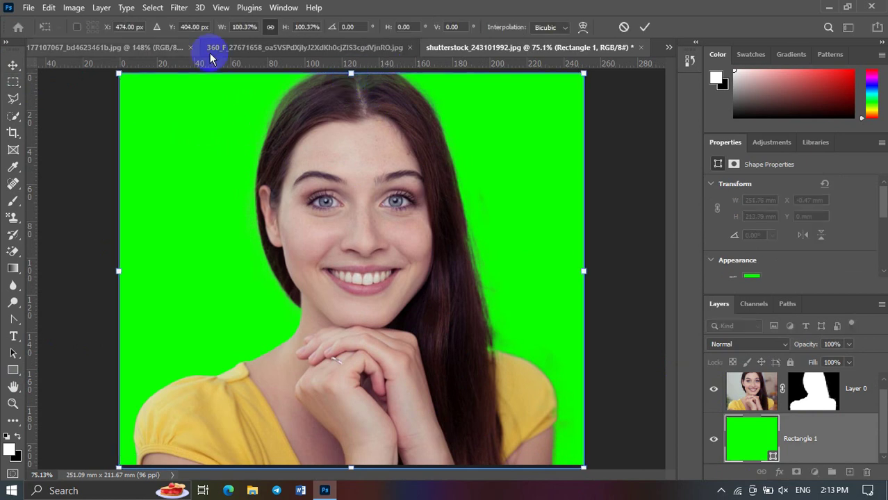
{"action": "left_click", "coordinate": [74, 111]}
{"action": "left_click", "coordinate": [99, 174]}
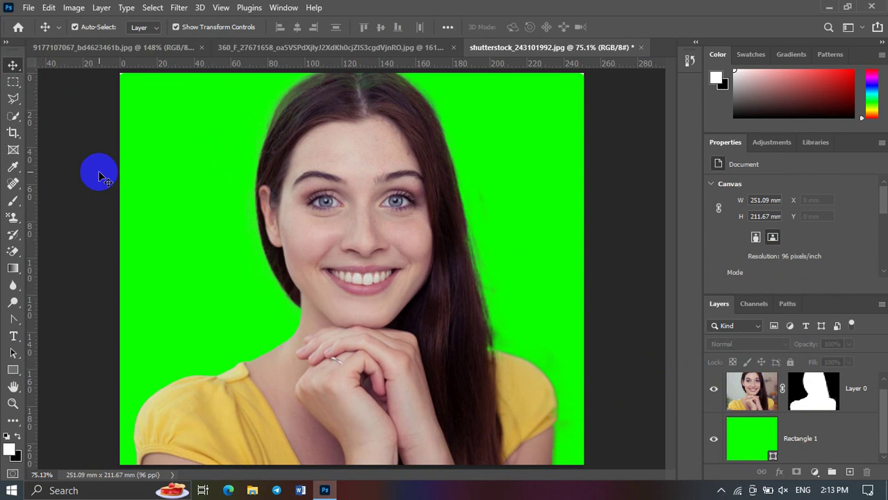
{"action": "double_click", "coordinate": [738, 441]}
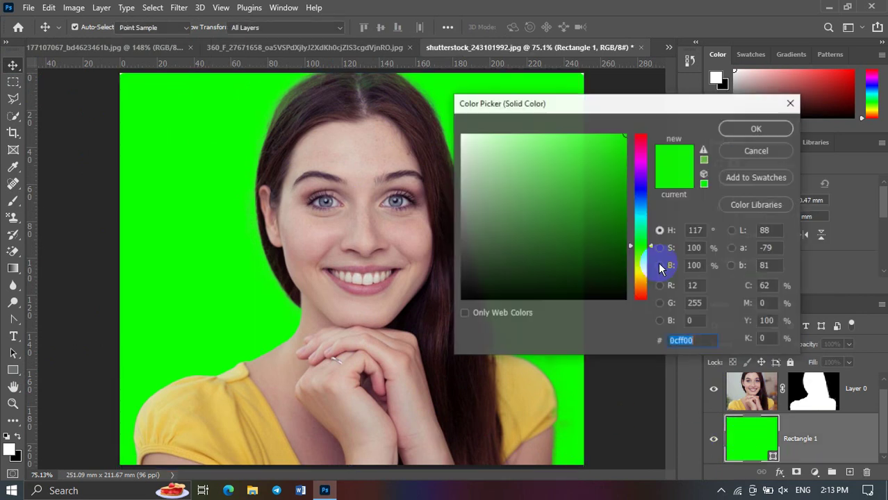
{"action": "mouse_move", "coordinate": [548, 193]}
{"action": "left_mouse_down"}
{"action": "mouse_move", "coordinate": [539, 181]}
{"action": "mouse_move", "coordinate": [608, 238]}
{"action": "mouse_move", "coordinate": [491, 175]}
{"action": "mouse_move", "coordinate": [460, 134]}
{"action": "left_mouse_up"}
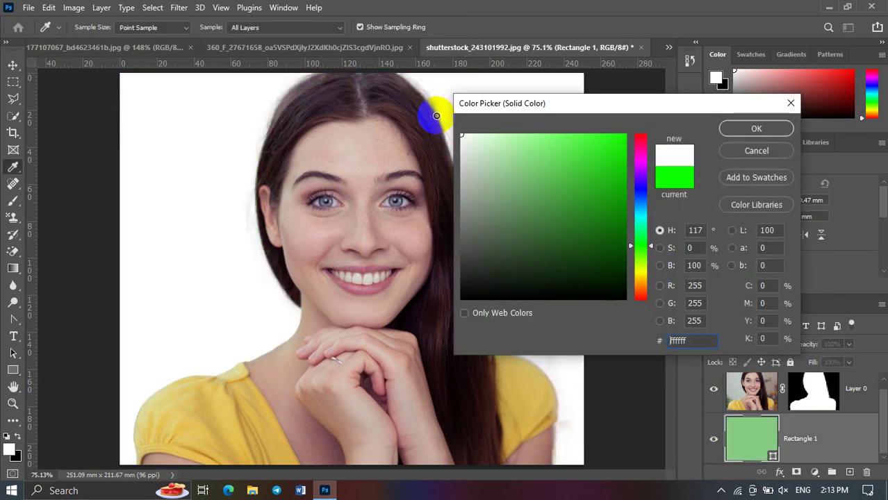
{"action": "left_click", "coordinate": [756, 129]}
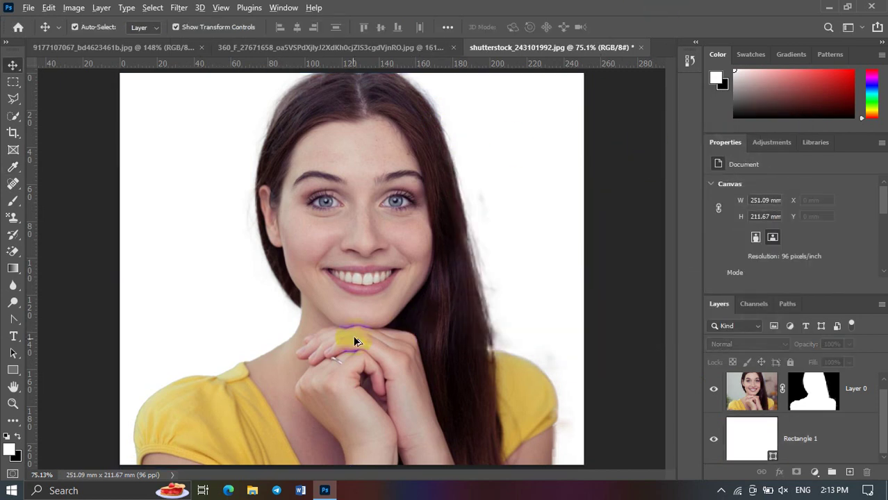
Step: Paint on the woman's layer mask with the Brush to reveal the original background
{"action": "scroll", "coordinate": [441, 360], "scroll_direction": "up", "scroll_amount": 1}
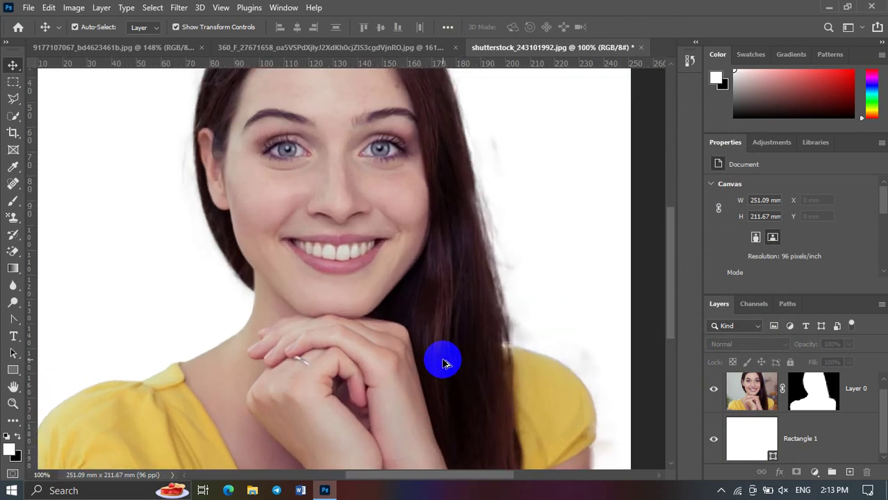
{"action": "scroll", "coordinate": [441, 361], "scroll_direction": "down", "scroll_amount": 1}
{"action": "left_click", "coordinate": [817, 403]}
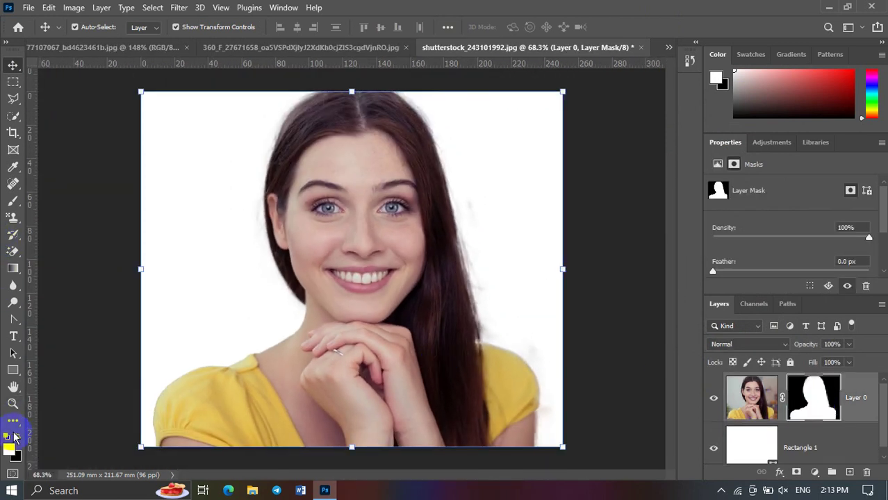
{"action": "left_click", "coordinate": [13, 202]}
{"action": "mouse_move", "coordinate": [175, 219]}
{"action": "left_mouse_down"}
{"action": "mouse_move", "coordinate": [163, 269]}
{"action": "mouse_move", "coordinate": [159, 66]}
{"action": "mouse_move", "coordinate": [190, 100]}
{"action": "mouse_move", "coordinate": [230, 88]}
{"action": "mouse_move", "coordinate": [193, 259]}
{"action": "mouse_move", "coordinate": [244, 79]}
{"action": "mouse_move", "coordinate": [72, 433]}
{"action": "left_mouse_up"}
{"action": "mouse_move", "coordinate": [203, 259]}
{"action": "left_mouse_down"}
{"action": "mouse_move", "coordinate": [135, 389]}
{"action": "mouse_move", "coordinate": [159, 397]}
{"action": "mouse_move", "coordinate": [212, 321]}
{"action": "mouse_move", "coordinate": [271, 97]}
{"action": "left_mouse_up"}
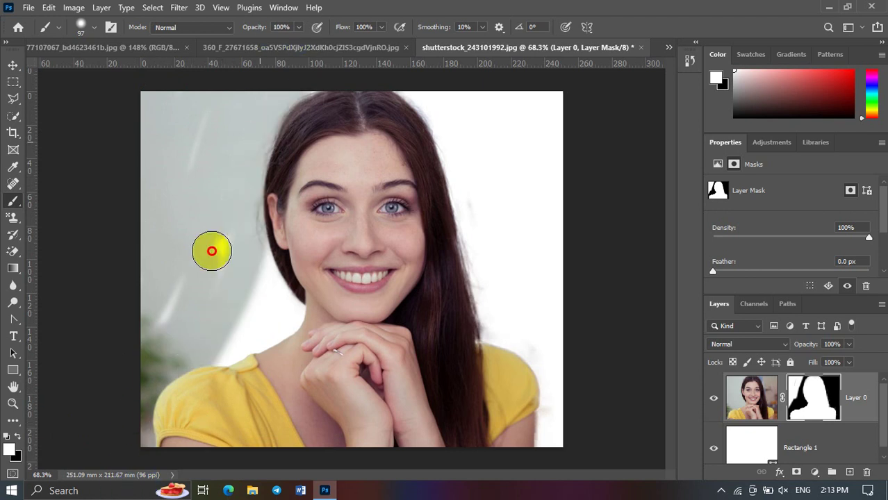
{"action": "mouse_move", "coordinate": [208, 248]}
{"action": "left_mouse_down"}
{"action": "mouse_move", "coordinate": [569, 95]}
{"action": "mouse_move", "coordinate": [630, 184]}
{"action": "mouse_move", "coordinate": [121, 181]}
{"action": "mouse_move", "coordinate": [549, 176]}
{"action": "mouse_move", "coordinate": [601, 211]}
{"action": "mouse_move", "coordinate": [468, 343]}
{"action": "mouse_move", "coordinate": [618, 405]}
{"action": "mouse_move", "coordinate": [212, 315]}
{"action": "mouse_move", "coordinate": [515, 311]}
{"action": "mouse_move", "coordinate": [548, 289]}
{"action": "mouse_move", "coordinate": [422, 494]}
{"action": "left_mouse_up"}
Step: Fill the mask with white to show the full photo, then nudge the photo back into place
{"action": "left_click", "coordinate": [788, 421]}
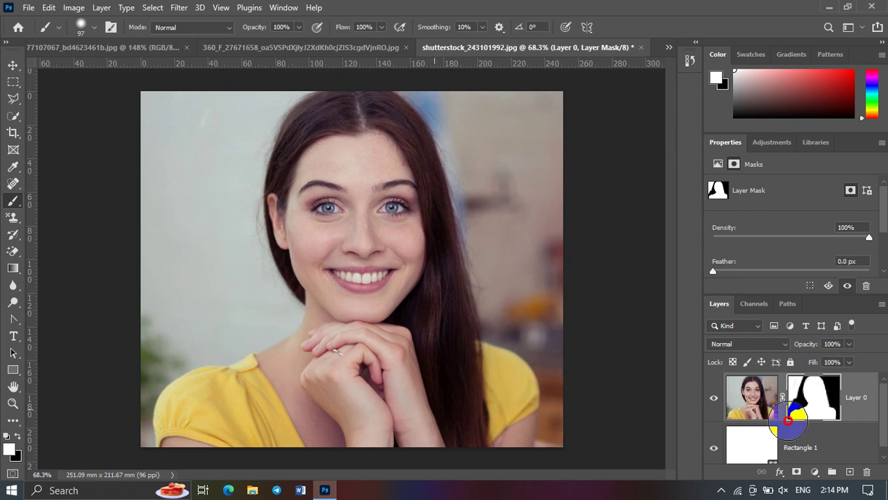
{"action": "key", "text": "alt+BackSpace"}
{"action": "left_click", "coordinate": [12, 64]}
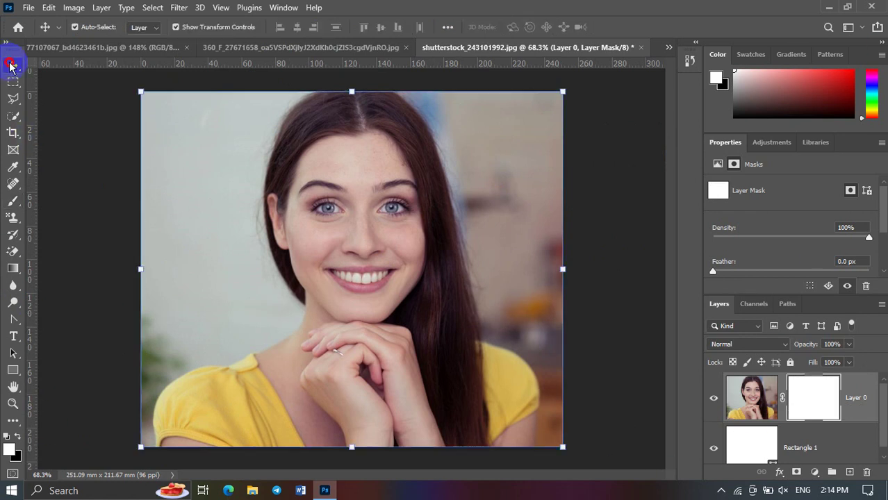
{"action": "left_click", "coordinate": [400, 312]}
{"action": "mouse_move", "coordinate": [505, 352]}
{"action": "left_mouse_down"}
{"action": "mouse_move", "coordinate": [409, 310]}
{"action": "mouse_move", "coordinate": [224, 341]}
{"action": "mouse_move", "coordinate": [409, 343]}
{"action": "mouse_move", "coordinate": [436, 333]}
{"action": "left_mouse_up"}
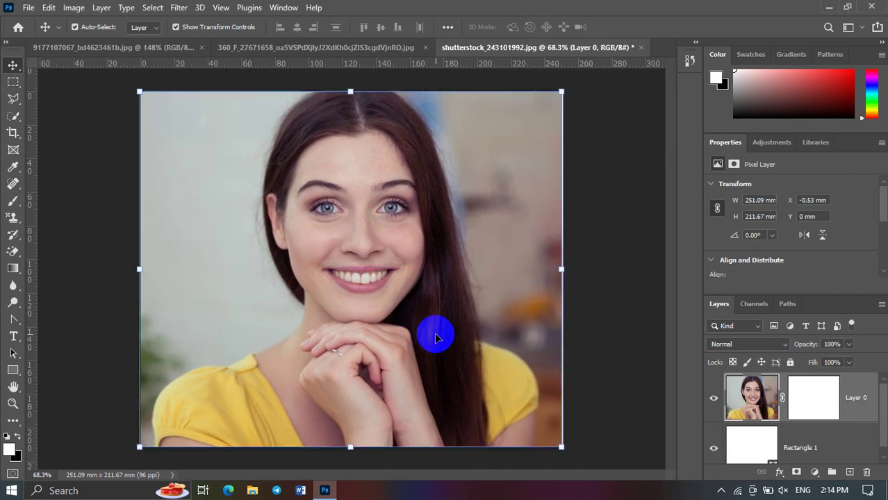
{"action": "left_click", "coordinate": [646, 273]}
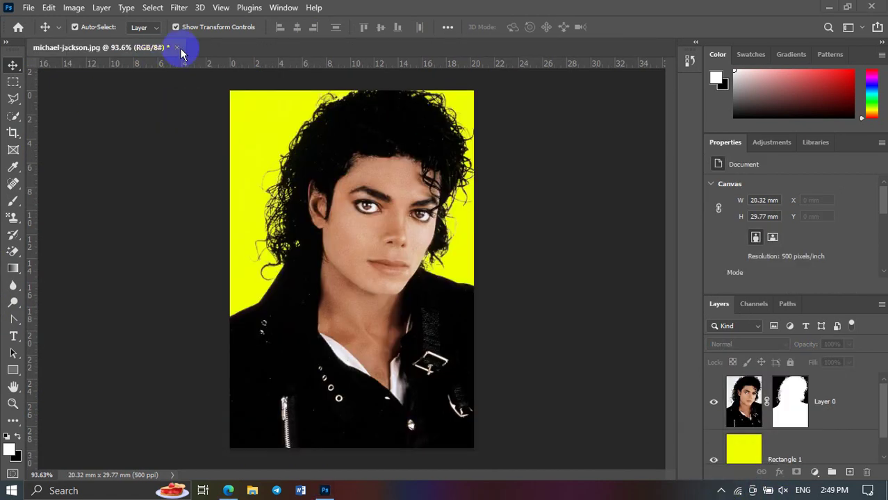
Step: Close the edited portrait without saving and reopen the original photo from Recent Files
{"action": "left_click", "coordinate": [177, 48]}
{"action": "left_click", "coordinate": [437, 189]}
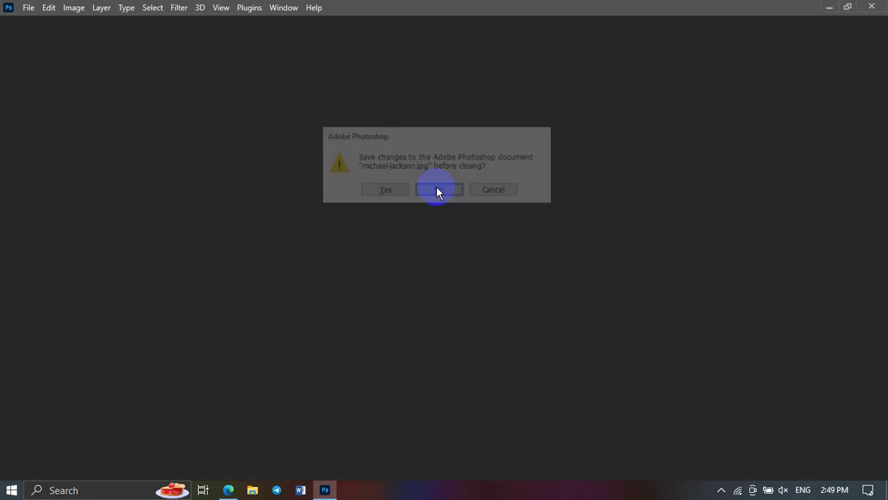
{"action": "left_click", "coordinate": [270, 211]}
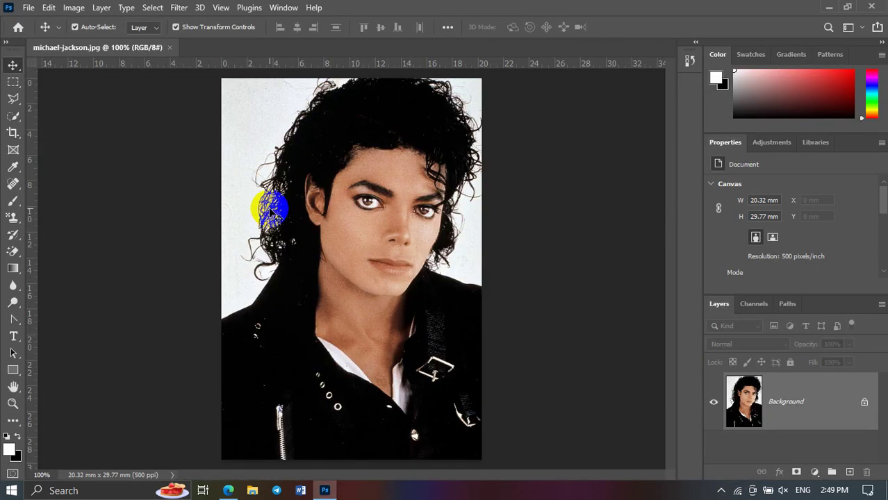
{"action": "scroll", "coordinate": [276, 236], "scroll_direction": "up", "scroll_amount": 2}
{"action": "scroll", "coordinate": [278, 235], "scroll_direction": "up", "scroll_amount": 2}
{"action": "scroll", "coordinate": [278, 237], "scroll_direction": "down", "scroll_amount": 2}
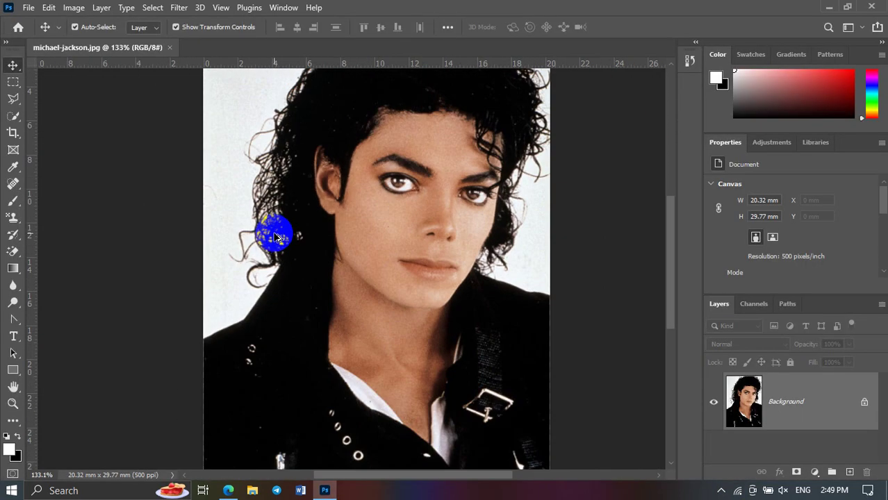
{"action": "scroll", "coordinate": [250, 208], "scroll_direction": "up", "scroll_amount": 2}
{"action": "scroll", "coordinate": [222, 139], "scroll_direction": "up", "scroll_amount": 2}
{"action": "scroll", "coordinate": [221, 96], "scroll_direction": "up", "scroll_amount": 3}
{"action": "scroll", "coordinate": [226, 104], "scroll_direction": "up", "scroll_amount": 3}
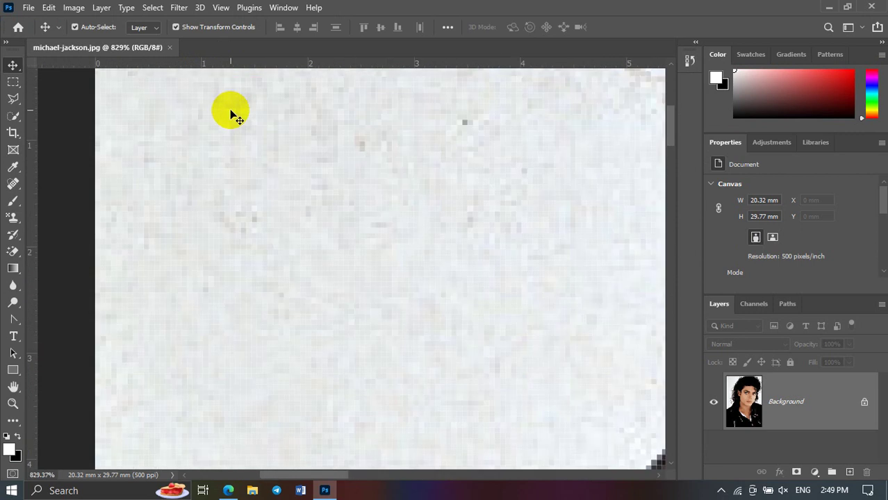
{"action": "scroll", "coordinate": [232, 112], "scroll_direction": "down", "scroll_amount": 2}
{"action": "scroll", "coordinate": [232, 113], "scroll_direction": "down", "scroll_amount": 2}
{"action": "scroll", "coordinate": [232, 113], "scroll_direction": "down", "scroll_amount": 2}
{"action": "scroll", "coordinate": [289, 189], "scroll_direction": "up", "scroll_amount": 1}
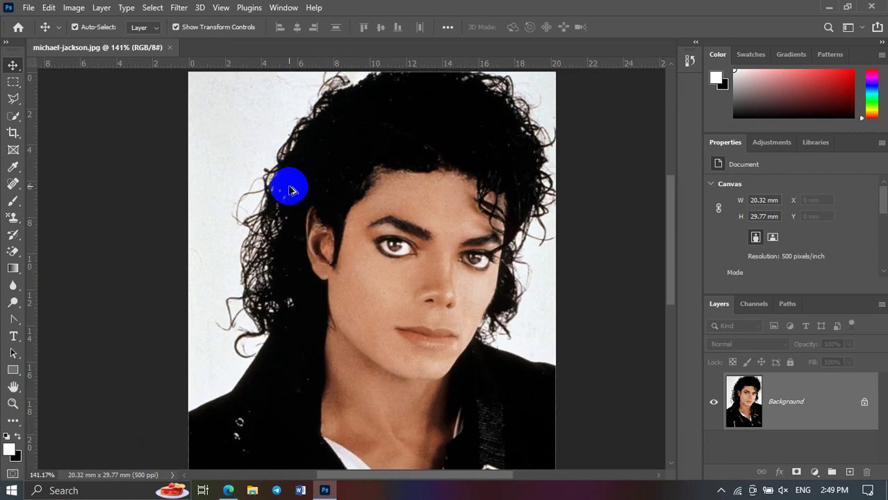
{"action": "scroll", "coordinate": [208, 176], "scroll_direction": "up", "scroll_amount": 1}
{"action": "scroll", "coordinate": [238, 162], "scroll_direction": "down", "scroll_amount": 2}
{"action": "scroll", "coordinate": [242, 162], "scroll_direction": "down", "scroll_amount": 1}
{"action": "scroll", "coordinate": [243, 165], "scroll_direction": "up", "scroll_amount": 1}
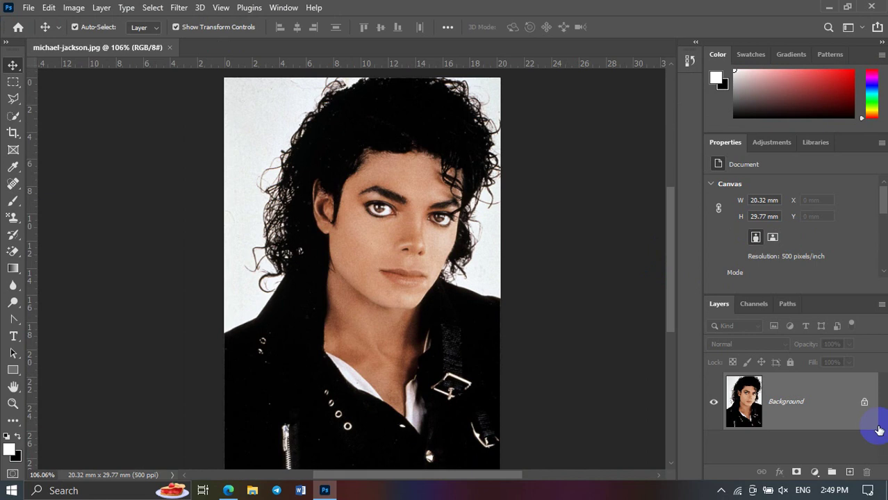
Step: Unlock the photo's Background layer so it becomes Layer 0
{"action": "left_click", "coordinate": [864, 403]}
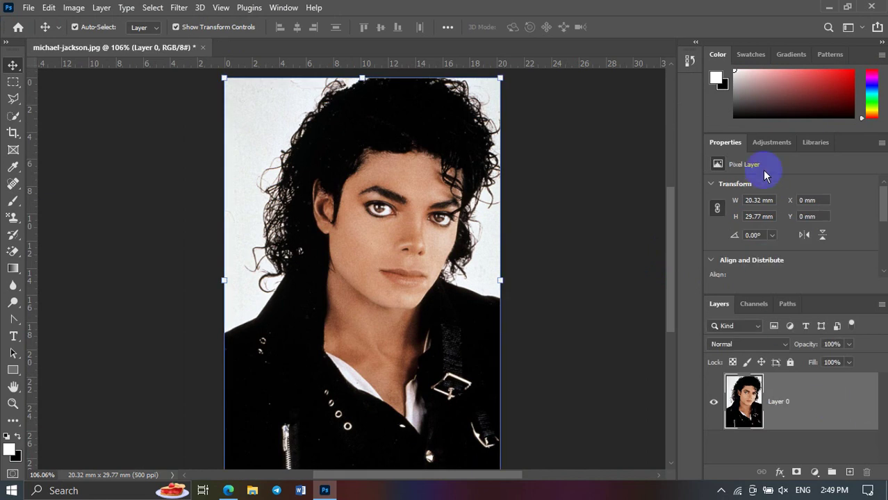
{"action": "scroll", "coordinate": [798, 196], "scroll_direction": "down", "scroll_amount": 2}
{"action": "scroll", "coordinate": [797, 195], "scroll_direction": "down", "scroll_amount": 2}
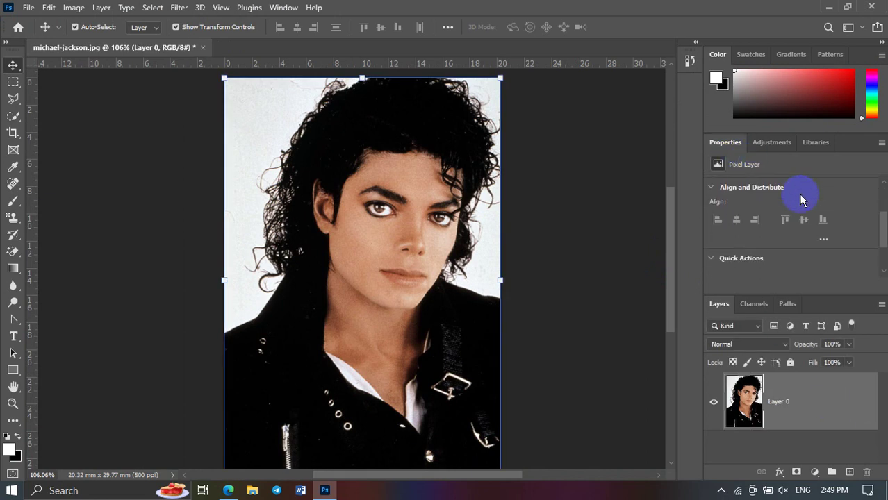
{"action": "scroll", "coordinate": [798, 196], "scroll_direction": "down", "scroll_amount": 2}
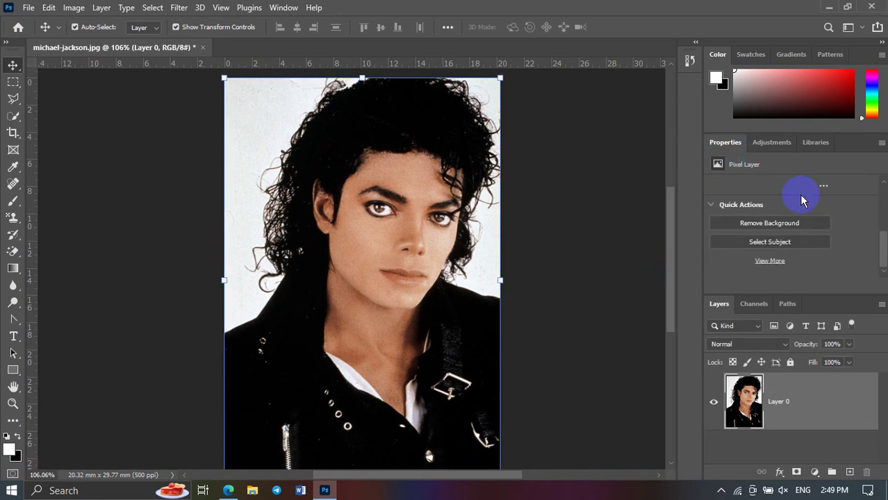
Step: Run Quick Actions Remove Background to mask the man onto transparency
{"action": "left_click", "coordinate": [761, 224]}
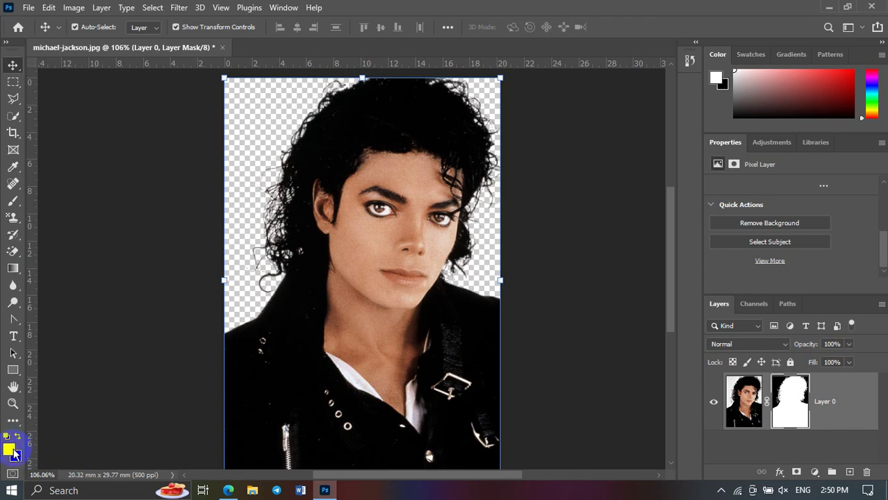
{"action": "left_click", "coordinate": [13, 201]}
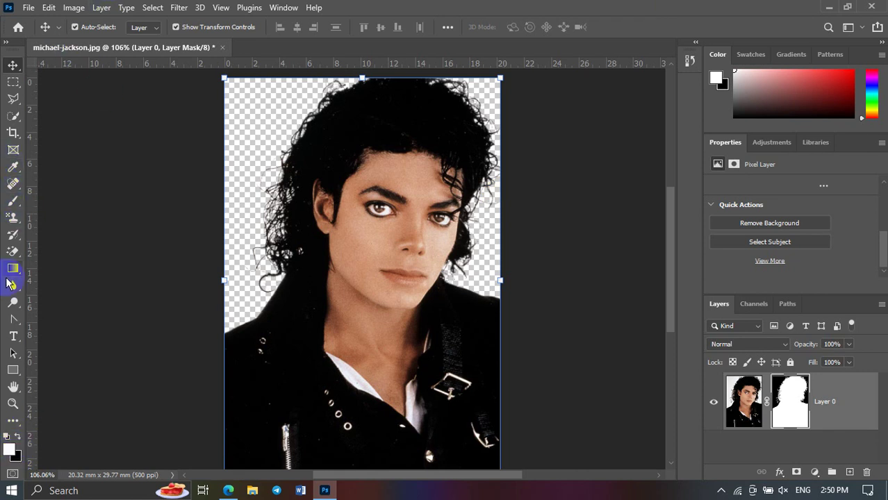
{"action": "left_click", "coordinate": [13, 201]}
{"action": "mouse_move", "coordinate": [227, 169]}
{"action": "left_mouse_down"}
{"action": "mouse_move", "coordinate": [244, 103]}
{"action": "mouse_move", "coordinate": [229, 192]}
{"action": "mouse_move", "coordinate": [263, 79]}
{"action": "left_mouse_up"}
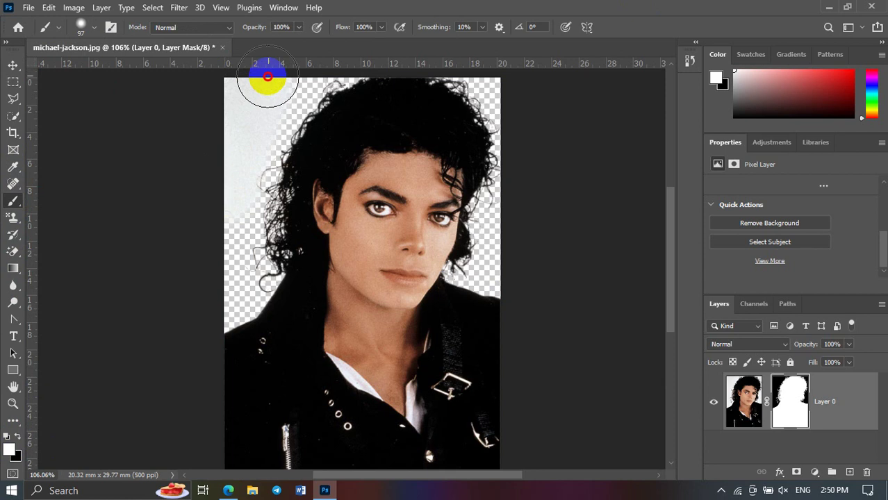
{"action": "left_click", "coordinate": [18, 438]}
{"action": "mouse_move", "coordinate": [234, 170]}
{"action": "left_mouse_down"}
{"action": "mouse_move", "coordinate": [266, 105]}
{"action": "mouse_move", "coordinate": [232, 182]}
{"action": "left_mouse_up"}
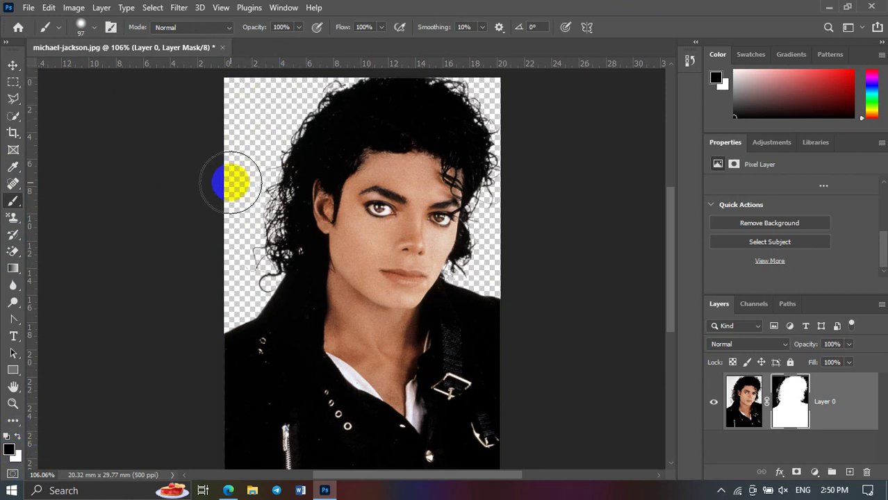
{"action": "left_click", "coordinate": [12, 66]}
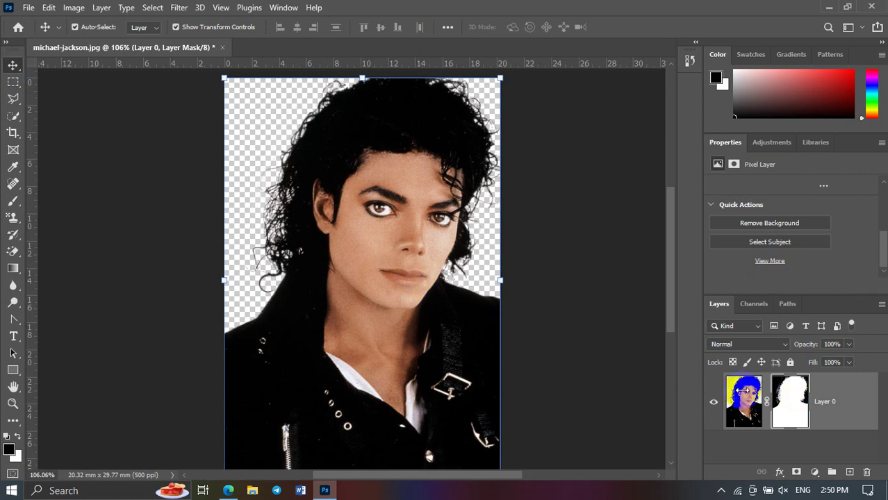
{"action": "scroll", "coordinate": [268, 273], "scroll_direction": "up", "scroll_amount": 3}
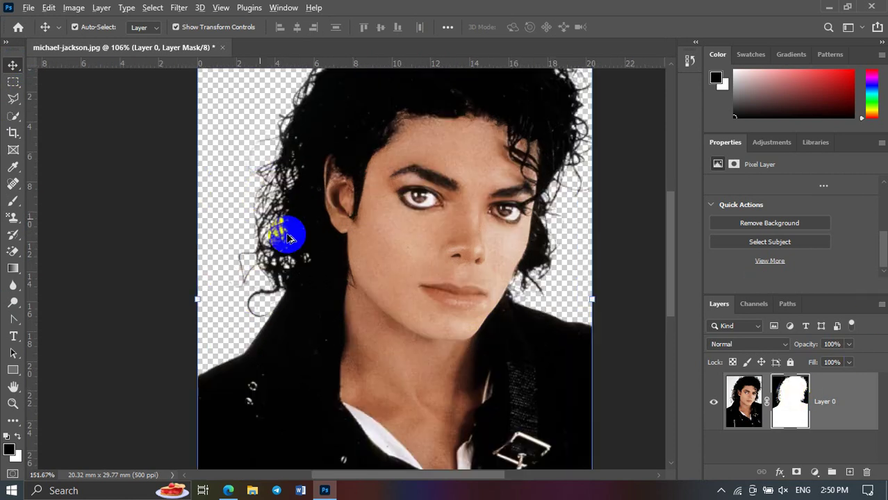
{"action": "scroll", "coordinate": [273, 266], "scroll_direction": "up", "scroll_amount": 3}
{"action": "scroll", "coordinate": [272, 264], "scroll_direction": "up", "scroll_amount": 2}
{"action": "scroll", "coordinate": [372, 252], "scroll_direction": "down", "scroll_amount": 3}
{"action": "scroll", "coordinate": [349, 252], "scroll_direction": "up", "scroll_amount": 3}
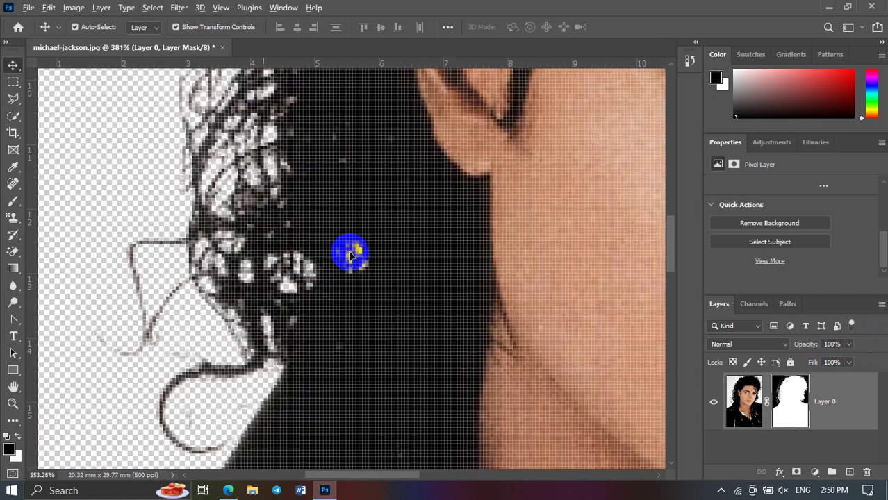
{"action": "scroll", "coordinate": [350, 259], "scroll_direction": "down", "scroll_amount": 3}
{"action": "scroll", "coordinate": [368, 223], "scroll_direction": "down", "scroll_amount": 2}
{"action": "scroll", "coordinate": [369, 193], "scroll_direction": "down", "scroll_amount": 2}
{"action": "scroll", "coordinate": [417, 160], "scroll_direction": "down", "scroll_amount": 2}
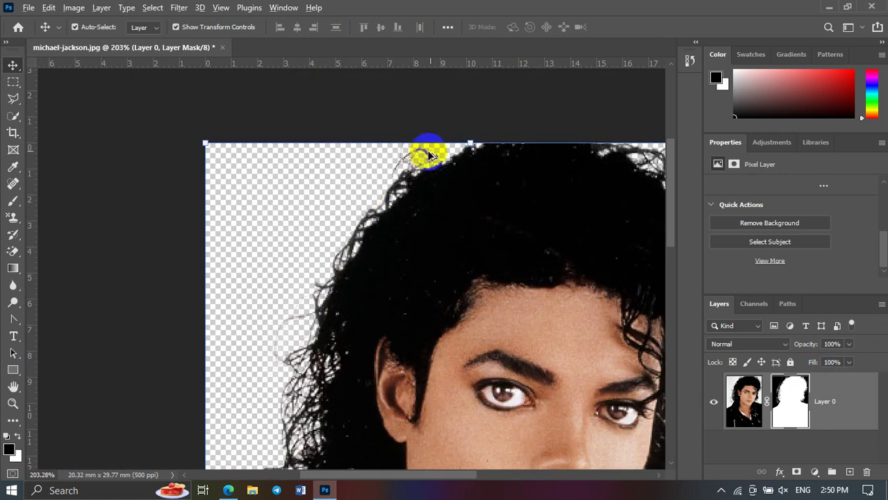
{"action": "scroll", "coordinate": [438, 155], "scroll_direction": "down", "scroll_amount": 1}
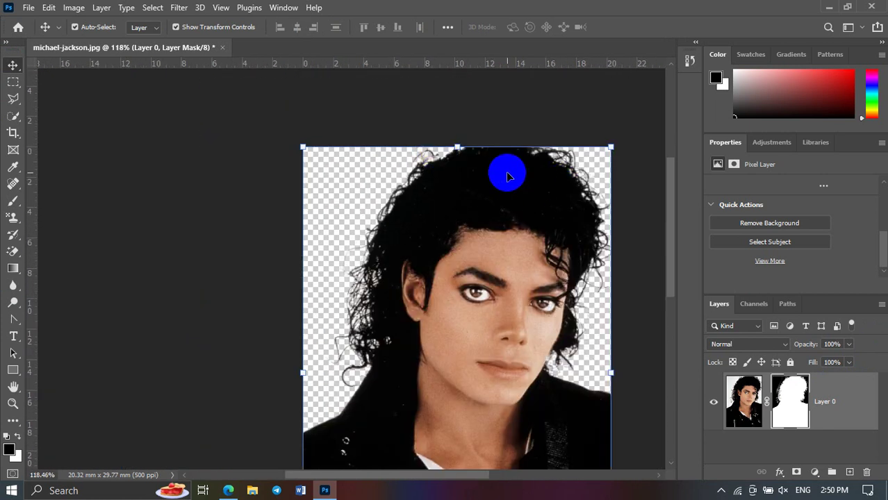
{"action": "scroll", "coordinate": [417, 233], "scroll_direction": "down", "scroll_amount": 2}
{"action": "left_click", "coordinate": [799, 392]}
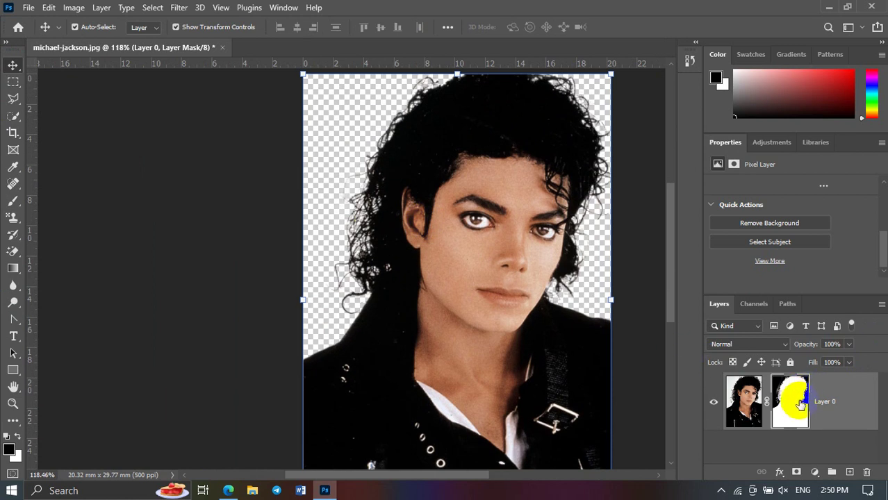
Step: Open Layer 0's mask in Select and Mask and preview it in Black & White view
{"action": "double_click", "coordinate": [799, 402]}
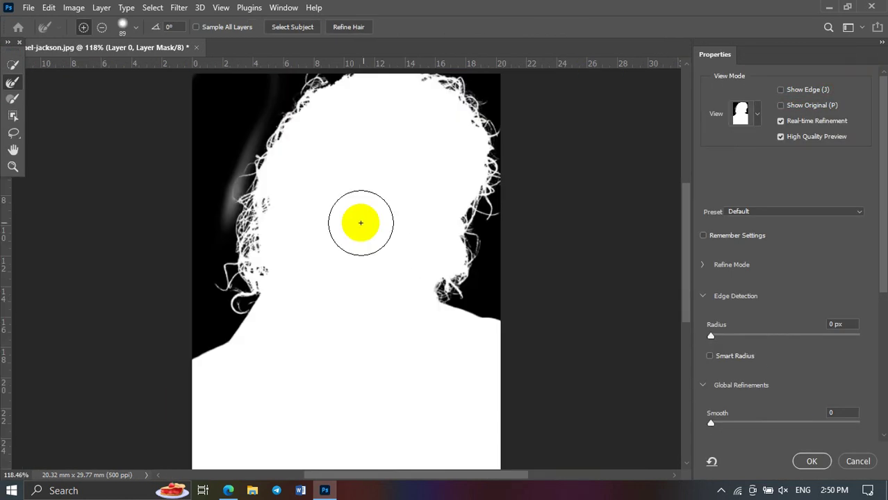
{"action": "left_click", "coordinate": [741, 114]}
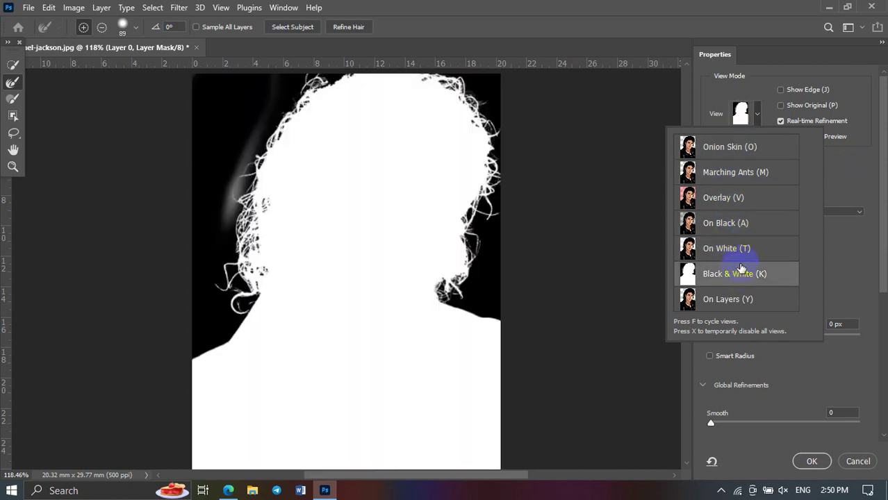
{"action": "left_click", "coordinate": [811, 462]}
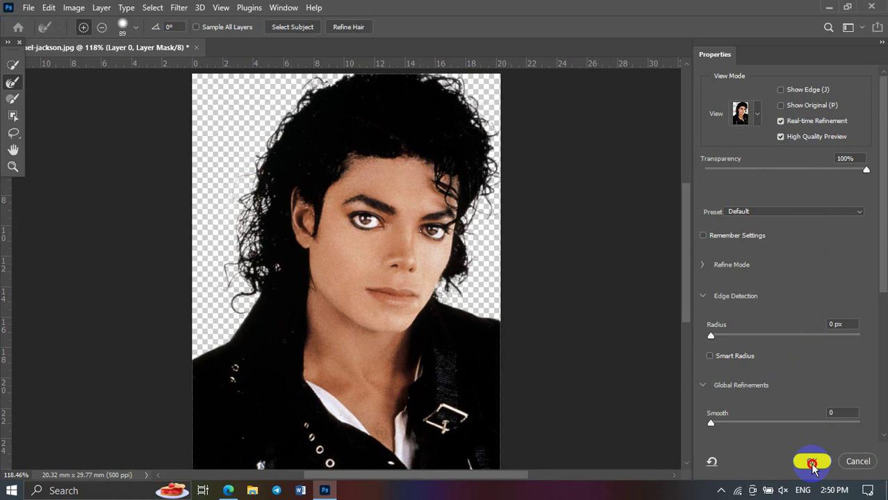
{"action": "scroll", "coordinate": [769, 220], "scroll_direction": "down", "scroll_amount": 1}
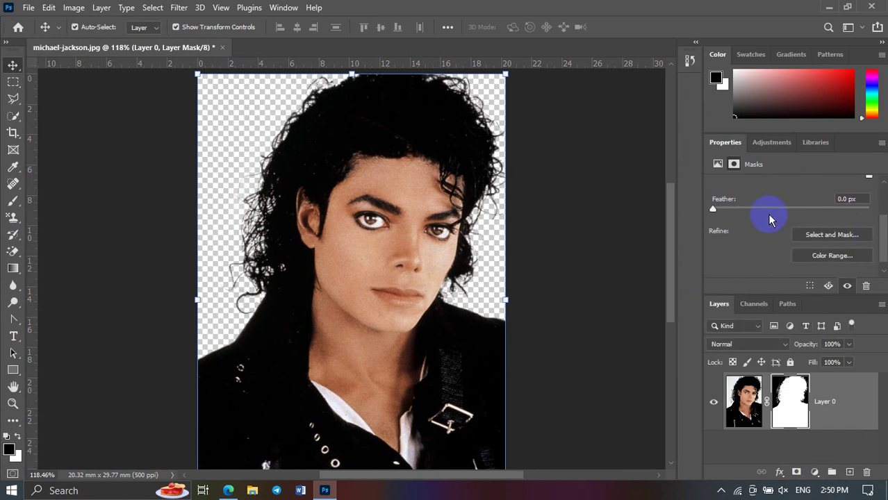
{"action": "scroll", "coordinate": [769, 220], "scroll_direction": "up", "scroll_amount": 1}
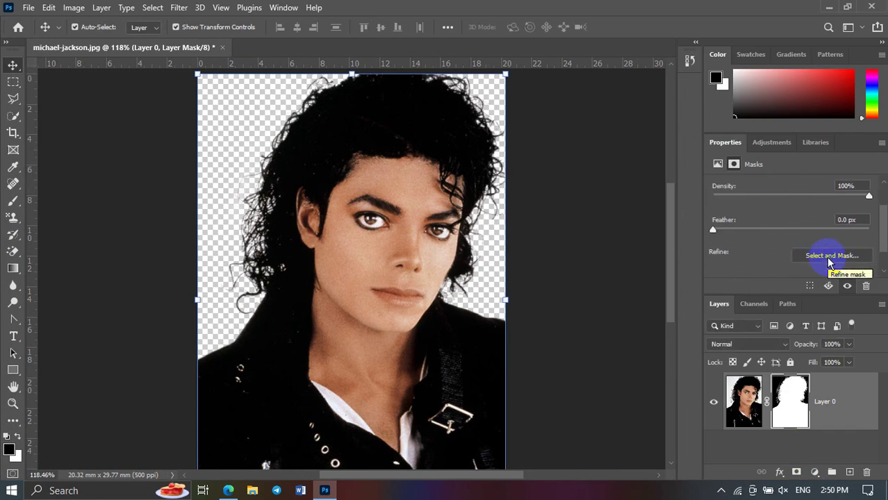
{"action": "left_click", "coordinate": [827, 259]}
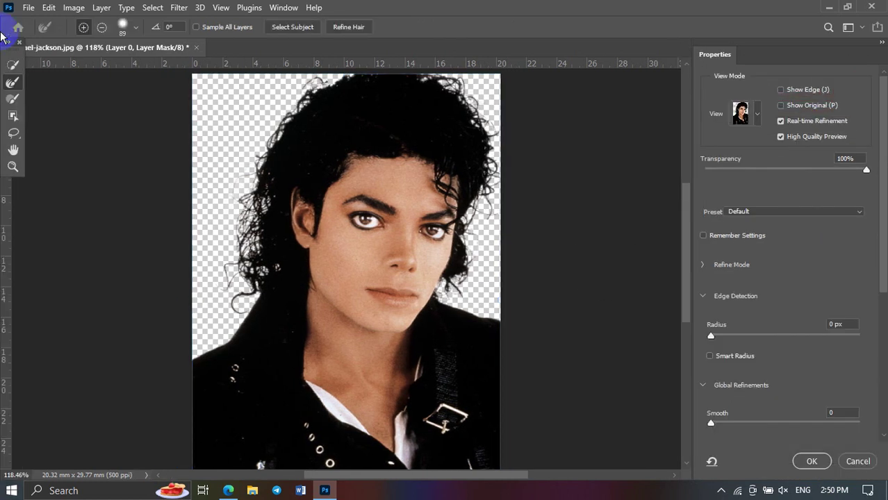
{"action": "mouse_move", "coordinate": [455, 85]}
{"action": "left_mouse_down"}
{"action": "mouse_move", "coordinate": [174, 110]}
{"action": "mouse_move", "coordinate": [473, 150]}
{"action": "left_mouse_up"}
{"action": "left_click", "coordinate": [740, 113]}
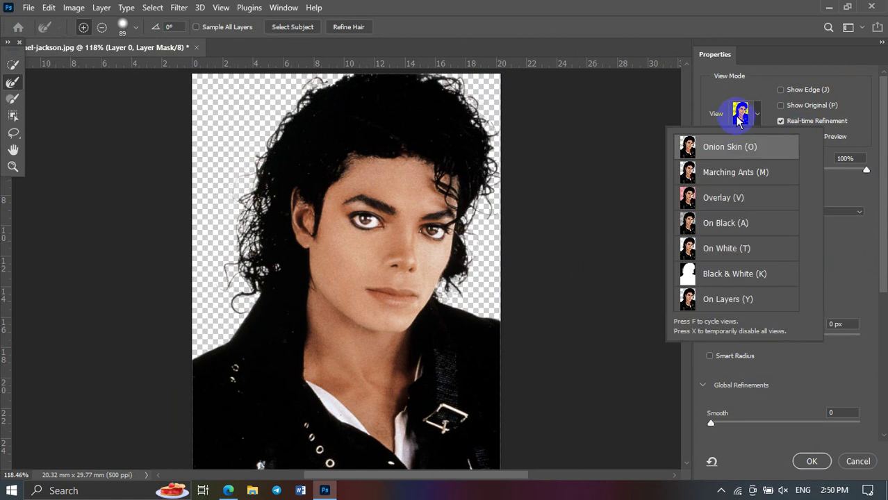
{"action": "left_click", "coordinate": [709, 280]}
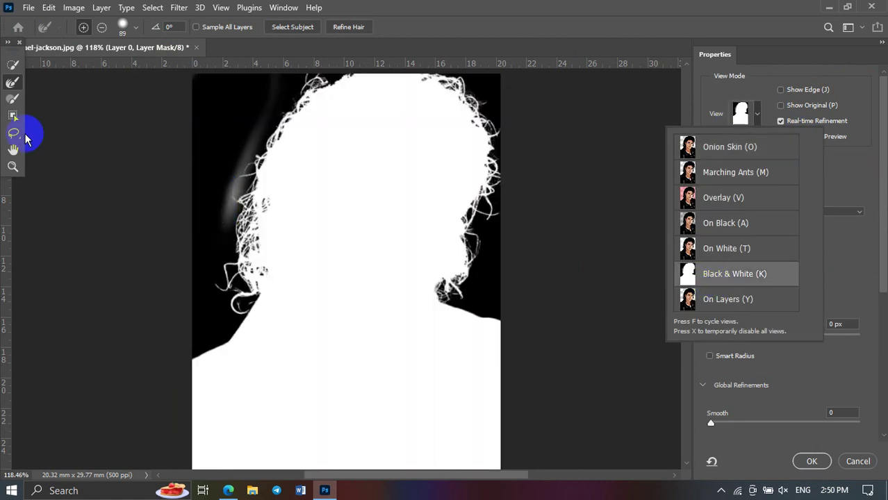
Step: Brush away the grey hair wisp left of the head in subtract mode and apply the mask
{"action": "left_click", "coordinate": [12, 67]}
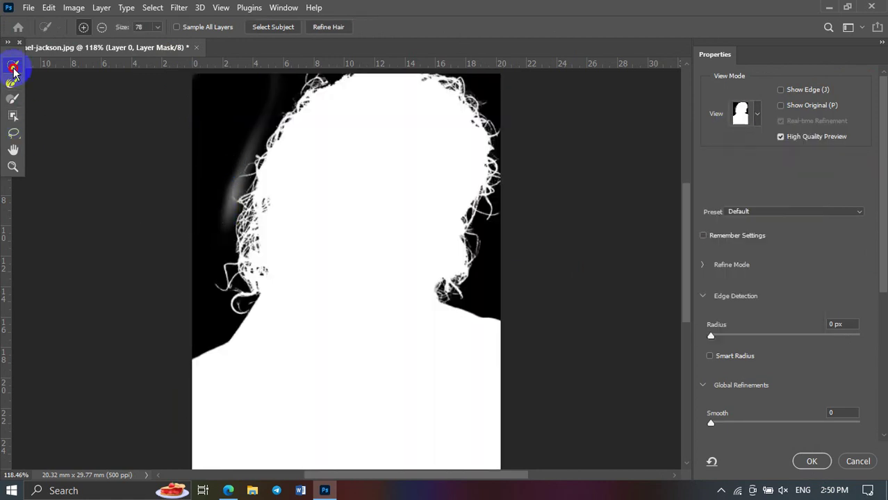
{"action": "left_click", "coordinate": [102, 27]}
{"action": "left_click_drag", "start_coordinate": [199, 208], "coordinate": [209, 176]}
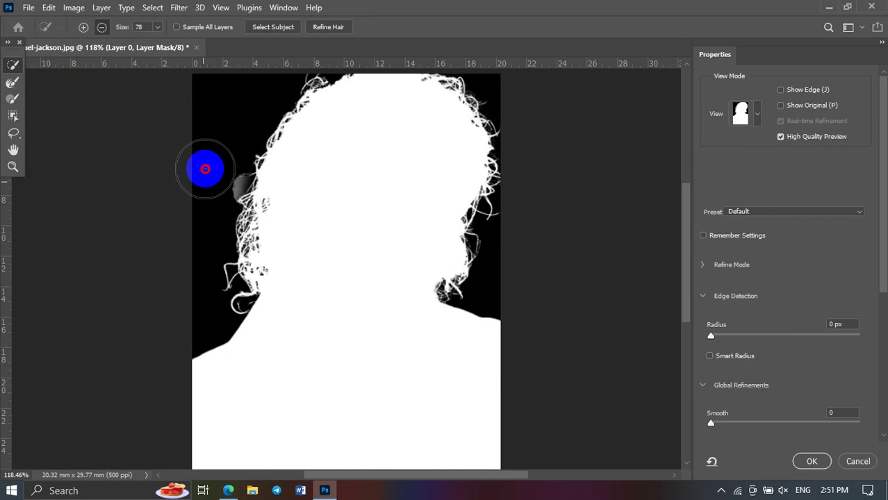
{"action": "left_click", "coordinate": [102, 28]}
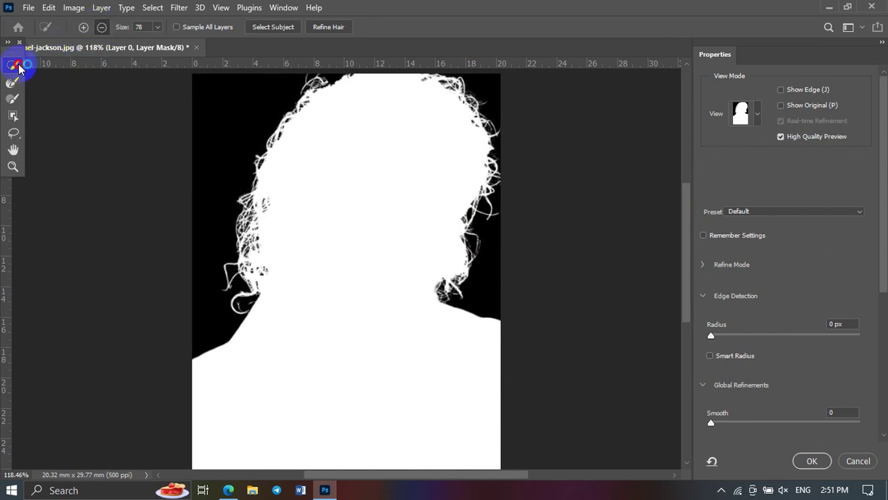
{"action": "left_click", "coordinate": [83, 28]}
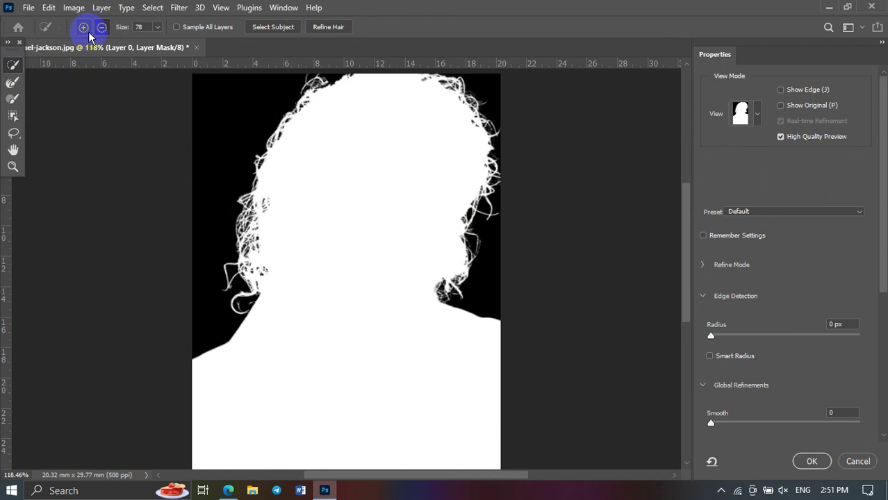
{"action": "left_click", "coordinate": [13, 84]}
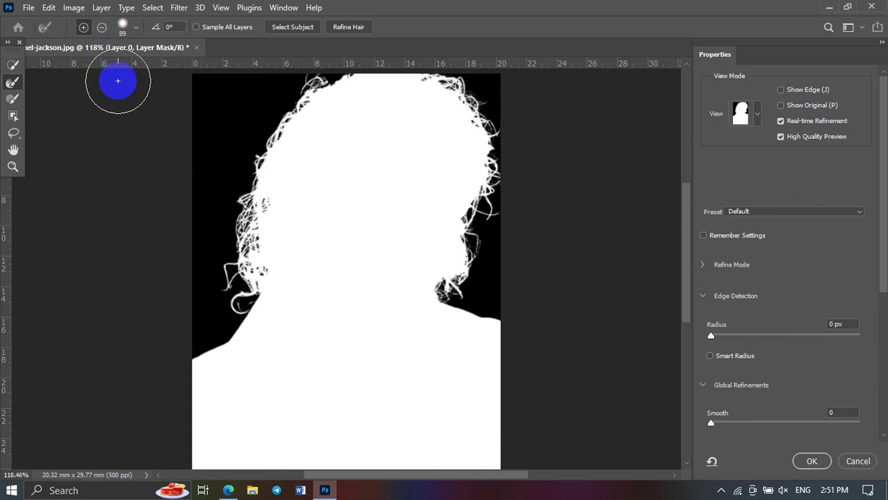
{"action": "left_click", "coordinate": [742, 128]}
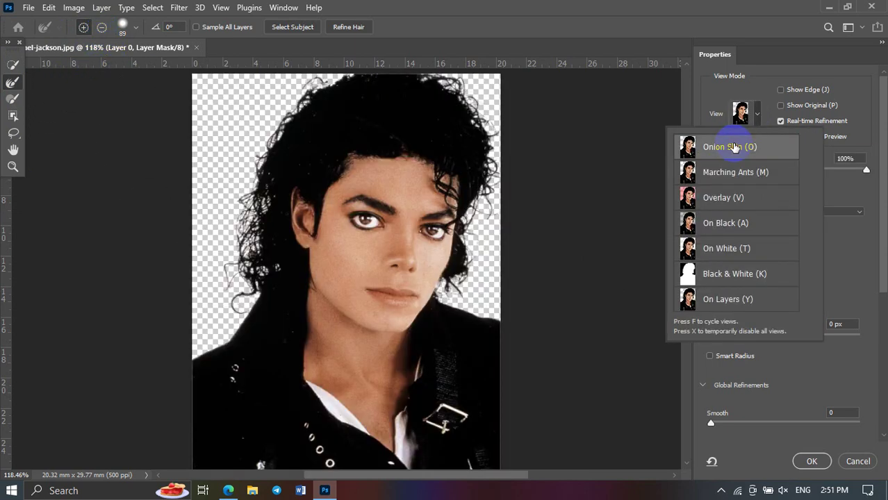
{"action": "left_click", "coordinate": [812, 462]}
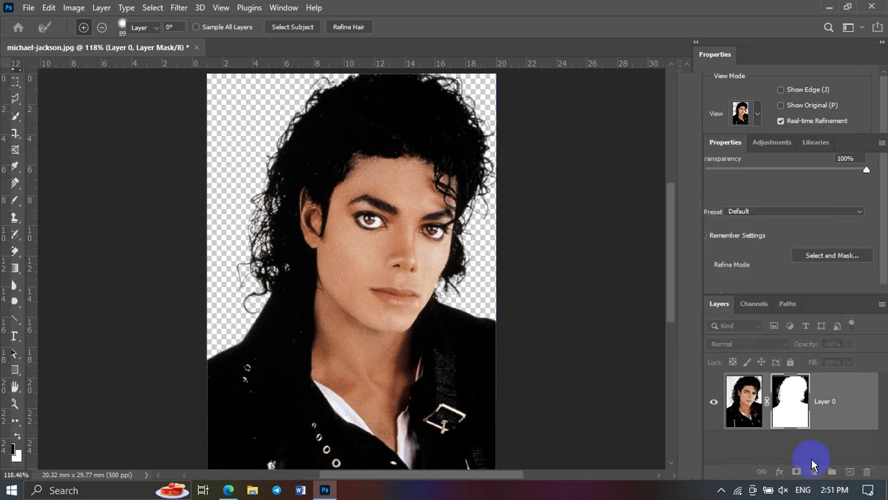
Step: Add an empty Layer 1 beneath Layer 0 and make Layer 1 active
{"action": "left_click", "coordinate": [849, 471]}
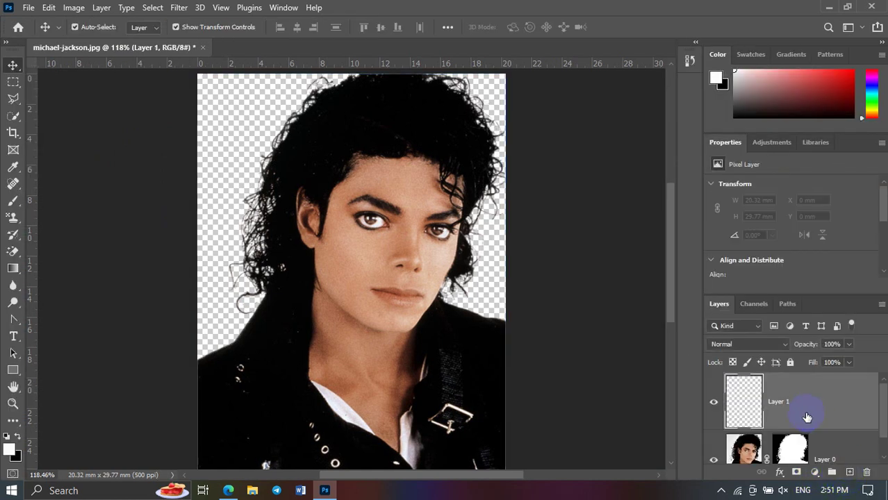
{"action": "double_click", "coordinate": [725, 142]}
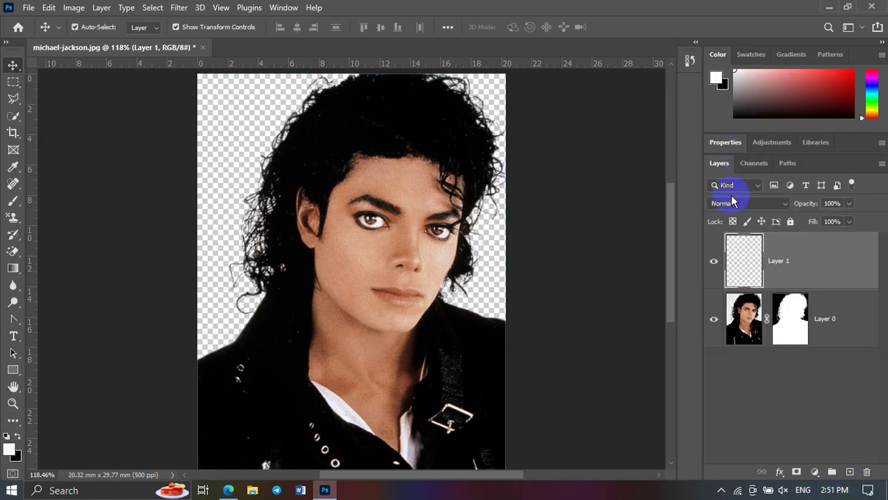
{"action": "left_click_drag", "start_coordinate": [744, 317], "coordinate": [758, 356]}
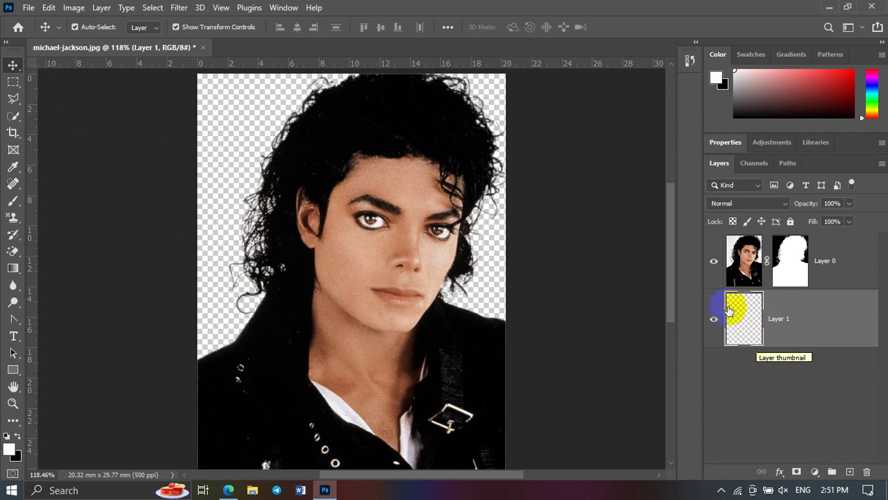
{"action": "left_click", "coordinate": [737, 259]}
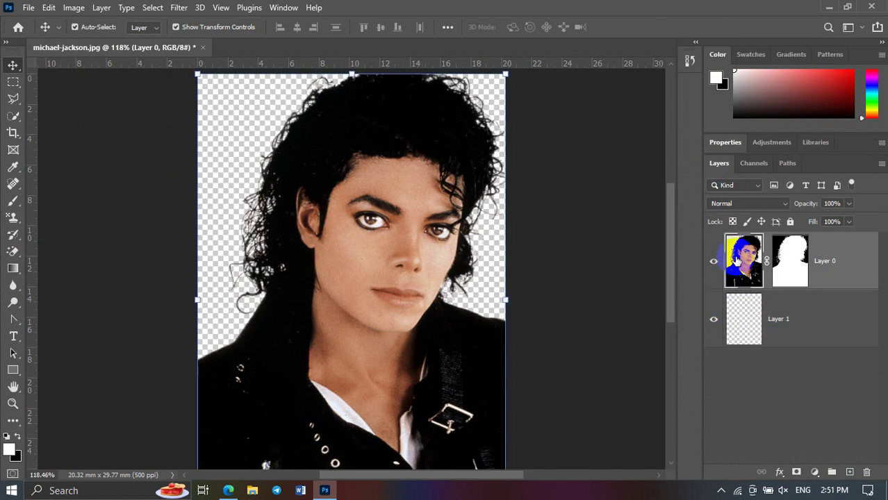
{"action": "left_click", "coordinate": [714, 262]}
{"action": "left_click", "coordinate": [714, 262]}
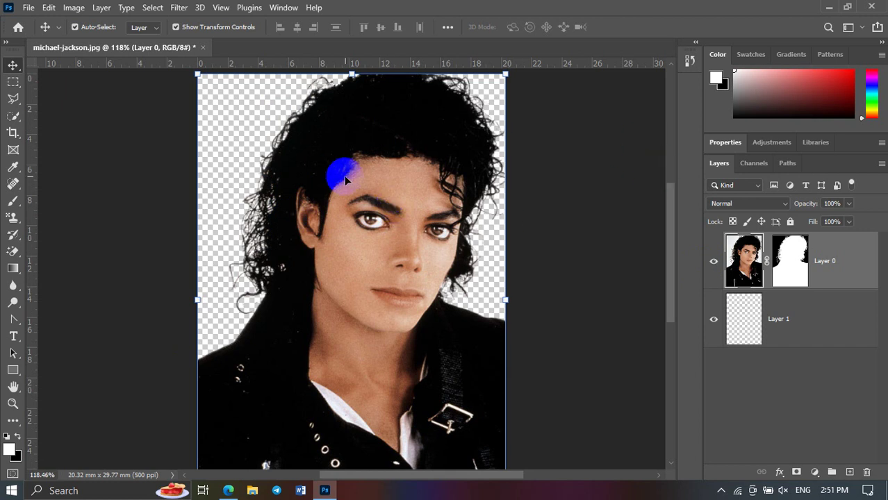
{"action": "left_click", "coordinate": [744, 318]}
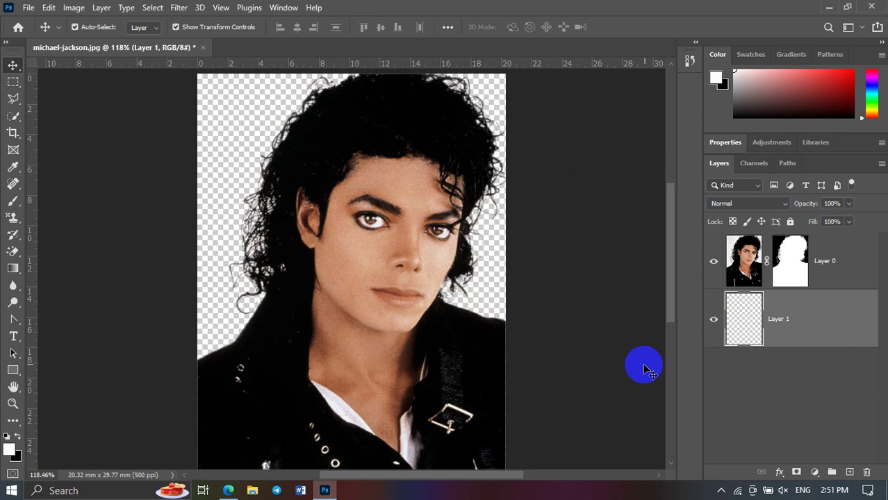
{"action": "left_click", "coordinate": [745, 318]}
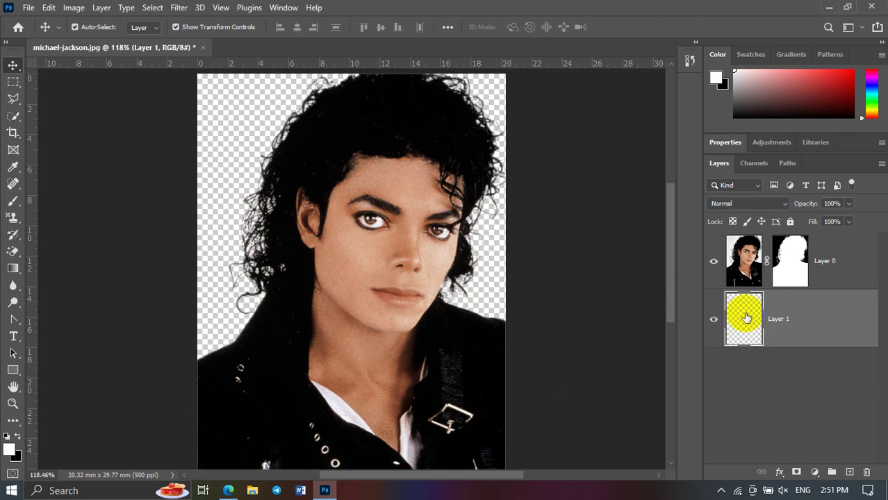
Step: Set the Rectangle tool's fill to orange-yellow #ffc600 via the Color Picker
{"action": "left_click", "coordinate": [12, 371]}
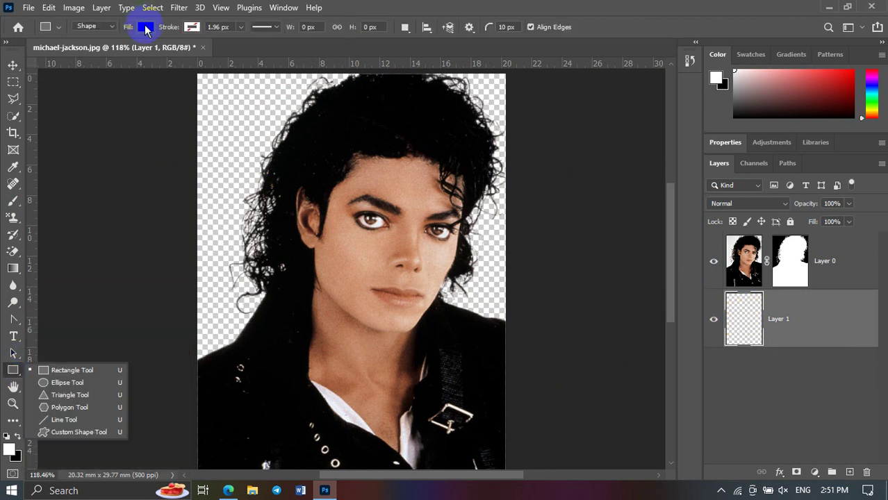
{"action": "left_click", "coordinate": [146, 27]}
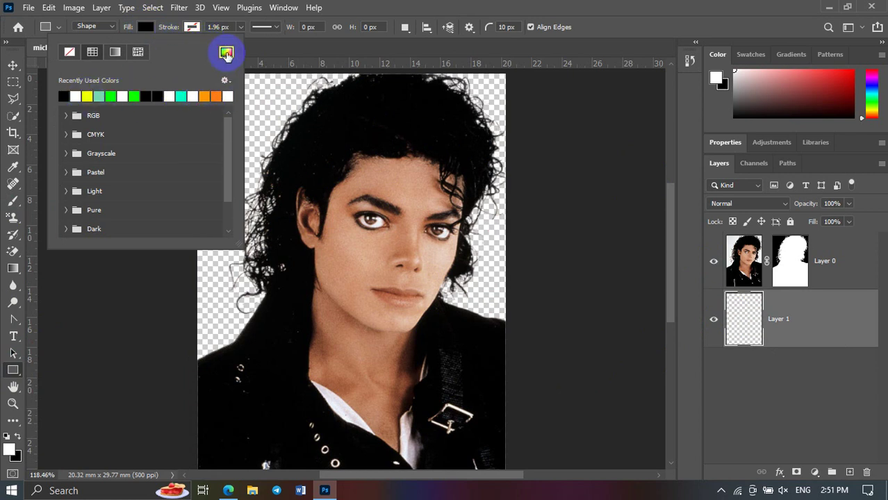
{"action": "left_click", "coordinate": [226, 53]}
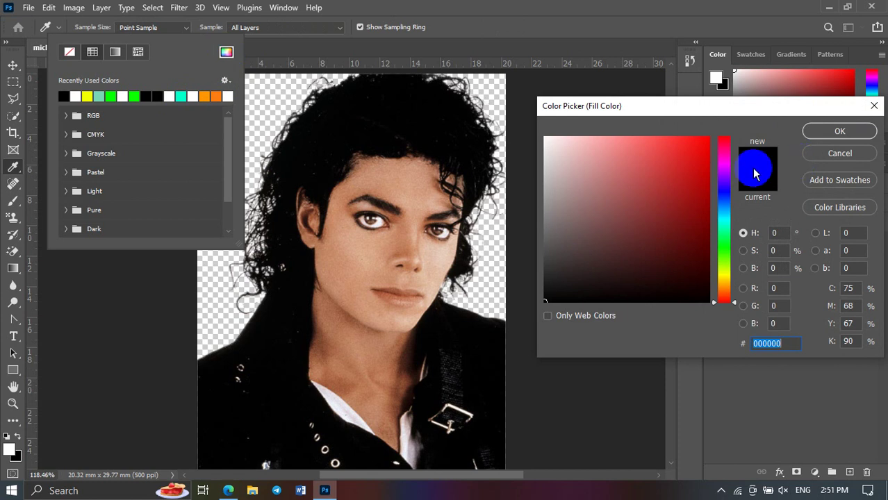
{"action": "left_click_drag", "start_coordinate": [722, 151], "coordinate": [723, 246]}
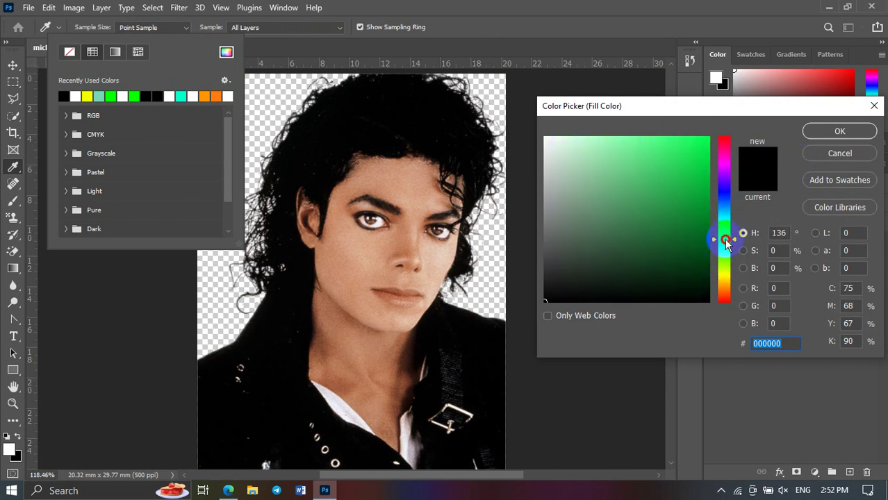
{"action": "left_click_drag", "start_coordinate": [677, 230], "coordinate": [703, 122]}
{"action": "left_click", "coordinate": [722, 276]}
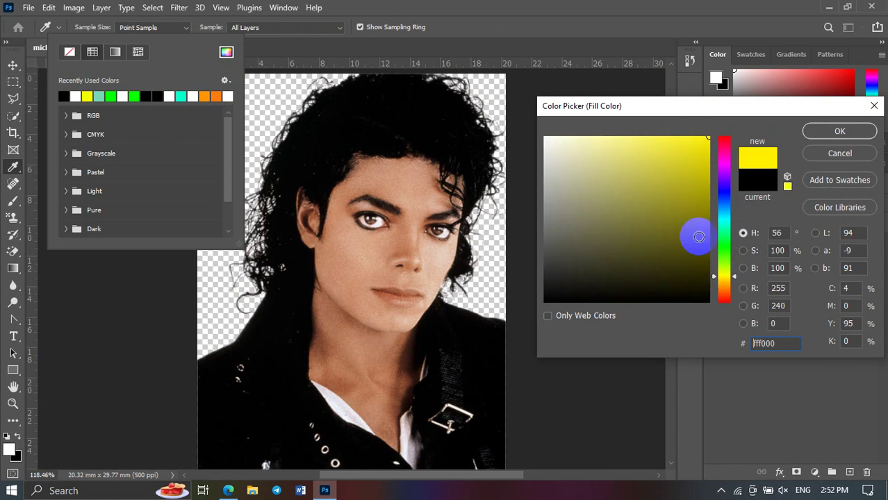
{"action": "left_click_drag", "start_coordinate": [693, 234], "coordinate": [730, 113]}
{"action": "left_click", "coordinate": [826, 132]}
{"action": "left_click", "coordinate": [722, 281]}
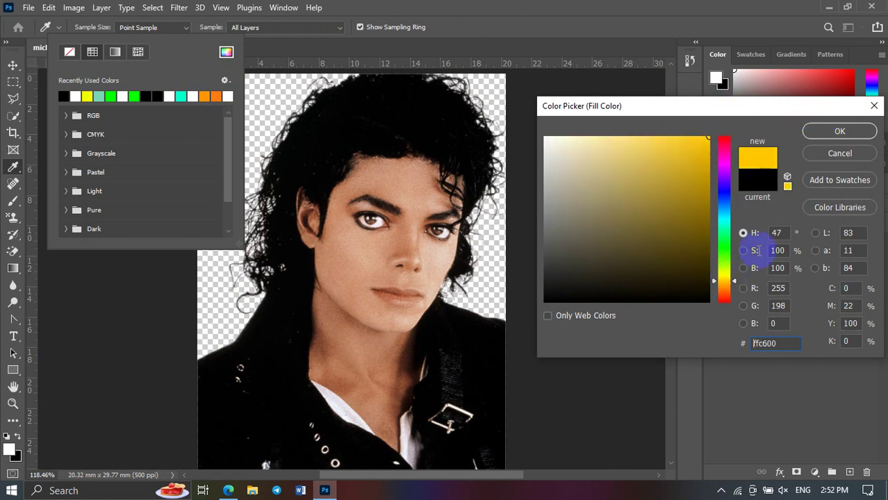
{"action": "left_click", "coordinate": [838, 134]}
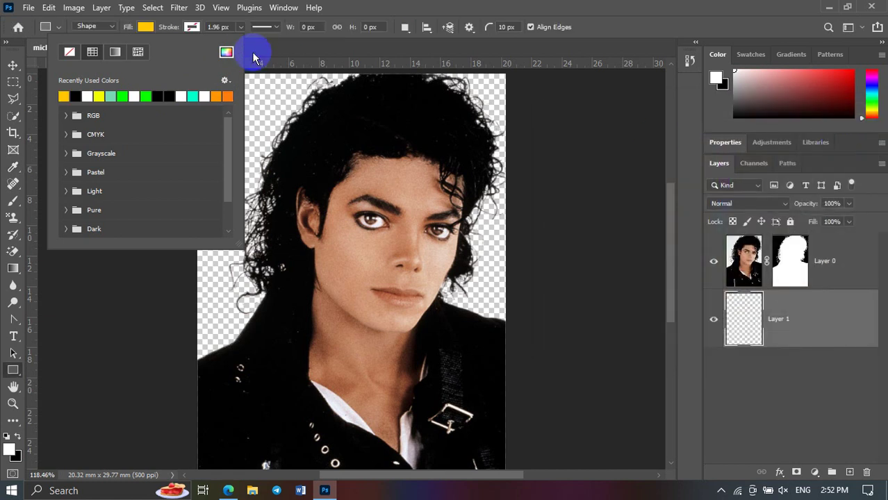
{"action": "left_click", "coordinate": [147, 28]}
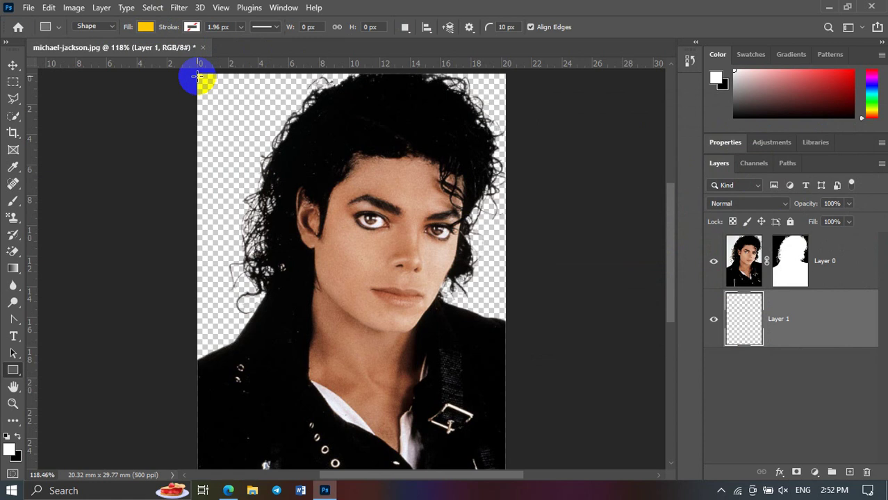
Step: Draw a yellow rectangle covering the whole canvas
{"action": "mouse_move", "coordinate": [199, 72]}
{"action": "left_mouse_down"}
{"action": "mouse_move", "coordinate": [503, 476]}
{"action": "mouse_move", "coordinate": [505, 451]}
{"action": "left_mouse_up"}
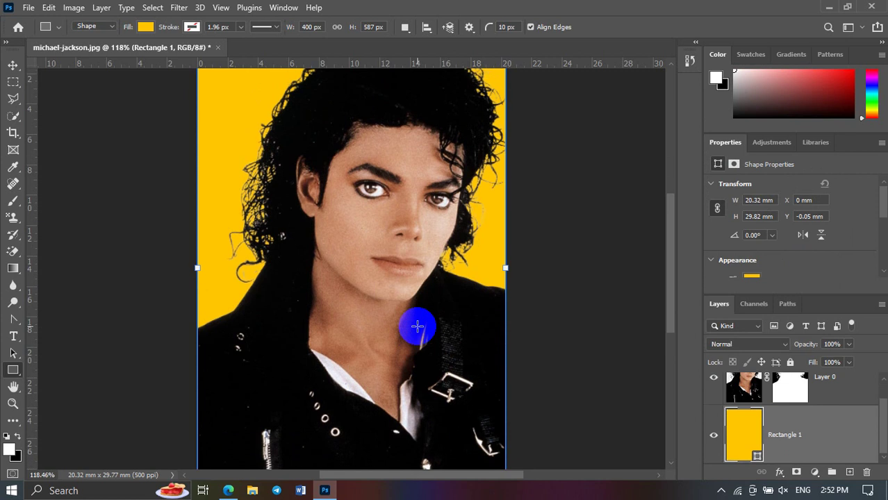
{"action": "scroll", "coordinate": [414, 284], "scroll_direction": "up", "scroll_amount": 3}
{"action": "left_click", "coordinate": [205, 90]}
{"action": "scroll", "coordinate": [293, 162], "scroll_direction": "up", "scroll_amount": 1}
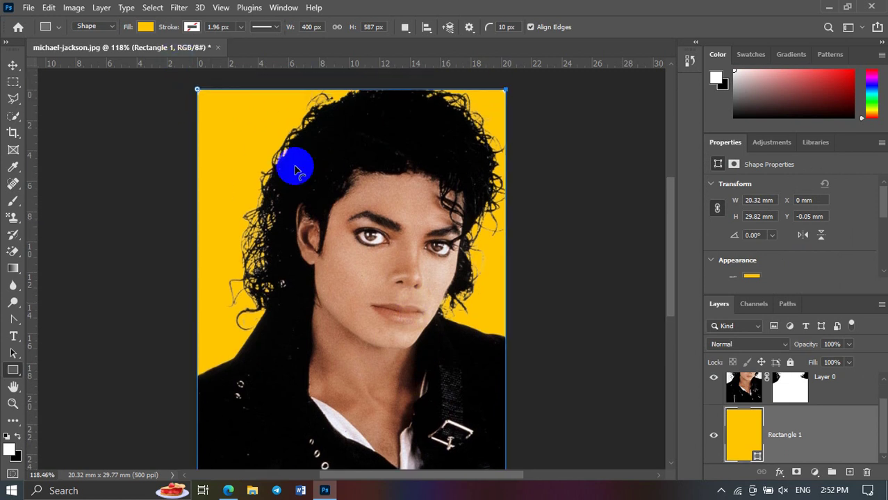
Step: Move the Rectangle 1 layer above Layer 0 in the layer stack
{"action": "left_click_drag", "start_coordinate": [738, 431], "coordinate": [749, 347]}
{"action": "double_click", "coordinate": [717, 142]}
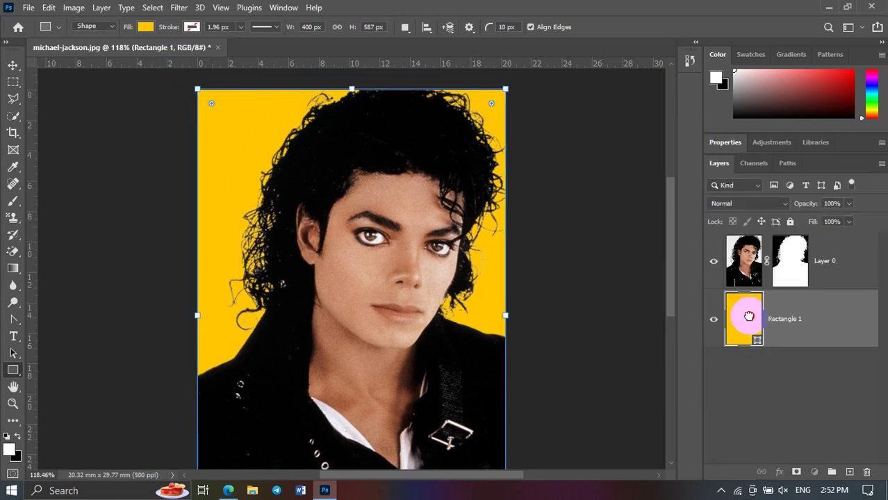
{"action": "left_click_drag", "start_coordinate": [743, 312], "coordinate": [747, 257]}
{"action": "left_click_drag", "start_coordinate": [737, 303], "coordinate": [740, 234]}
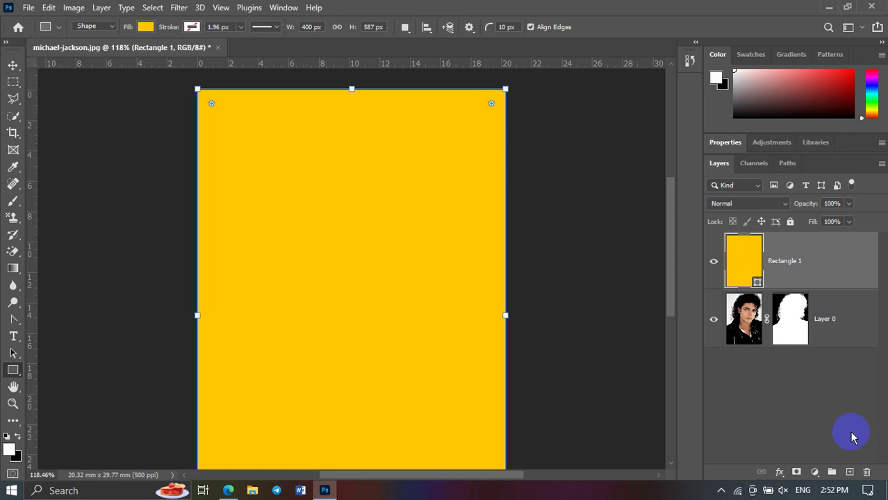
Step: Add a mask to Rectangle 1 and paint it black over the face and neck
{"action": "left_click", "coordinate": [796, 473]}
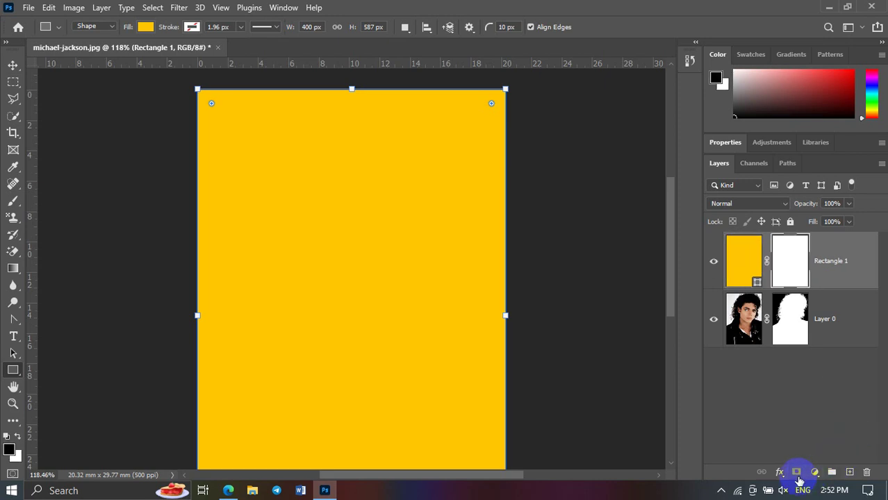
{"action": "left_click", "coordinate": [10, 450]}
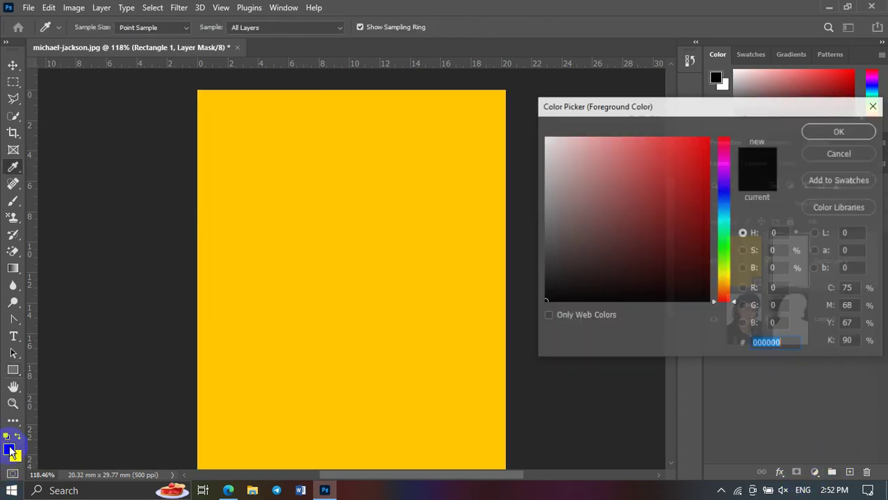
{"action": "left_click", "coordinate": [826, 134]}
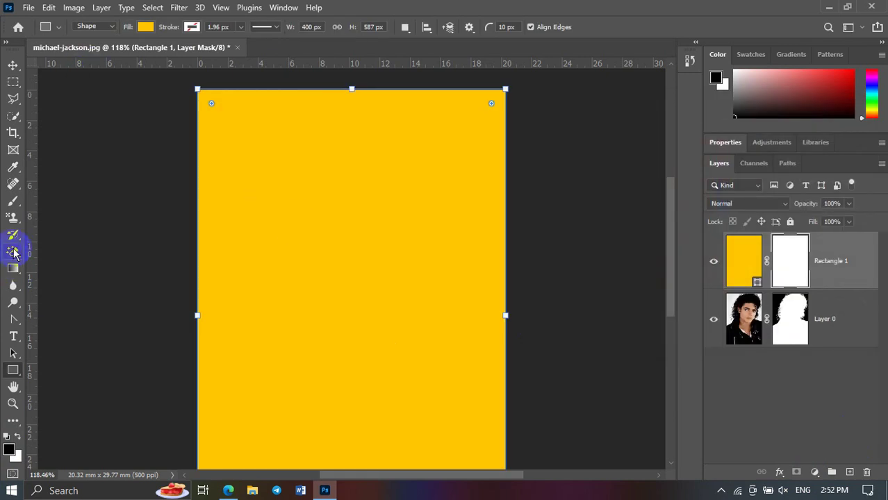
{"action": "left_click", "coordinate": [13, 204]}
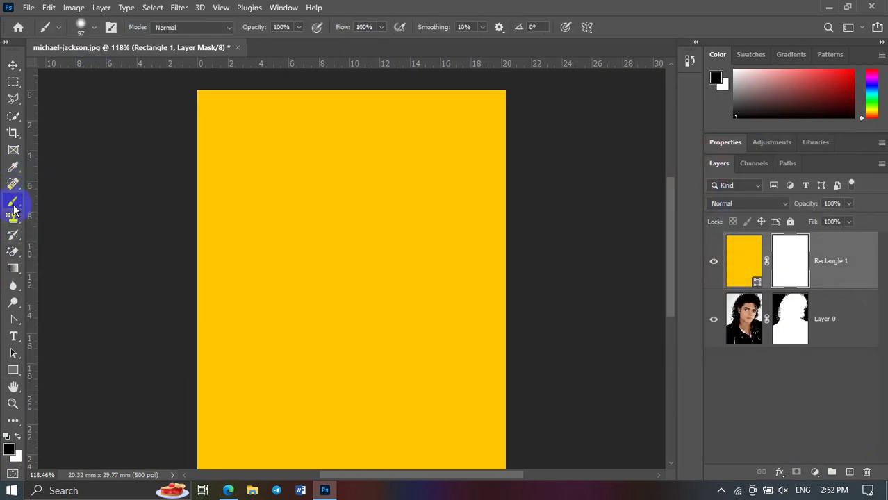
{"action": "mouse_move", "coordinate": [303, 223]}
{"action": "left_mouse_down"}
{"action": "mouse_move", "coordinate": [337, 270]}
{"action": "mouse_move", "coordinate": [358, 208]}
{"action": "mouse_move", "coordinate": [391, 226]}
{"action": "mouse_move", "coordinate": [365, 416]}
{"action": "mouse_move", "coordinate": [315, 462]}
{"action": "mouse_move", "coordinate": [360, 251]}
{"action": "mouse_move", "coordinate": [383, 183]}
{"action": "mouse_move", "coordinate": [424, 486]}
{"action": "mouse_move", "coordinate": [455, 481]}
{"action": "left_mouse_up"}
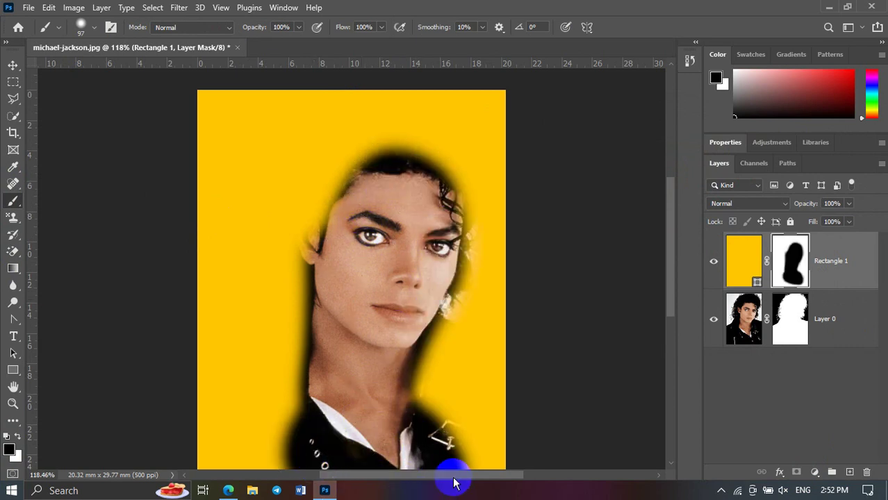
{"action": "left_click", "coordinate": [779, 267]}
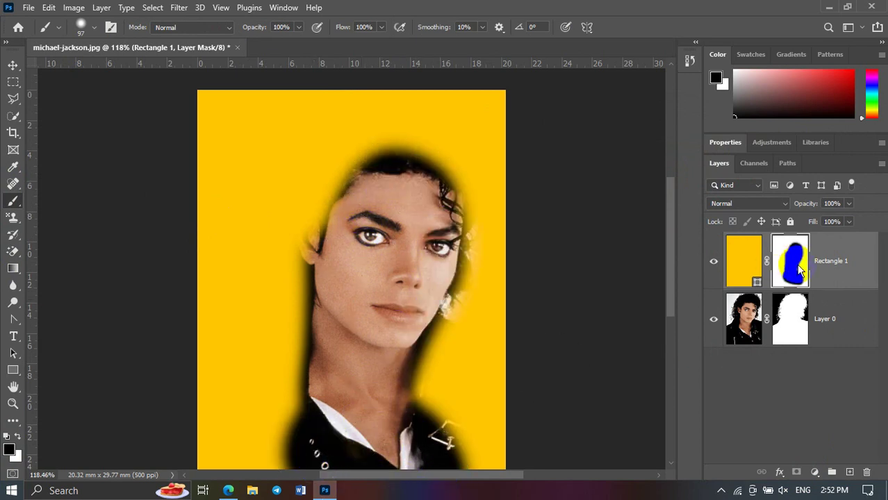
Step: Delete Rectangle 1's layer mask and move the rectangle below Layer 0
{"action": "right_click", "coordinate": [799, 271]}
{"action": "left_click", "coordinate": [796, 291]}
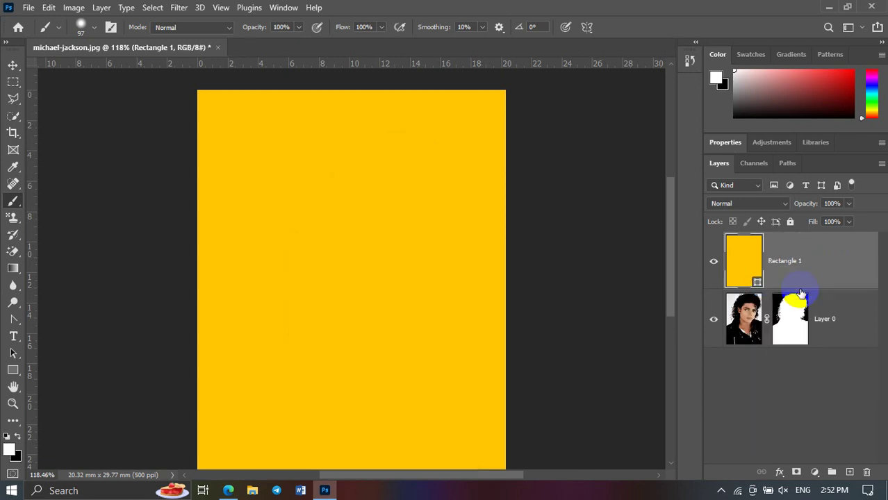
{"action": "left_click_drag", "start_coordinate": [788, 288], "coordinate": [789, 365]}
{"action": "left_click", "coordinate": [12, 65]}
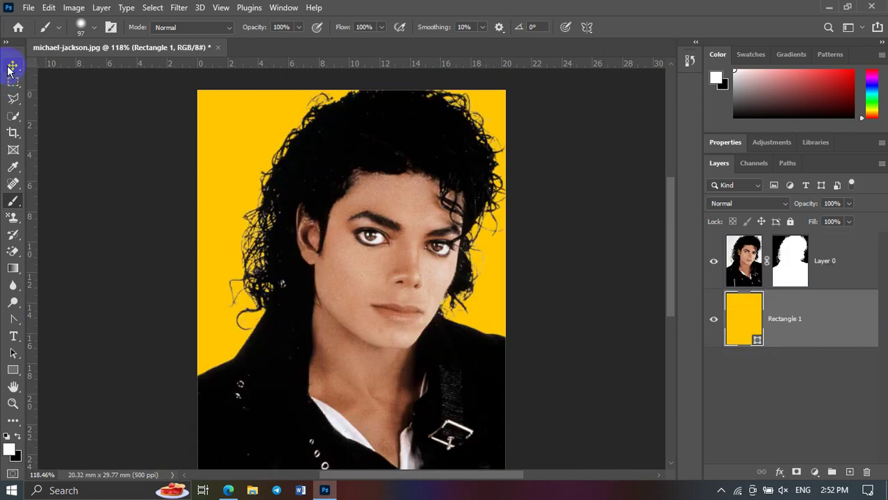
{"action": "left_click", "coordinate": [122, 135]}
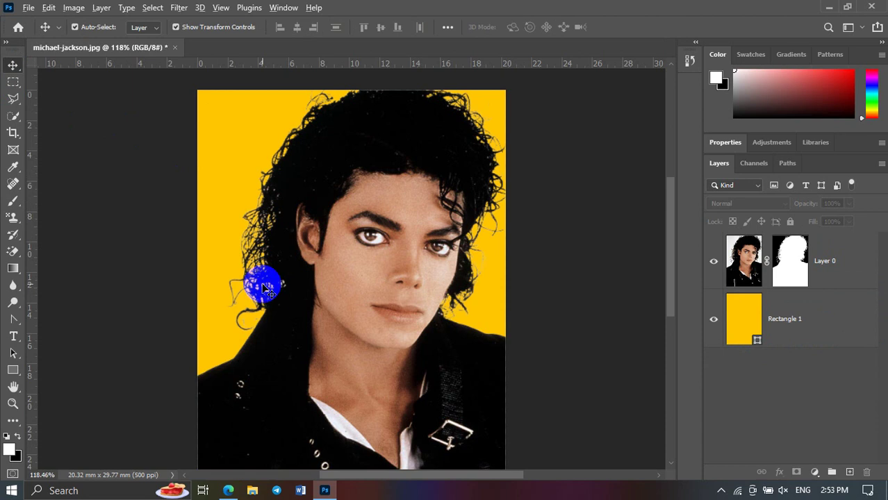
Step: Select the cut-out photo layer and its mask thumbnail
{"action": "scroll", "coordinate": [263, 286], "scroll_direction": "up", "scroll_amount": 3}
{"action": "left_click", "coordinate": [308, 286]}
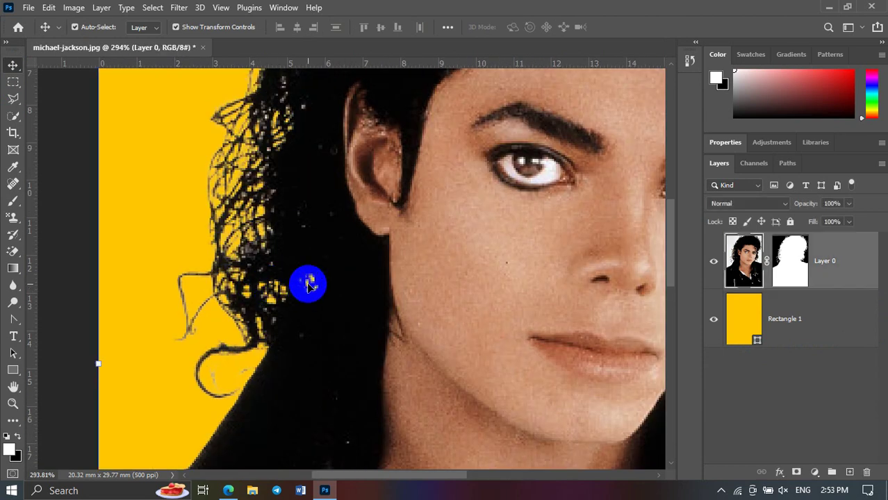
{"action": "scroll", "coordinate": [308, 285], "scroll_direction": "down", "scroll_amount": 2}
{"action": "scroll", "coordinate": [307, 283], "scroll_direction": "up", "scroll_amount": 2}
{"action": "scroll", "coordinate": [301, 283], "scroll_direction": "up", "scroll_amount": 2}
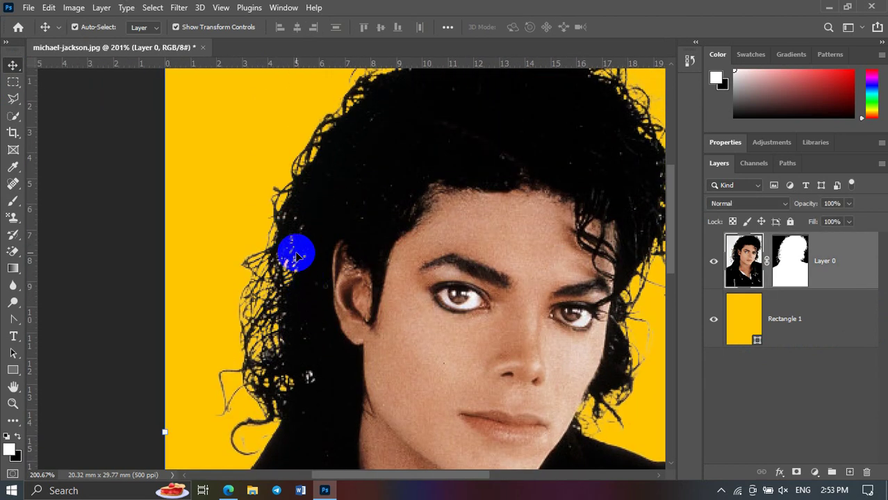
{"action": "scroll", "coordinate": [298, 264], "scroll_direction": "down", "scroll_amount": 2}
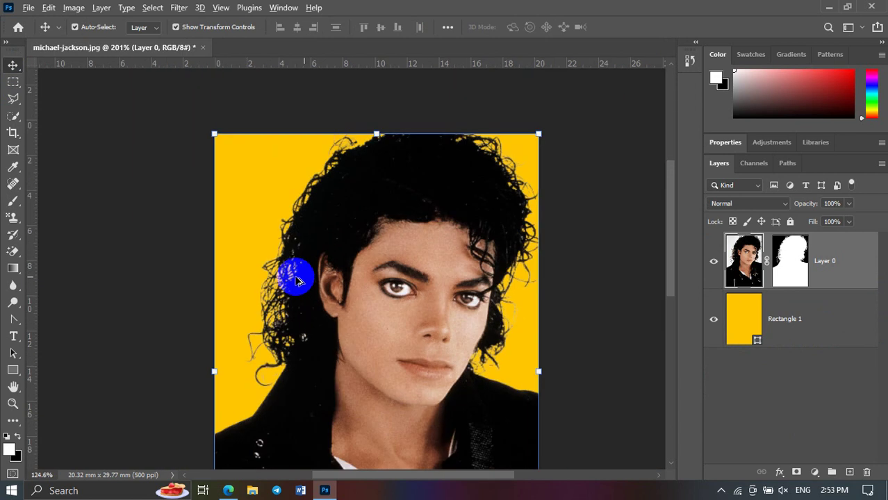
{"action": "scroll", "coordinate": [294, 274], "scroll_direction": "down", "scroll_amount": 1}
{"action": "scroll", "coordinate": [296, 291], "scroll_direction": "up", "scroll_amount": 1}
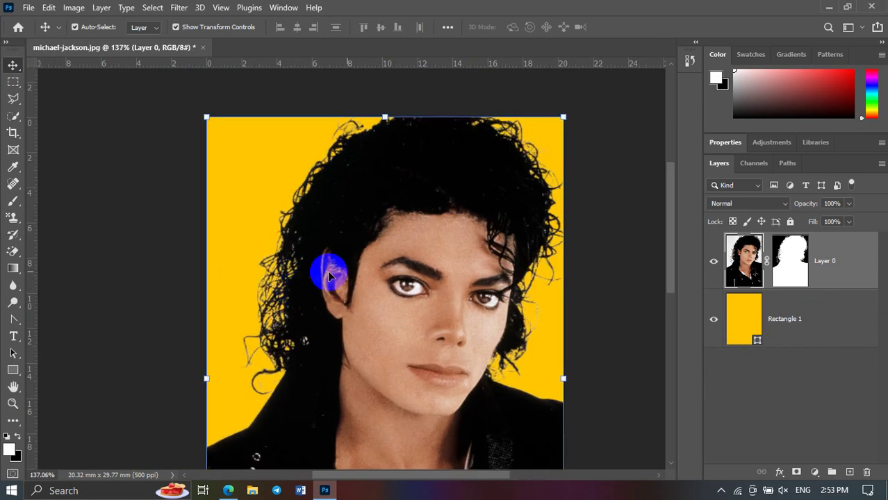
{"action": "left_click", "coordinate": [792, 263]}
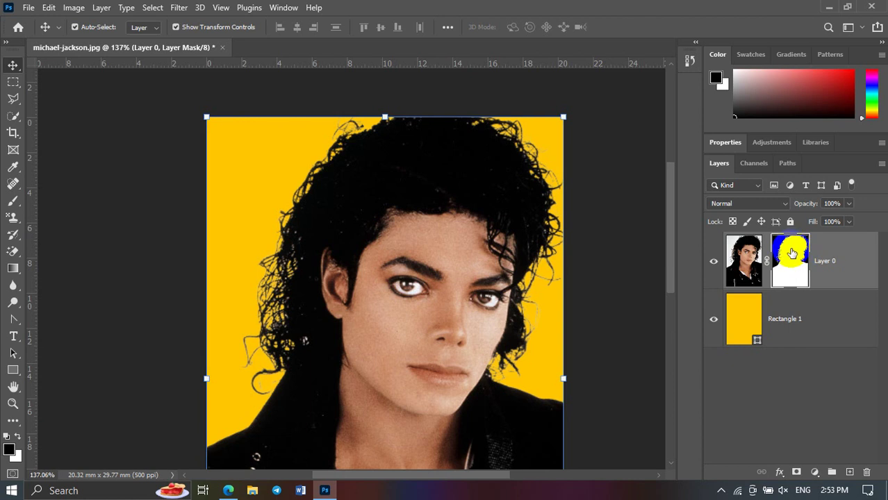
Step: Open Layer 0's mask in Select and Mask and choose the Refine Edge Brush Tool
{"action": "double_click", "coordinate": [791, 253]}
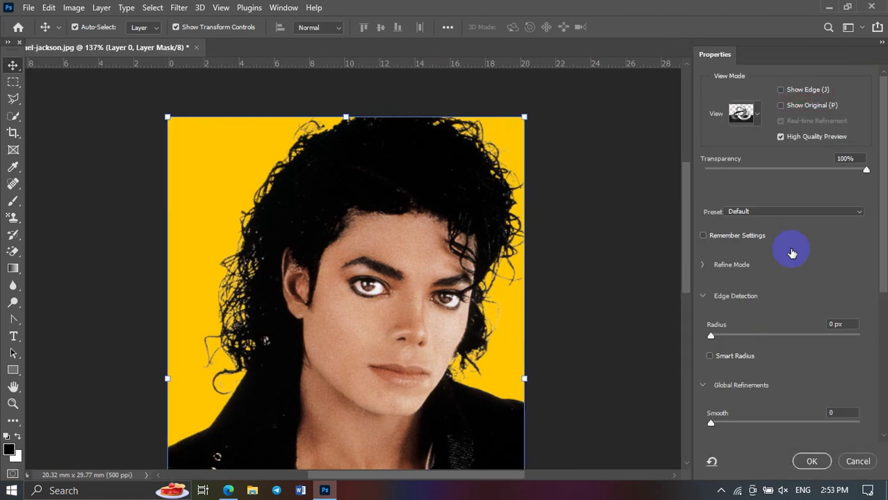
{"action": "left_click", "coordinate": [813, 463]}
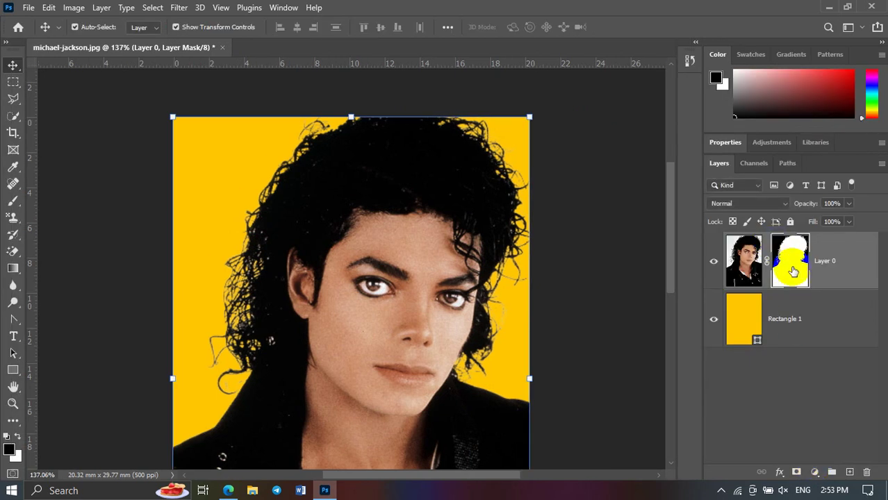
{"action": "left_click", "coordinate": [727, 146]}
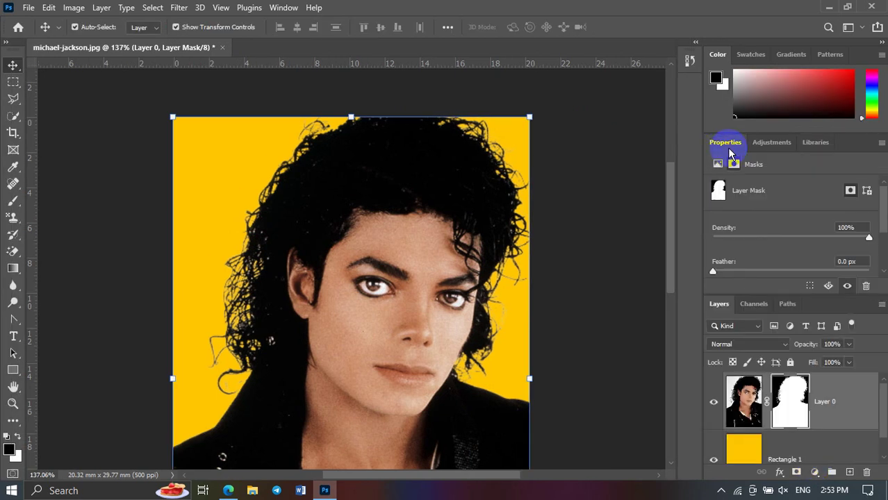
{"action": "scroll", "coordinate": [773, 208], "scroll_direction": "down", "scroll_amount": 2}
{"action": "scroll", "coordinate": [773, 209], "scroll_direction": "down", "scroll_amount": 2}
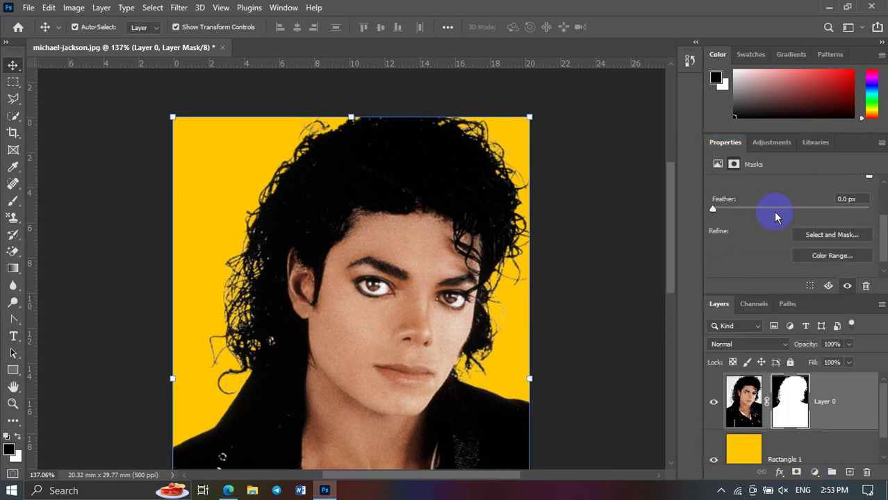
{"action": "left_click", "coordinate": [826, 236]}
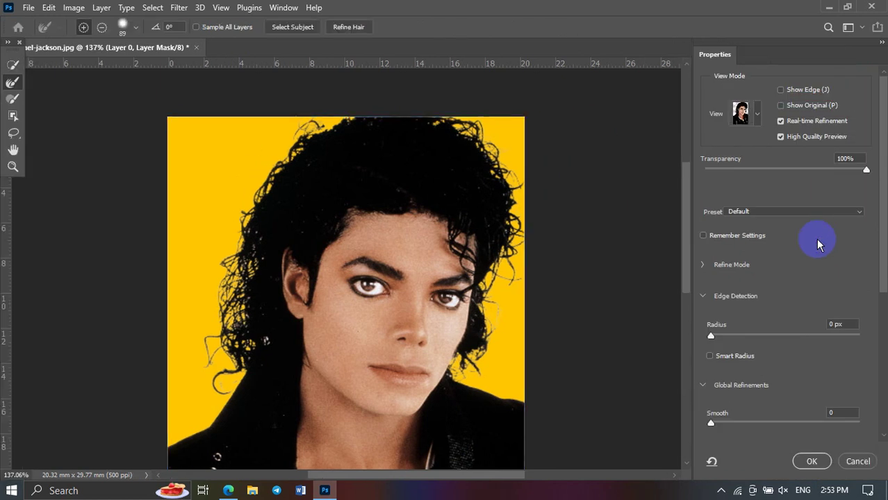
{"action": "left_click", "coordinate": [12, 84]}
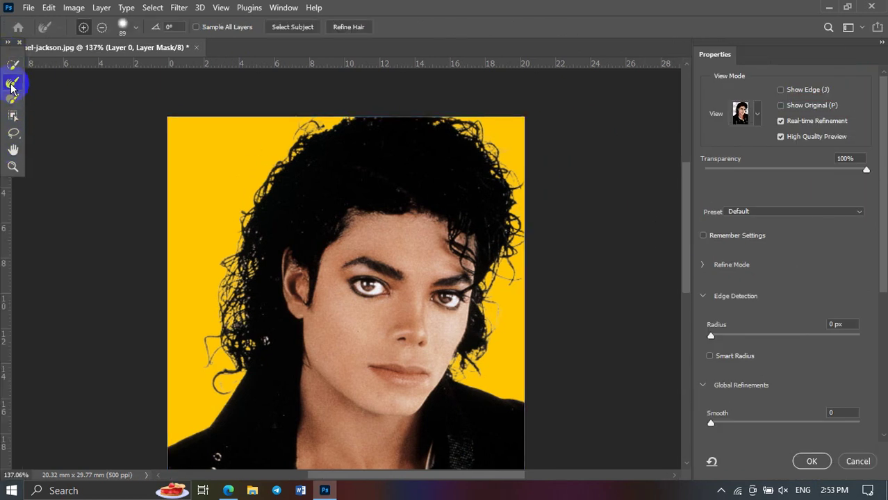
{"action": "left_click", "coordinate": [12, 135]}
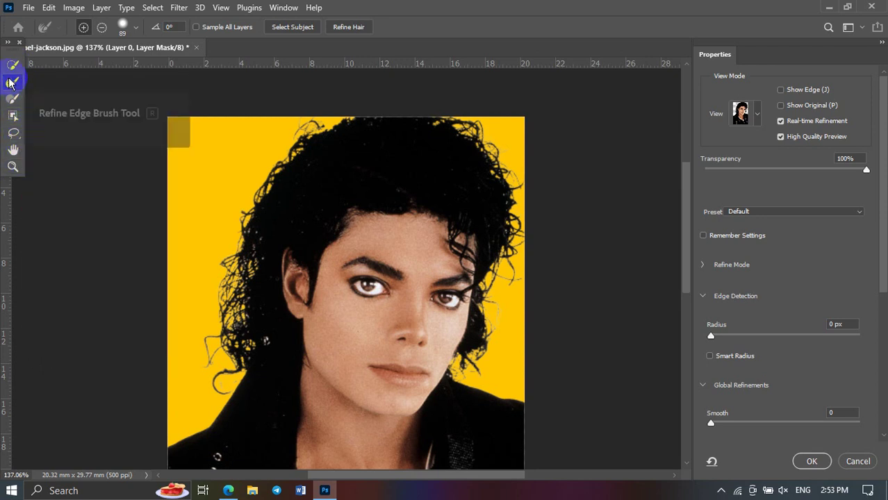
{"action": "left_click", "coordinate": [12, 84]}
{"action": "left_click", "coordinate": [13, 66]}
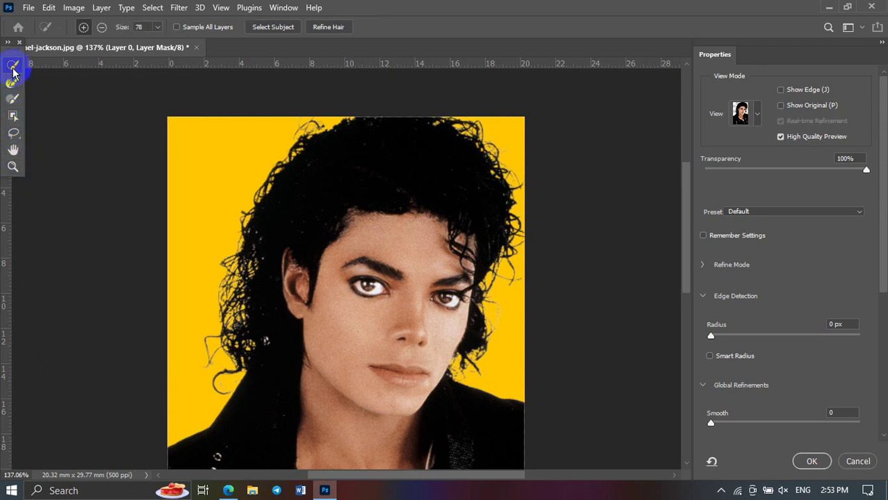
{"action": "left_click_drag", "start_coordinate": [276, 141], "coordinate": [310, 102]}
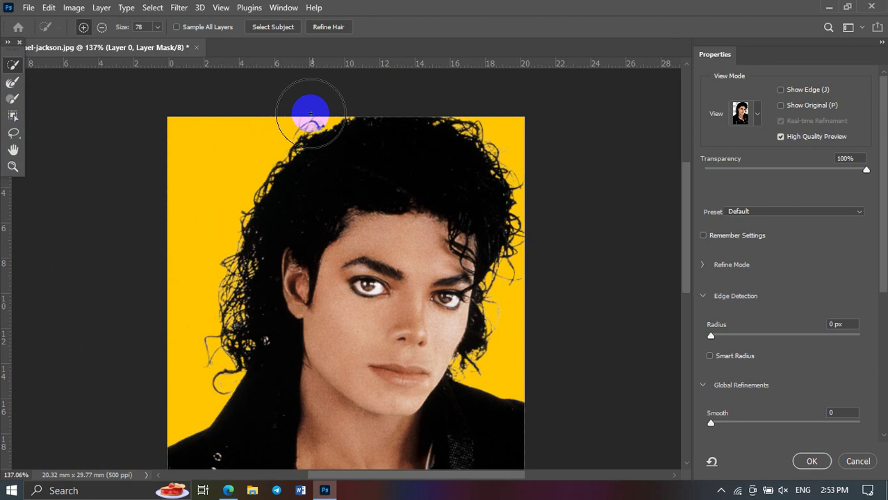
{"action": "left_click_drag", "start_coordinate": [233, 135], "coordinate": [198, 238]}
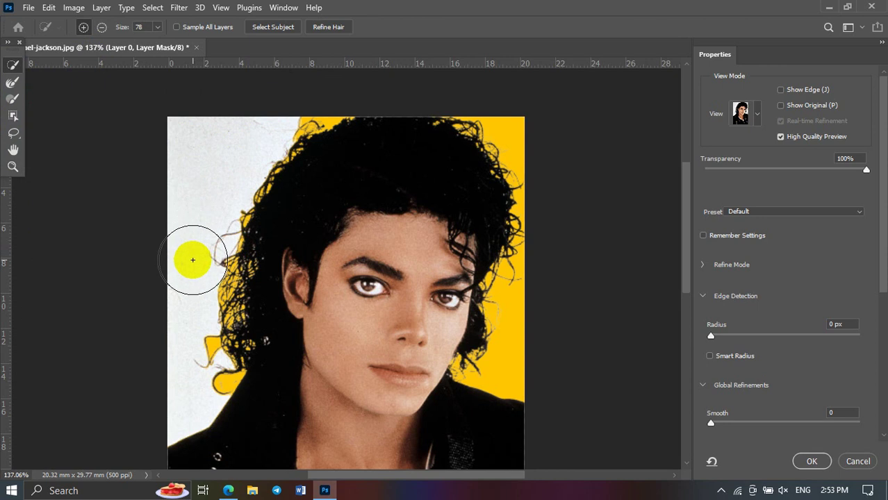
{"action": "left_click", "coordinate": [190, 255]}
{"action": "left_click", "coordinate": [102, 31]}
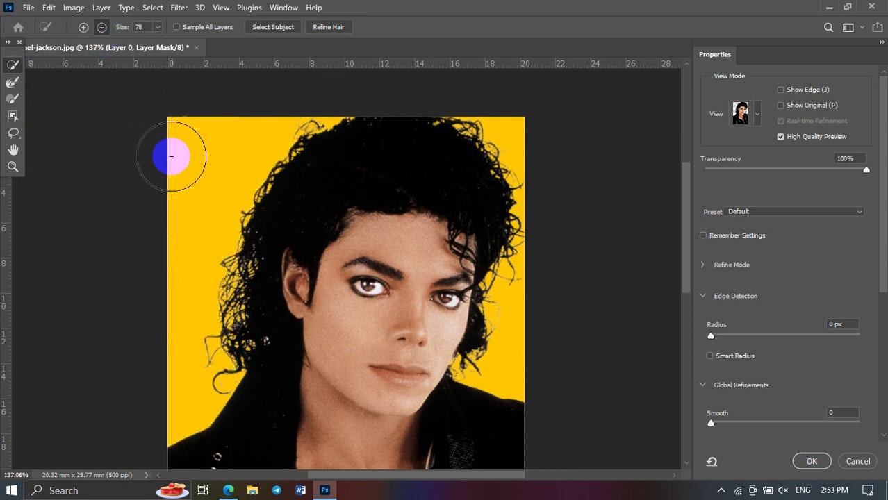
{"action": "left_click", "coordinate": [83, 28]}
{"action": "left_click_drag", "start_coordinate": [184, 146], "coordinate": [178, 145]}
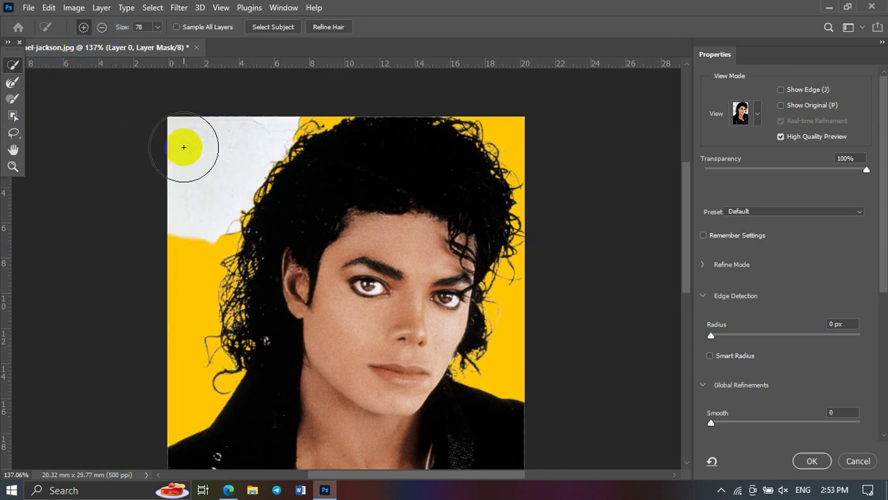
{"action": "left_click", "coordinate": [34, 91]}
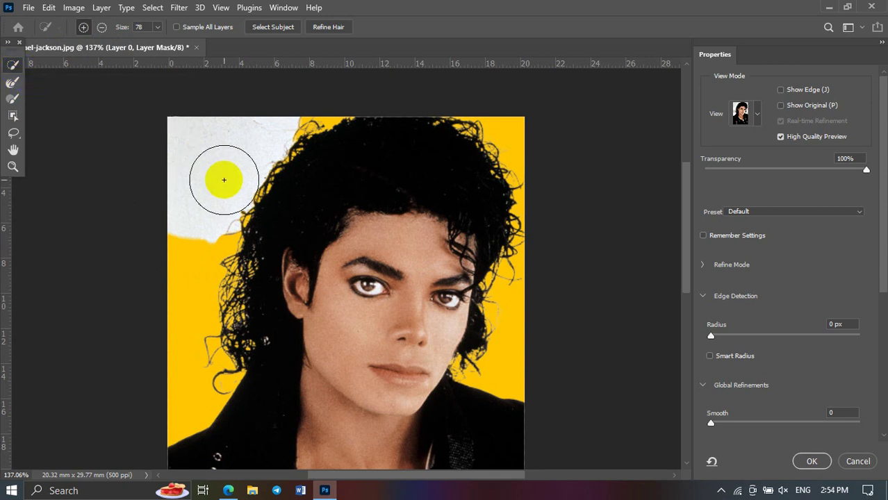
{"action": "left_click", "coordinate": [116, 36]}
{"action": "mouse_move", "coordinate": [178, 136]}
{"action": "left_mouse_down"}
{"action": "mouse_move", "coordinate": [242, 128]}
{"action": "mouse_move", "coordinate": [198, 199]}
{"action": "mouse_move", "coordinate": [174, 192]}
{"action": "mouse_move", "coordinate": [198, 218]}
{"action": "mouse_move", "coordinate": [60, 201]}
{"action": "mouse_move", "coordinate": [66, 159]}
{"action": "mouse_move", "coordinate": [167, 313]}
{"action": "left_mouse_up"}
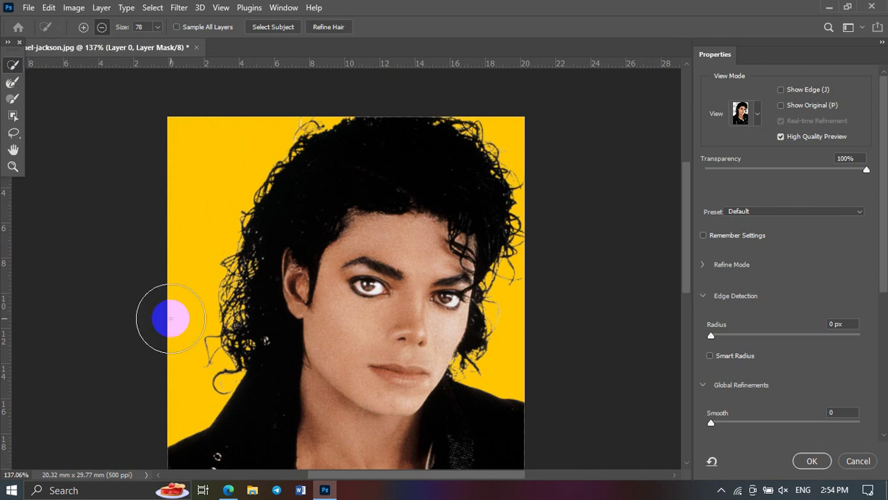
Step: Refine the lower-left and left hair edges with the Refine Edge Brush
{"action": "left_click", "coordinate": [16, 82]}
{"action": "left_click_drag", "start_coordinate": [241, 315], "coordinate": [242, 366]}
{"action": "scroll", "coordinate": [234, 381], "scroll_direction": "up", "scroll_amount": 2}
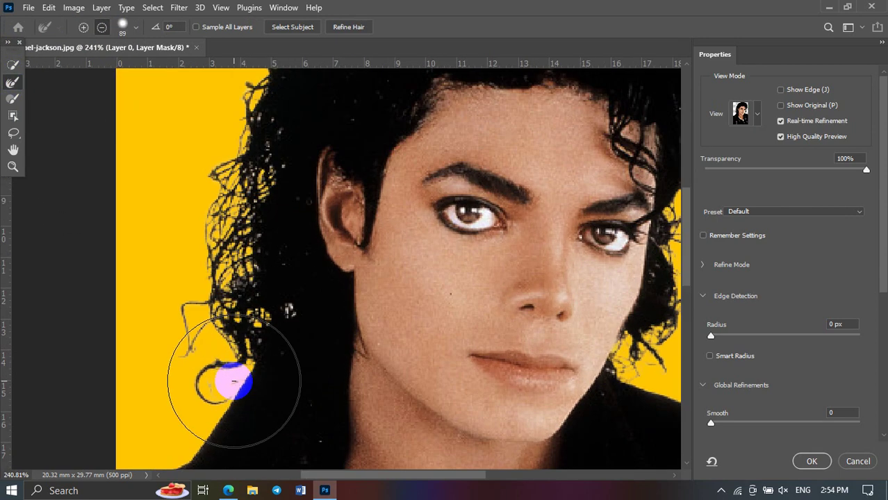
{"action": "scroll", "coordinate": [237, 314], "scroll_direction": "up", "scroll_amount": 1}
{"action": "left_click_drag", "start_coordinate": [268, 307], "coordinate": [293, 297]}
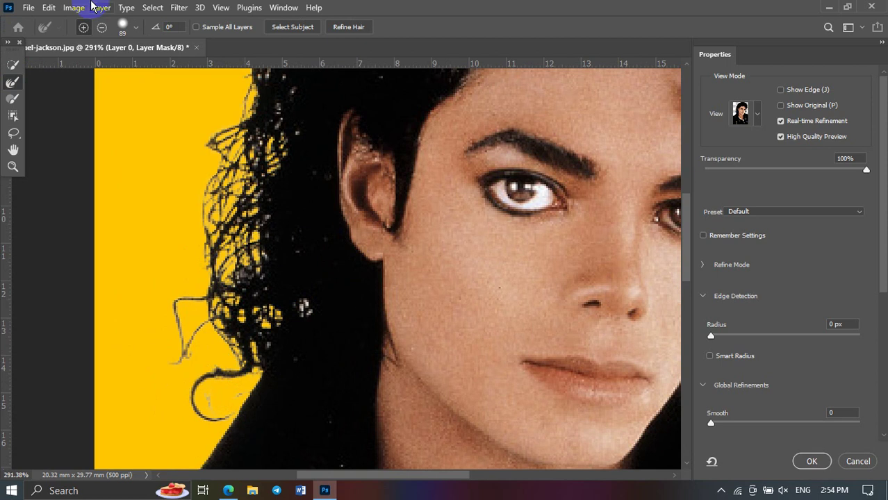
Step: Set the edge-refining brush to 47 px size and 61% hardness
{"action": "left_click", "coordinate": [137, 28]}
{"action": "left_click_drag", "start_coordinate": [109, 71], "coordinate": [107, 66]}
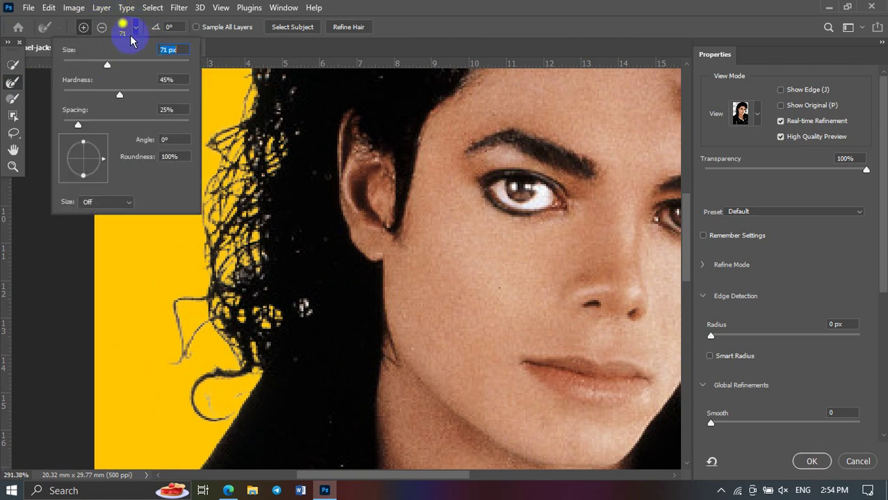
{"action": "left_click", "coordinate": [35, 75]}
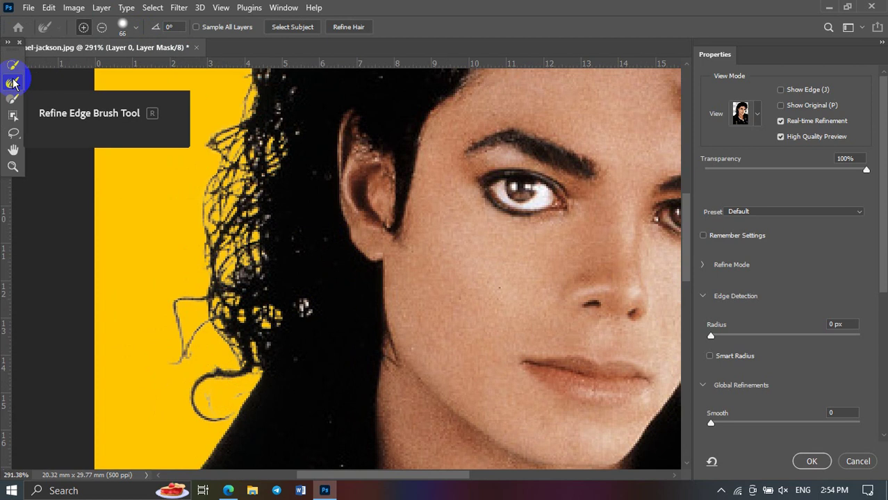
{"action": "left_click", "coordinate": [14, 83]}
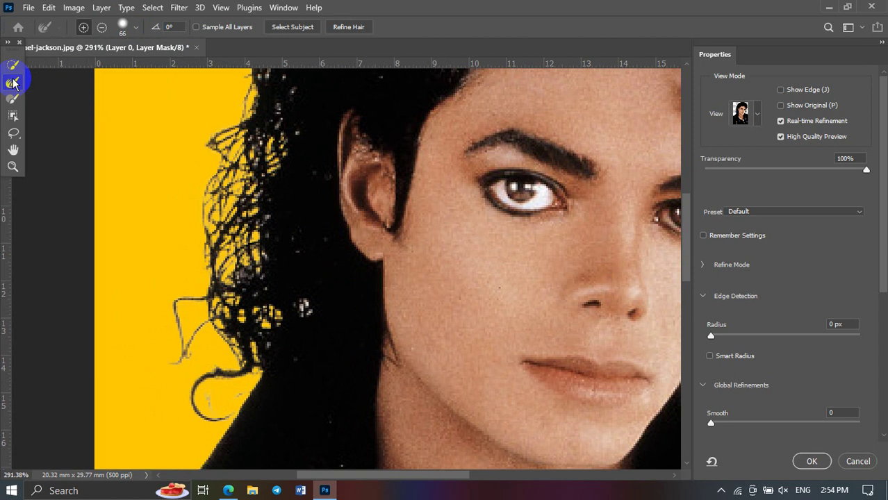
{"action": "left_click", "coordinate": [136, 29]}
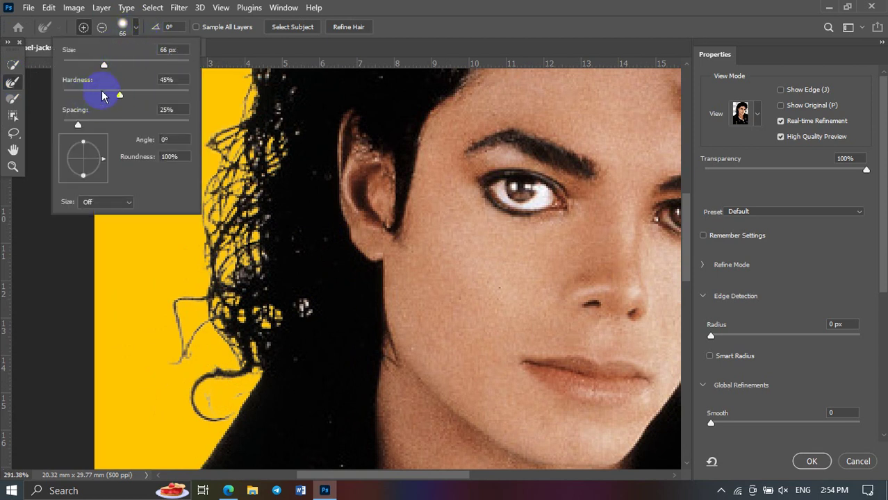
{"action": "left_click", "coordinate": [121, 96]}
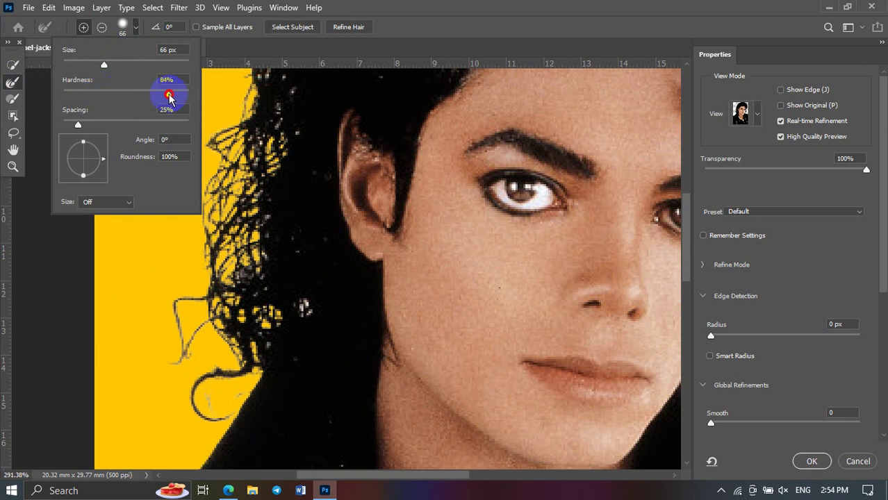
{"action": "left_click_drag", "start_coordinate": [168, 95], "coordinate": [214, 100]}
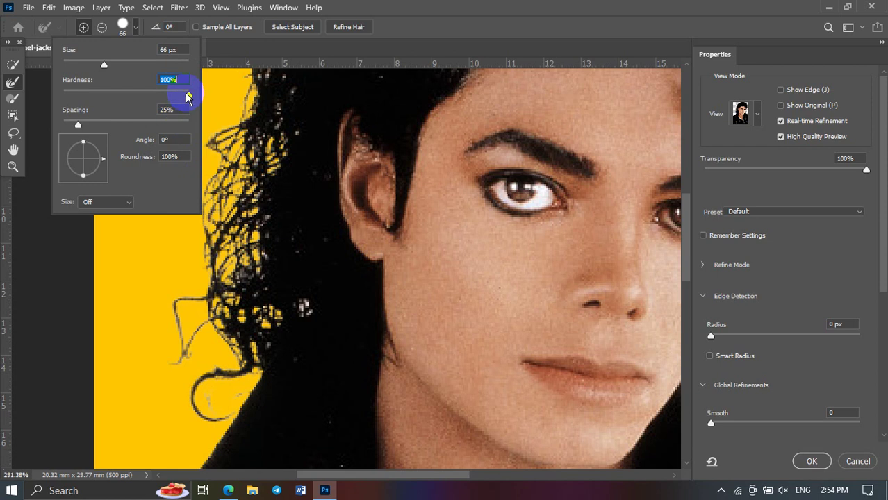
{"action": "left_click_drag", "start_coordinate": [182, 94], "coordinate": [139, 111]}
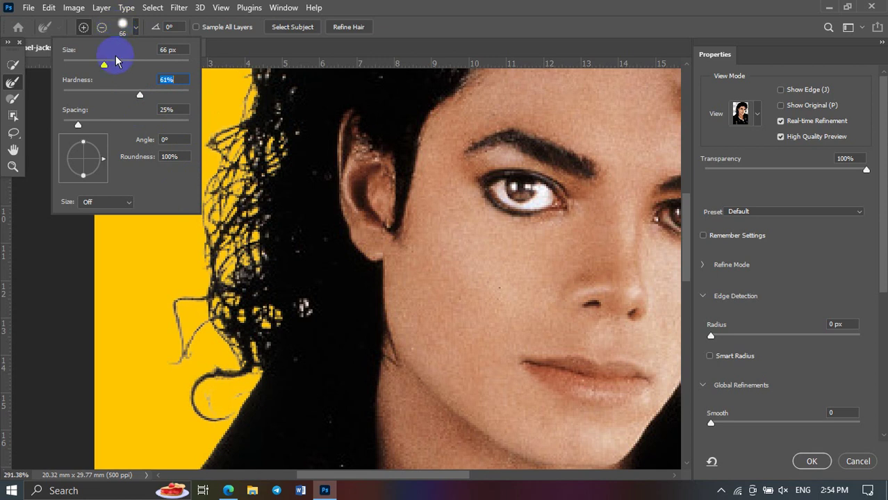
{"action": "left_click", "coordinate": [121, 26]}
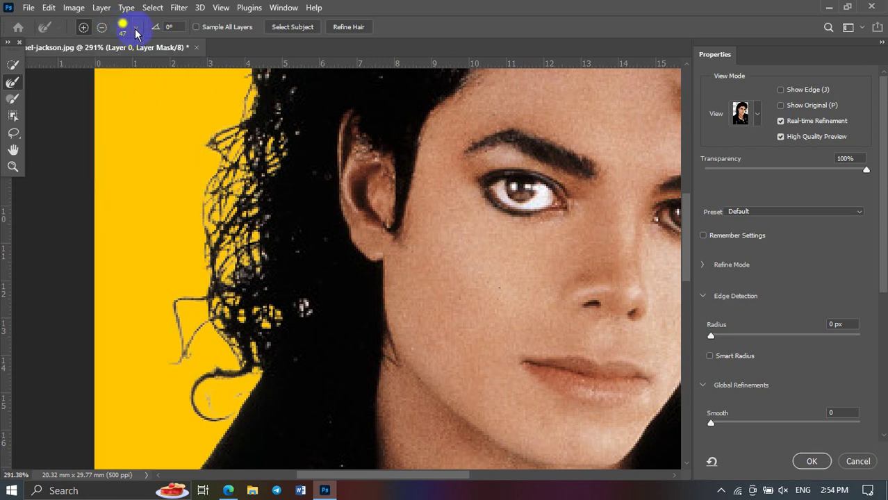
{"action": "key", "text": "alt"}
Step: Refine the left hair edge with the Refine Edge Brush
{"action": "scroll", "coordinate": [167, 157], "scroll_direction": "down", "scroll_amount": 3}
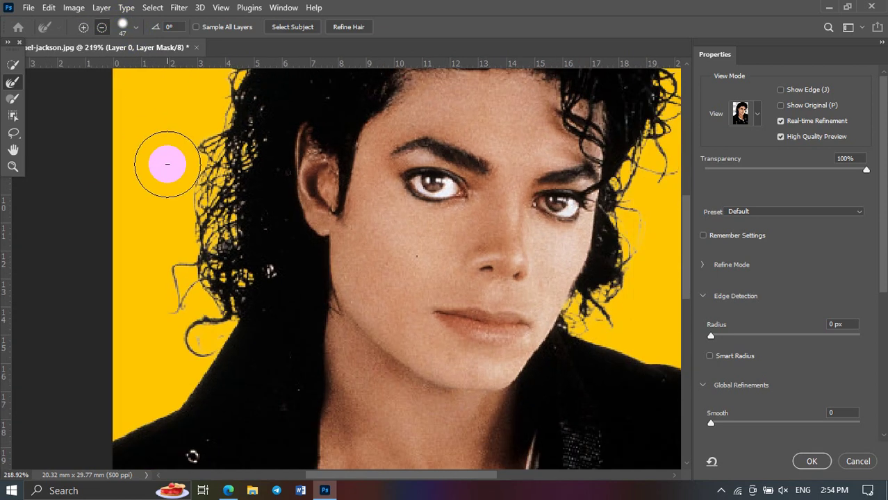
{"action": "left_click", "coordinate": [218, 284]}
{"action": "left_click", "coordinate": [248, 275]}
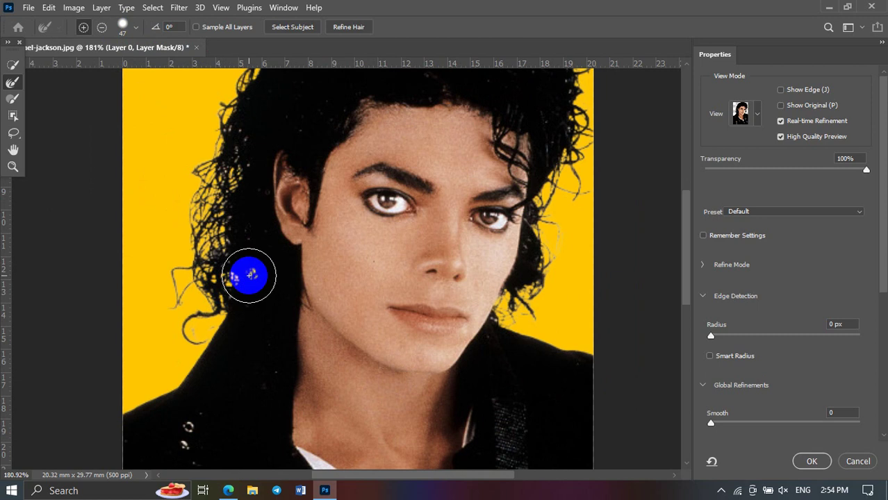
{"action": "left_click_drag", "start_coordinate": [252, 275], "coordinate": [255, 273]}
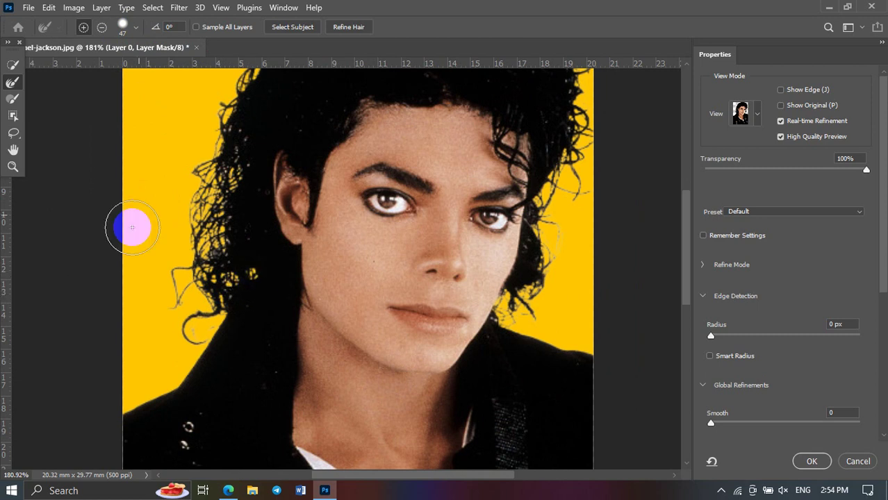
{"action": "mouse_move", "coordinate": [216, 139]}
{"action": "left_mouse_down"}
{"action": "mouse_move", "coordinate": [228, 149]}
{"action": "mouse_move", "coordinate": [166, 313]}
{"action": "left_mouse_up"}
{"action": "mouse_move", "coordinate": [230, 158]}
{"action": "left_mouse_down"}
{"action": "mouse_move", "coordinate": [217, 164]}
{"action": "mouse_move", "coordinate": [248, 155]}
{"action": "mouse_move", "coordinate": [228, 198]}
{"action": "mouse_move", "coordinate": [234, 179]}
{"action": "mouse_move", "coordinate": [211, 216]}
{"action": "mouse_move", "coordinate": [182, 228]}
{"action": "left_mouse_up"}
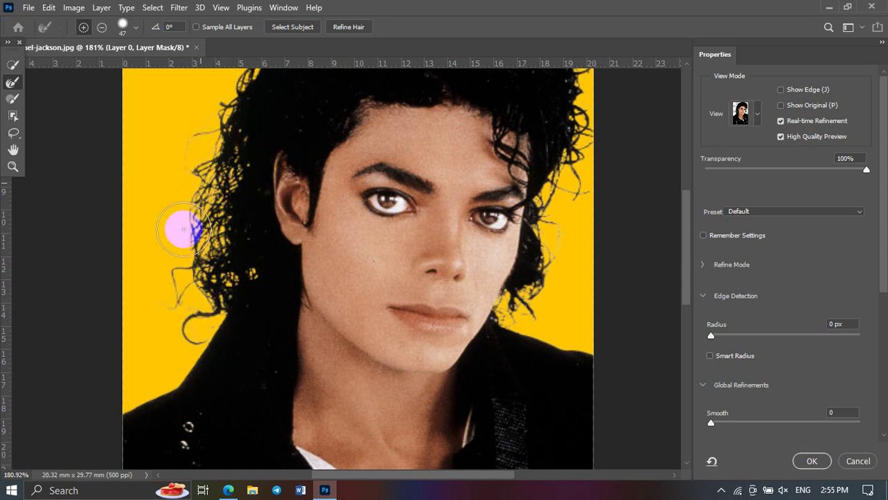
{"action": "left_click_drag", "start_coordinate": [179, 189], "coordinate": [242, 264]}
Step: Refine the upper-right hair edge and apply the mask to Layer 0 with OK
{"action": "scroll", "coordinate": [242, 264], "scroll_direction": "up", "scroll_amount": 2}
{"action": "left_click_drag", "start_coordinate": [486, 281], "coordinate": [479, 294]}
{"action": "left_click_drag", "start_coordinate": [566, 157], "coordinate": [560, 123]}
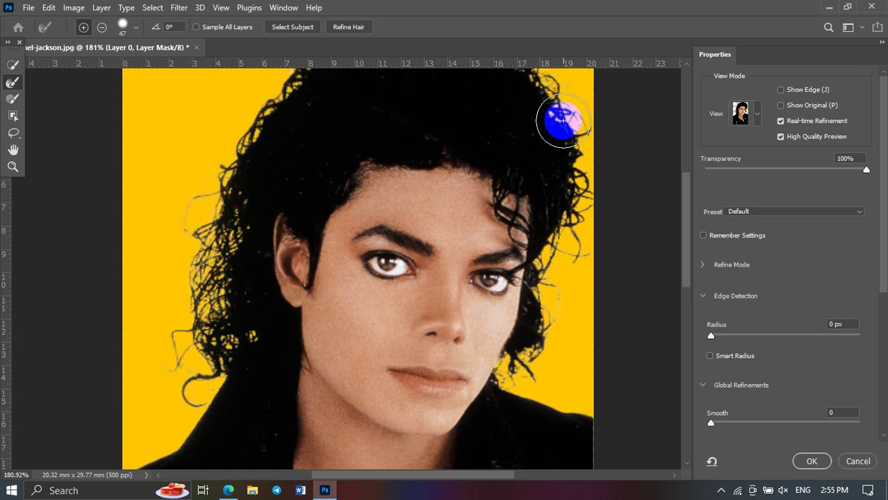
{"action": "left_click", "coordinate": [561, 142]}
{"action": "scroll", "coordinate": [553, 206], "scroll_direction": "up", "scroll_amount": 3}
{"action": "mouse_move", "coordinate": [554, 206]}
{"action": "left_mouse_down"}
{"action": "mouse_move", "coordinate": [523, 159]}
{"action": "mouse_move", "coordinate": [560, 179]}
{"action": "left_mouse_up"}
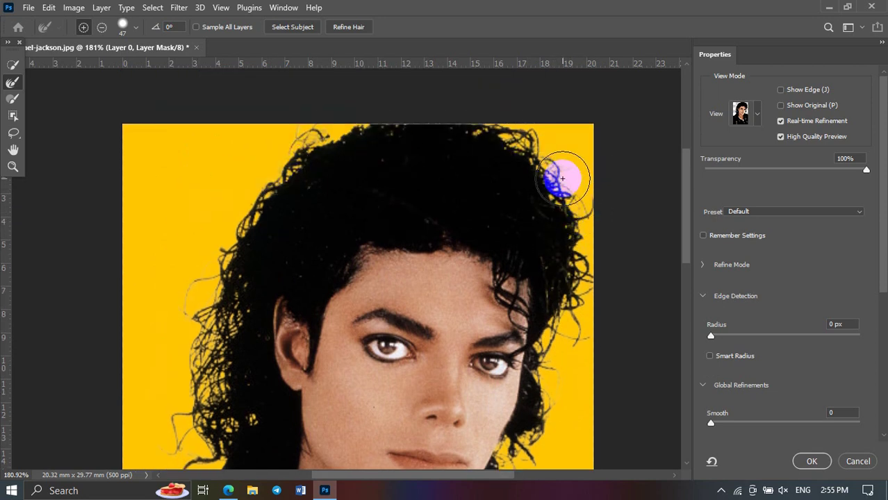
{"action": "scroll", "coordinate": [575, 238], "scroll_direction": "down", "scroll_amount": 2}
{"action": "scroll", "coordinate": [575, 239], "scroll_direction": "up", "scroll_amount": 2}
{"action": "left_click_drag", "start_coordinate": [575, 238], "coordinate": [575, 245]}
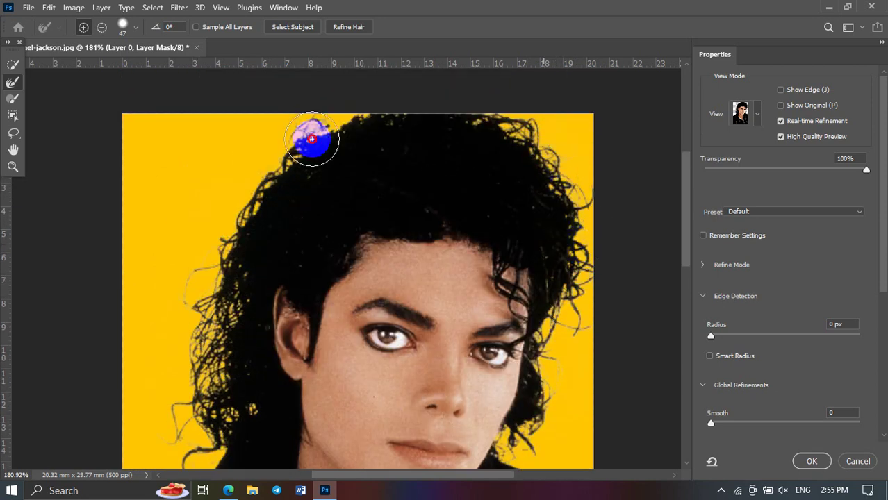
{"action": "left_click", "coordinate": [812, 462]}
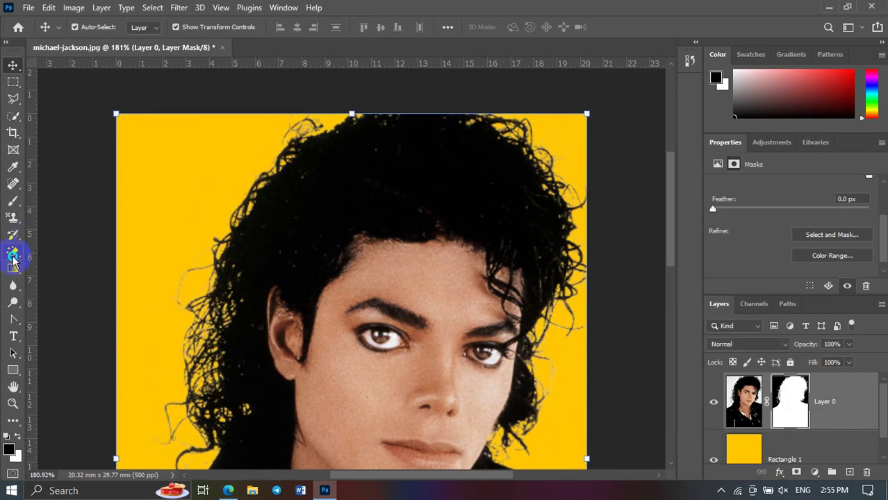
Step: Try erasing the top of the mask and the hair pixels, undoing both strokes
{"action": "left_click", "coordinate": [13, 253]}
{"action": "left_click", "coordinate": [48, 251]}
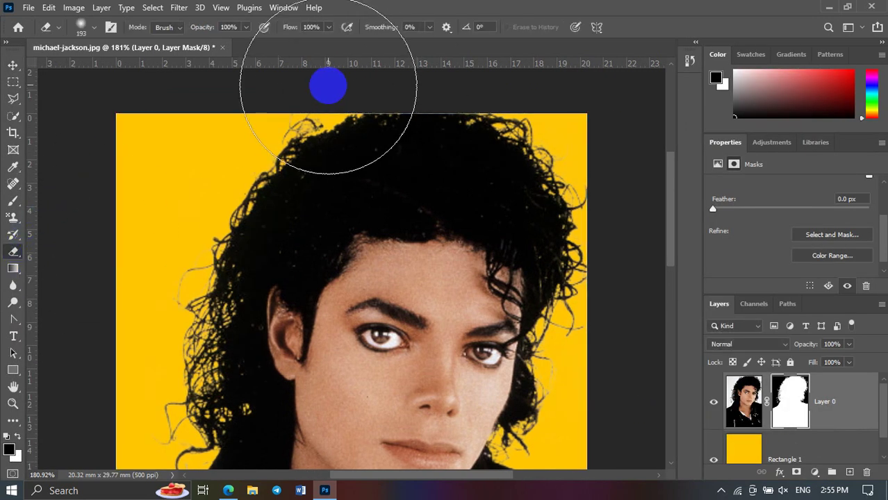
{"action": "mouse_move", "coordinate": [328, 85]}
{"action": "left_mouse_down"}
{"action": "mouse_move", "coordinate": [565, 88]}
{"action": "mouse_move", "coordinate": [604, 116]}
{"action": "mouse_move", "coordinate": [98, 154]}
{"action": "left_mouse_up"}
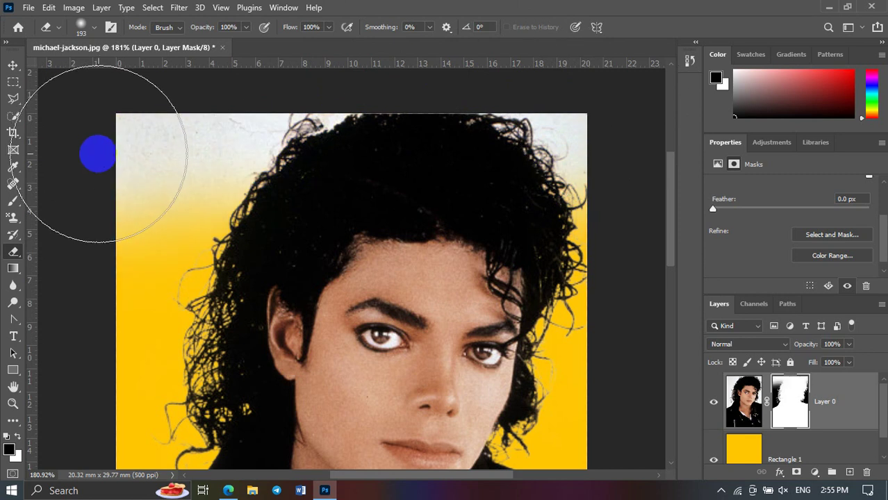
{"action": "key", "text": "ctrl+z"}
{"action": "left_click", "coordinate": [754, 393]}
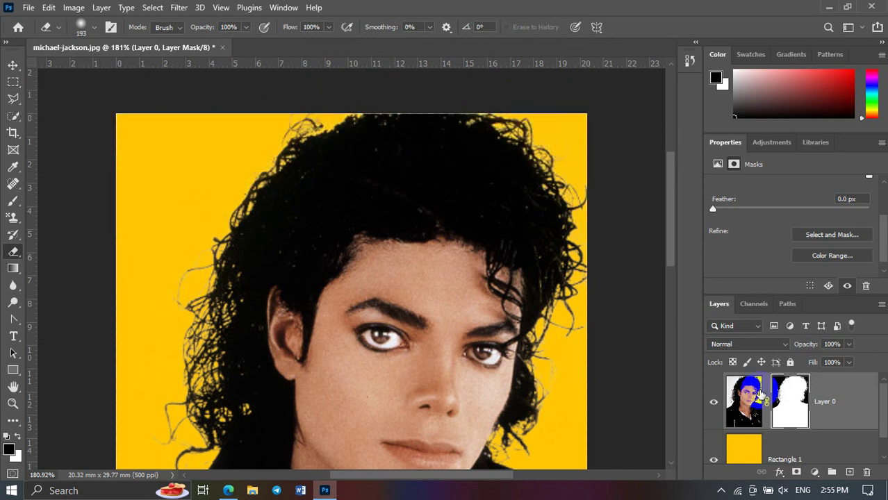
{"action": "mouse_move", "coordinate": [526, 89]}
{"action": "left_mouse_down"}
{"action": "mouse_move", "coordinate": [432, 66]}
{"action": "mouse_move", "coordinate": [134, 89]}
{"action": "mouse_move", "coordinate": [271, 84]}
{"action": "mouse_move", "coordinate": [693, 103]}
{"action": "mouse_move", "coordinate": [698, 114]}
{"action": "left_mouse_up"}
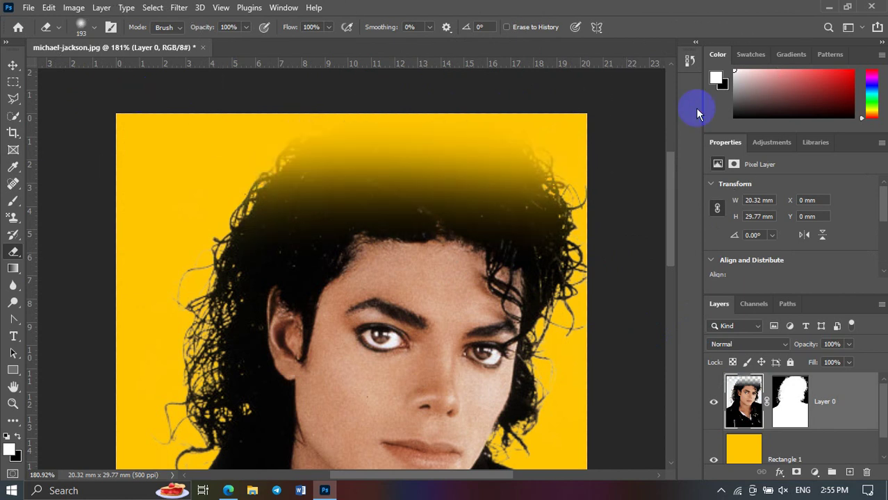
{"action": "key", "text": "ctrl+z"}
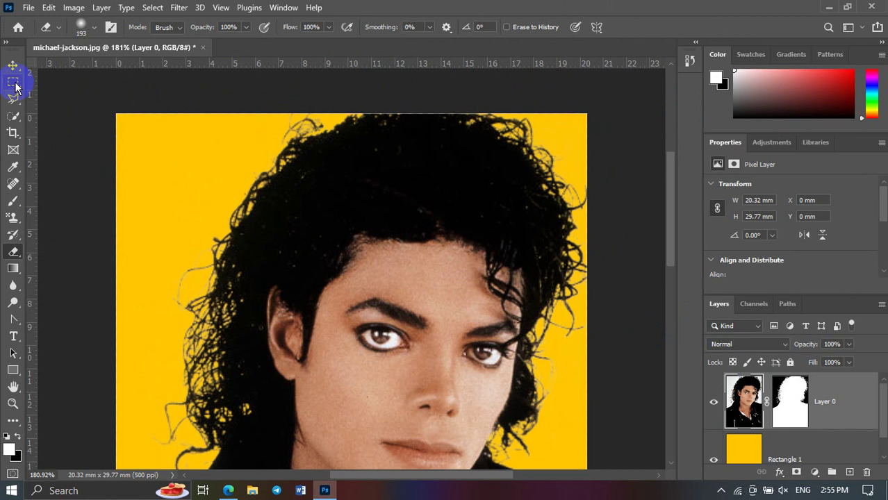
Step: Switch to the Move tool, deselect all layers and zoom the view out
{"action": "left_click", "coordinate": [12, 66]}
{"action": "left_click", "coordinate": [92, 106]}
{"action": "scroll", "coordinate": [96, 110], "scroll_direction": "down", "scroll_amount": 3, "text": "alt"}
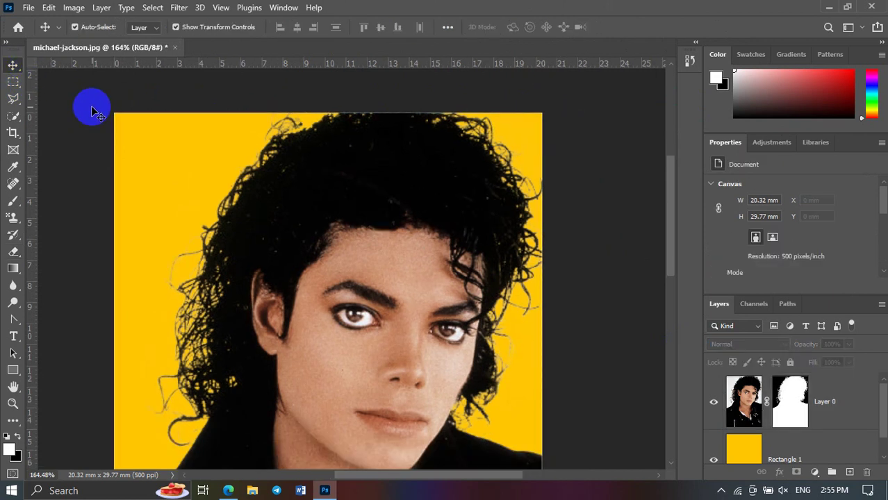
{"action": "scroll", "coordinate": [96, 111], "scroll_direction": "down", "scroll_amount": 3, "text": "alt"}
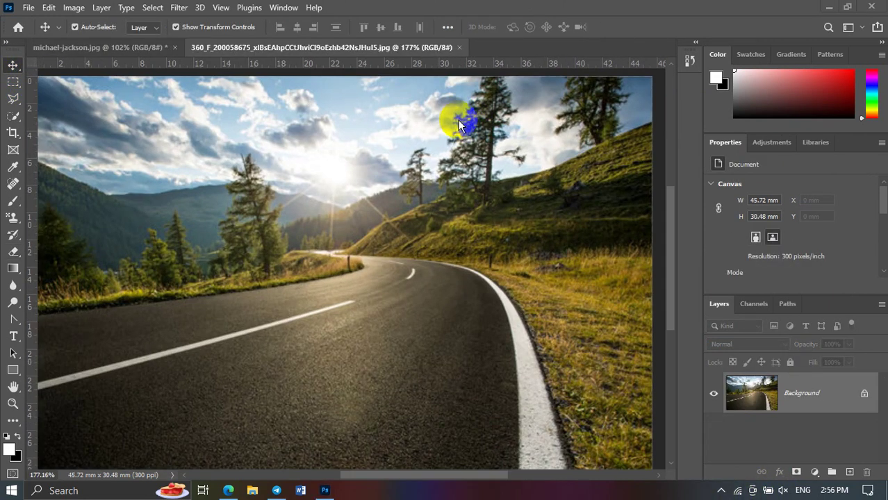
{"action": "scroll", "coordinate": [458, 120], "scroll_direction": "up", "scroll_amount": 1, "text": "alt"}
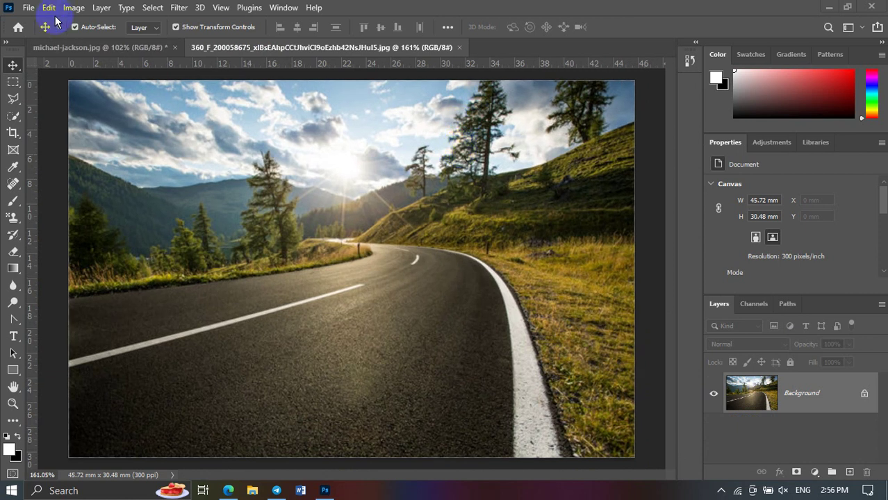
Step: Place the elephant image as an embedded layer over the road photo
{"action": "left_click", "coordinate": [27, 7]}
{"action": "left_click", "coordinate": [38, 33]}
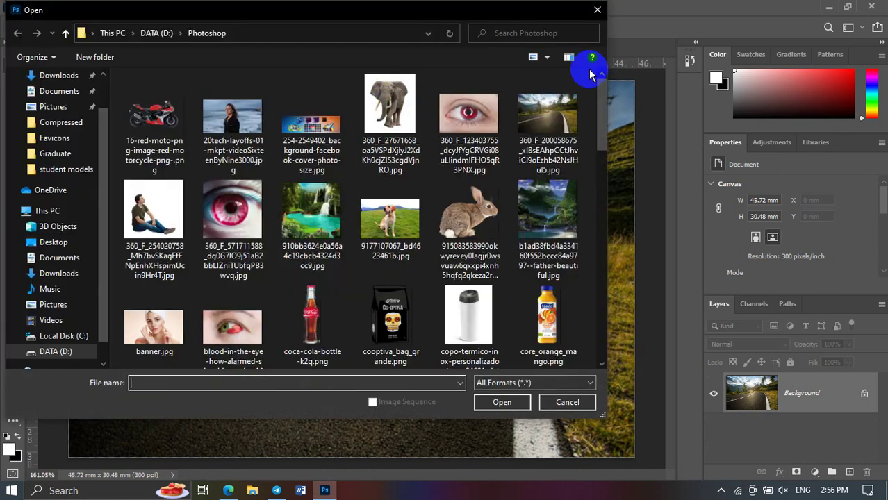
{"action": "left_click", "coordinate": [599, 12]}
{"action": "left_click", "coordinate": [28, 7]}
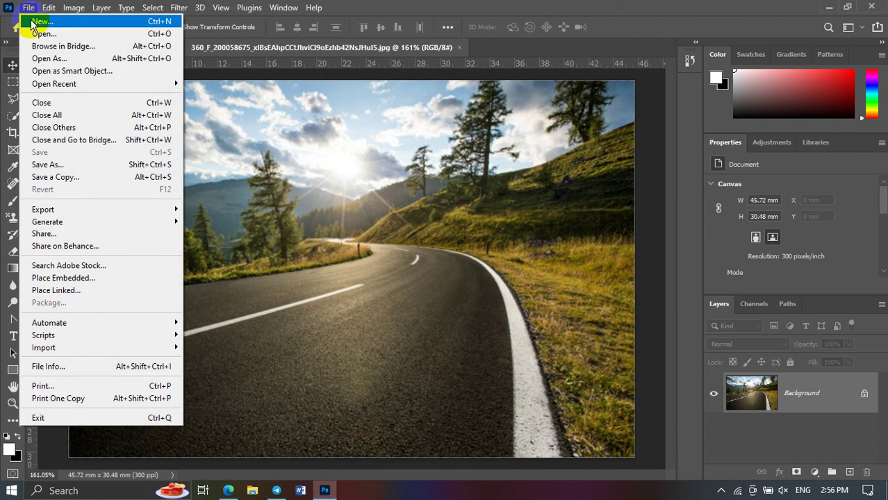
{"action": "left_click", "coordinate": [136, 278]}
{"action": "left_click", "coordinate": [389, 111]}
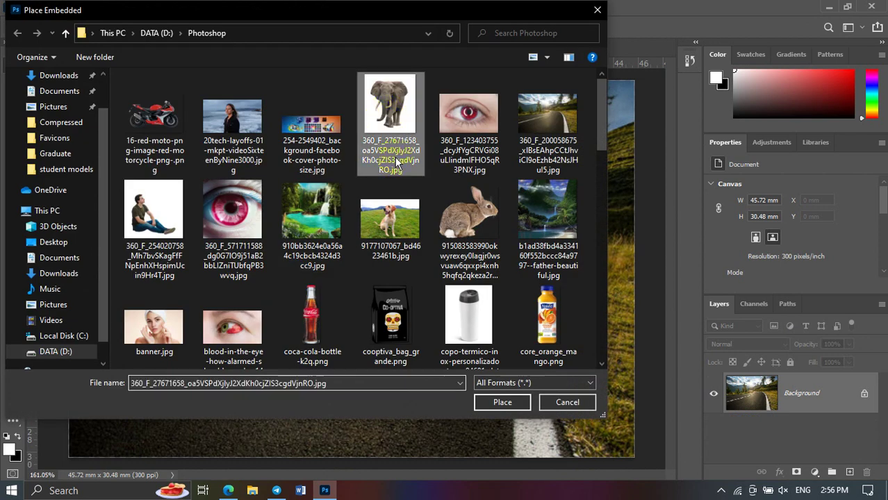
{"action": "left_click", "coordinate": [511, 402]}
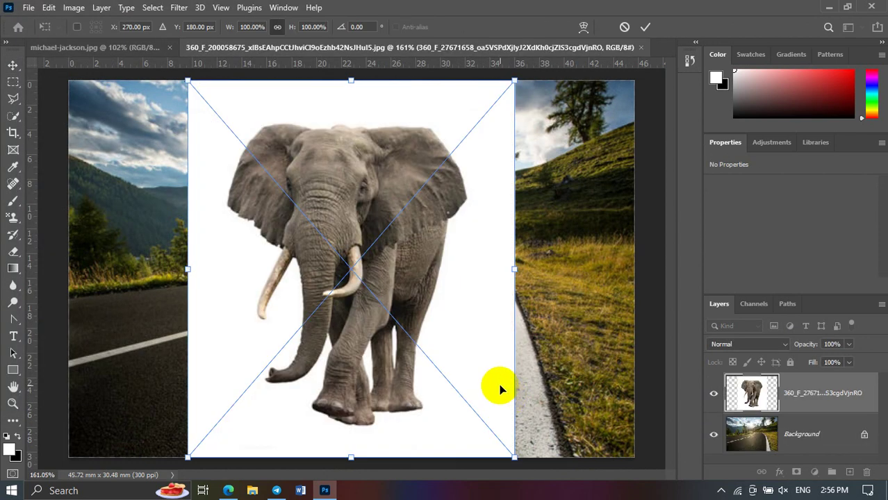
Step: Scale the elephant down to about 82%, reposition it, and commit the transform
{"action": "left_click_drag", "start_coordinate": [438, 355], "coordinate": [409, 366]}
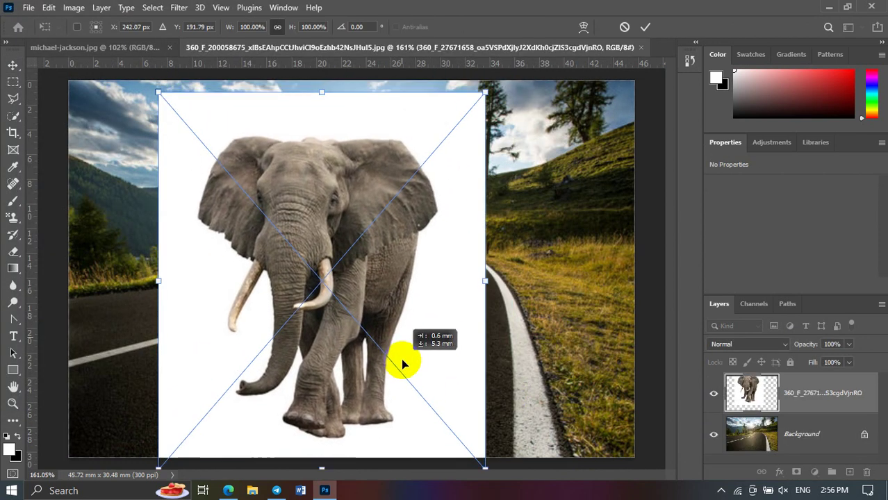
{"action": "left_click_drag", "start_coordinate": [331, 104], "coordinate": [327, 125]}
{"action": "left_click_drag", "start_coordinate": [341, 302], "coordinate": [337, 237]}
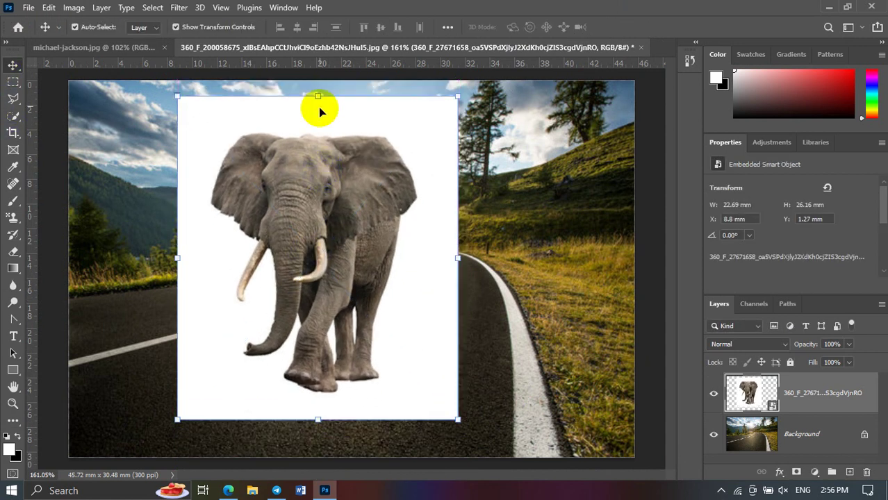
{"action": "left_click_drag", "start_coordinate": [317, 80], "coordinate": [317, 109]}
{"action": "left_click_drag", "start_coordinate": [344, 178], "coordinate": [342, 163]}
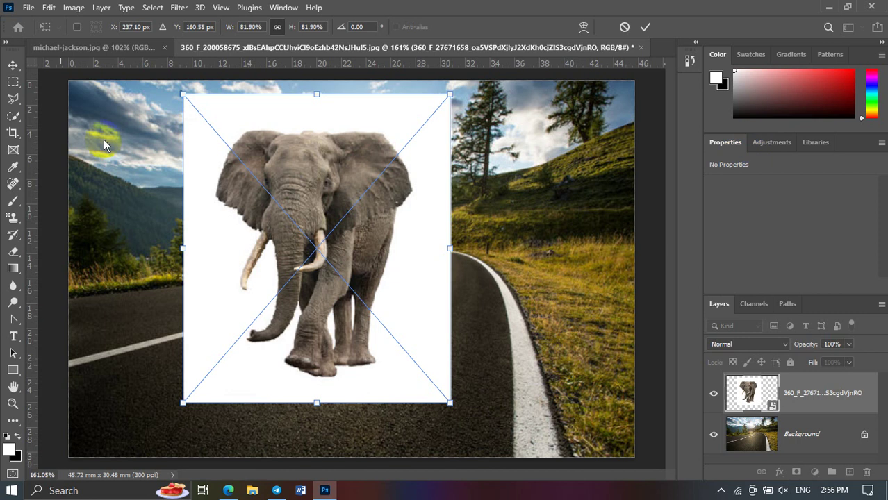
{"action": "left_click", "coordinate": [13, 64]}
{"action": "scroll", "coordinate": [779, 218], "scroll_direction": "down", "scroll_amount": 3}
{"action": "scroll", "coordinate": [780, 221], "scroll_direction": "down", "scroll_amount": 1}
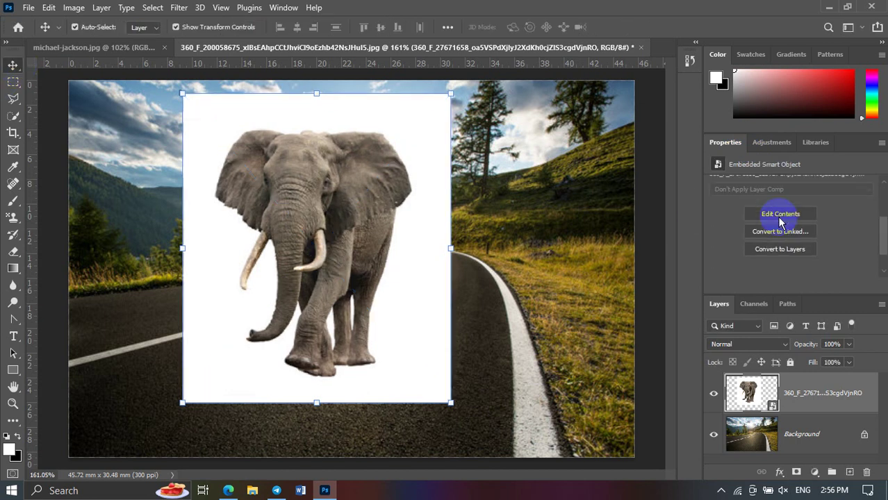
{"action": "scroll", "coordinate": [765, 217], "scroll_direction": "down", "scroll_amount": 1}
{"action": "scroll", "coordinate": [752, 215], "scroll_direction": "up", "scroll_amount": 2}
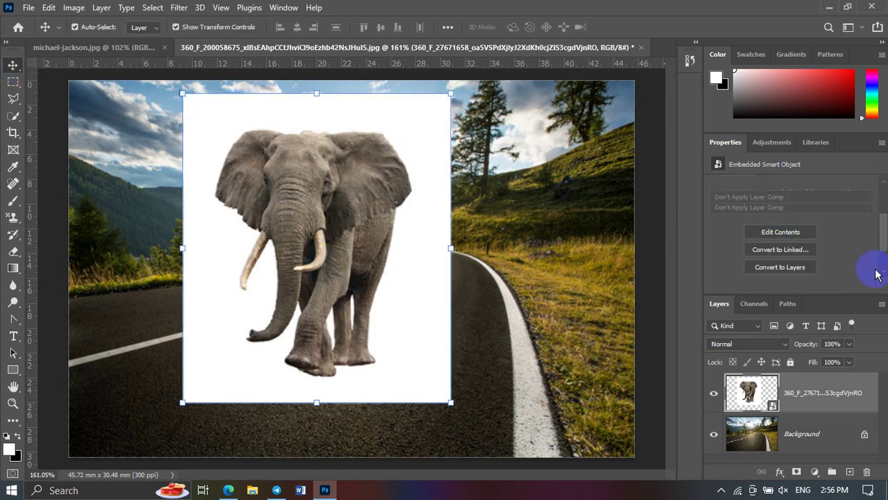
{"action": "scroll", "coordinate": [874, 273], "scroll_direction": "up", "scroll_amount": 2}
{"action": "scroll", "coordinate": [870, 262], "scroll_direction": "up", "scroll_amount": 1}
{"action": "scroll", "coordinate": [867, 252], "scroll_direction": "down", "scroll_amount": 2}
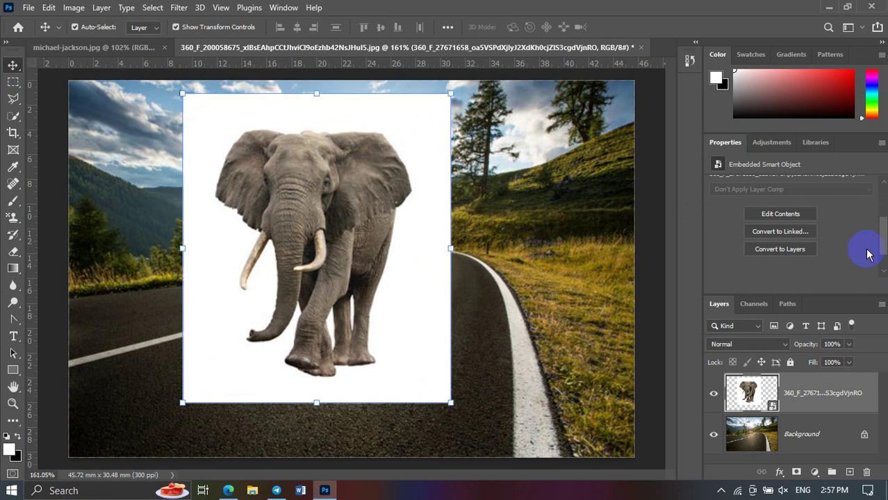
{"action": "scroll", "coordinate": [864, 251], "scroll_direction": "down", "scroll_amount": 1}
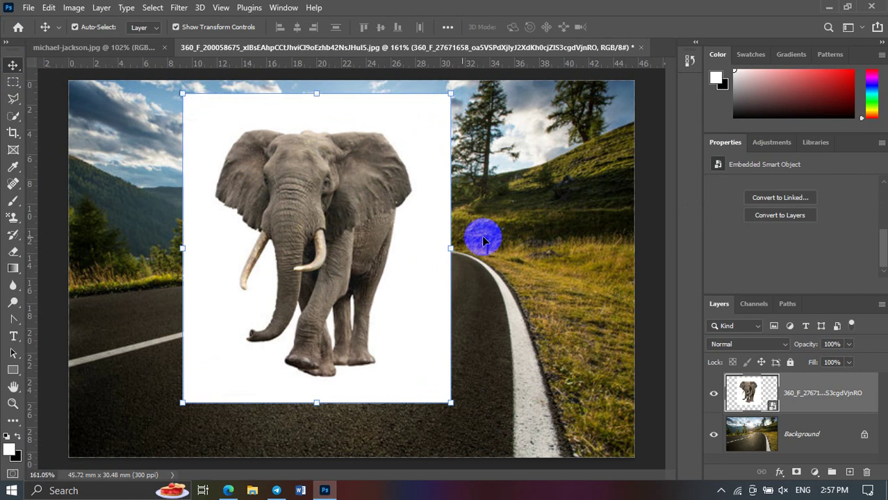
Step: Select the elephant as subject, mask out its white background, and refine the mask
{"action": "left_click", "coordinate": [152, 7]}
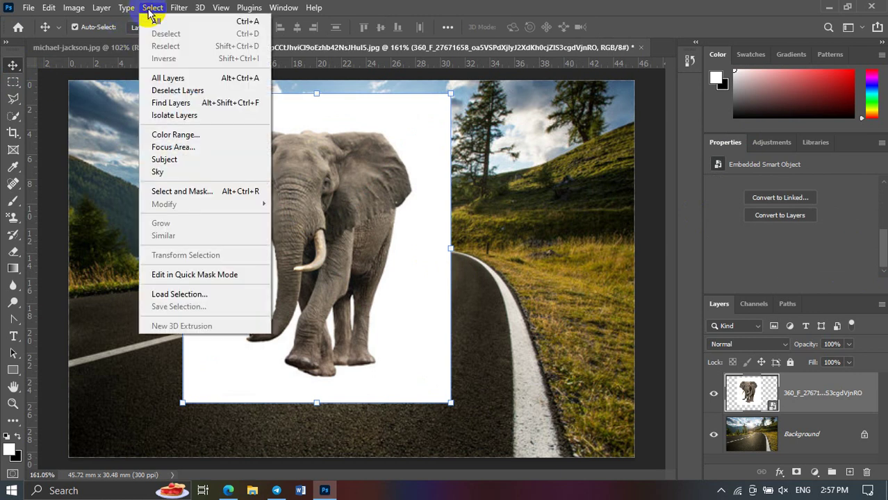
{"action": "left_click", "coordinate": [184, 158]}
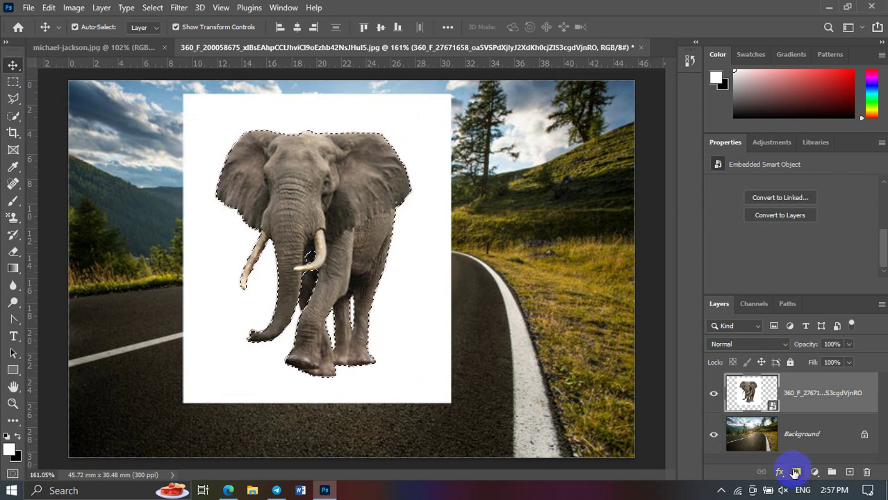
{"action": "left_click", "coordinate": [795, 472]}
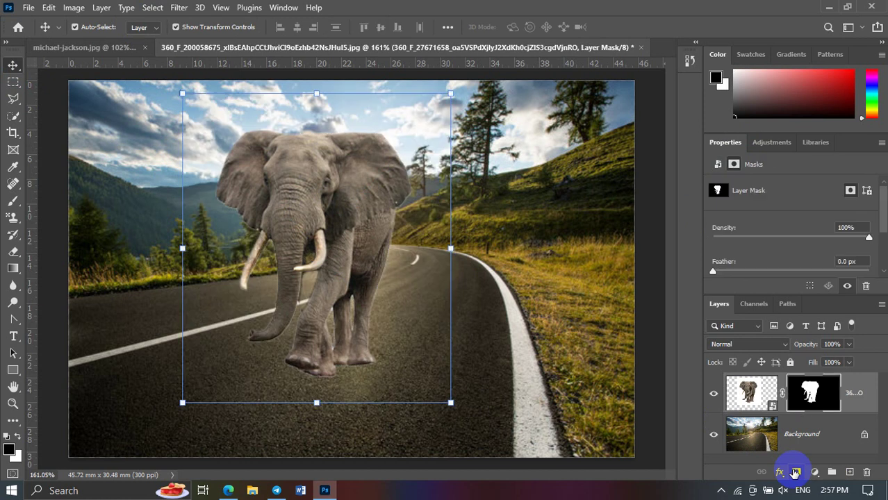
{"action": "left_click", "coordinate": [824, 403]}
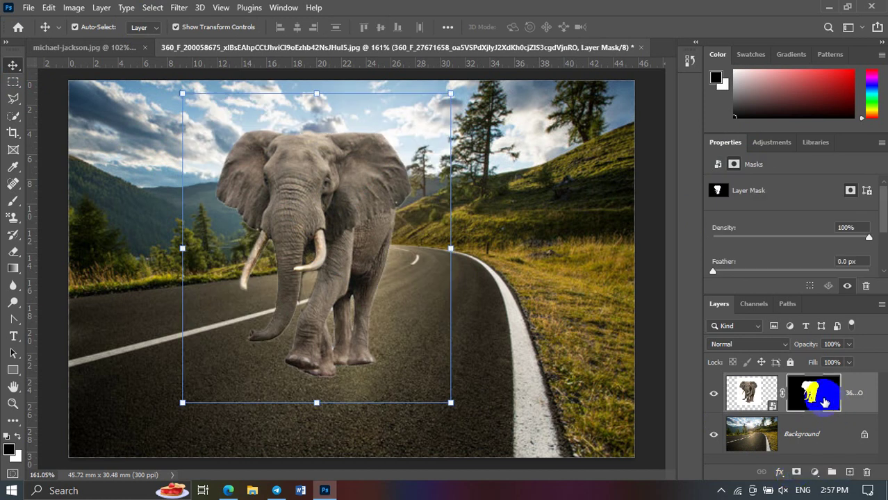
{"action": "double_click", "coordinate": [808, 394]}
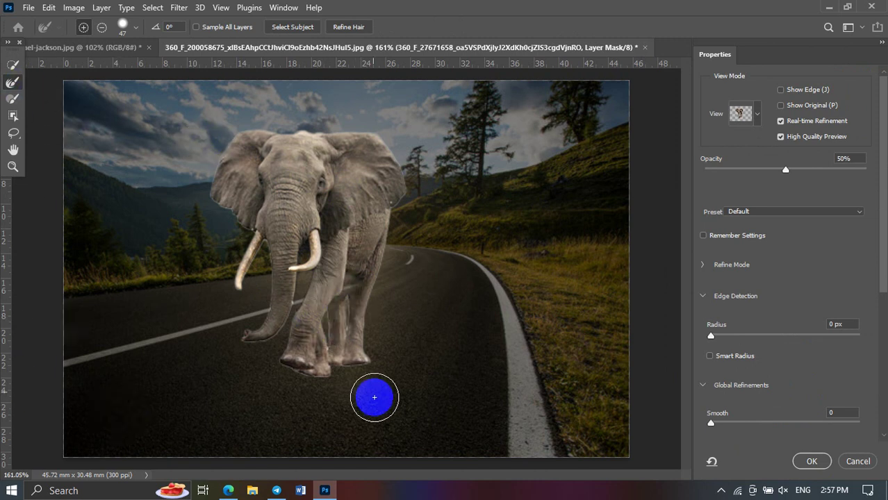
{"action": "left_click", "coordinate": [811, 462]}
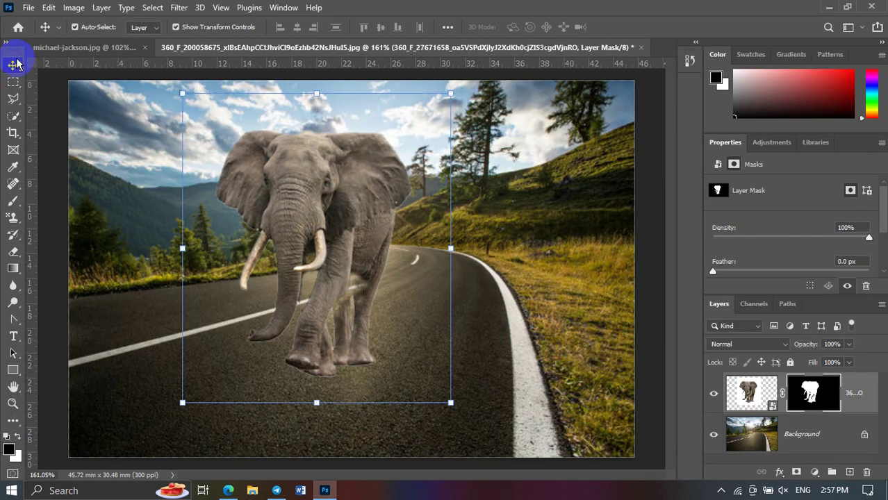
Step: Shrink the elephant to about 80%, tilt it about -1.35°, and move it up
{"action": "key", "text": "ctrl"}
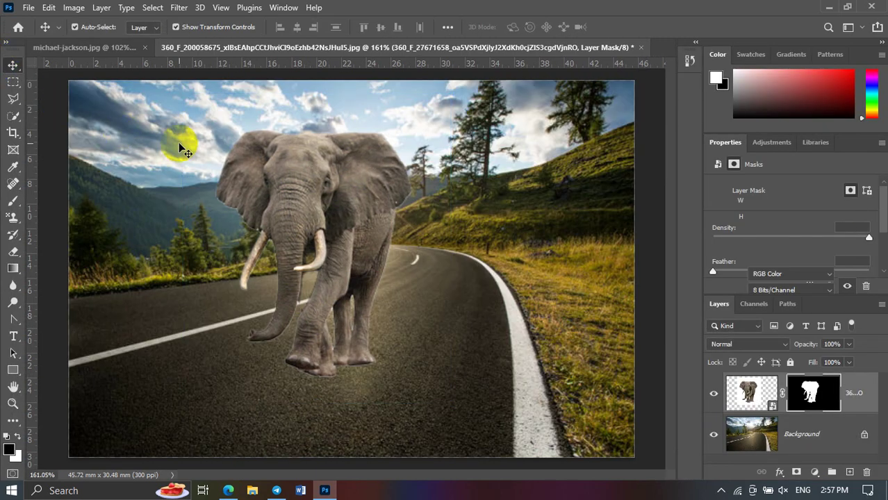
{"action": "key", "text": "ctrl+t"}
{"action": "mouse_move", "coordinate": [450, 93]}
{"action": "left_mouse_down"}
{"action": "mouse_move", "coordinate": [427, 141]}
{"action": "mouse_move", "coordinate": [406, 156]}
{"action": "left_mouse_up"}
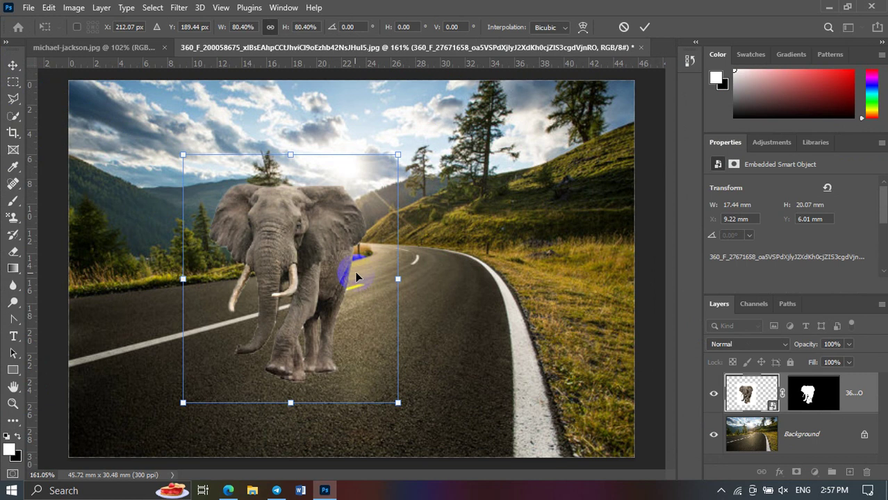
{"action": "left_click_drag", "start_coordinate": [323, 258], "coordinate": [357, 226]}
{"action": "left_click_drag", "start_coordinate": [448, 107], "coordinate": [442, 107]}
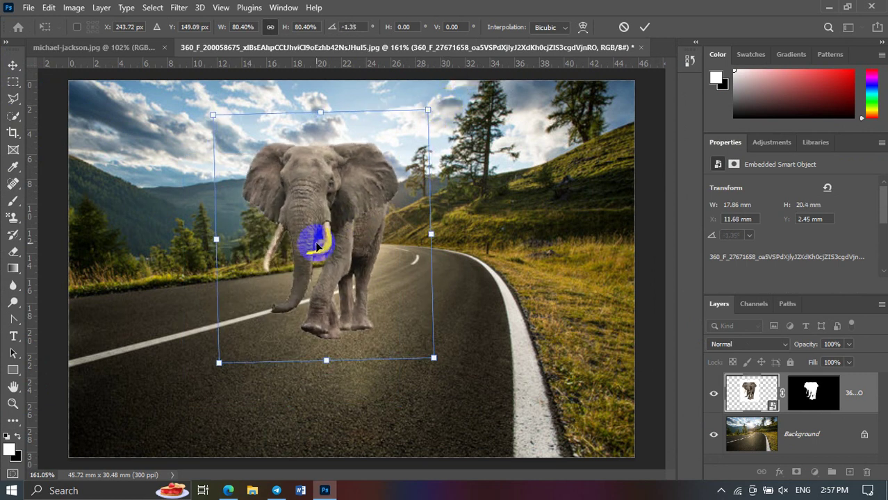
{"action": "left_click_drag", "start_coordinate": [303, 256], "coordinate": [297, 243]}
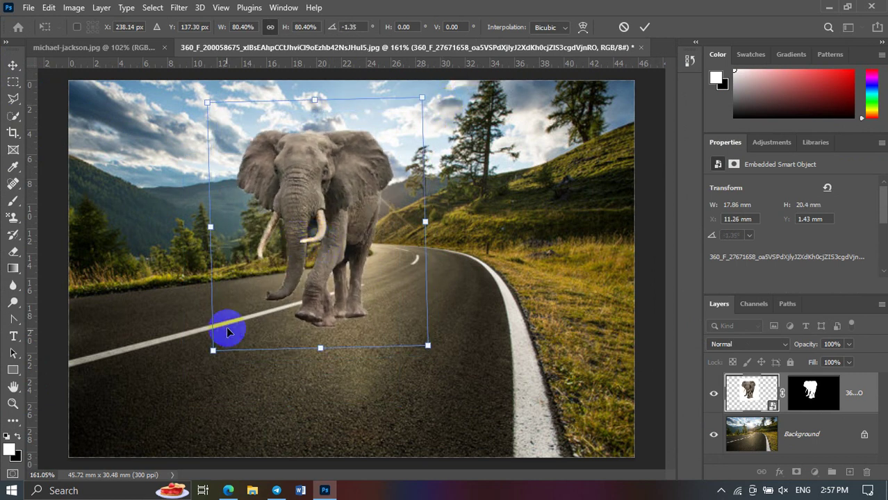
{"action": "left_click", "coordinate": [13, 64]}
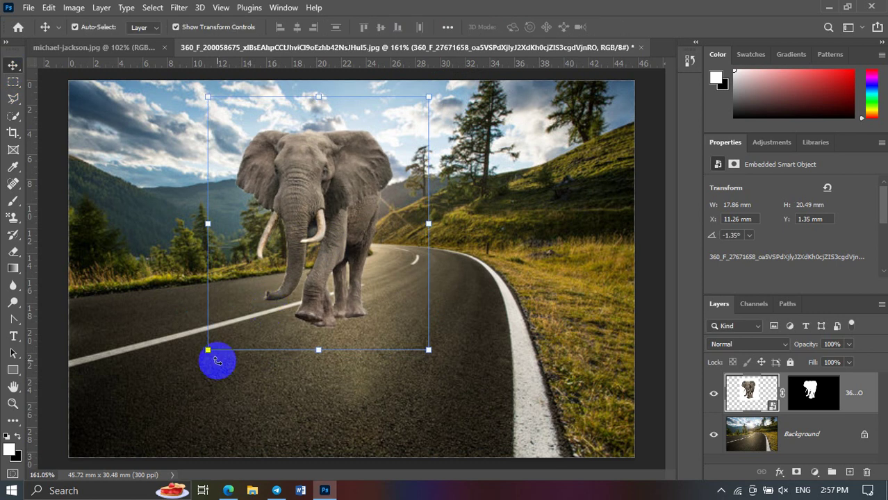
Step: Skew the elephant's bottom-left corner down and right, then commit
{"action": "left_click", "coordinate": [248, 238]}
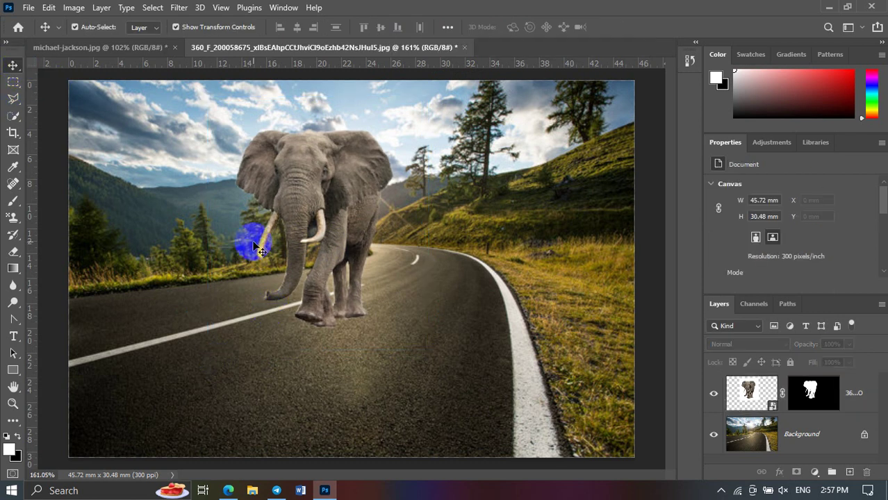
{"action": "left_click", "coordinate": [299, 222]}
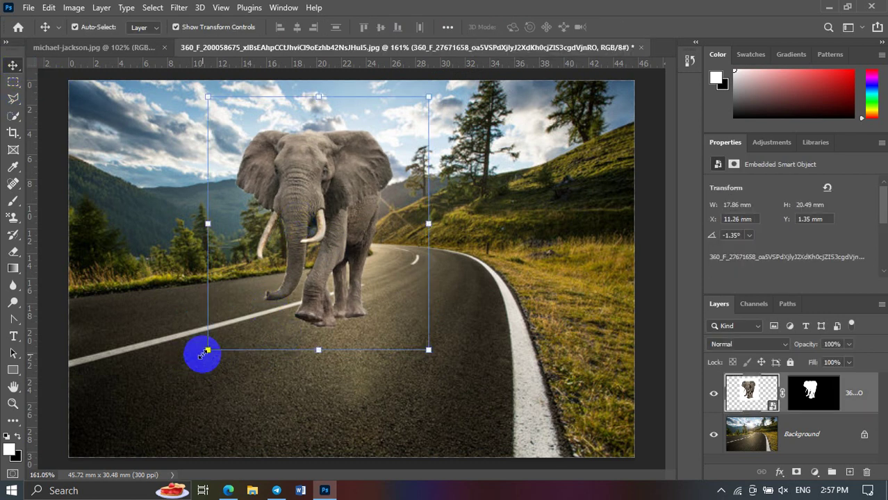
{"action": "mouse_move", "coordinate": [211, 357]}
{"action": "left_mouse_down"}
{"action": "mouse_move", "coordinate": [221, 382]}
{"action": "mouse_move", "coordinate": [254, 351]}
{"action": "mouse_move", "coordinate": [206, 356]}
{"action": "mouse_move", "coordinate": [205, 369]}
{"action": "mouse_move", "coordinate": [201, 355]}
{"action": "left_mouse_up"}
{"action": "left_click", "coordinate": [14, 65]}
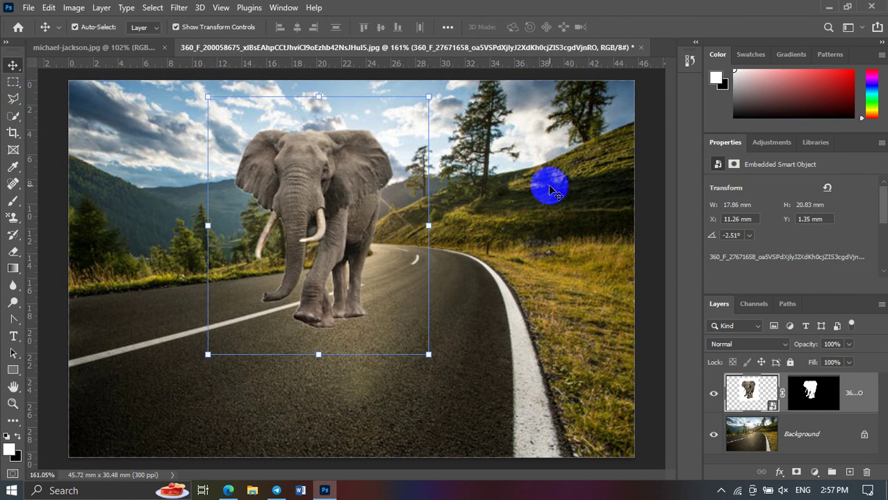
{"action": "left_click", "coordinate": [638, 189]}
Step: Shrink the elephant to about 74% and move it down onto the road
{"action": "scroll", "coordinate": [250, 209], "scroll_direction": "up", "scroll_amount": 2}
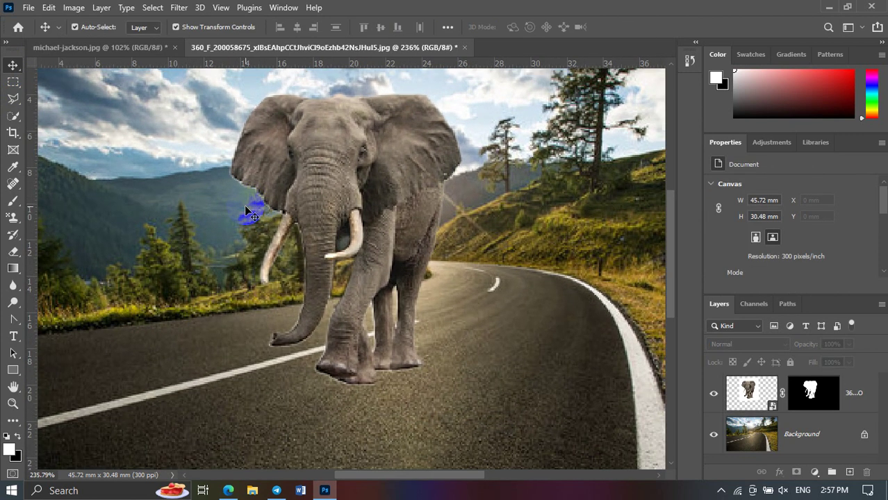
{"action": "scroll", "coordinate": [251, 212], "scroll_direction": "down", "scroll_amount": 3}
{"action": "left_click", "coordinate": [333, 182]}
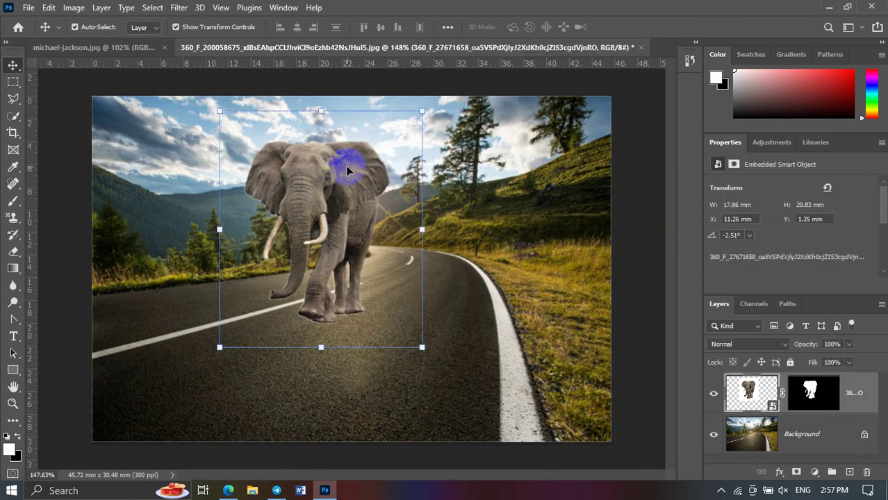
{"action": "left_click_drag", "start_coordinate": [422, 111], "coordinate": [370, 173]}
{"action": "left_click_drag", "start_coordinate": [331, 220], "coordinate": [342, 221]}
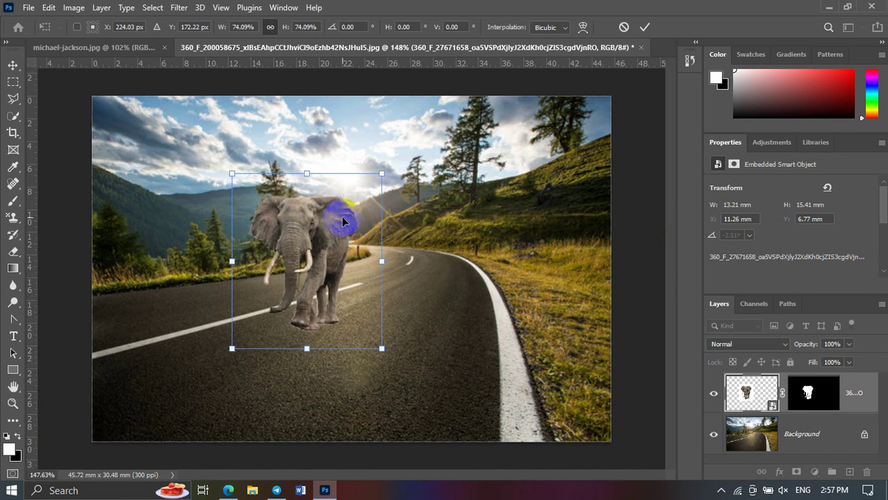
{"action": "left_click_drag", "start_coordinate": [283, 213], "coordinate": [299, 238]}
{"action": "left_click", "coordinate": [12, 65]}
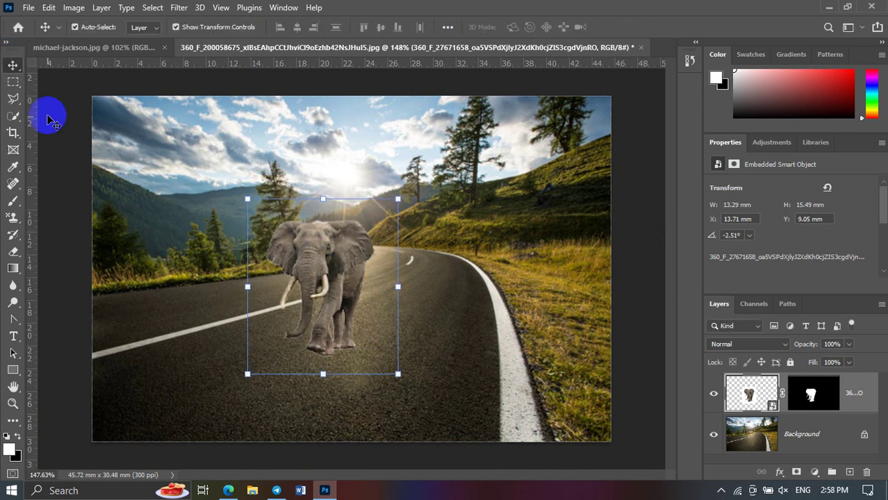
{"action": "left_click", "coordinate": [67, 137]}
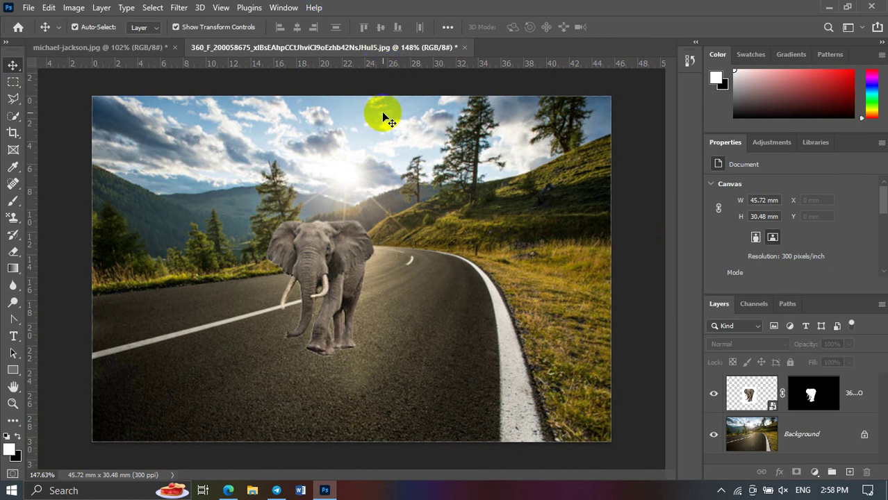
Step: Raise the elephant and enlarge it to about 111%, then apply the resize
{"action": "left_click_drag", "start_coordinate": [345, 254], "coordinate": [343, 244]}
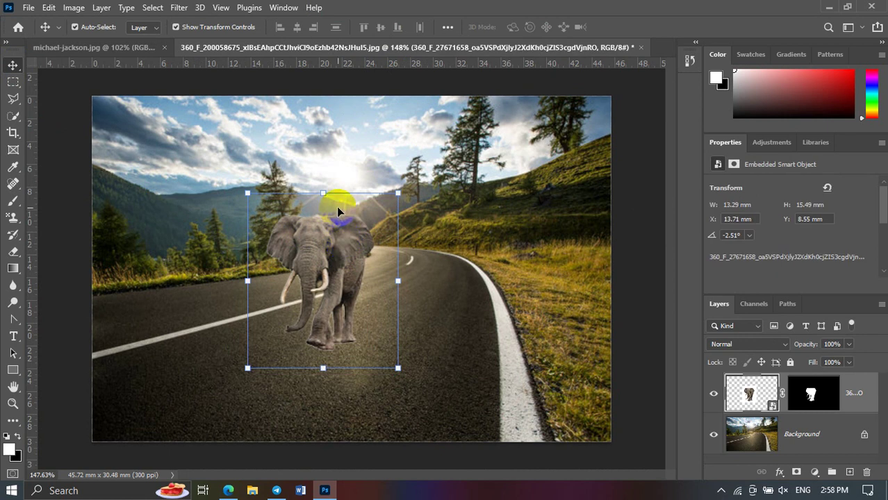
{"action": "left_click_drag", "start_coordinate": [338, 211], "coordinate": [323, 162]}
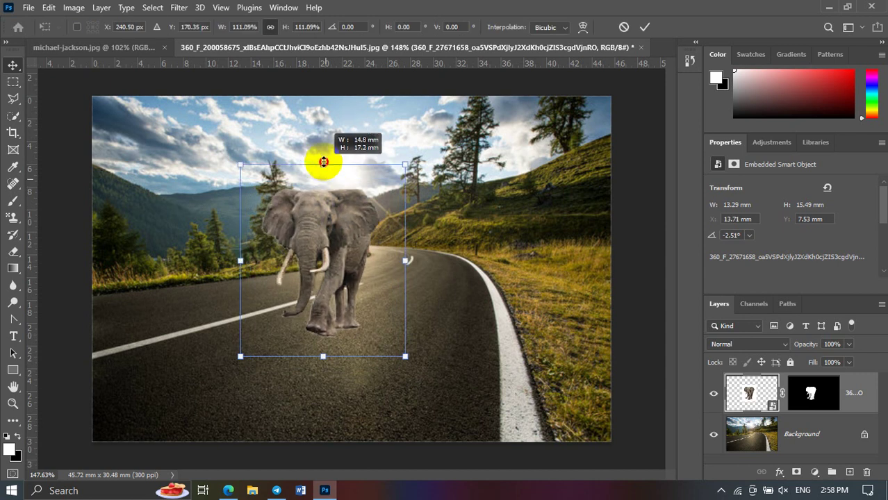
{"action": "left_click_drag", "start_coordinate": [345, 208], "coordinate": [341, 221]}
{"action": "key", "text": "Return"}
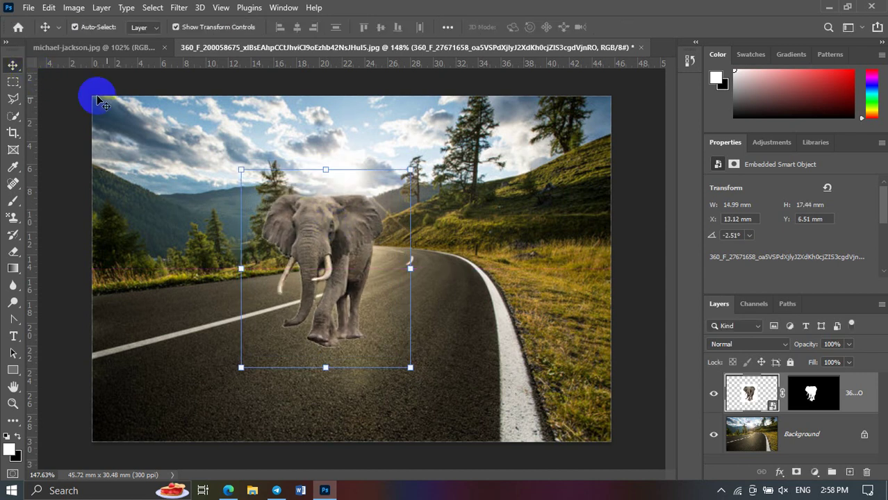
{"action": "left_click", "coordinate": [335, 92]}
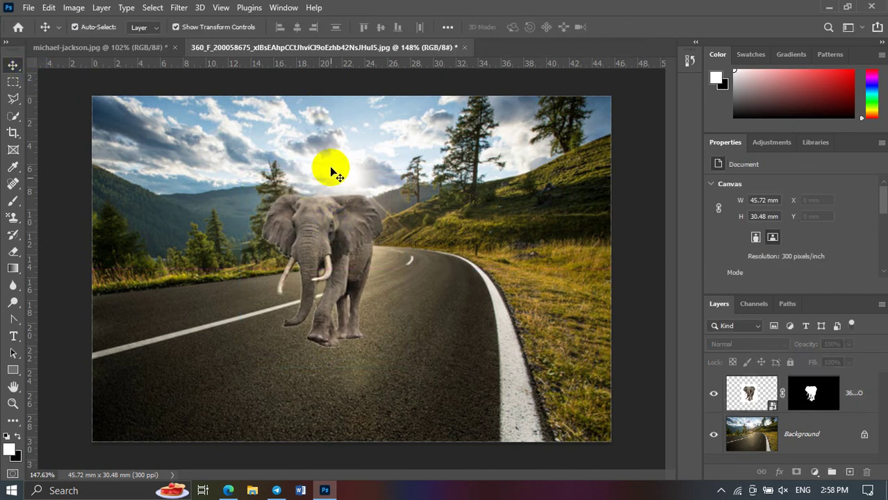
Step: Scale the elephant up from its top-left corner and position it slightly left of centre
{"action": "left_click", "coordinate": [338, 220]}
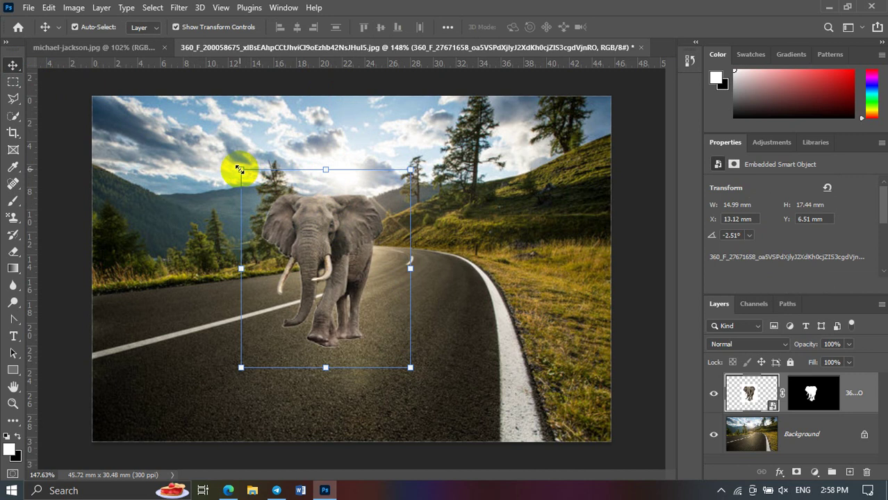
{"action": "left_click_drag", "start_coordinate": [238, 169], "coordinate": [226, 153]}
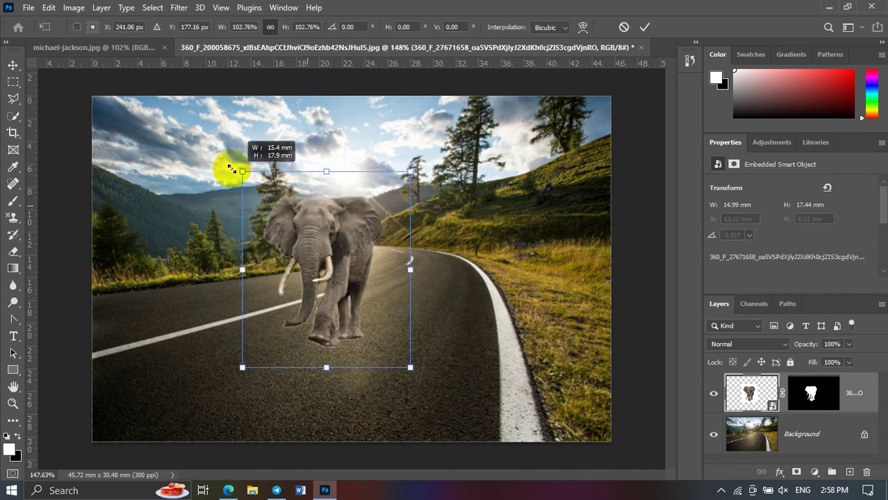
{"action": "mouse_move", "coordinate": [319, 204]}
{"action": "left_mouse_down"}
{"action": "mouse_move", "coordinate": [284, 259]}
{"action": "mouse_move", "coordinate": [293, 258]}
{"action": "left_mouse_up"}
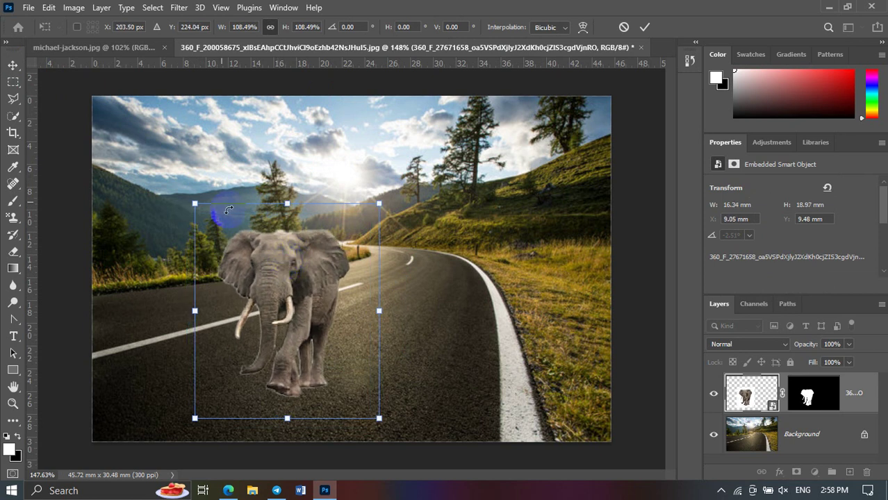
{"action": "left_click", "coordinate": [13, 65]}
{"action": "left_click", "coordinate": [304, 305]}
{"action": "mouse_move", "coordinate": [305, 306]}
{"action": "left_mouse_down"}
{"action": "mouse_move", "coordinate": [328, 294]}
{"action": "mouse_move", "coordinate": [337, 267]}
{"action": "left_mouse_up"}
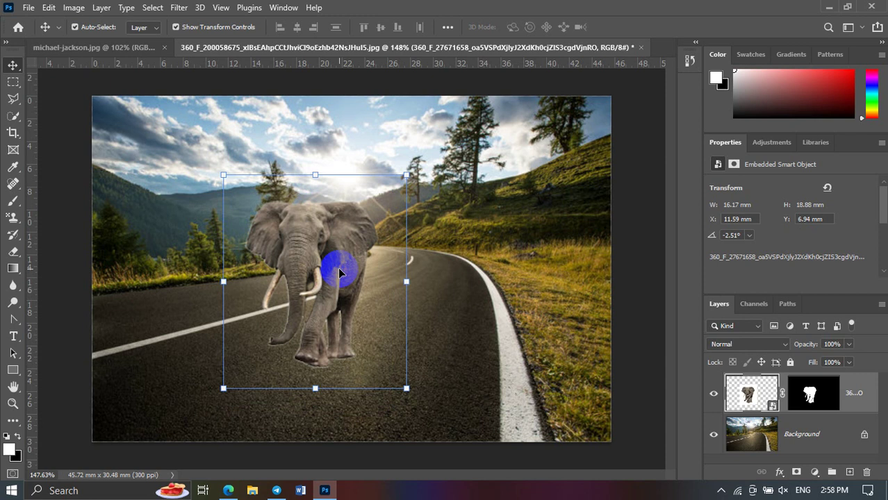
Step: Check the layers under the elephant, undo a trial Alt-drag duplicate, and enable Auto-Select
{"action": "left_click", "coordinate": [313, 269]}
{"action": "right_click", "coordinate": [314, 270]}
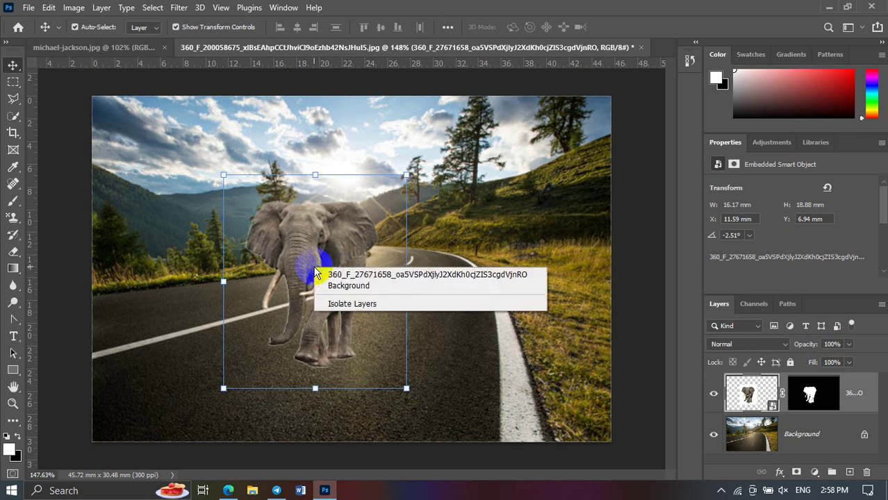
{"action": "right_click", "coordinate": [305, 233]}
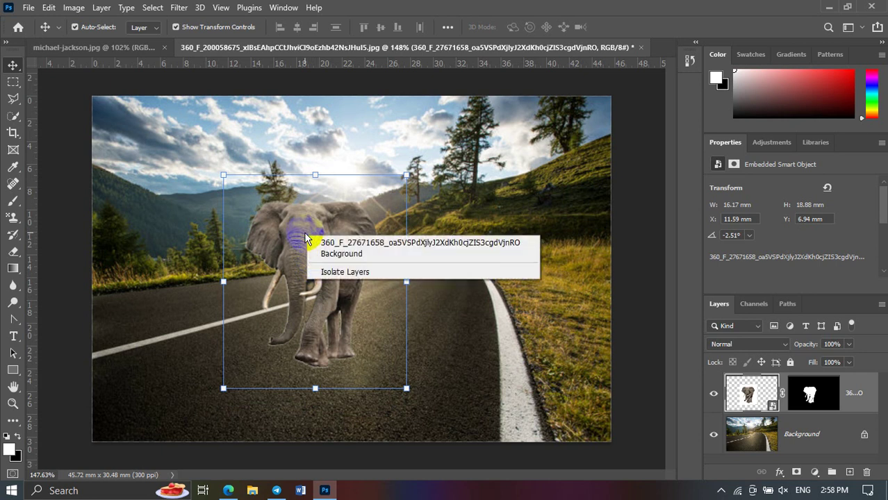
{"action": "right_click", "coordinate": [286, 208]}
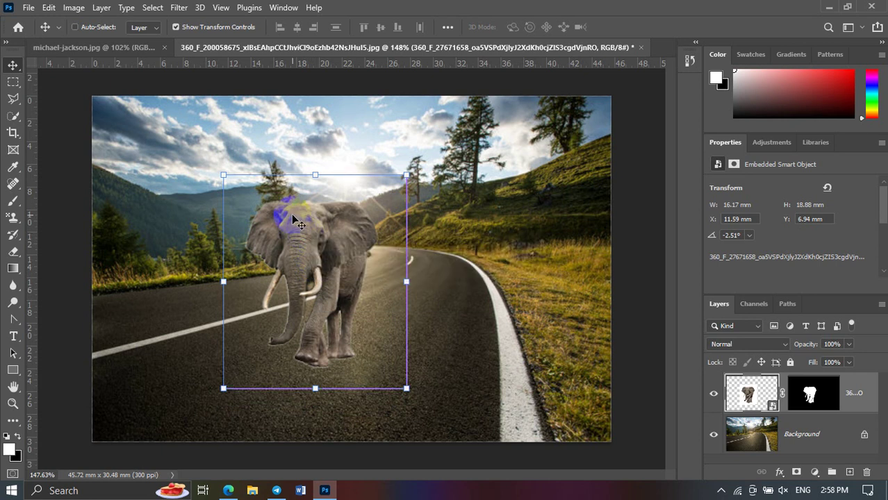
{"action": "left_click_drag", "start_coordinate": [374, 259], "coordinate": [413, 243]}
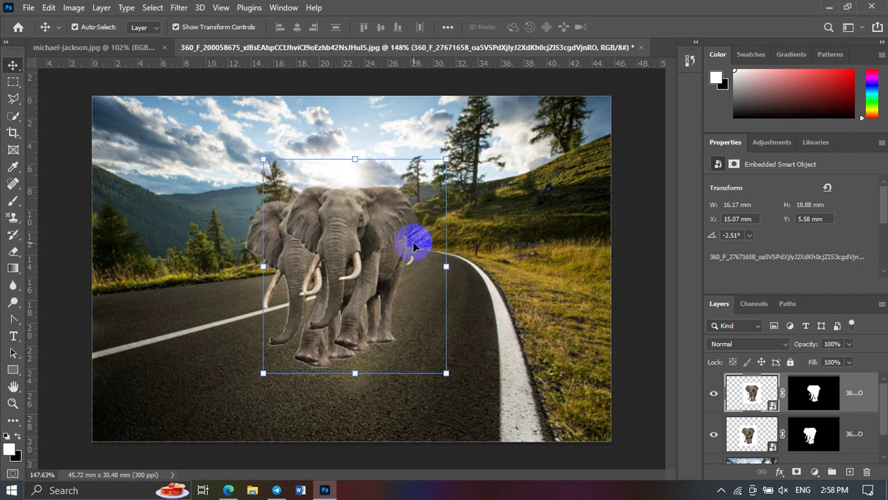
{"action": "key", "text": "ctrl+z"}
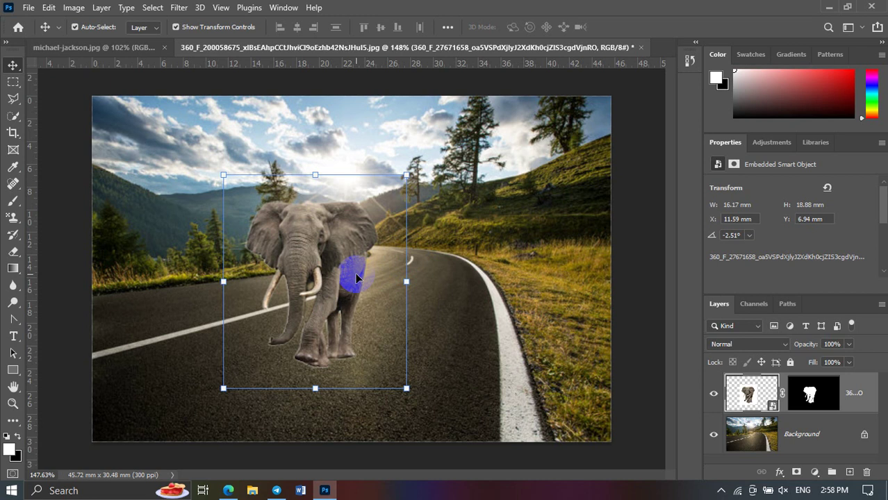
{"action": "left_click", "coordinate": [312, 297]}
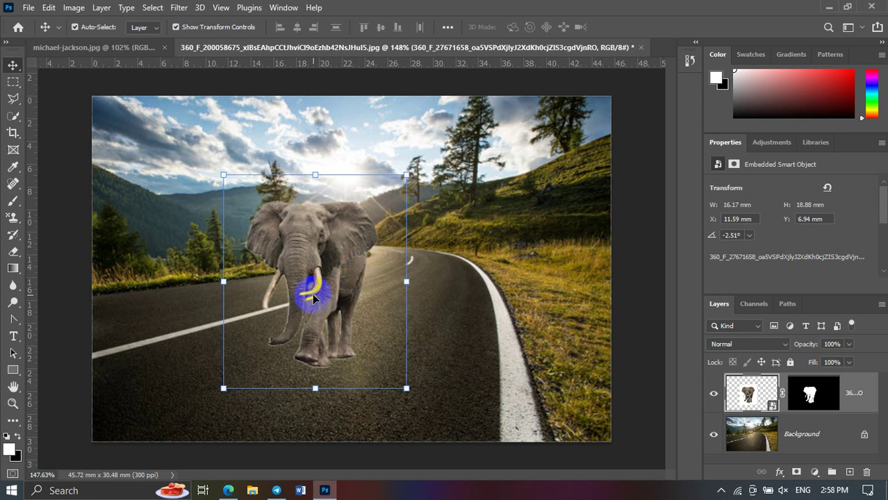
{"action": "key", "text": "ctrl"}
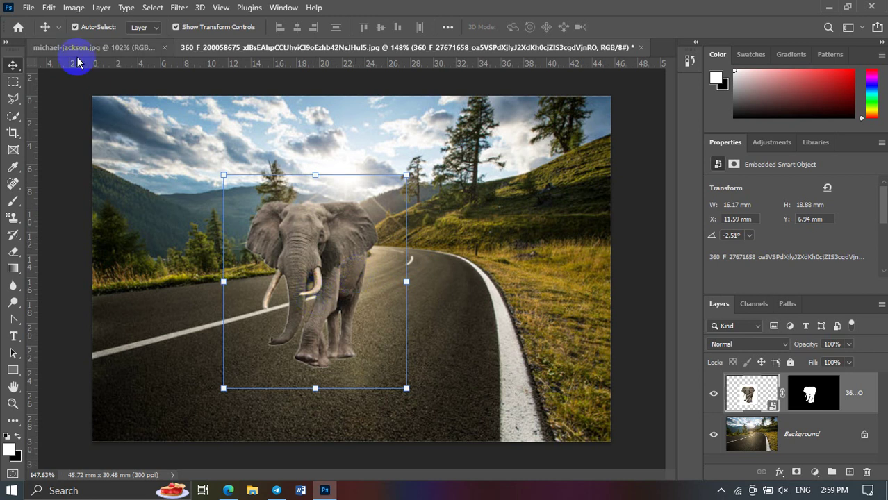
Step: Paste an elephant copy in place via Paste Special and start free-transforming it
{"action": "left_click", "coordinate": [46, 9]}
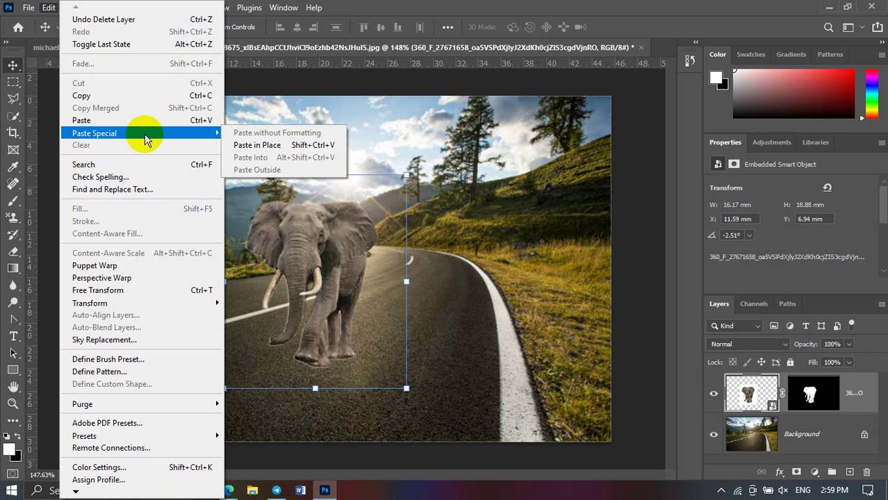
{"action": "mouse_move", "coordinate": [95, 133]}
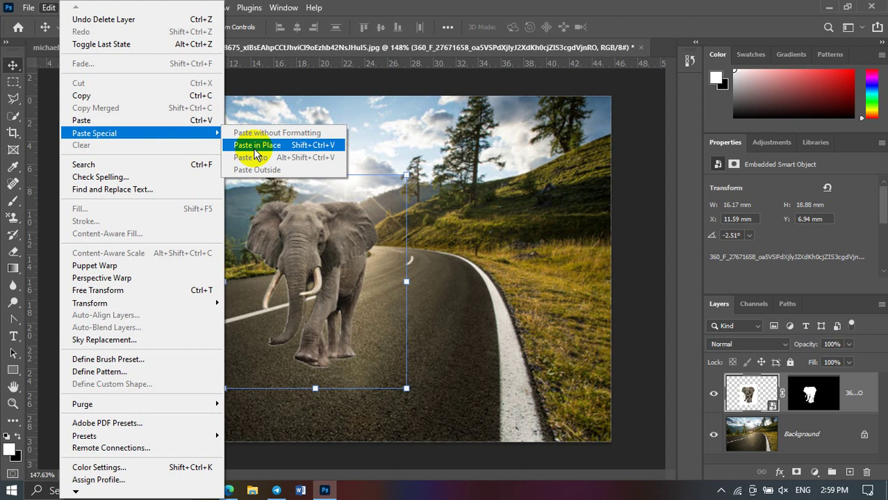
{"action": "left_click", "coordinate": [253, 148]}
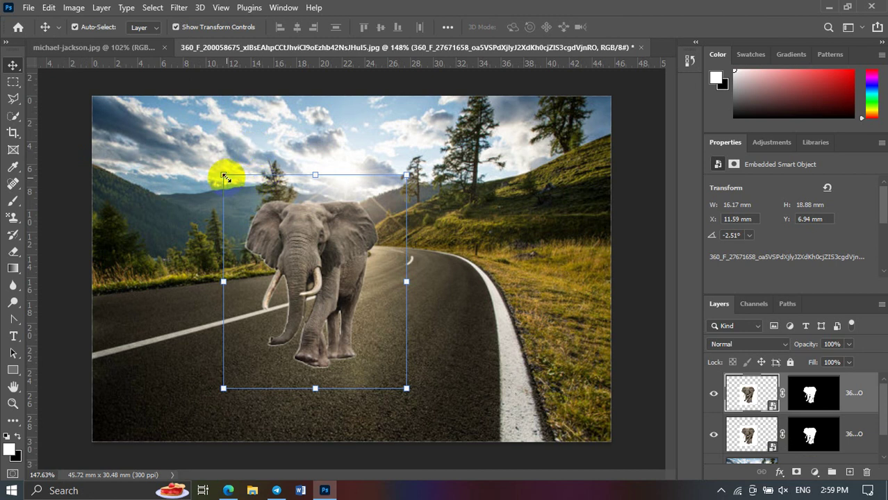
{"action": "key", "text": "ctrl+t"}
{"action": "mouse_move", "coordinate": [223, 175]}
{"action": "left_mouse_down"}
{"action": "mouse_move", "coordinate": [253, 222]}
{"action": "mouse_move", "coordinate": [239, 169]}
{"action": "left_mouse_up"}
Step: Undo the copy's resize and rotation, then flip it vertically to -100% height
{"action": "key", "text": "ctrl+z"}
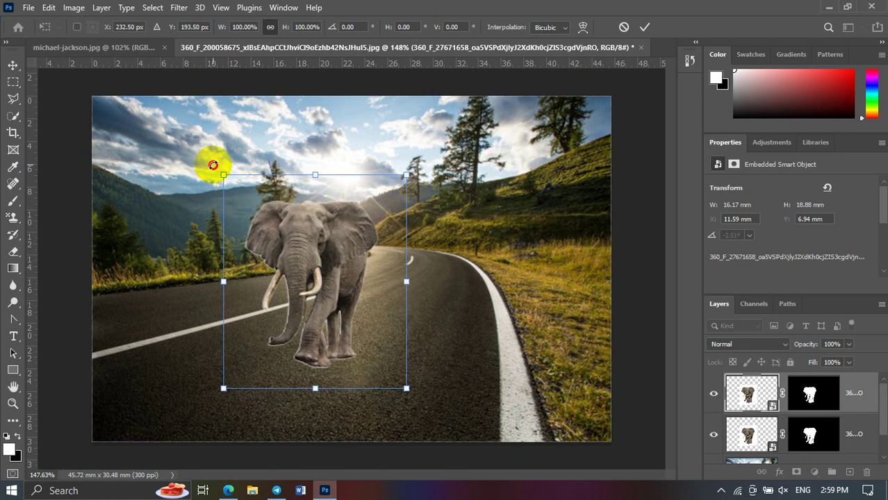
{"action": "mouse_move", "coordinate": [213, 165]}
{"action": "left_mouse_down"}
{"action": "mouse_move", "coordinate": [254, 142]}
{"action": "mouse_move", "coordinate": [446, 284]}
{"action": "mouse_move", "coordinate": [420, 393]}
{"action": "mouse_move", "coordinate": [428, 397]}
{"action": "left_mouse_up"}
{"action": "key", "text": "ctrl+z"}
{"action": "right_click", "coordinate": [339, 235]}
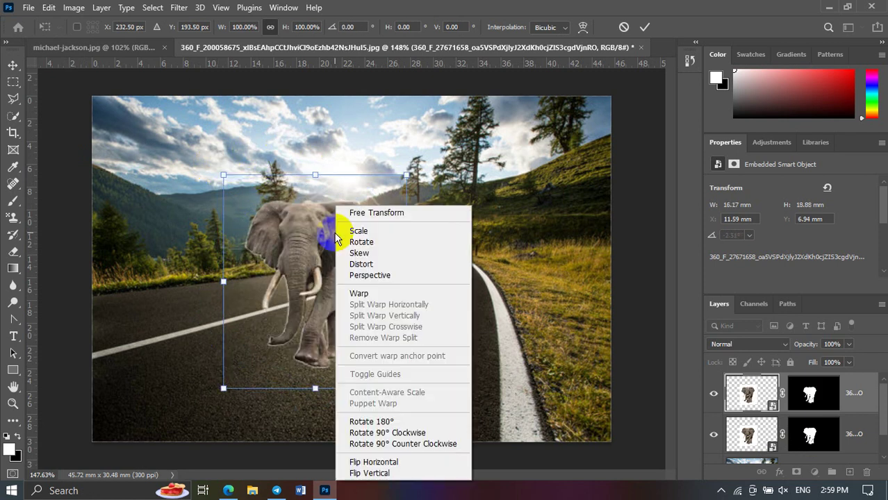
{"action": "left_click", "coordinate": [387, 474]}
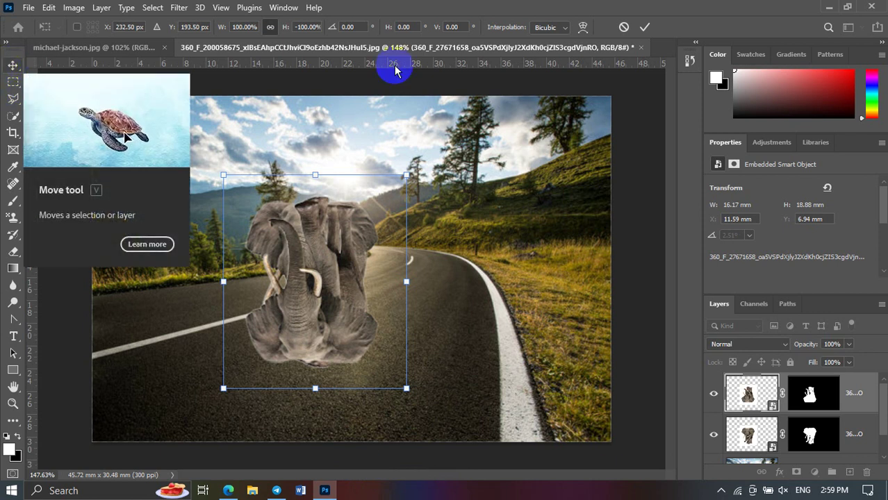
Step: Confirm the vertical flip and move the flipped copy down beneath the elephant's feet
{"action": "left_click", "coordinate": [644, 28]}
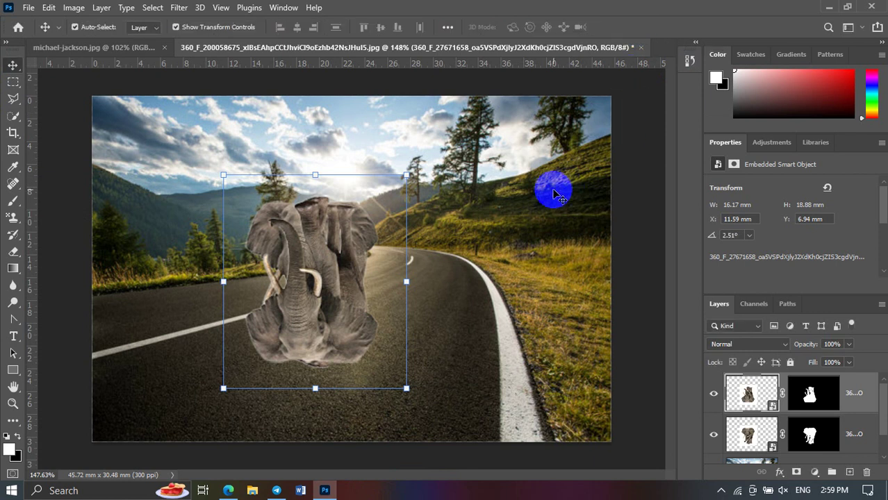
{"action": "mouse_move", "coordinate": [306, 300]}
{"action": "left_mouse_down"}
{"action": "mouse_move", "coordinate": [303, 405]}
{"action": "mouse_move", "coordinate": [341, 306]}
{"action": "left_mouse_up"}
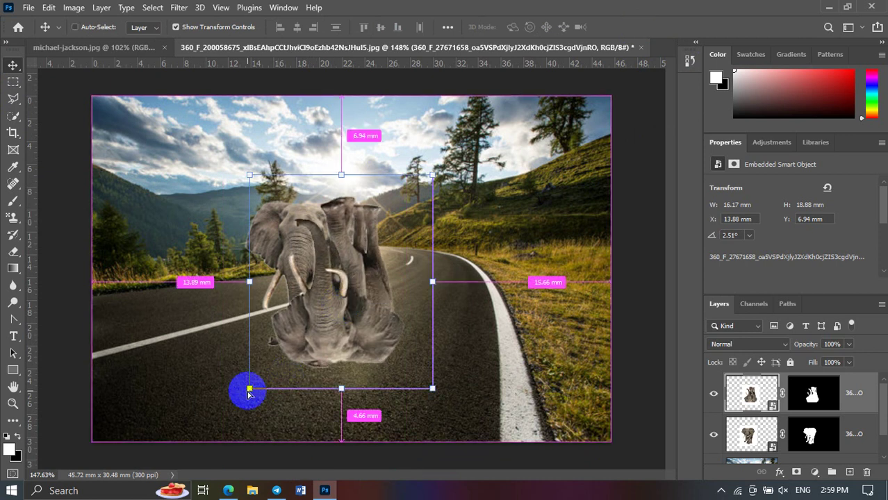
{"action": "left_click_drag", "start_coordinate": [249, 389], "coordinate": [213, 386]}
{"action": "left_click_drag", "start_coordinate": [431, 387], "coordinate": [399, 408]}
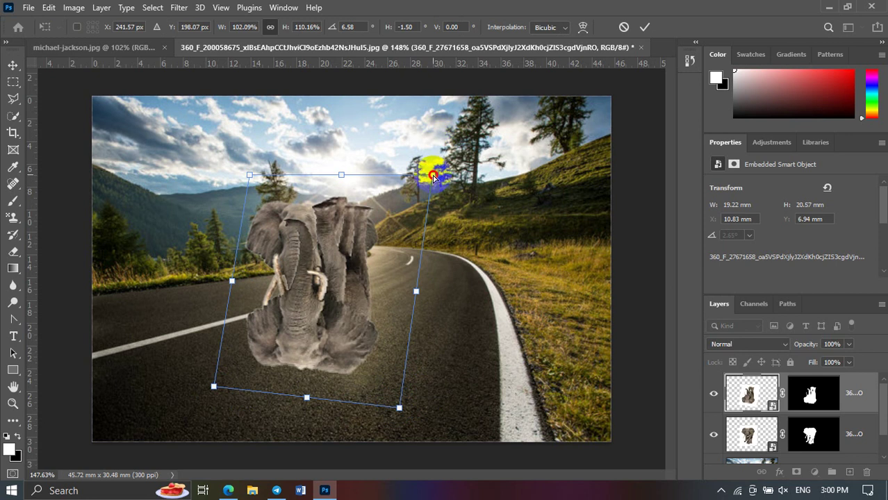
{"action": "left_click_drag", "start_coordinate": [320, 264], "coordinate": [304, 402]}
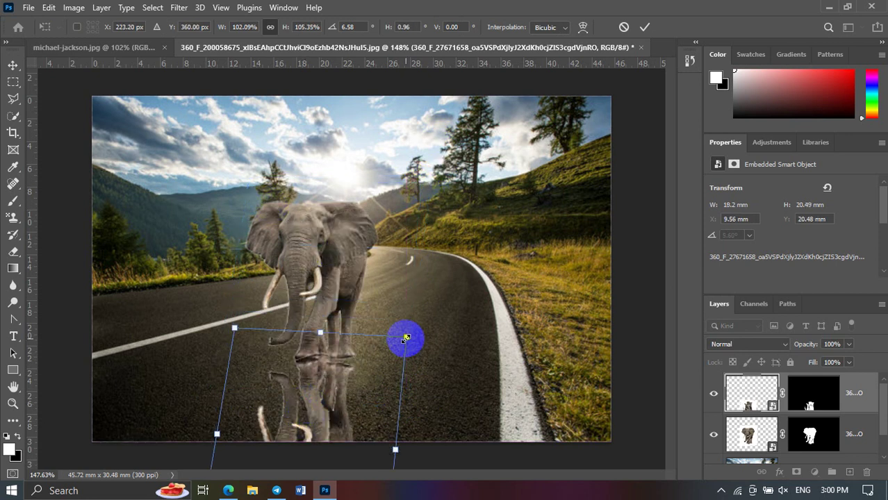
Step: Skew the reflection's corners and raise it so its top edge meets the feet
{"action": "left_click_drag", "start_coordinate": [408, 338], "coordinate": [403, 329]}
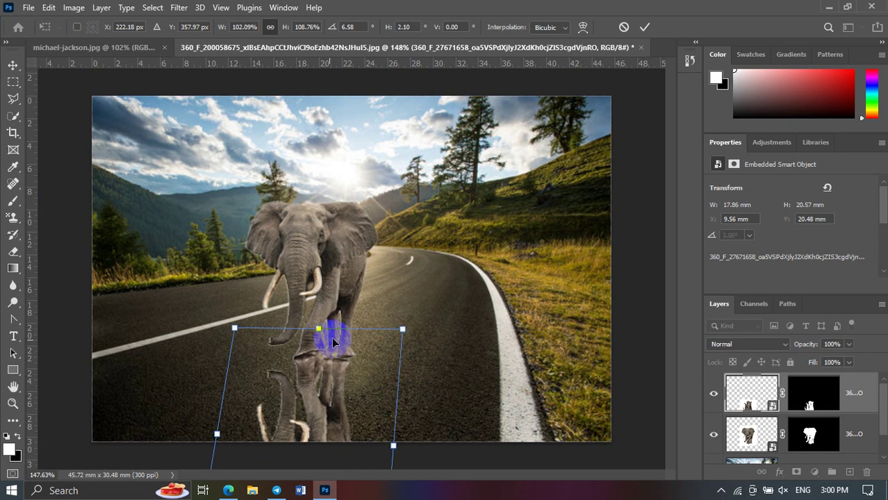
{"action": "left_click_drag", "start_coordinate": [235, 325], "coordinate": [231, 340]}
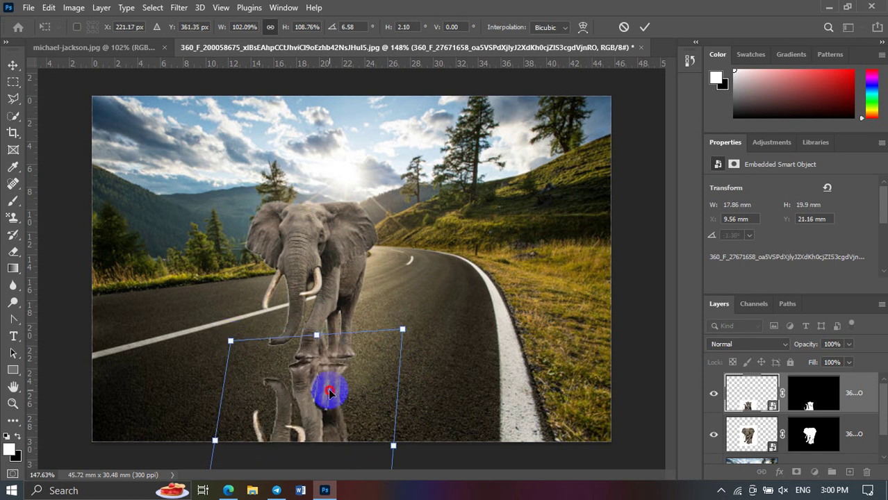
{"action": "left_click_drag", "start_coordinate": [328, 387], "coordinate": [340, 388]}
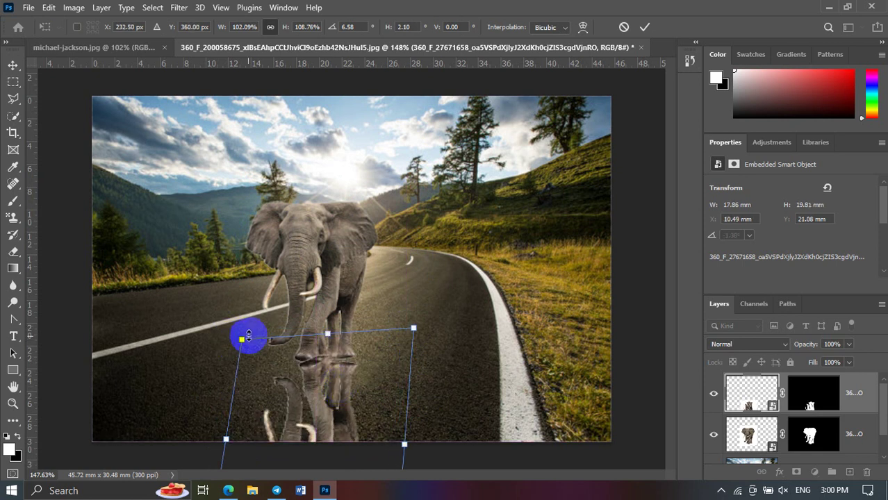
{"action": "mouse_move", "coordinate": [241, 340]}
{"action": "left_mouse_down"}
{"action": "mouse_move", "coordinate": [232, 345]}
{"action": "mouse_move", "coordinate": [239, 353]}
{"action": "left_mouse_up"}
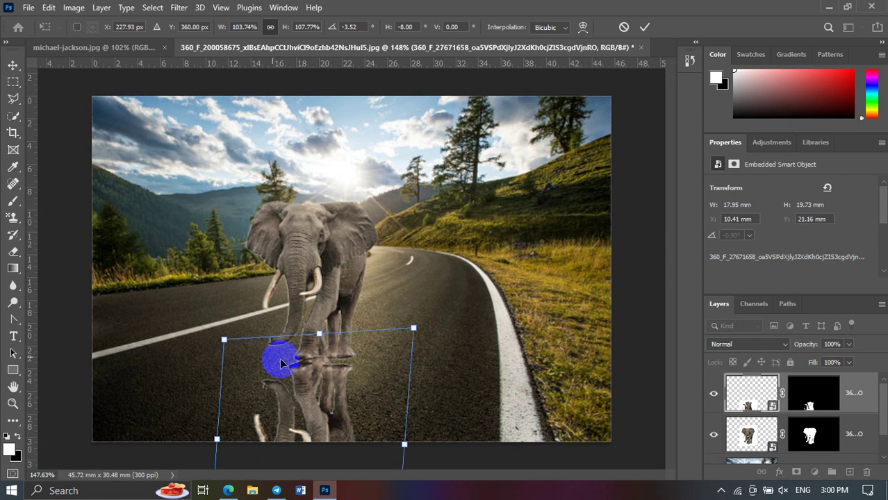
{"action": "left_click_drag", "start_coordinate": [337, 407], "coordinate": [337, 396]}
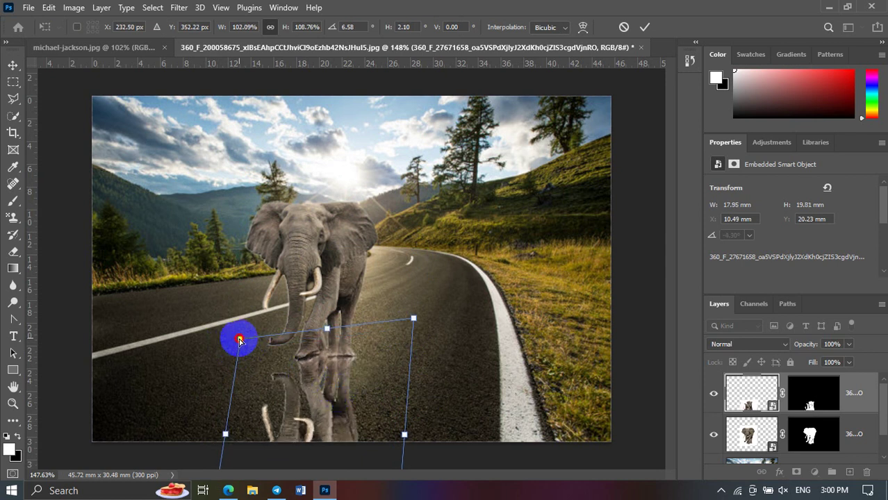
{"action": "left_click_drag", "start_coordinate": [239, 340], "coordinate": [234, 344]}
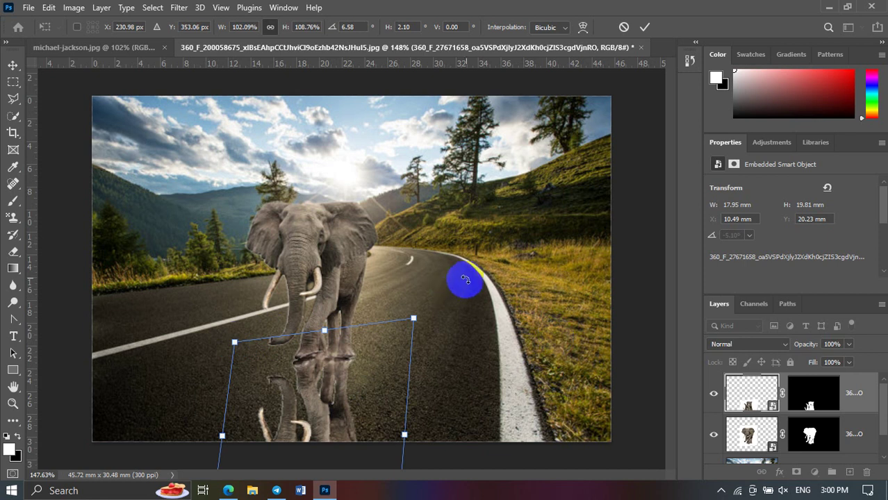
{"action": "left_click", "coordinate": [741, 387]}
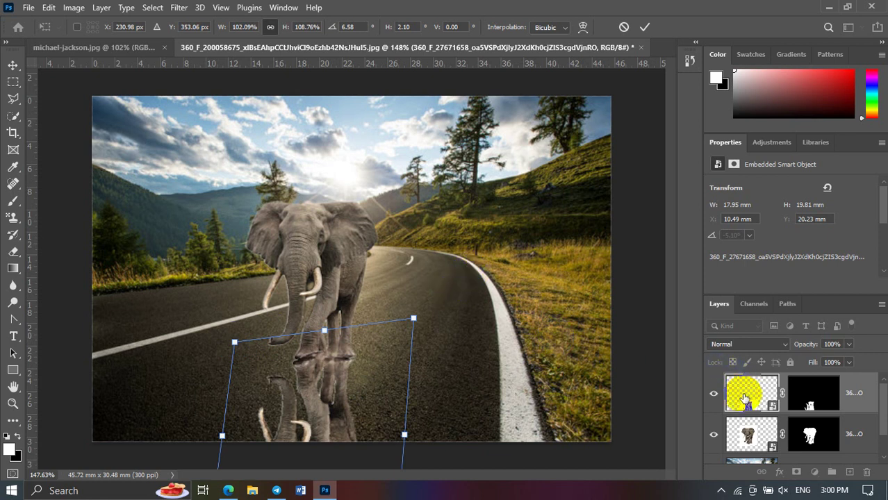
Step: Move the reflection layer below the elephant layer and add a layer mask to it
{"action": "left_click_drag", "start_coordinate": [743, 398], "coordinate": [746, 445]}
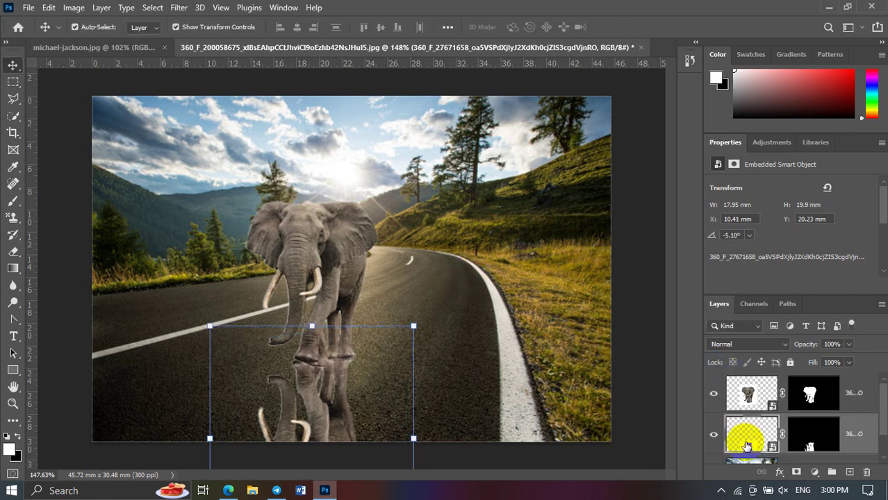
{"action": "left_click_drag", "start_coordinate": [431, 413], "coordinate": [431, 410]}
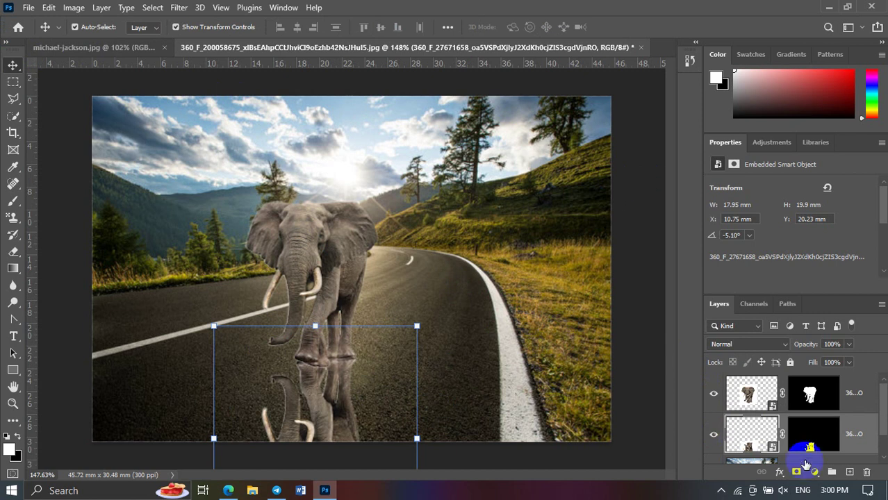
{"action": "left_click", "coordinate": [805, 473]}
{"action": "scroll", "coordinate": [795, 403], "scroll_direction": "down", "scroll_amount": 1}
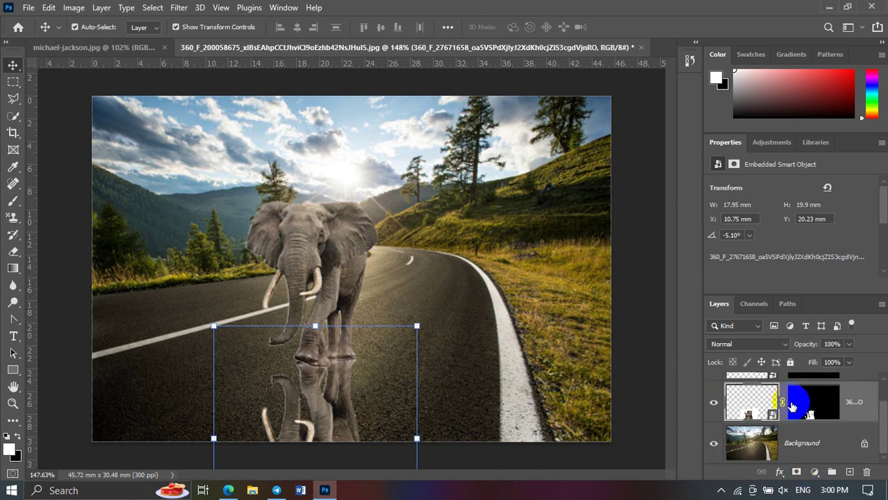
{"action": "left_click", "coordinate": [808, 413]}
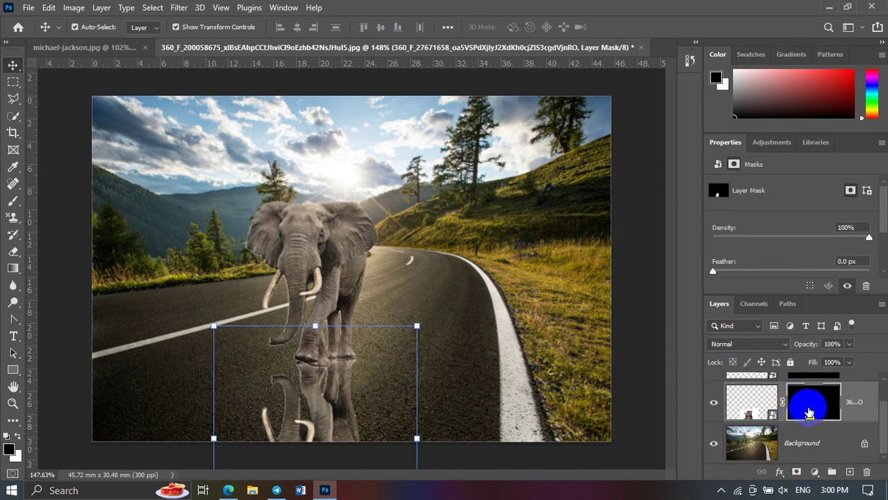
Step: Paint black on the reflection mask with a brush set to 0% hardness
{"action": "left_click", "coordinate": [10, 451]}
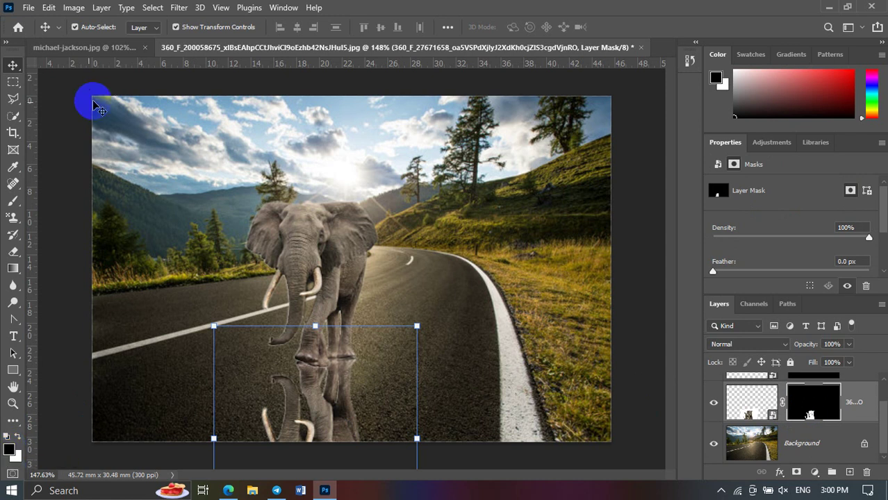
{"action": "left_click", "coordinate": [13, 202]}
{"action": "mouse_move", "coordinate": [176, 304]}
{"action": "left_mouse_down"}
{"action": "mouse_move", "coordinate": [391, 459]}
{"action": "mouse_move", "coordinate": [303, 435]}
{"action": "left_mouse_up"}
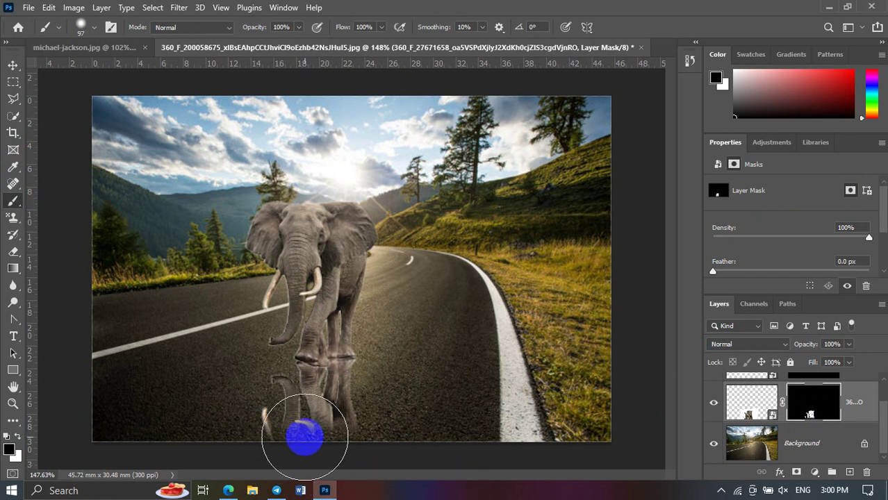
{"action": "left_click", "coordinate": [94, 27]}
{"action": "left_click_drag", "start_coordinate": [105, 99], "coordinate": [56, 101]}
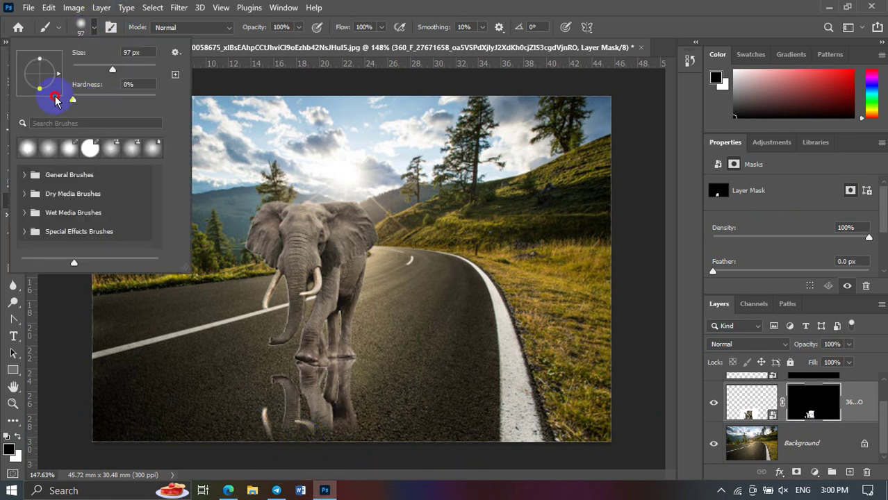
{"action": "left_click", "coordinate": [91, 29]}
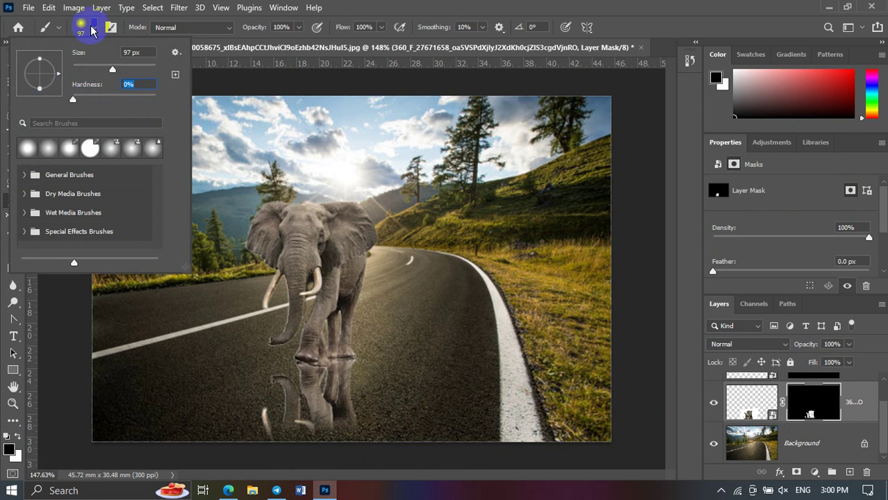
{"action": "left_click", "coordinate": [91, 29]}
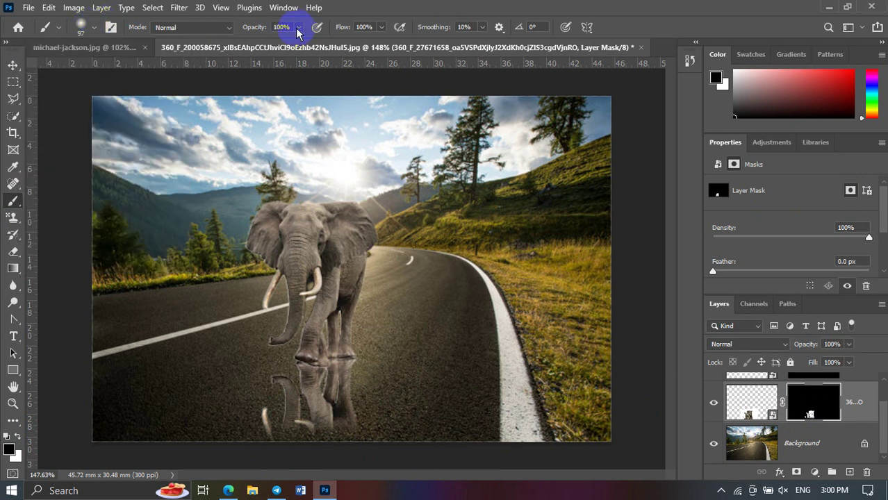
Step: Fade the lower reflection with the brush at 30% opacity, then return to Move
{"action": "left_click", "coordinate": [297, 29]}
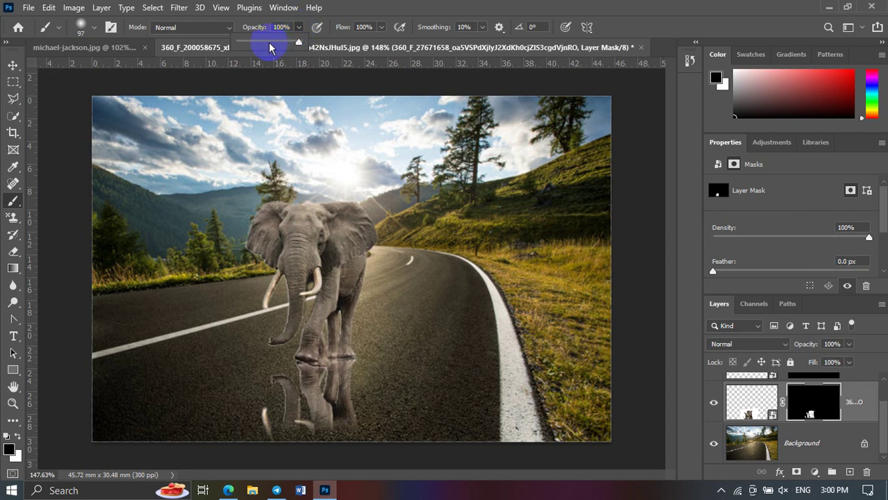
{"action": "left_click_drag", "start_coordinate": [257, 47], "coordinate": [257, 46]}
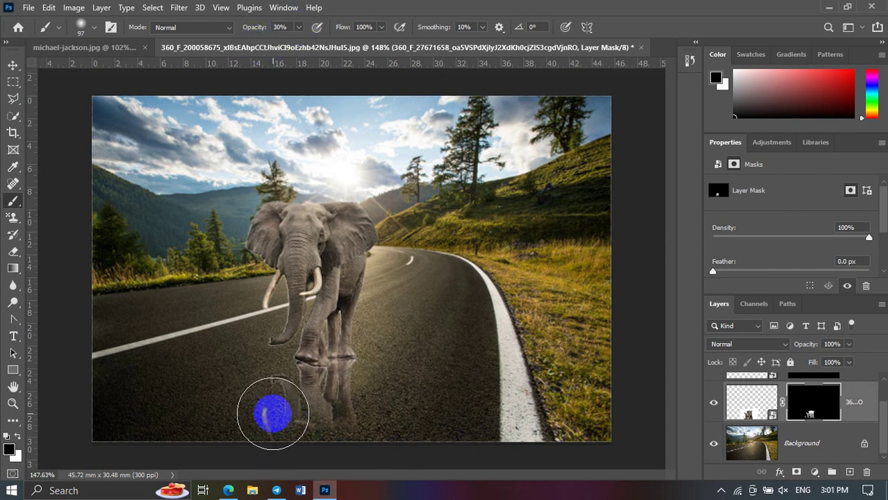
{"action": "left_click", "coordinate": [252, 390]}
{"action": "left_click_drag", "start_coordinate": [252, 390], "coordinate": [242, 392]}
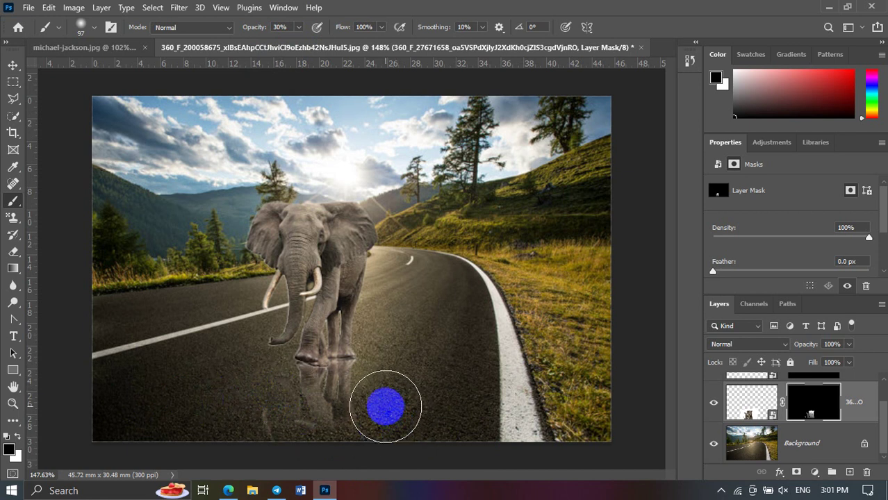
{"action": "left_click", "coordinate": [13, 64]}
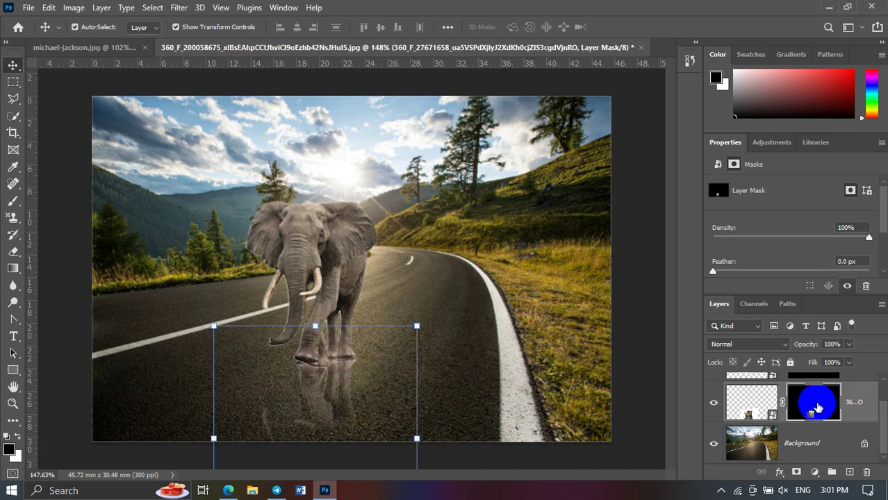
Step: Start a Solid Color fill layer, cancel it, then clear the layer selection
{"action": "left_click", "coordinate": [815, 472]}
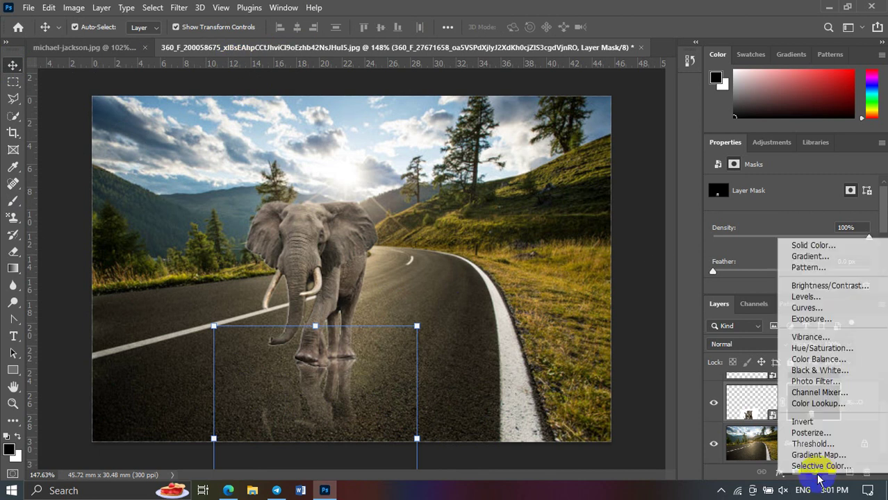
{"action": "left_click", "coordinate": [814, 247]}
{"action": "left_click", "coordinate": [858, 154]}
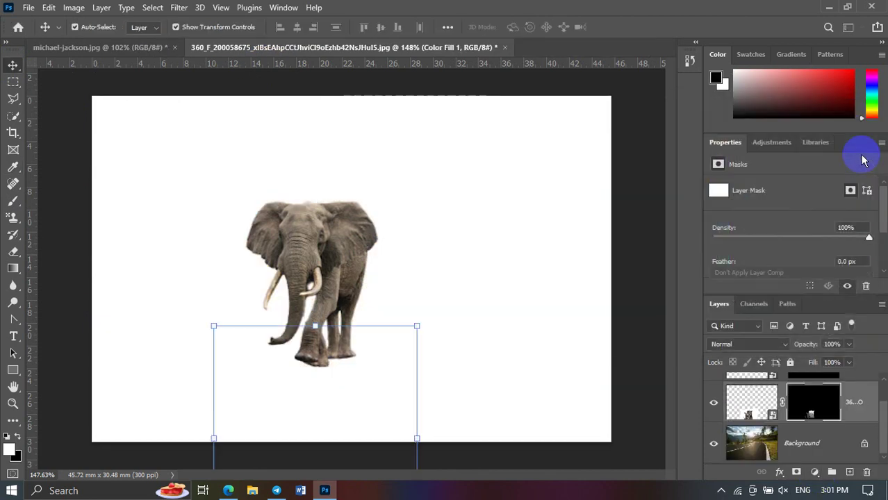
{"action": "left_click", "coordinate": [818, 415]}
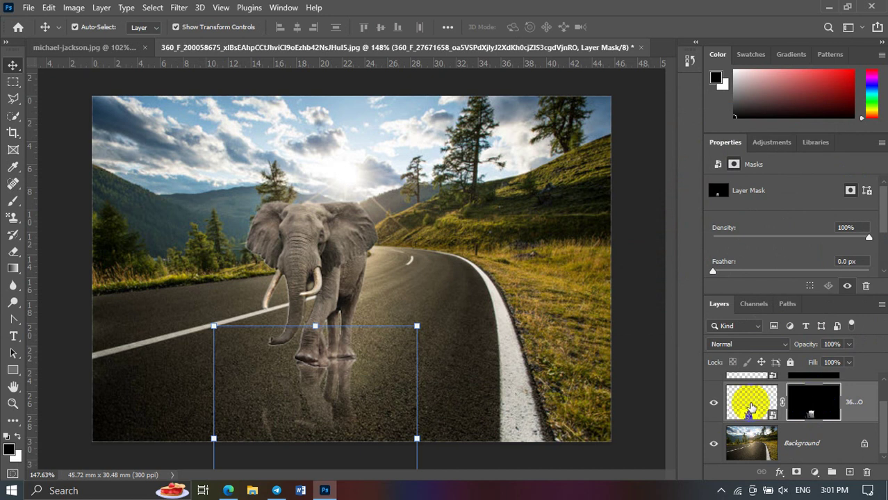
{"action": "left_click", "coordinate": [427, 237]}
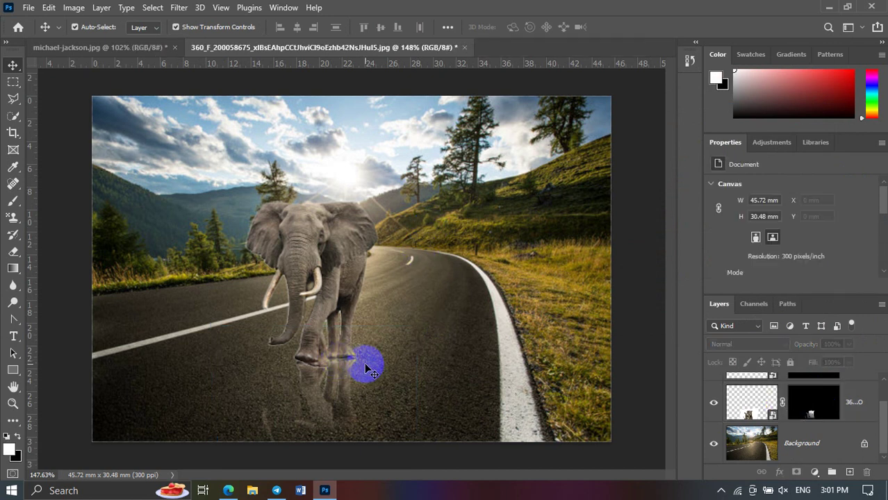
Step: Run Select > Subject on the reflection layer, redoing it once to outline the reflection
{"action": "left_click", "coordinate": [338, 371]}
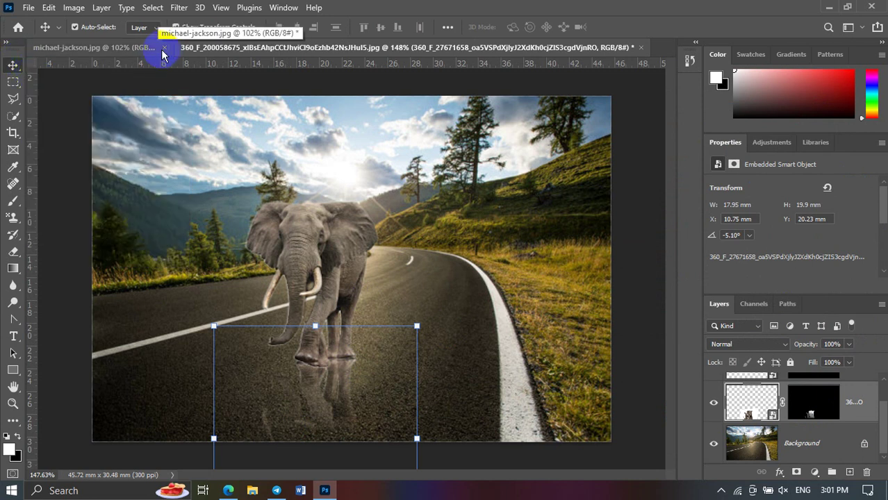
{"action": "left_click", "coordinate": [153, 7]}
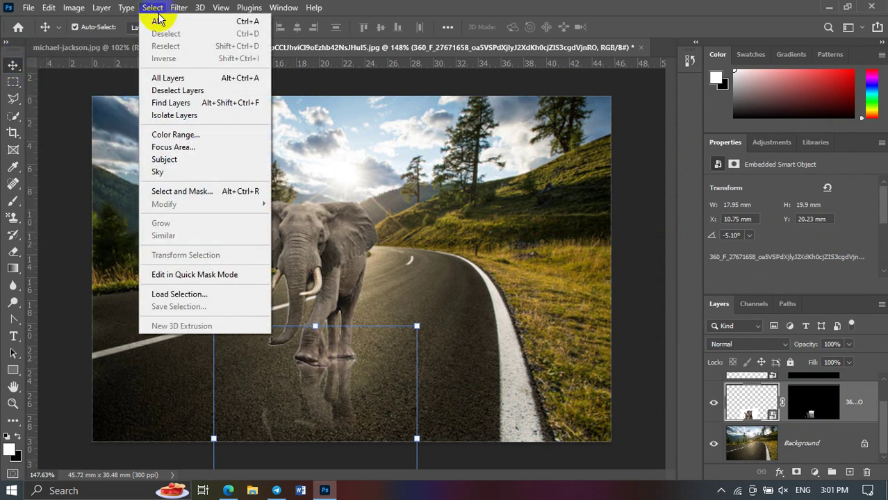
{"action": "left_click", "coordinate": [165, 159]}
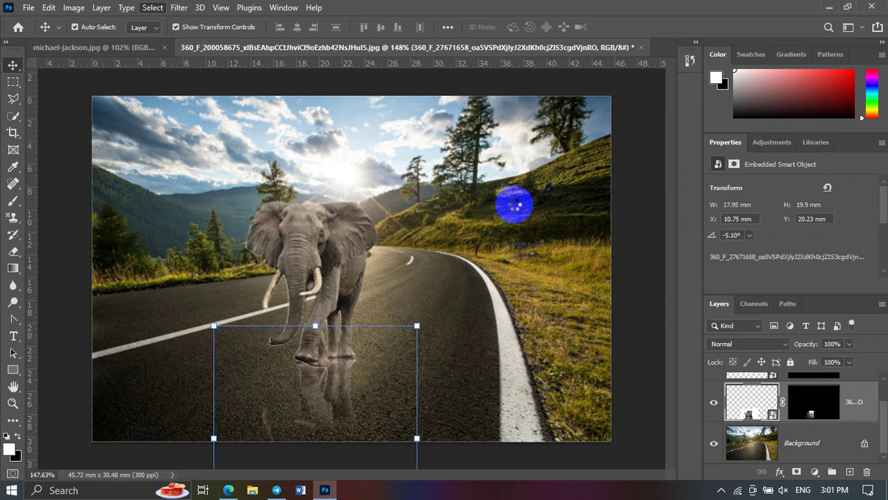
{"action": "left_click", "coordinate": [518, 190]}
{"action": "key", "text": "ctrl+d"}
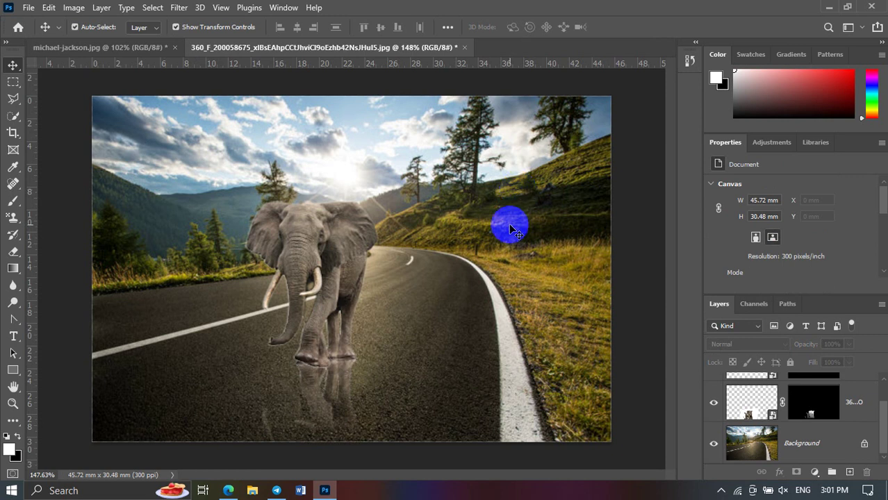
{"action": "left_click", "coordinate": [754, 410]}
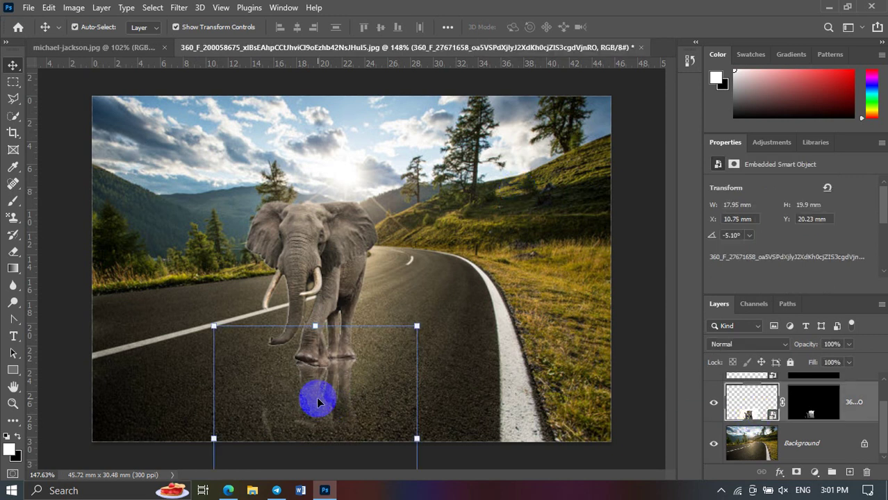
{"action": "left_click", "coordinate": [153, 8]}
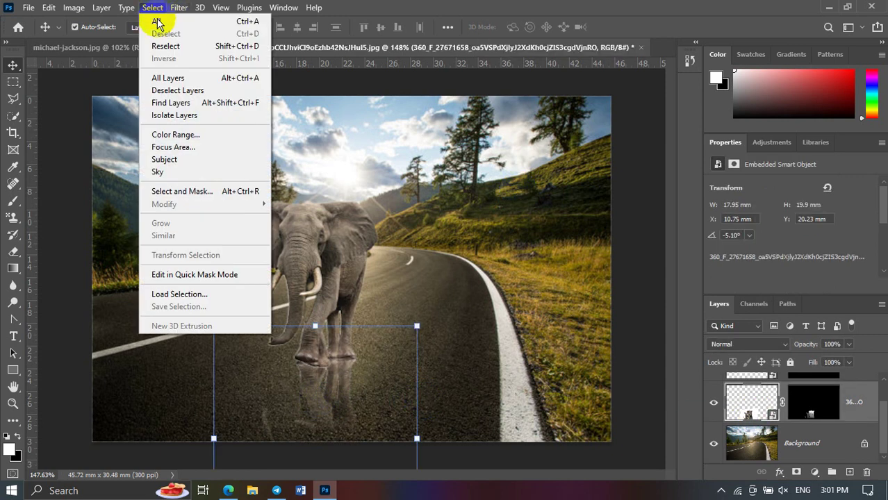
{"action": "left_click", "coordinate": [181, 166]}
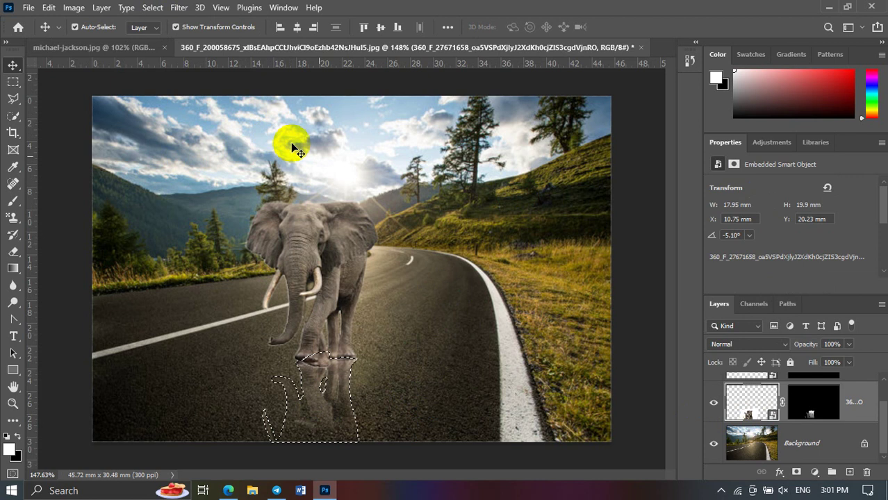
Step: Add a black Solid Color fill layer masked to the reflection selection
{"action": "left_click", "coordinate": [816, 473]}
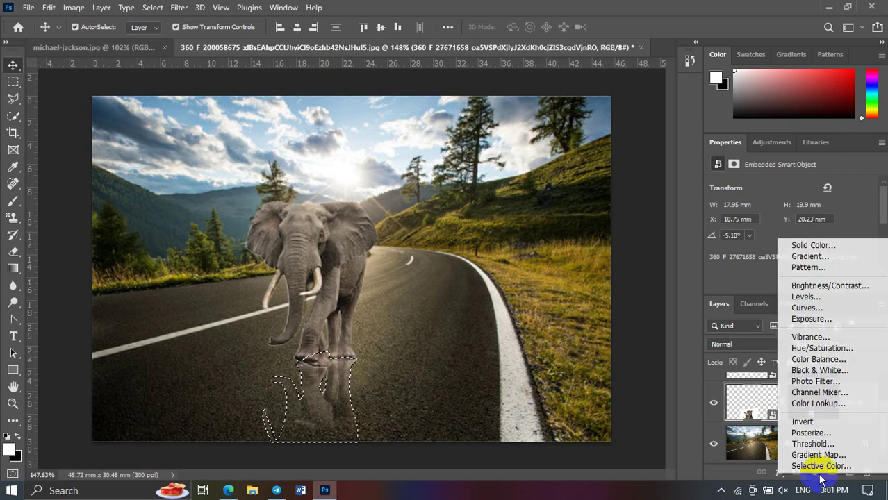
{"action": "left_click", "coordinate": [798, 247]}
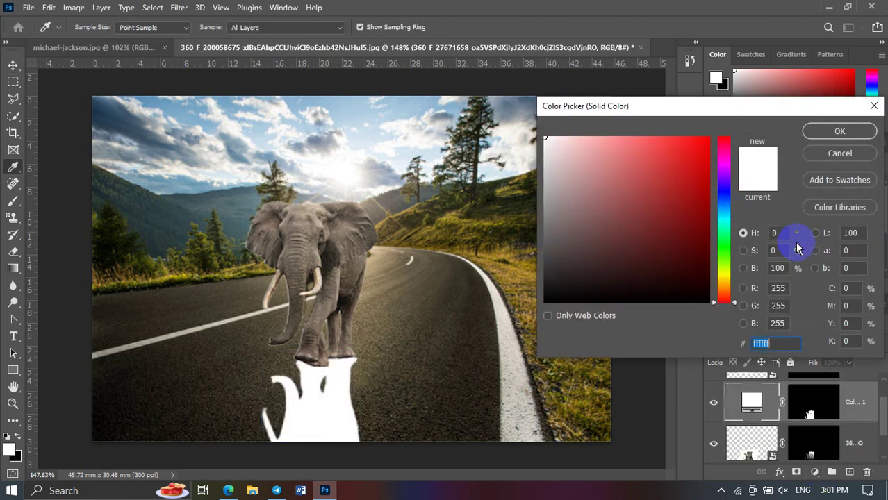
{"action": "left_click_drag", "start_coordinate": [658, 258], "coordinate": [498, 347]}
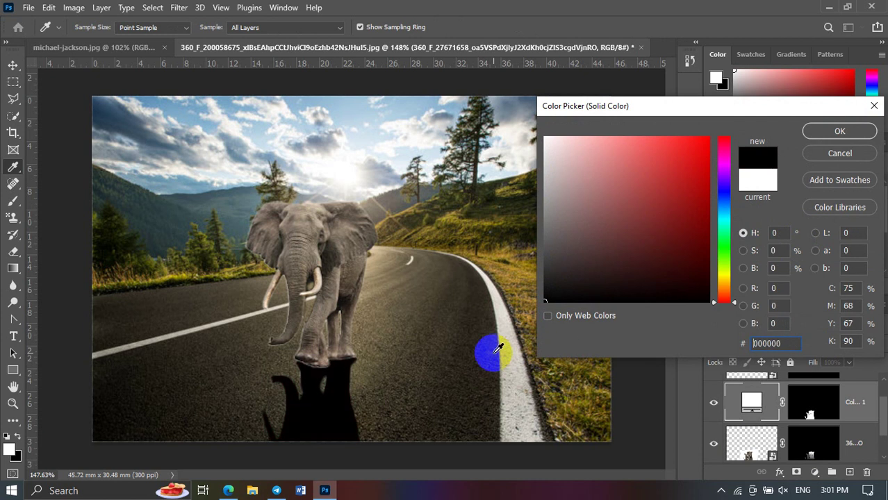
{"action": "left_click", "coordinate": [817, 131]}
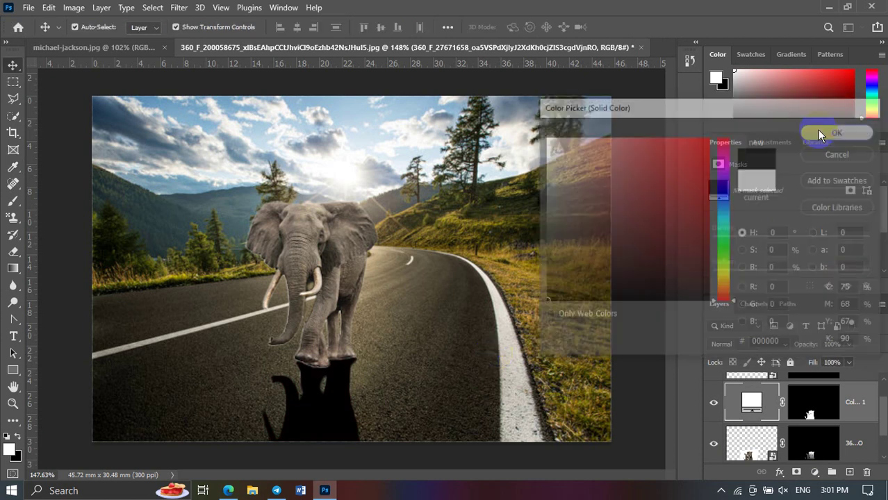
Step: Set the black fill to Multiply blend mode at 41% opacity
{"action": "left_click", "coordinate": [771, 345]}
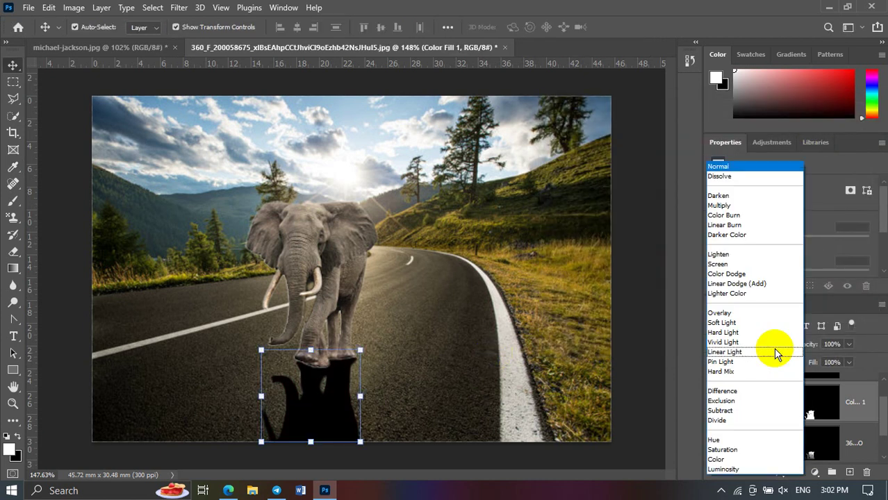
{"action": "left_click", "coordinate": [764, 203]}
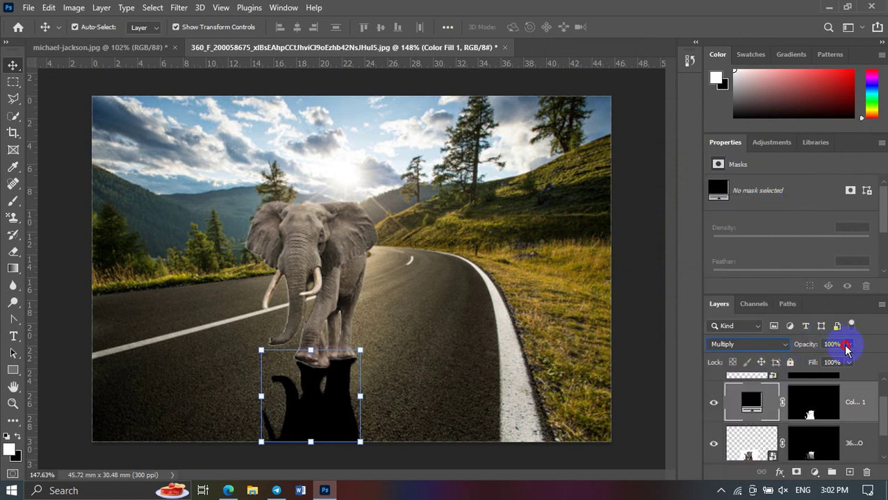
{"action": "mouse_move", "coordinate": [848, 344]}
{"action": "left_mouse_down"}
{"action": "mouse_move", "coordinate": [834, 361]}
{"action": "mouse_move", "coordinate": [811, 358]}
{"action": "left_mouse_up"}
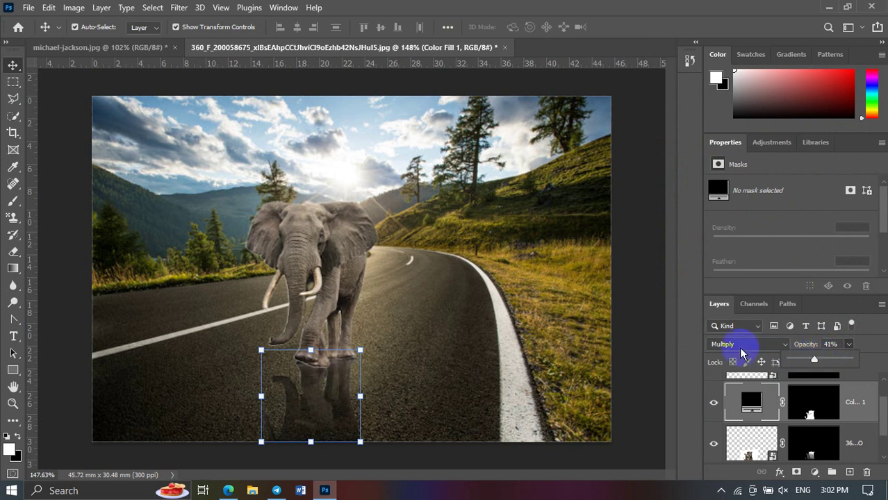
{"action": "left_click", "coordinate": [747, 343]}
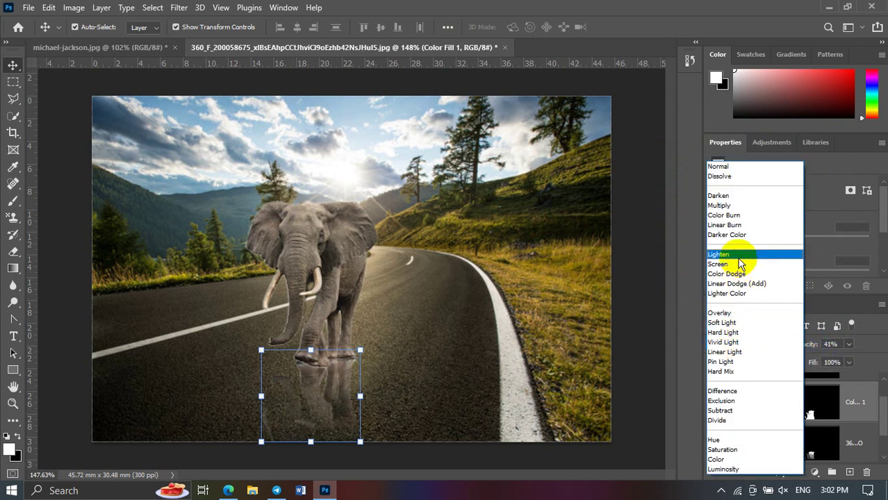
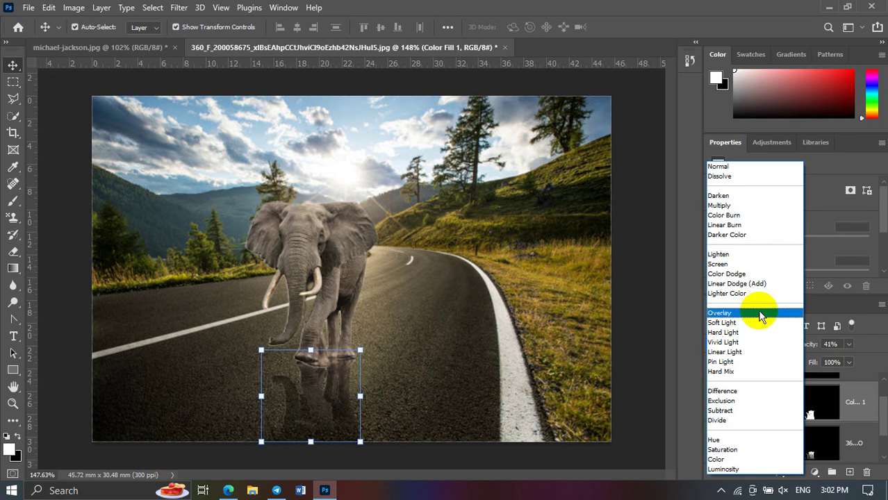
Step: Set the reflection layer to Overlay blend mode, 100% opacity and 37% fill
{"action": "left_click", "coordinate": [760, 316]}
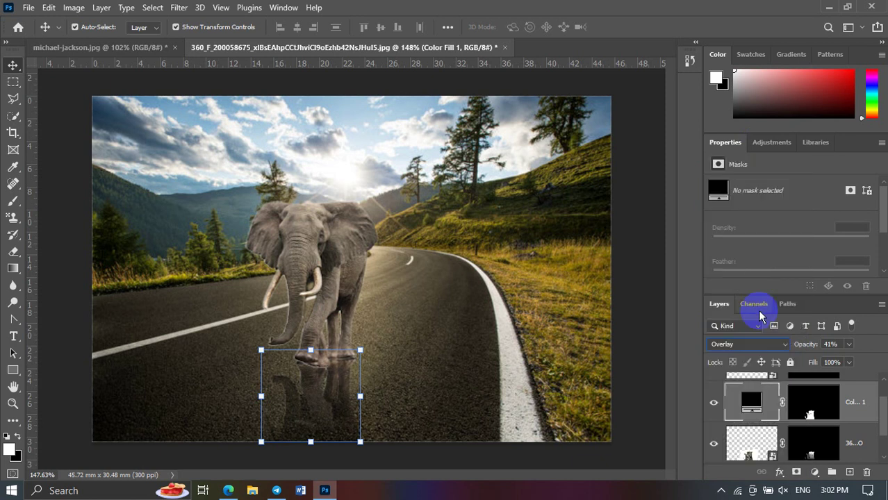
{"action": "left_click", "coordinate": [849, 345]}
{"action": "mouse_move", "coordinate": [842, 362]}
{"action": "left_mouse_down"}
{"action": "mouse_move", "coordinate": [869, 359]}
{"action": "mouse_move", "coordinate": [826, 382]}
{"action": "left_mouse_up"}
{"action": "left_click", "coordinate": [848, 363]}
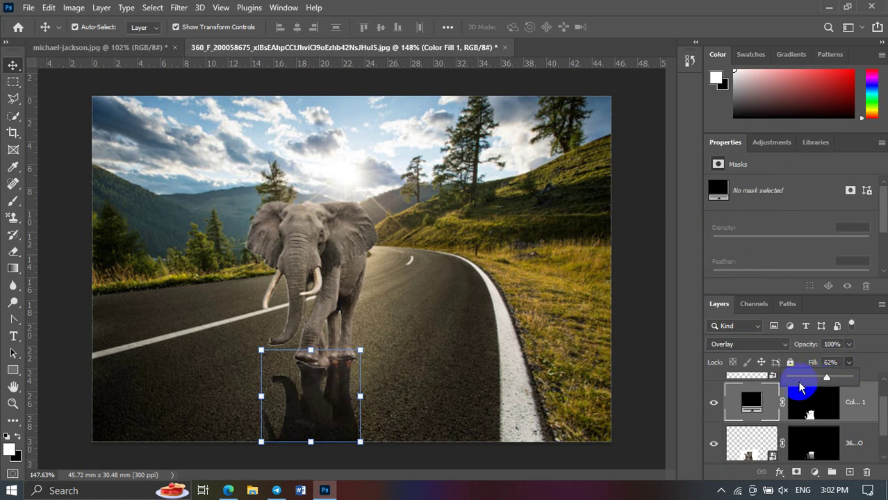
{"action": "left_click_drag", "start_coordinate": [826, 377], "coordinate": [810, 380]}
{"action": "left_click", "coordinate": [529, 355]}
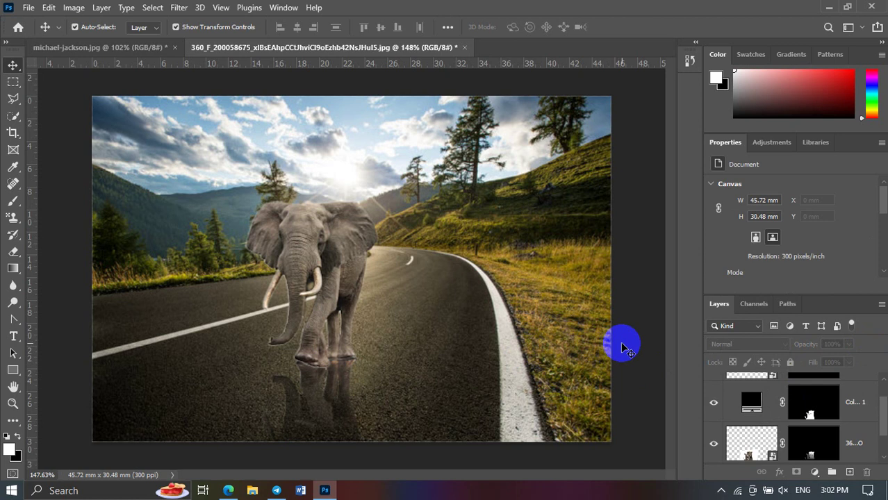
Step: Select the elephant smart-object layer
{"action": "left_click", "coordinate": [721, 490]}
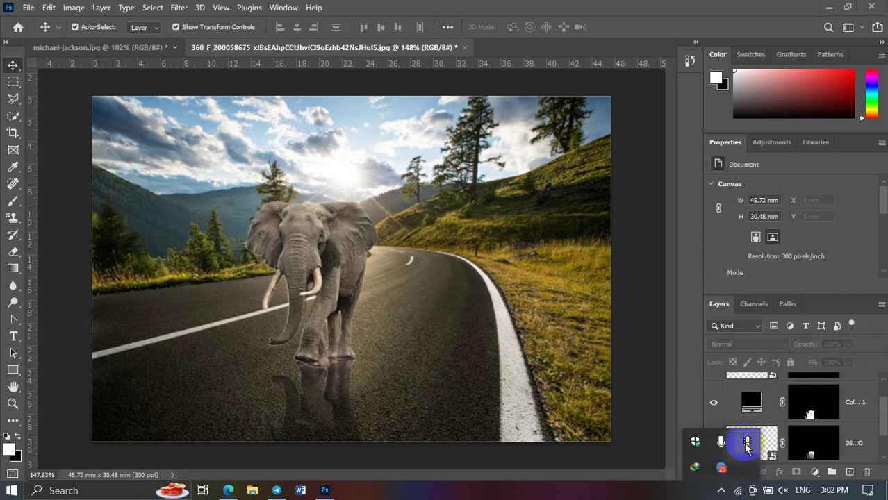
{"action": "left_click", "coordinate": [746, 445]}
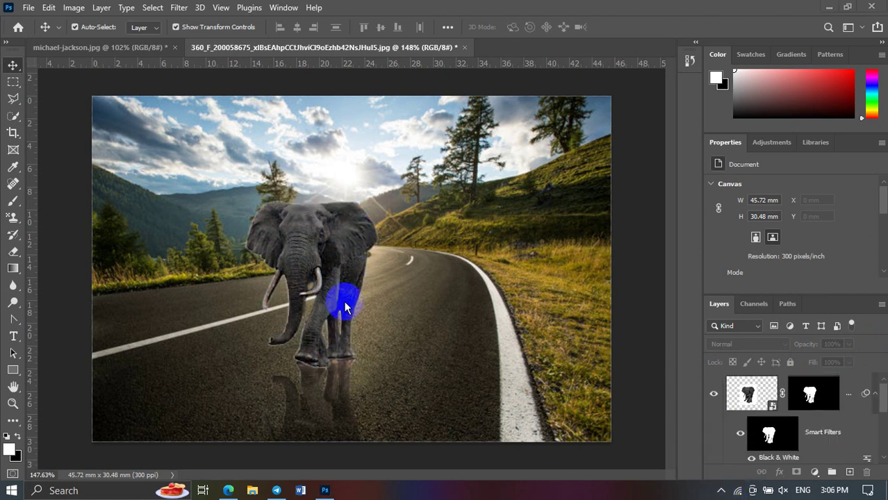
{"action": "left_click", "coordinate": [329, 279]}
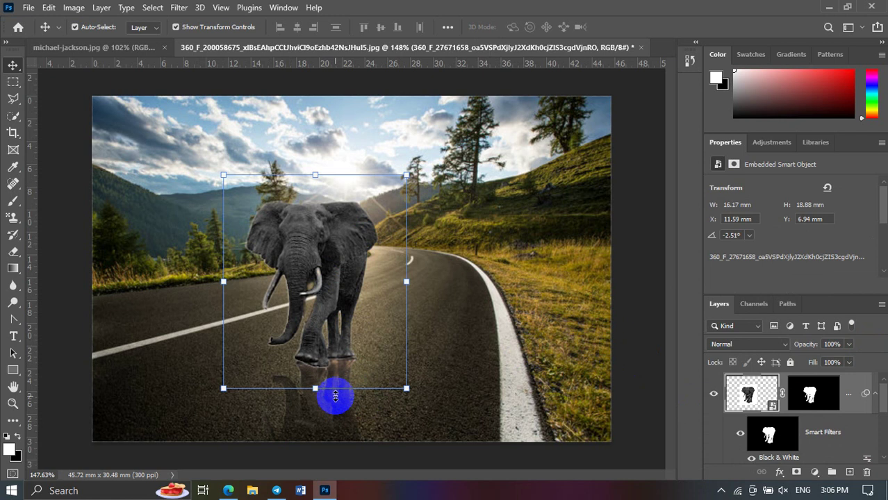
{"action": "left_click", "coordinate": [337, 413]}
{"action": "left_click", "coordinate": [340, 285]}
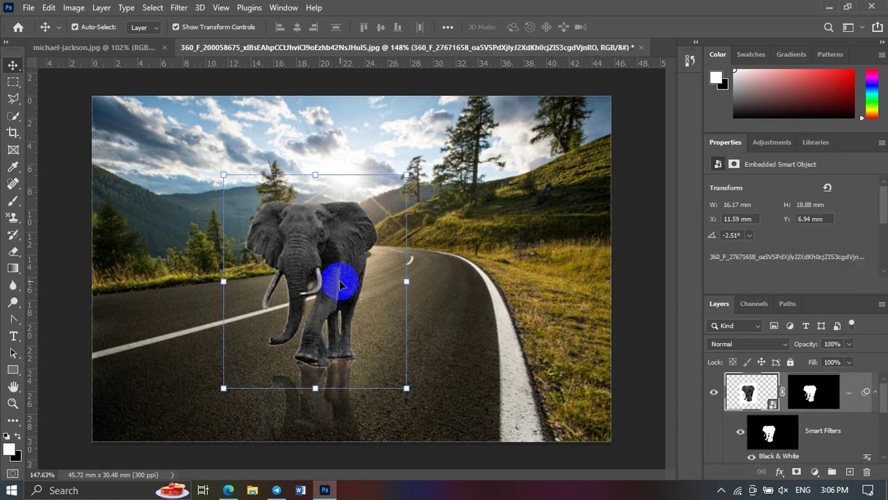
Step: Transform the elephant layer, accepting the Smart Filters warning, and commit the transform
{"action": "left_click_drag", "start_coordinate": [338, 280], "coordinate": [388, 343]}
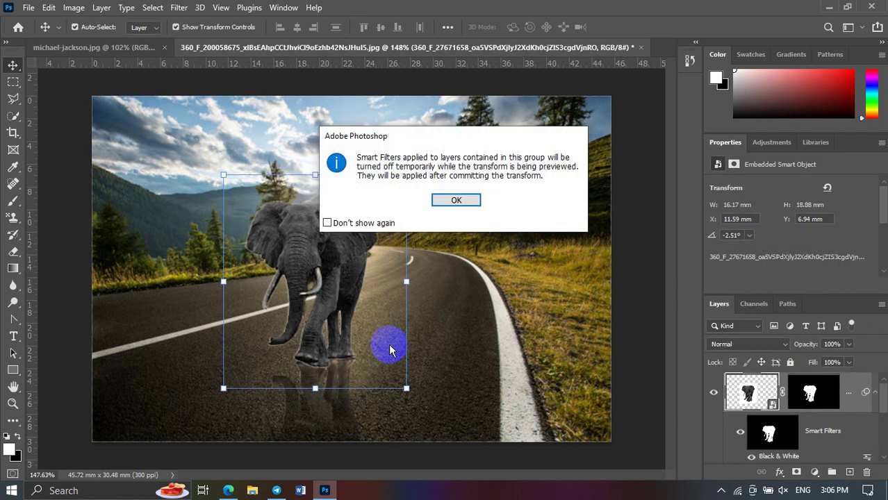
{"action": "left_click", "coordinate": [453, 201]}
{"action": "double_click", "coordinate": [725, 142]}
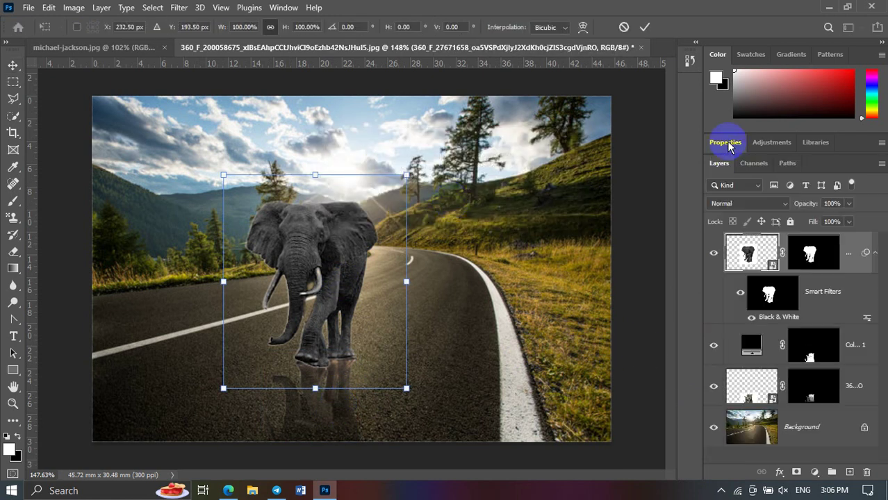
{"action": "left_click", "coordinate": [750, 251]}
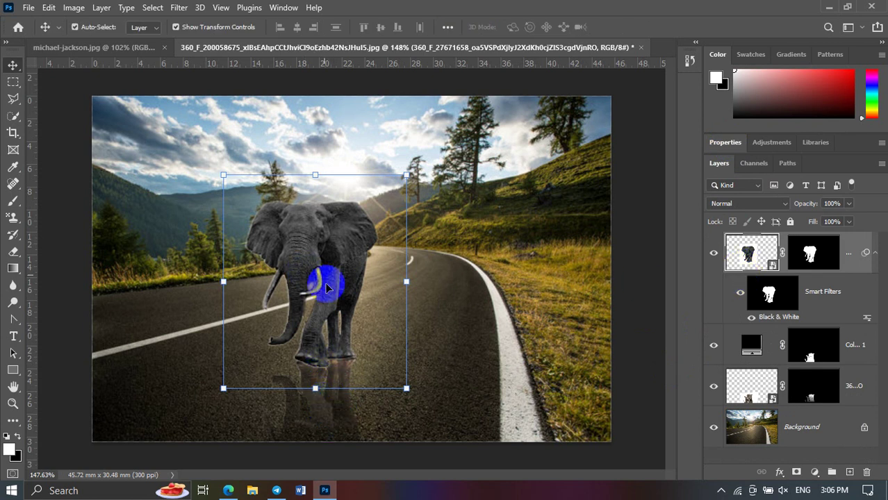
{"action": "left_click", "coordinate": [316, 424]}
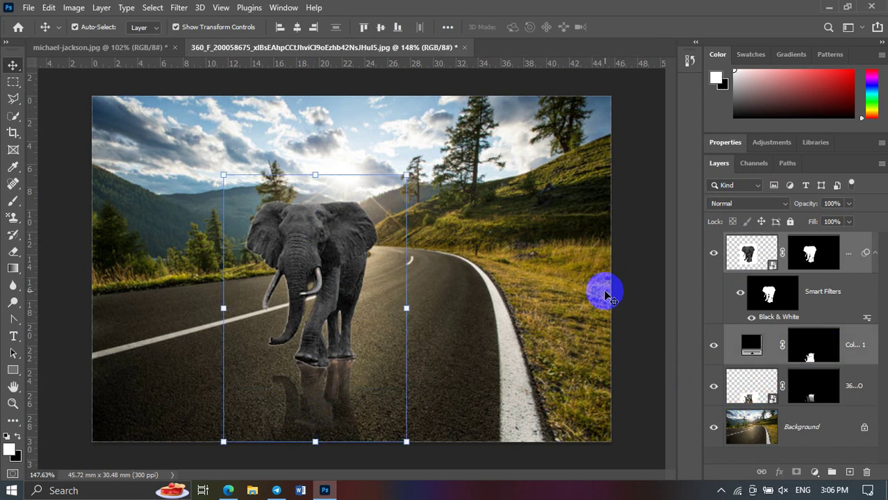
Step: Select the top elephant layer and bring up its layer commands menu
{"action": "left_click", "coordinate": [729, 255]}
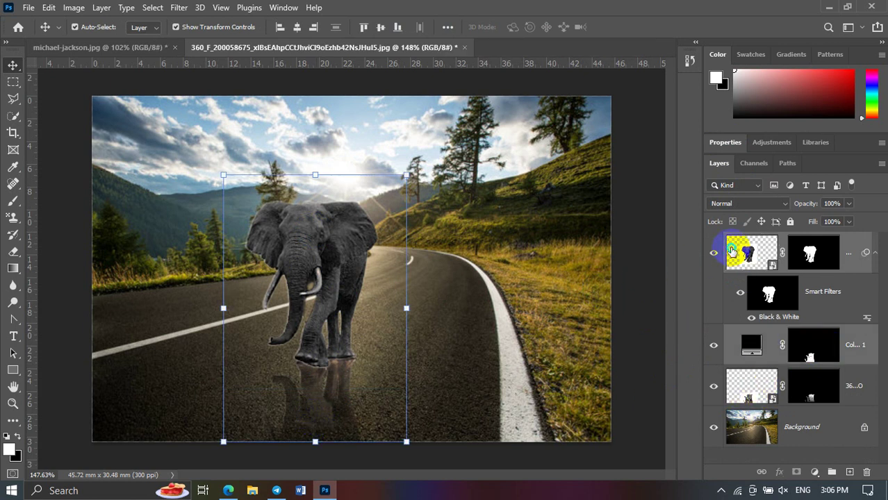
{"action": "right_click", "coordinate": [731, 252]}
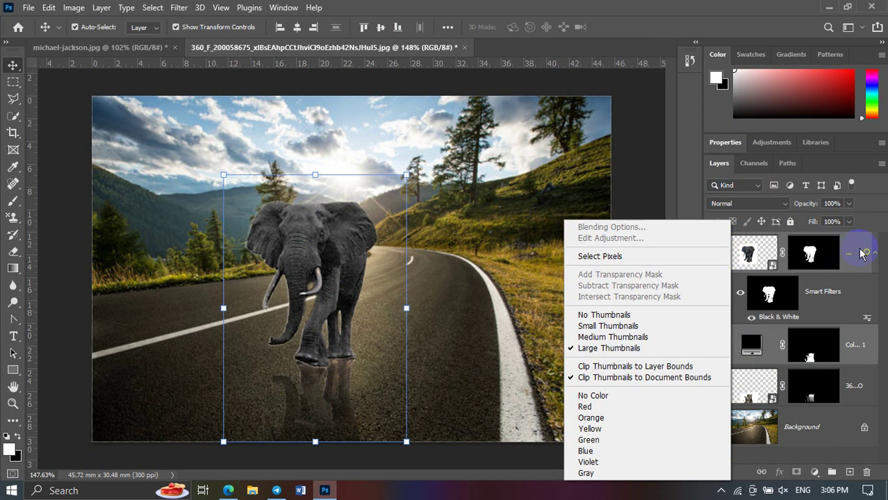
{"action": "right_click", "coordinate": [847, 270]}
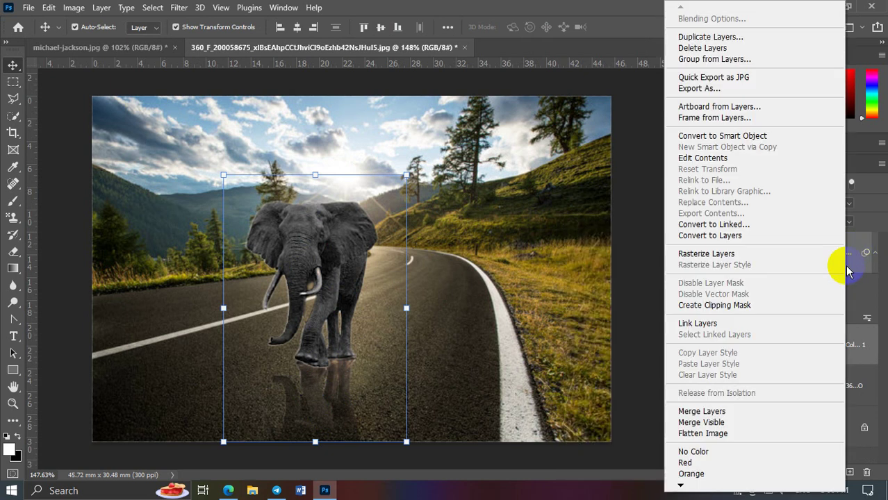
Step: Merge the selected layers and reposition the elephant upright on the road
{"action": "left_click", "coordinate": [764, 412]}
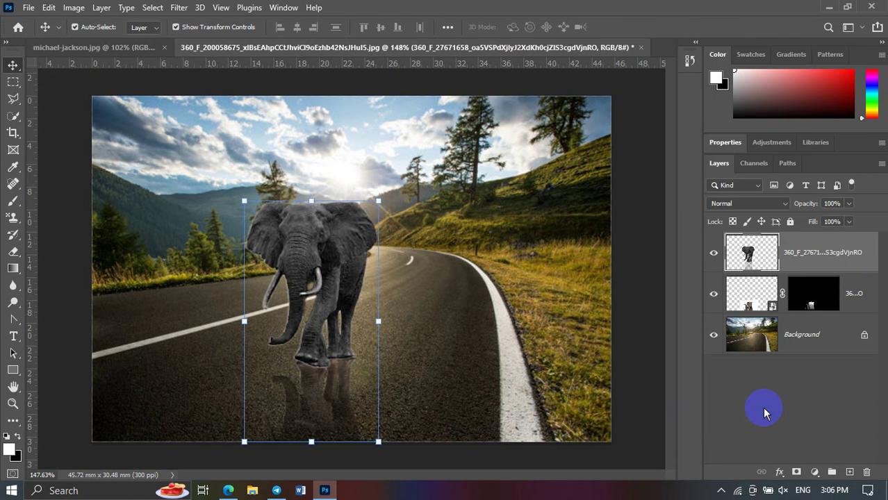
{"action": "mouse_move", "coordinate": [311, 286]}
{"action": "left_mouse_down"}
{"action": "mouse_move", "coordinate": [417, 180]}
{"action": "mouse_move", "coordinate": [416, 250]}
{"action": "left_mouse_up"}
{"action": "mouse_move", "coordinate": [310, 380]}
{"action": "left_mouse_down"}
{"action": "mouse_move", "coordinate": [8, 61]}
{"action": "mouse_move", "coordinate": [298, 298]}
{"action": "mouse_move", "coordinate": [132, 182]}
{"action": "left_mouse_up"}
{"action": "key", "text": "ctrl+z"}
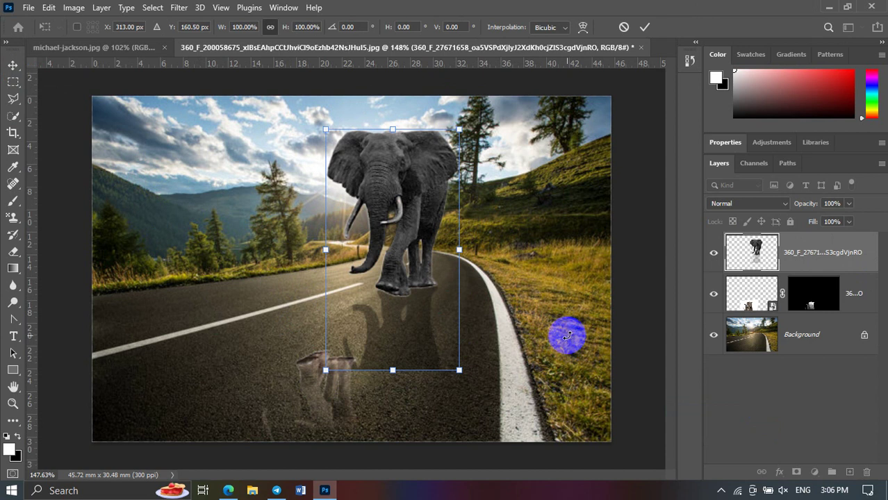
{"action": "left_click", "coordinate": [206, 141]}
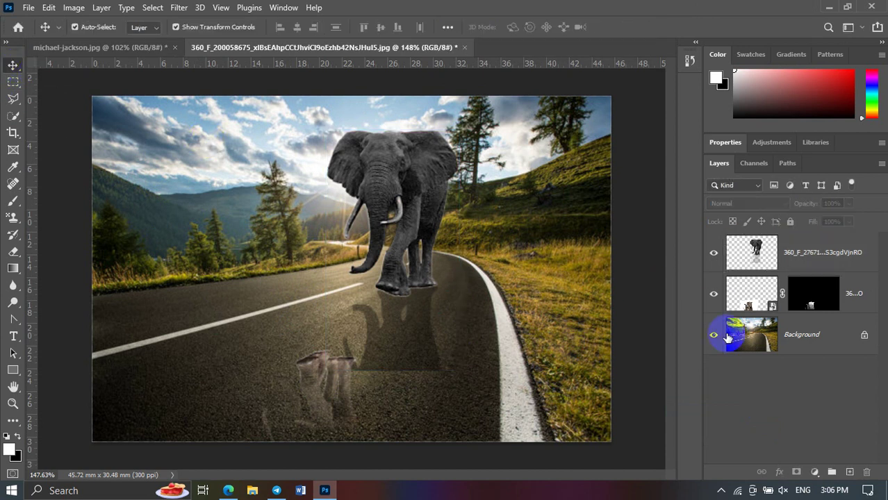
Step: Delete the middle reflection layer and nudge the elephant slightly left and down
{"action": "left_click", "coordinate": [749, 304]}
{"action": "key", "text": "Delete"}
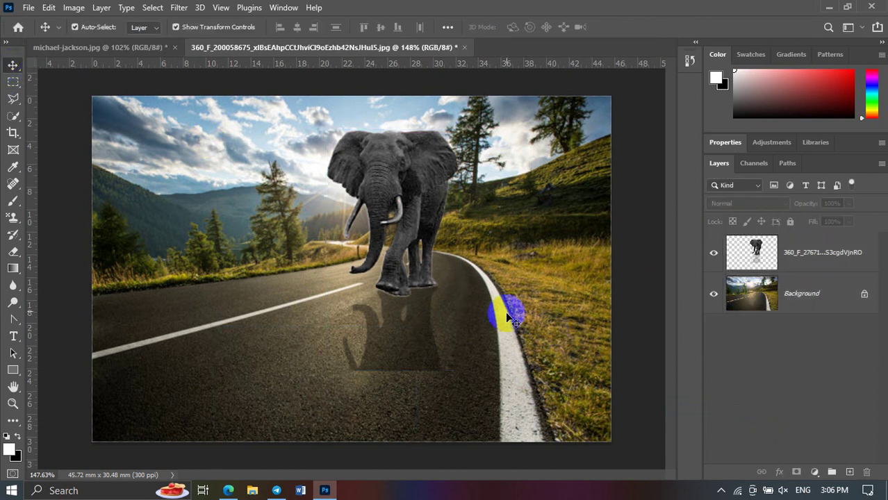
{"action": "left_click", "coordinate": [403, 248]}
{"action": "left_click_drag", "start_coordinate": [402, 248], "coordinate": [372, 257]}
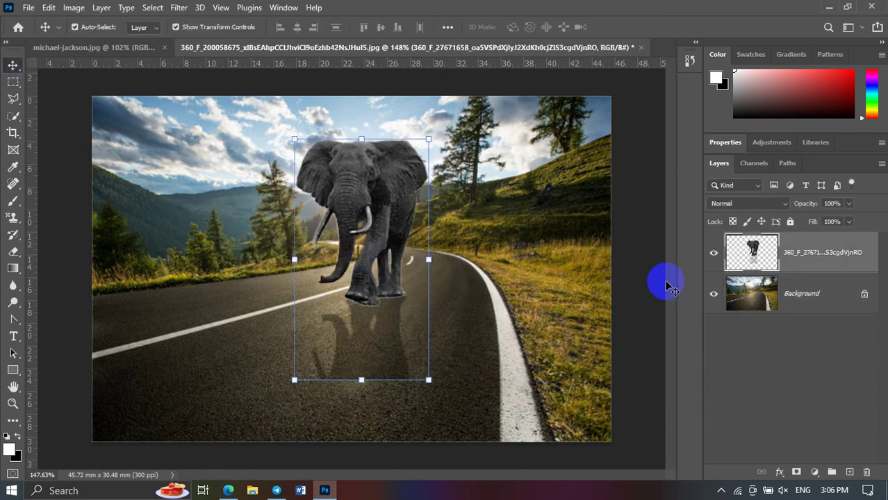
Step: Erase the reflection's lower part with the Eraser so it fades out
{"action": "right_click", "coordinate": [13, 250]}
{"action": "left_click", "coordinate": [77, 247]}
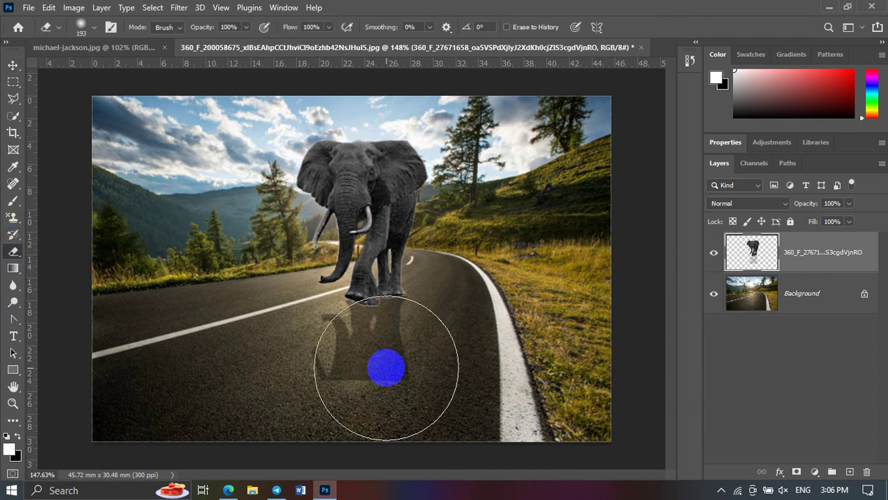
{"action": "left_click_drag", "start_coordinate": [449, 466], "coordinate": [443, 423]}
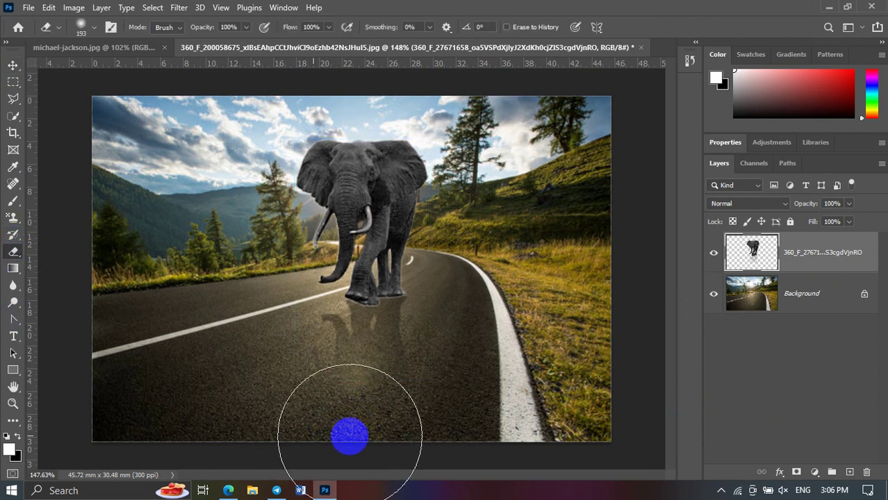
{"action": "left_click", "coordinate": [12, 64]}
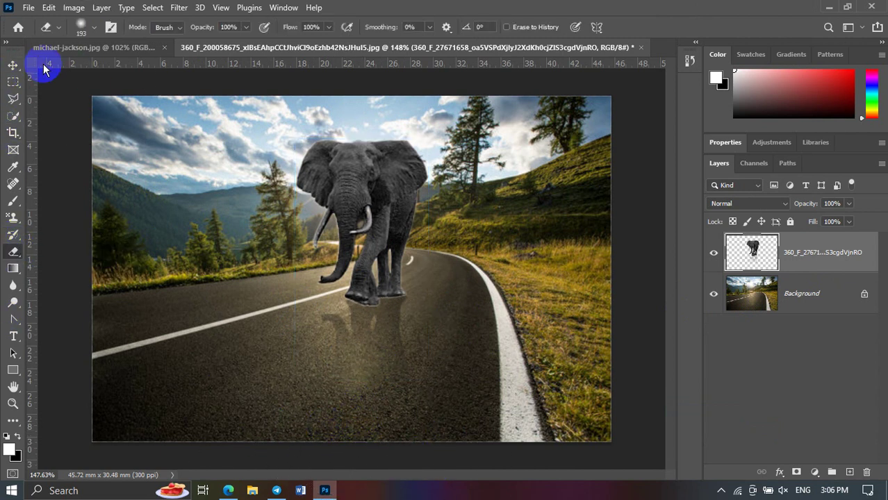
{"action": "left_click", "coordinate": [98, 136]}
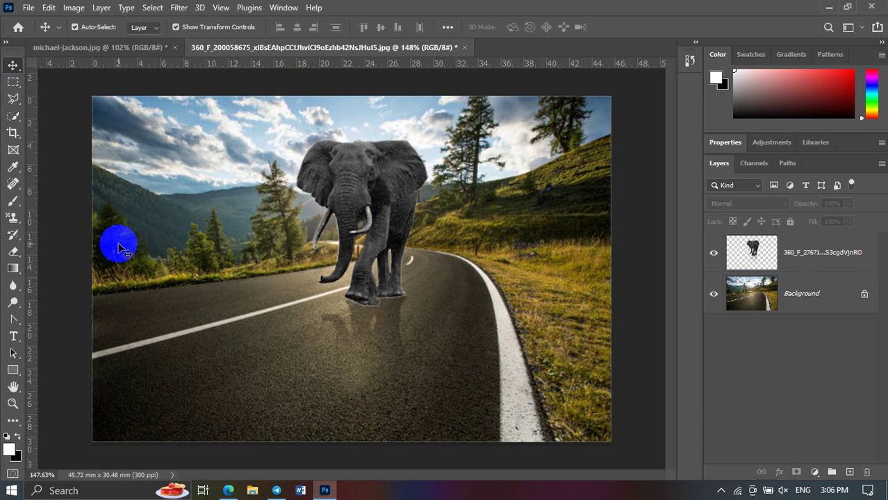